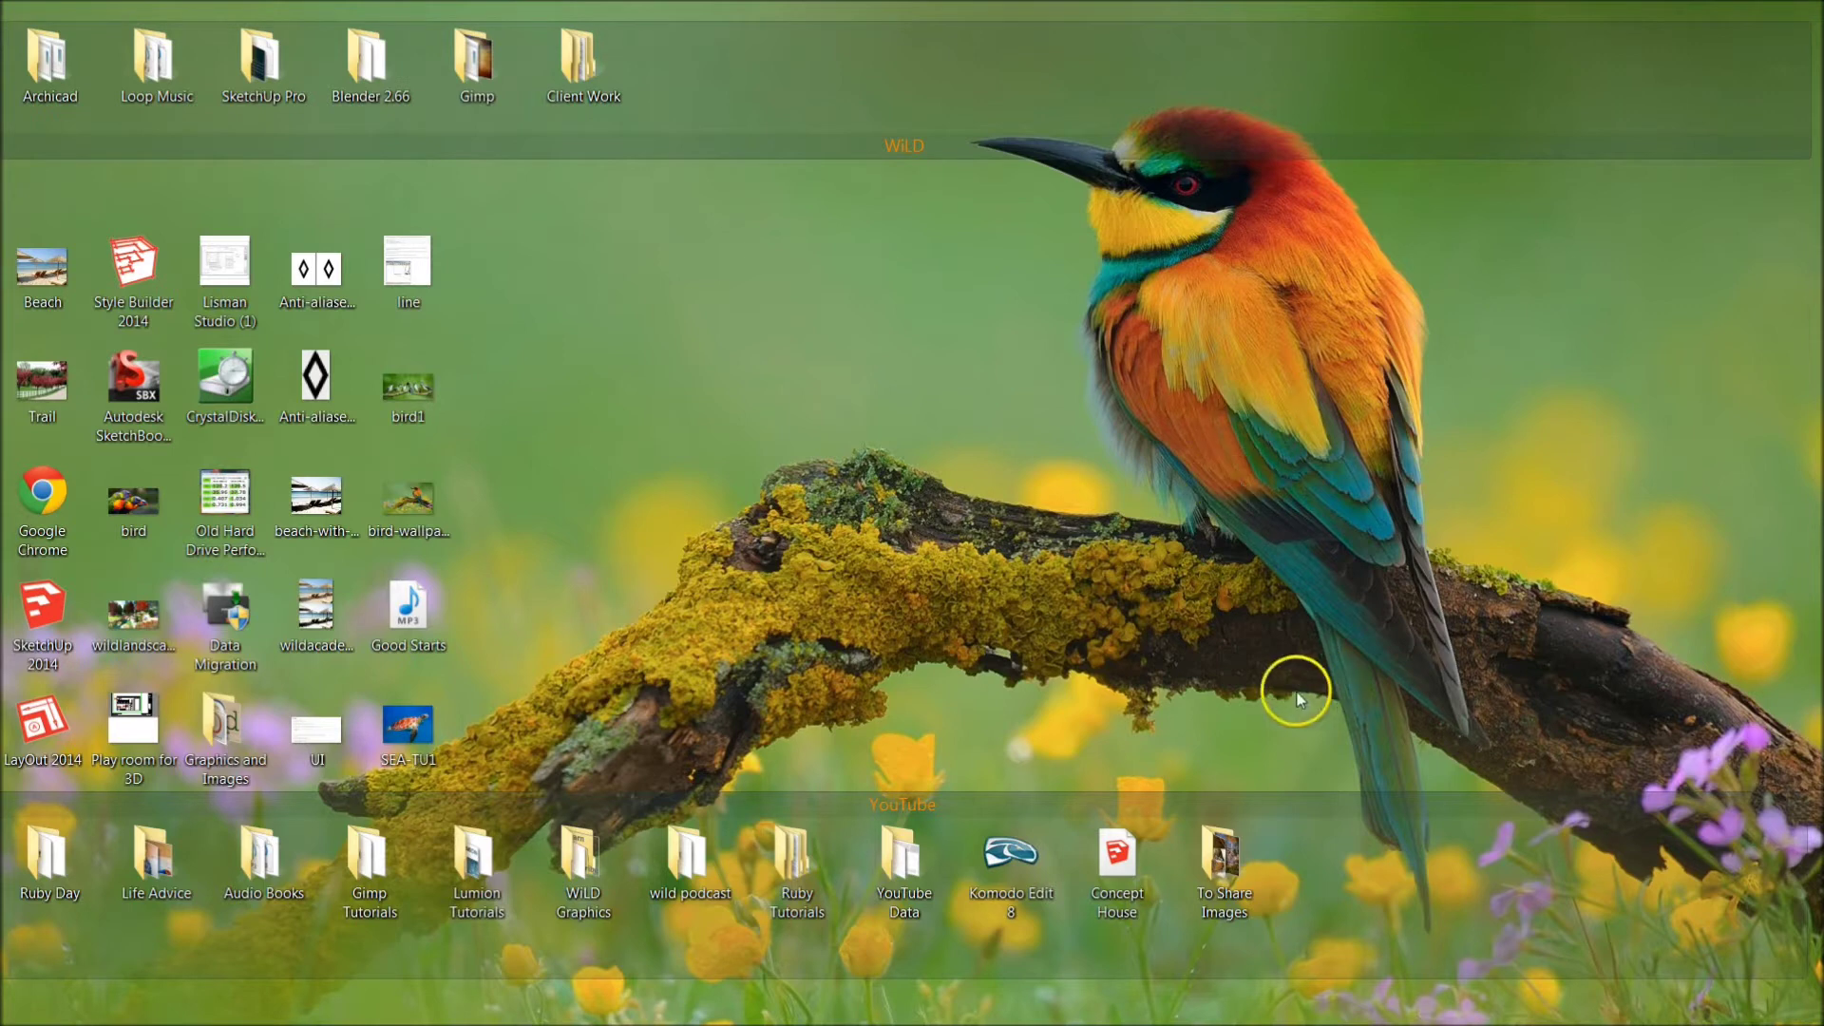
Start GIMP 2.8 from the Windows taskbar and open the File menu
left_click(1810, 555)
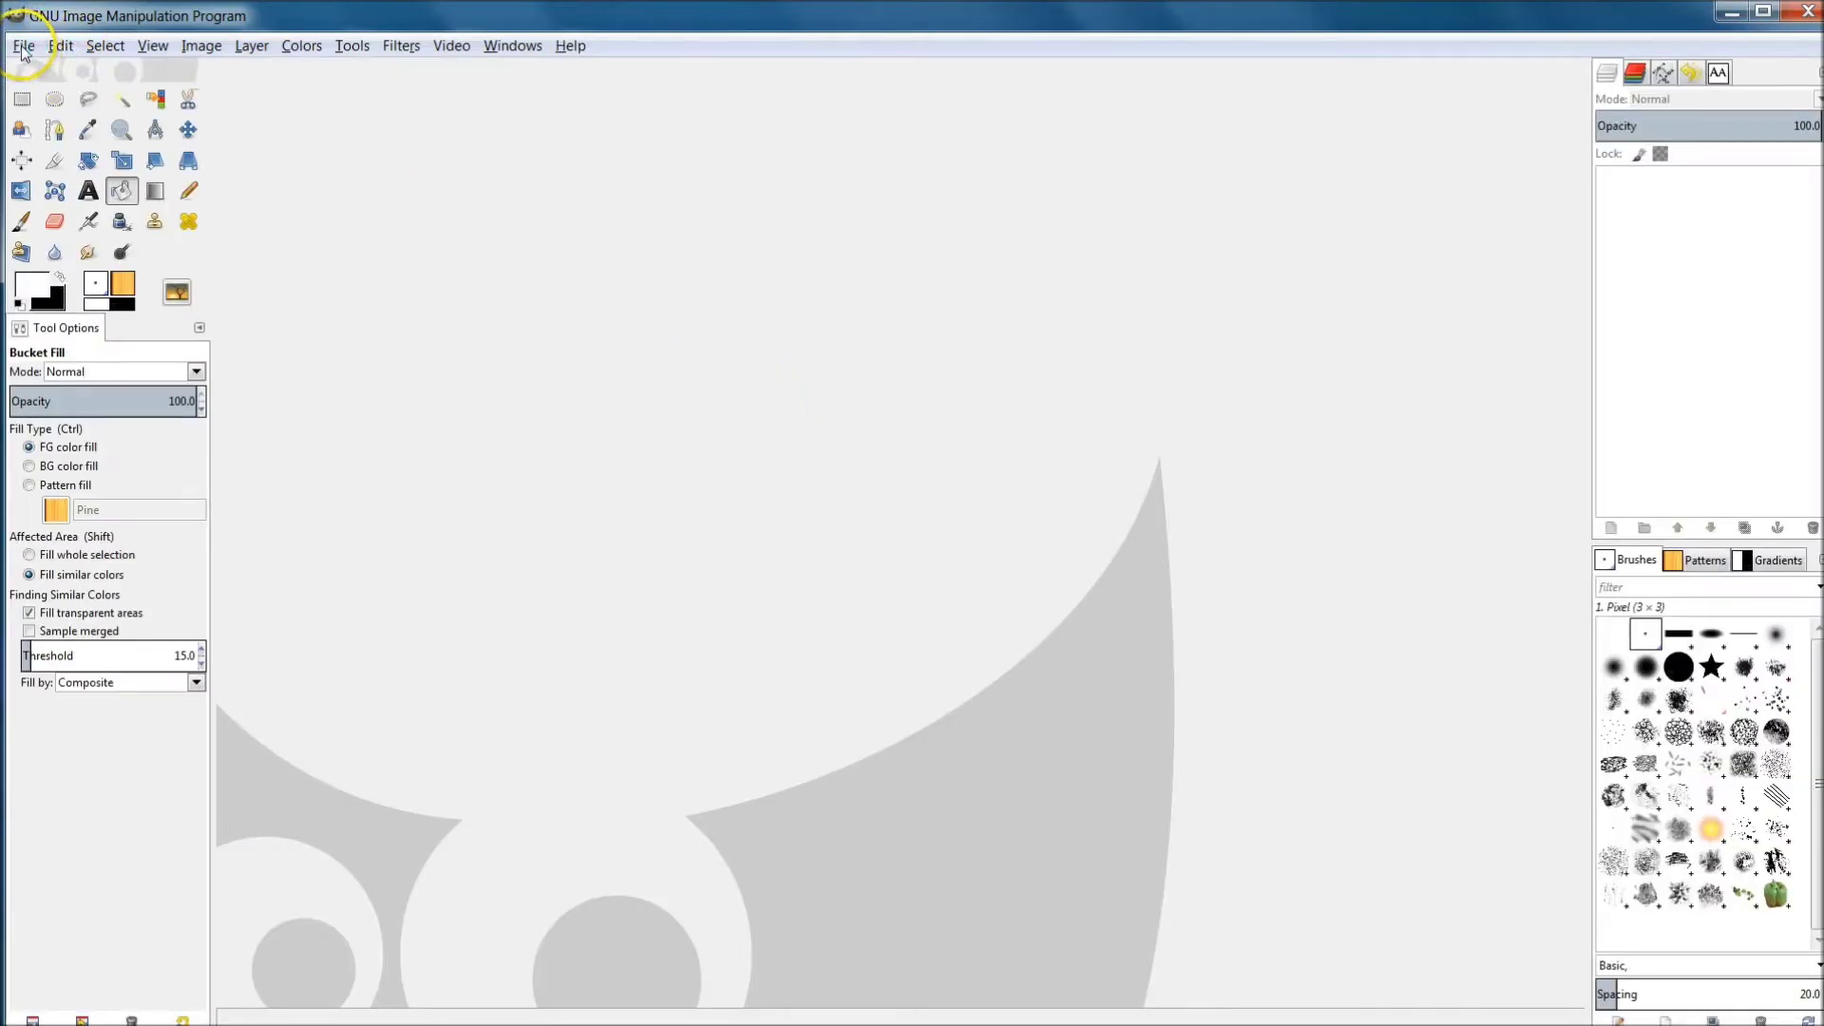
left_click(23, 47)
Create a new 1280×720 image and bucket-fill its black Background layer with white
left_click(63, 76)
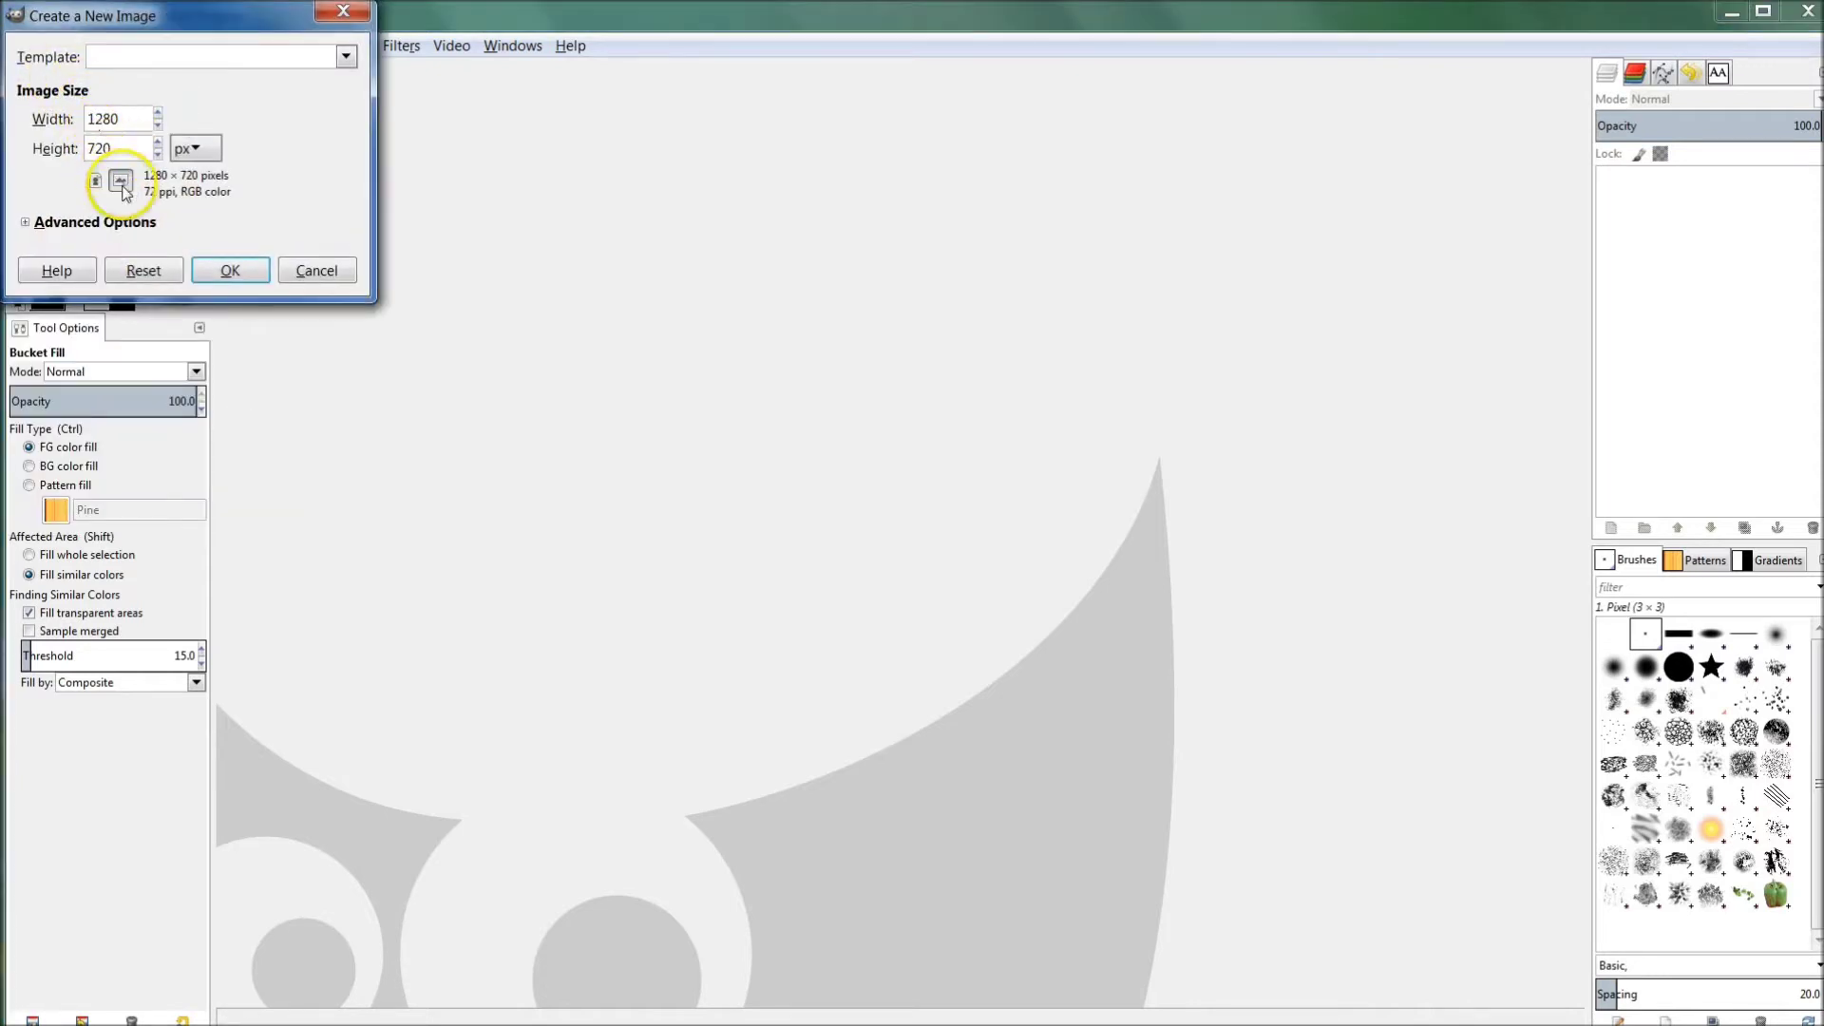
left_click(245, 269)
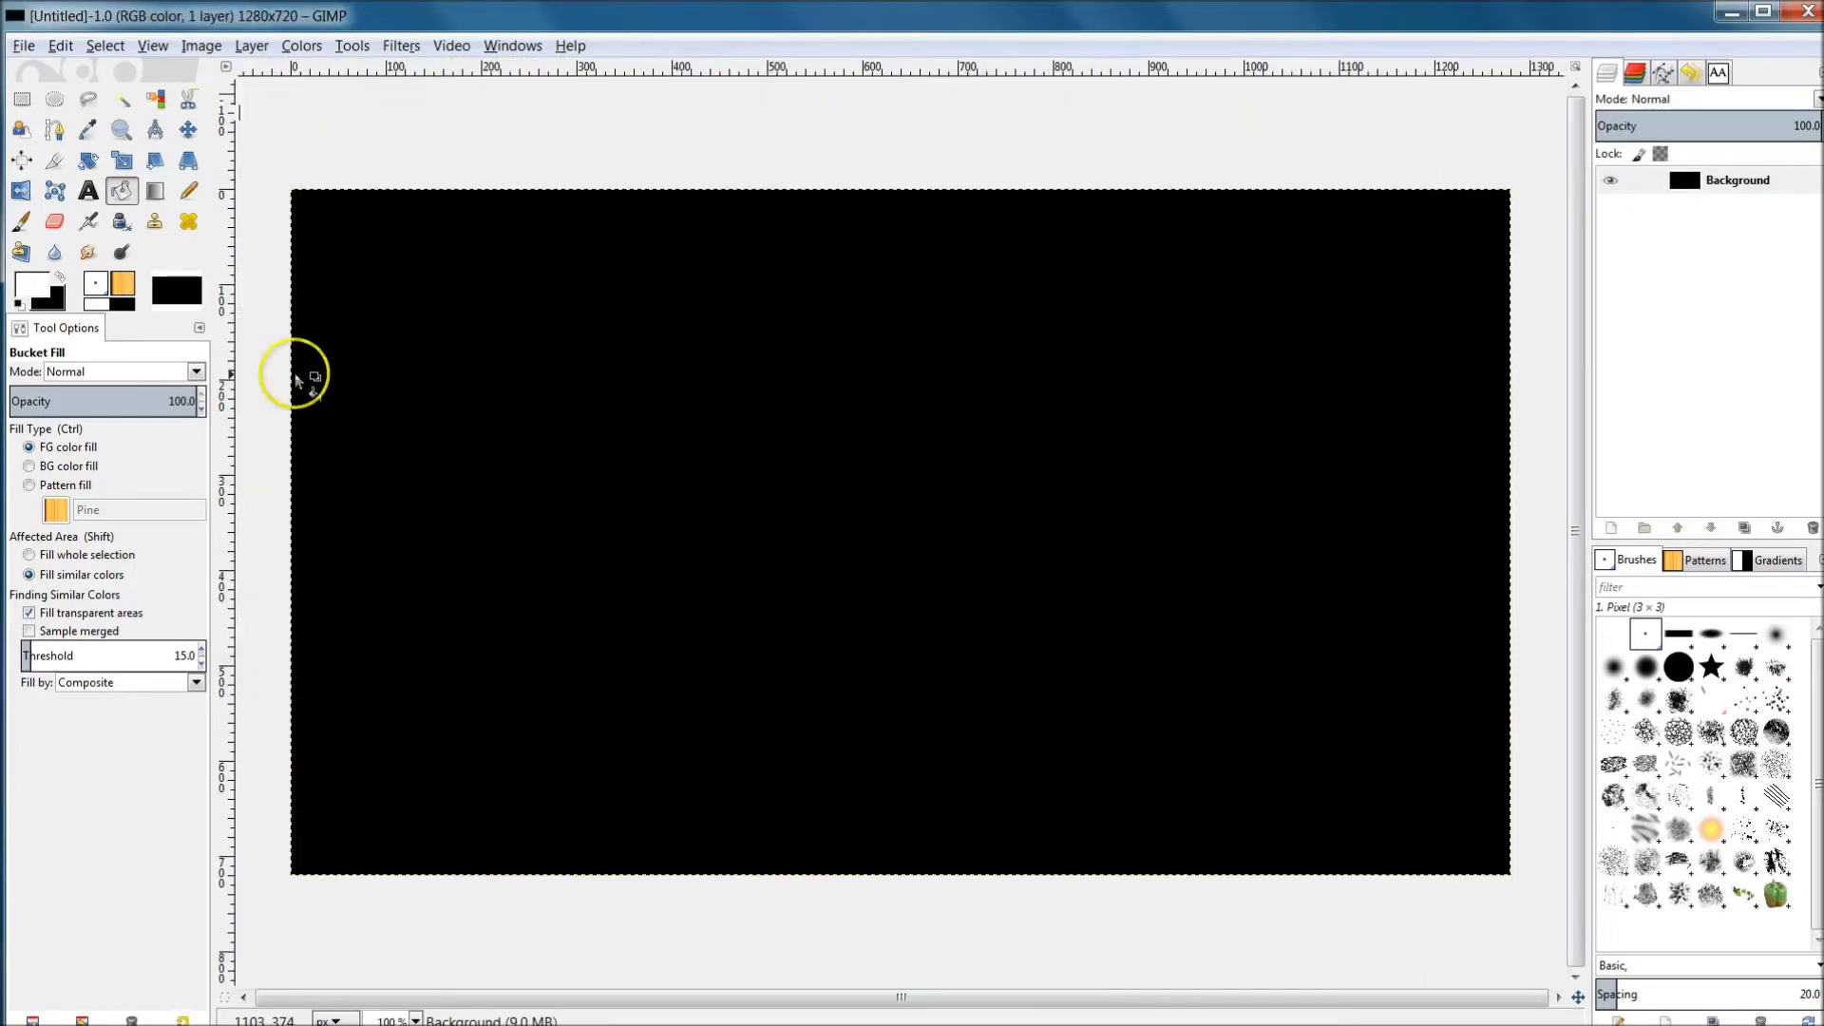
left_click(1696, 183)
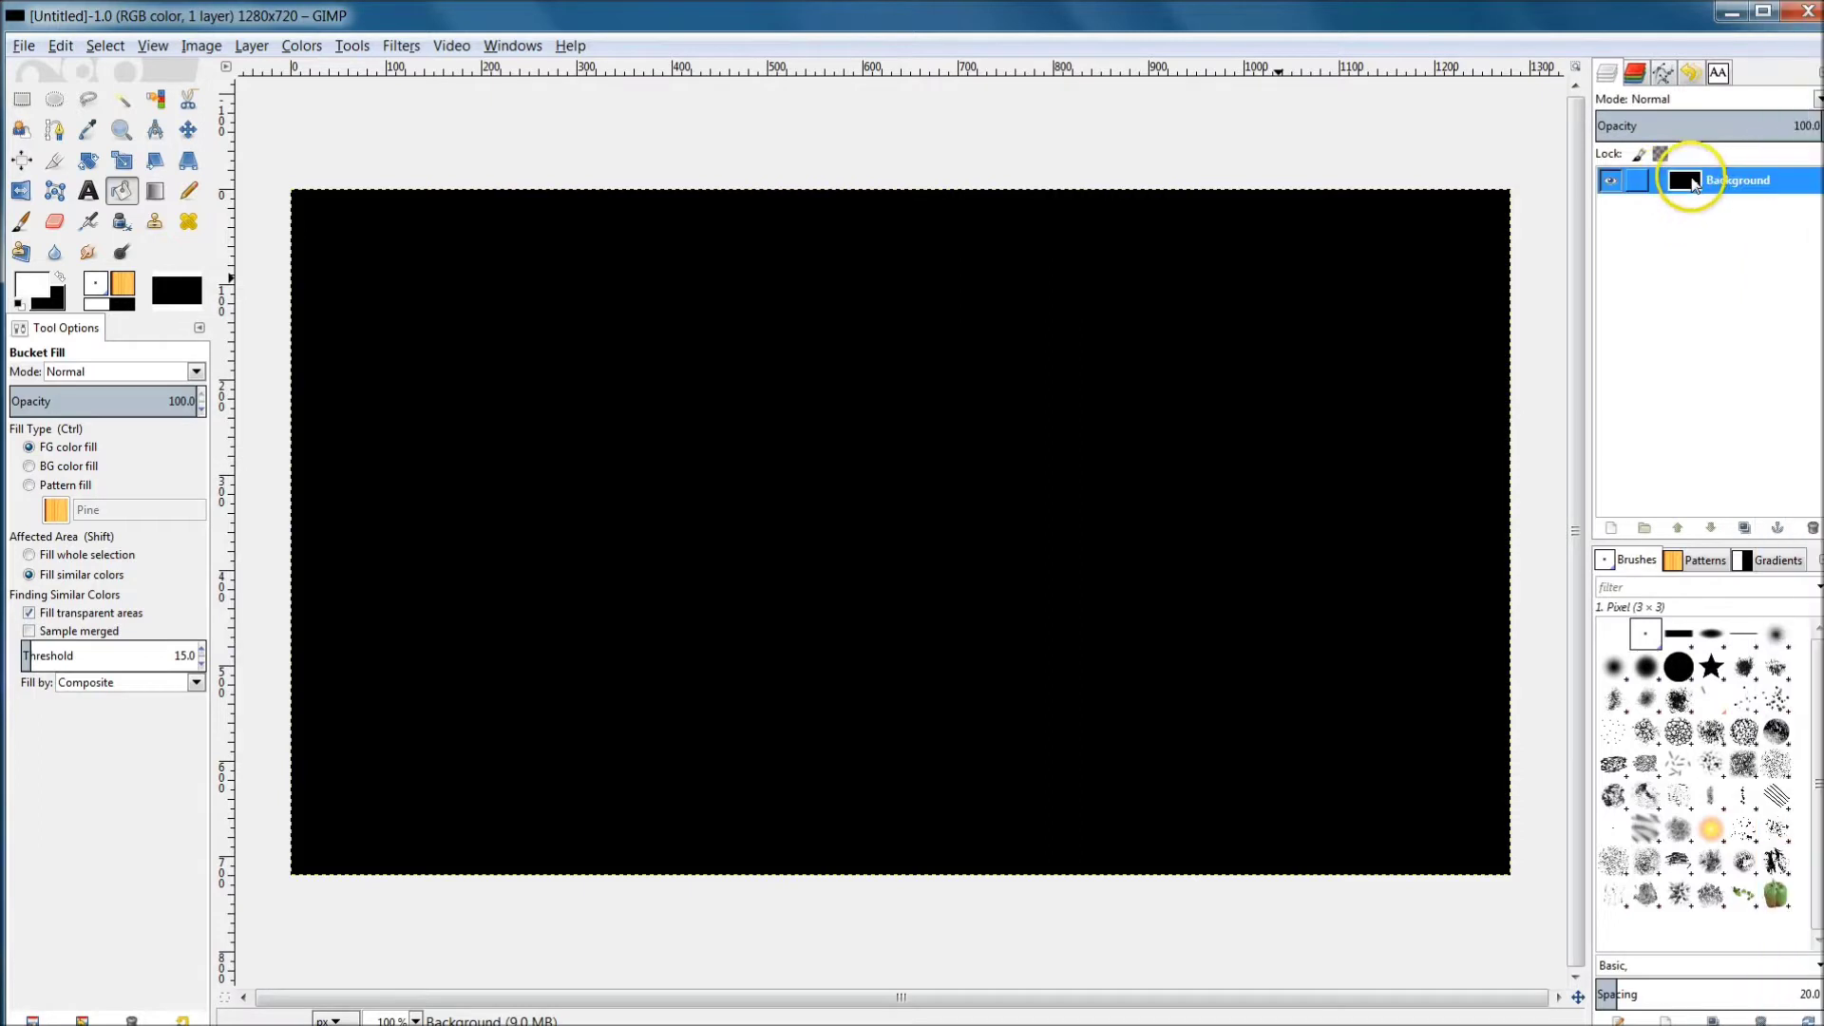
left_click(43, 283)
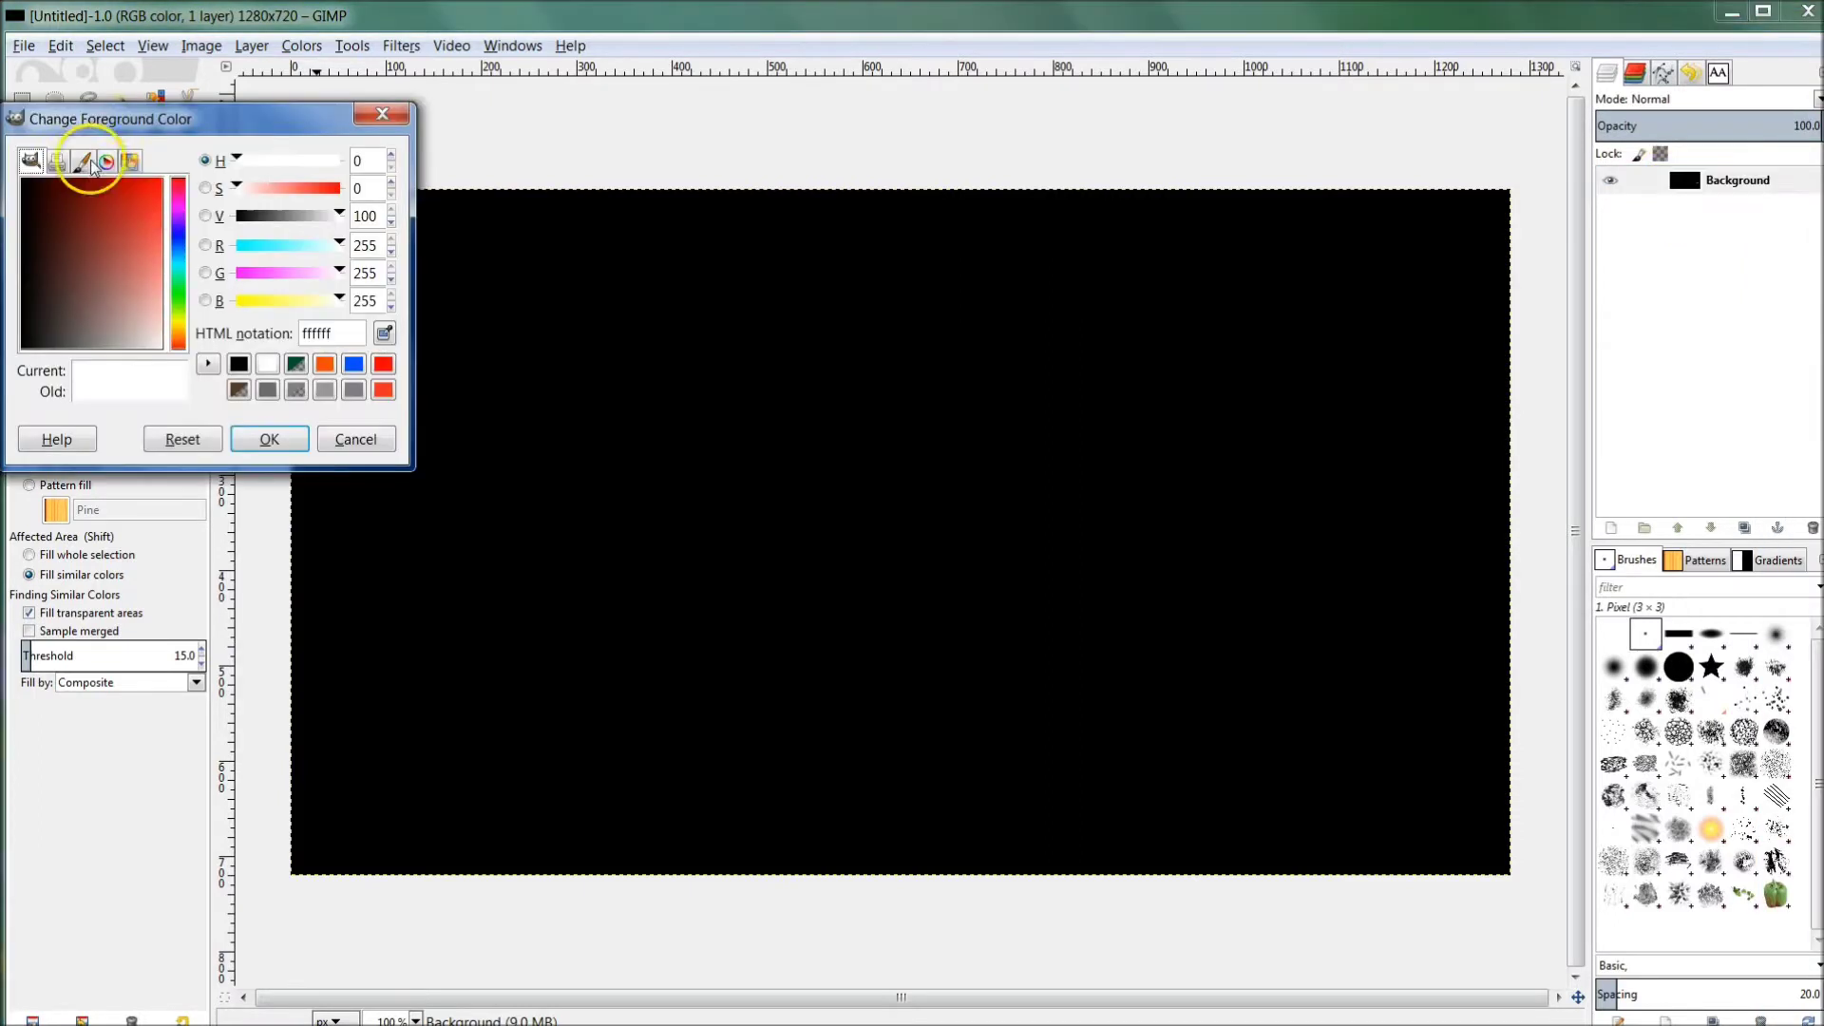
left_click(271, 438)
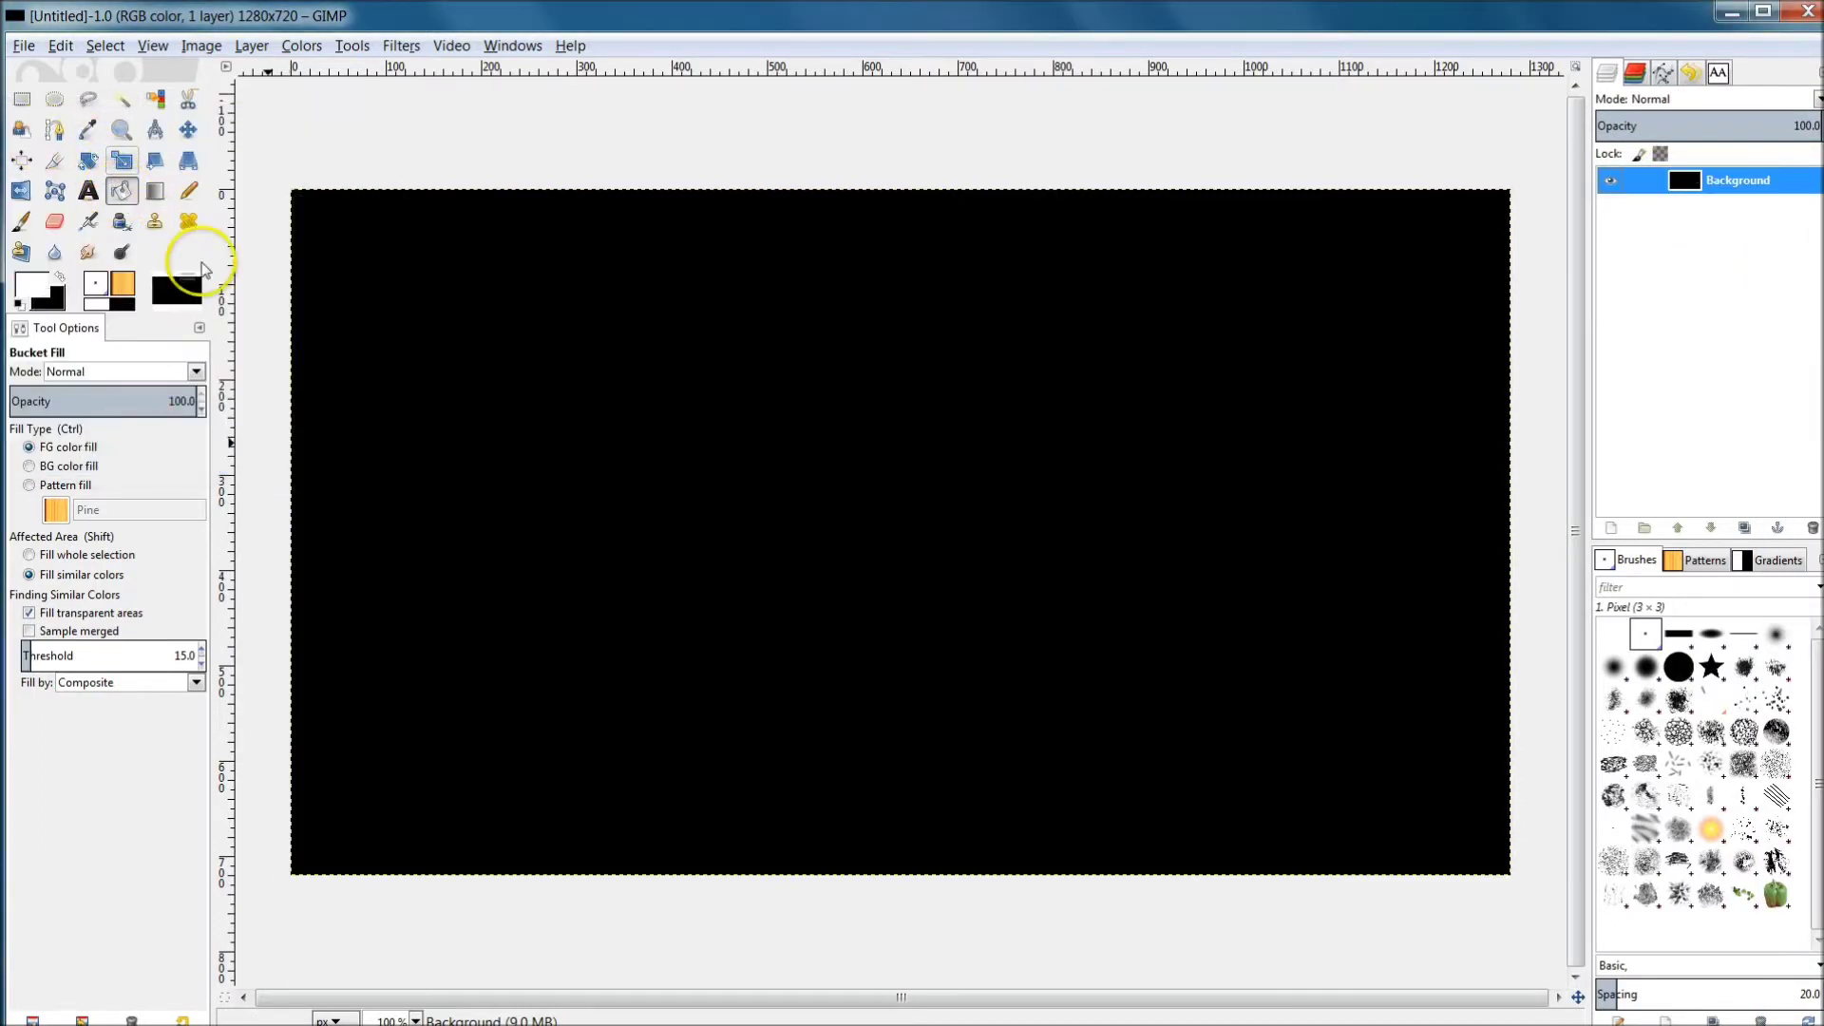
left_click(634, 355)
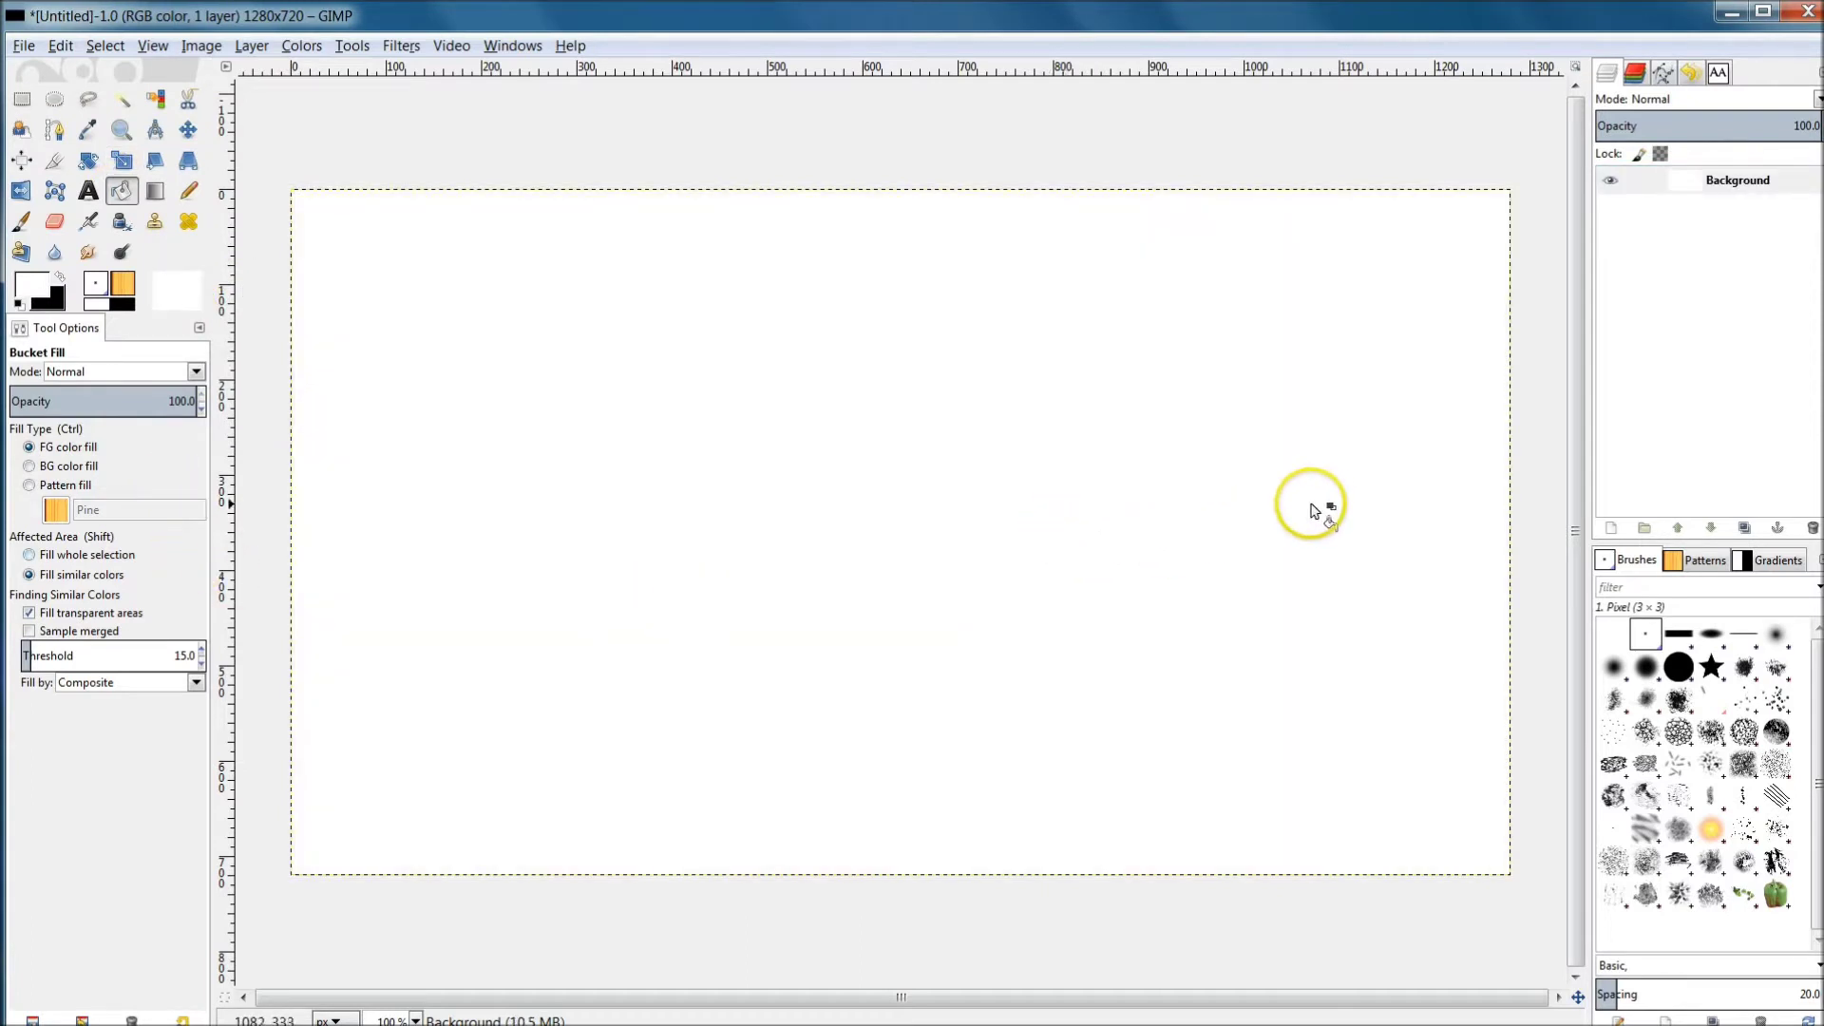
Set the Text tool to the Trajan font at 200 px with line spacing 0
key("r")
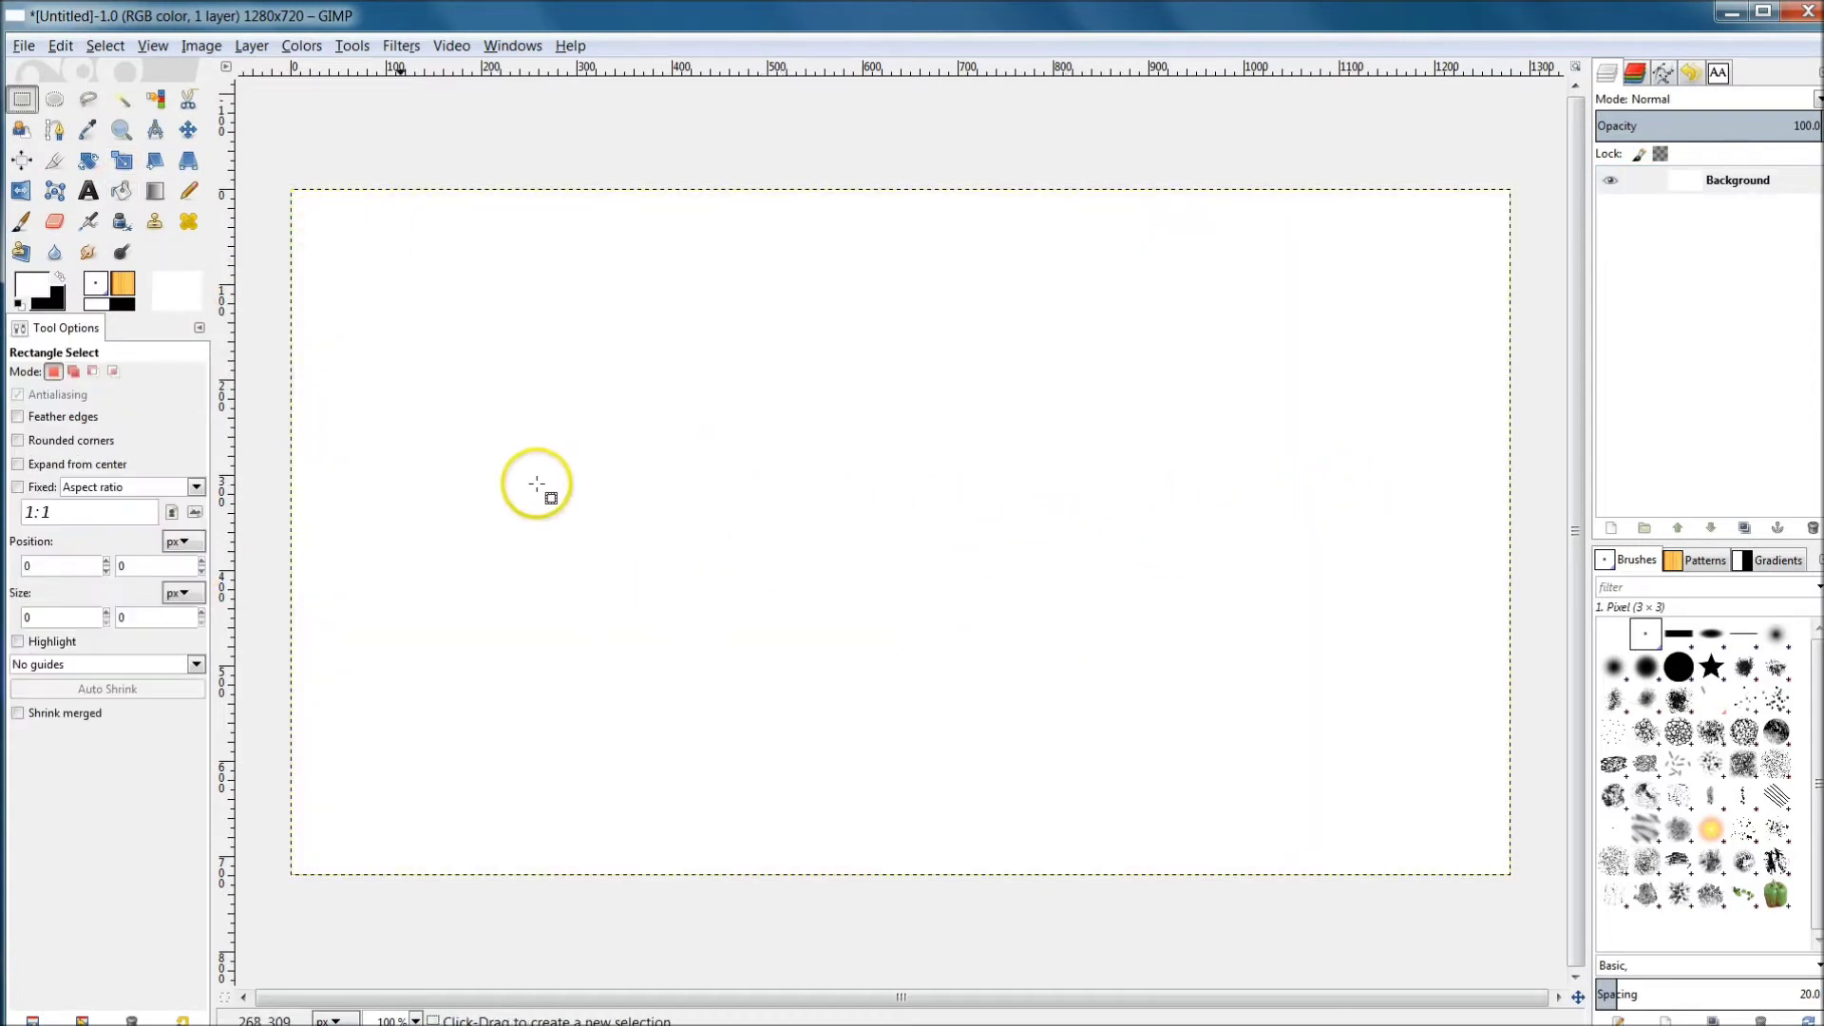
left_click(89, 192)
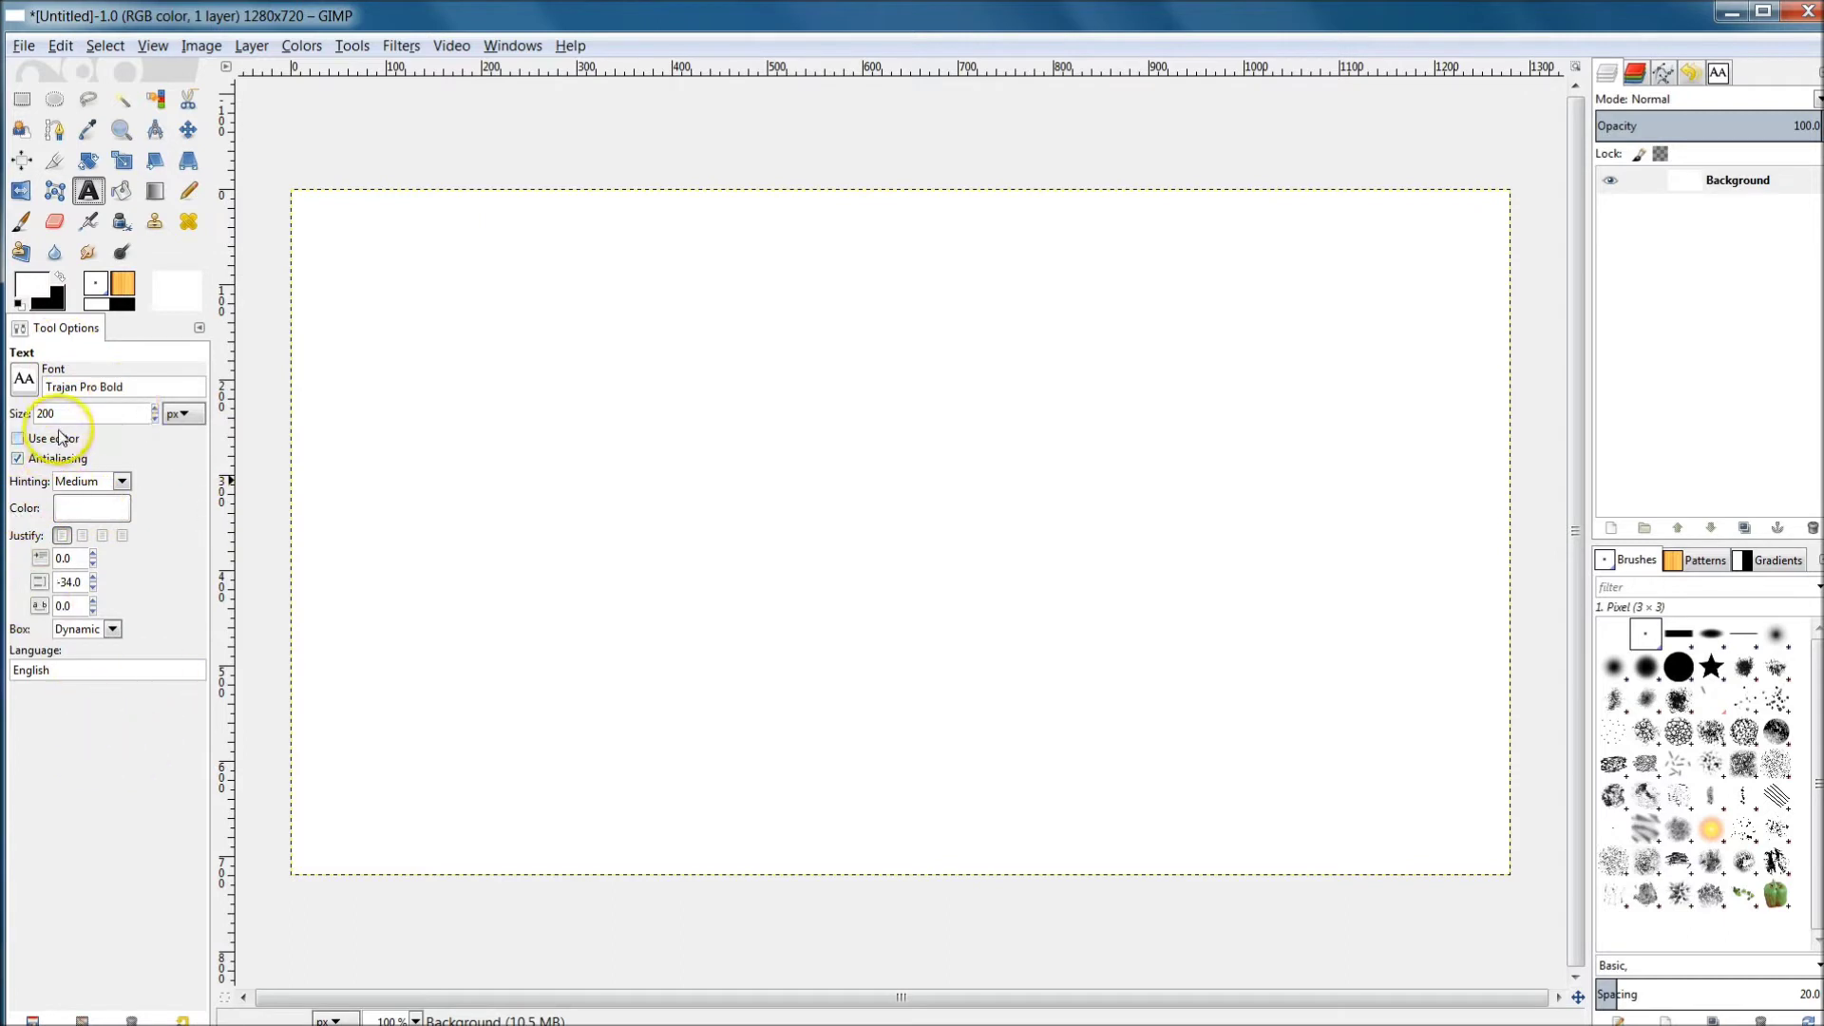
left_click(104, 388)
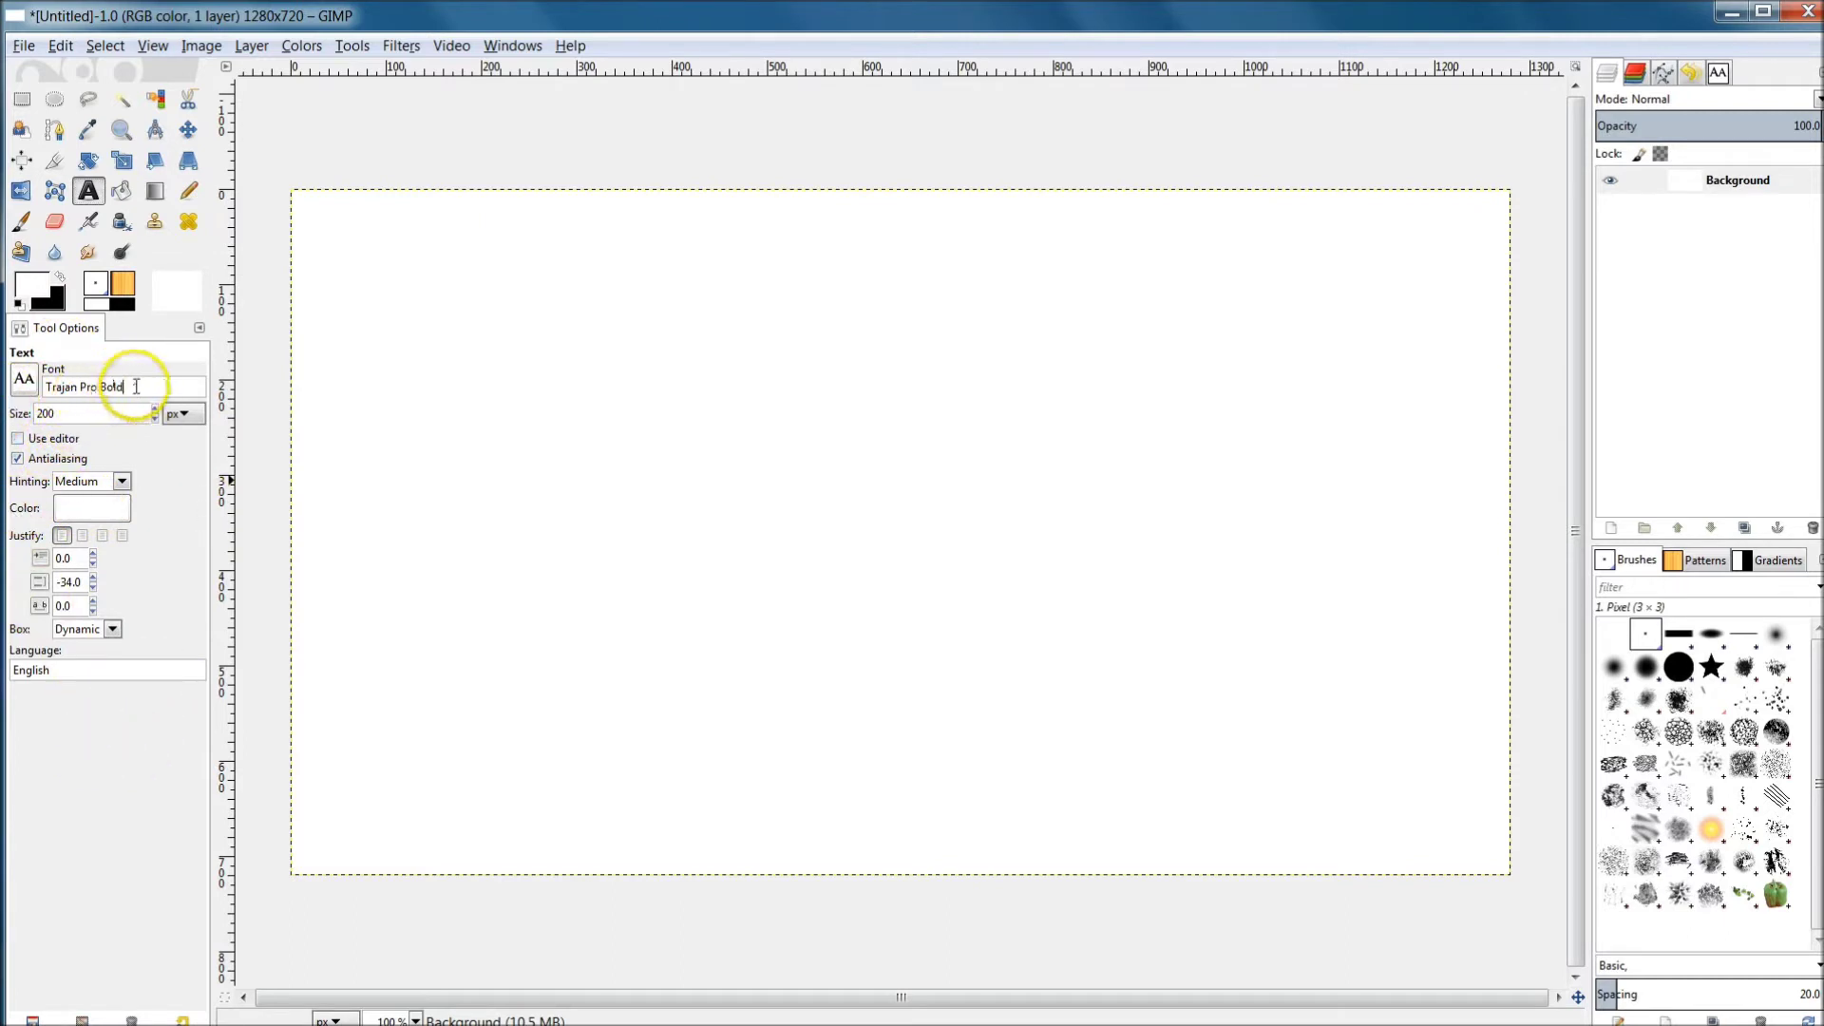
triple_click(136, 387)
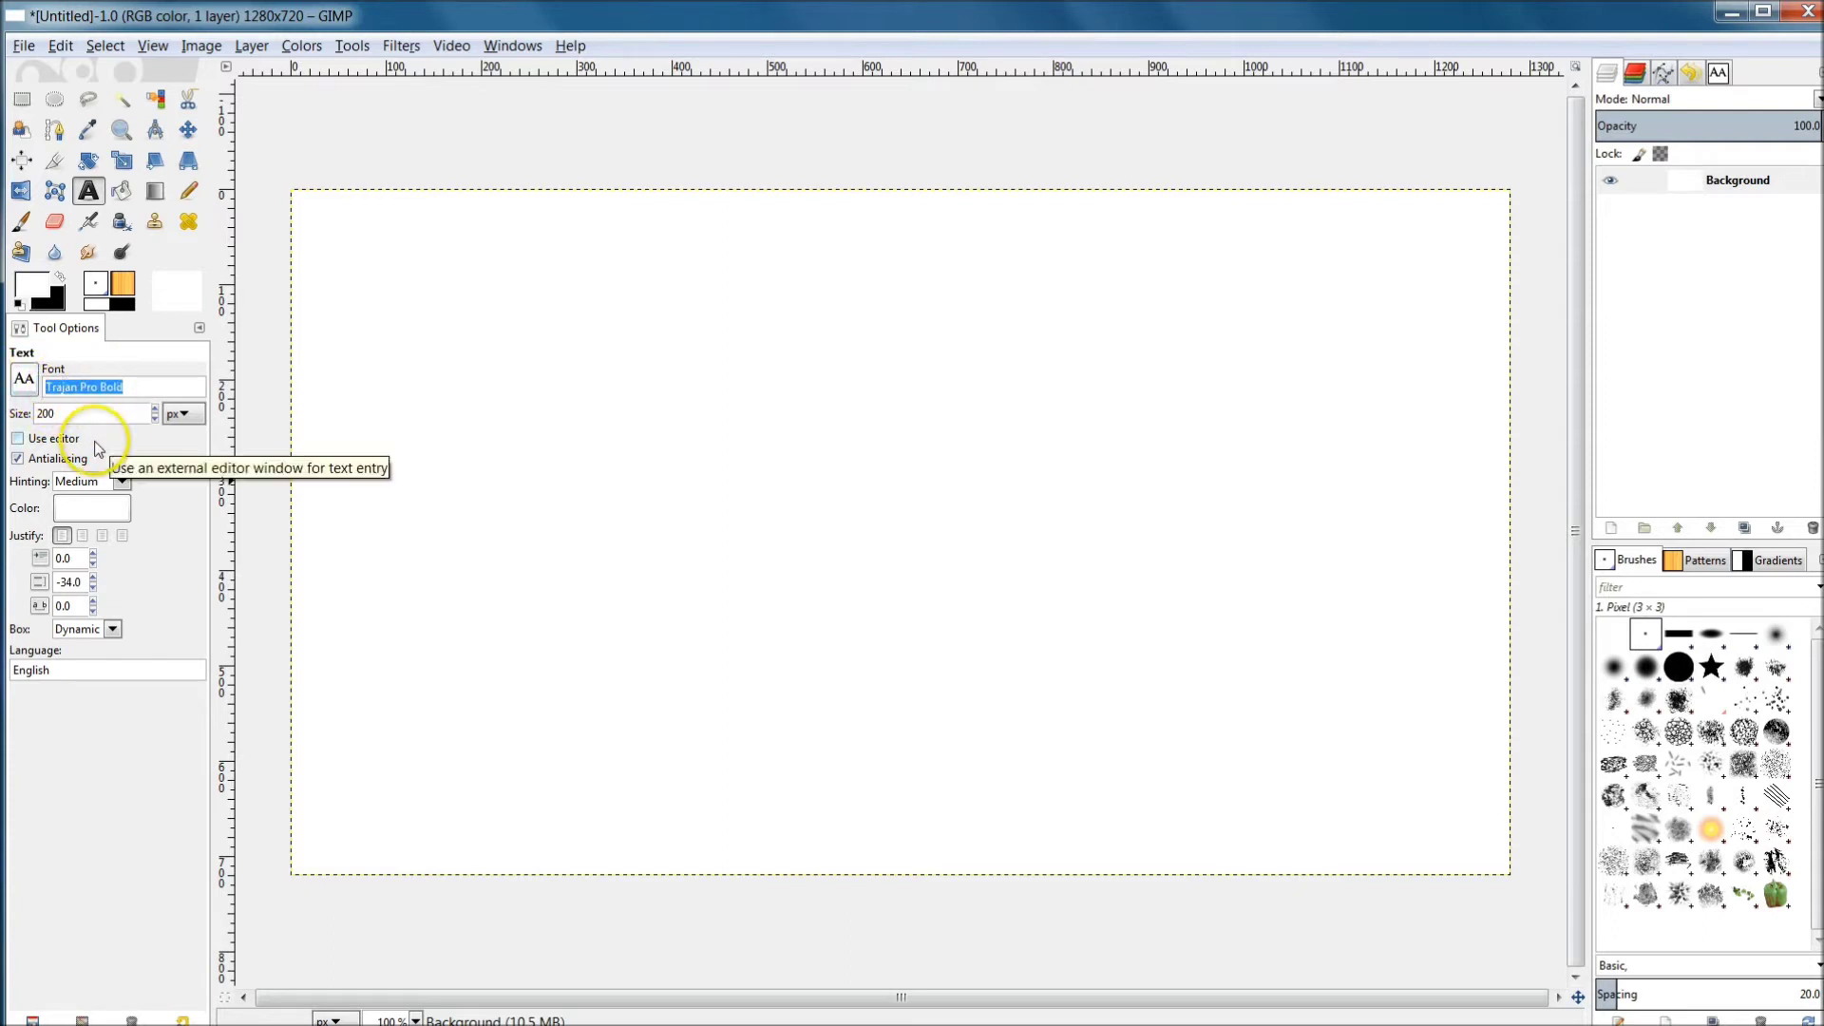
type("trajan")
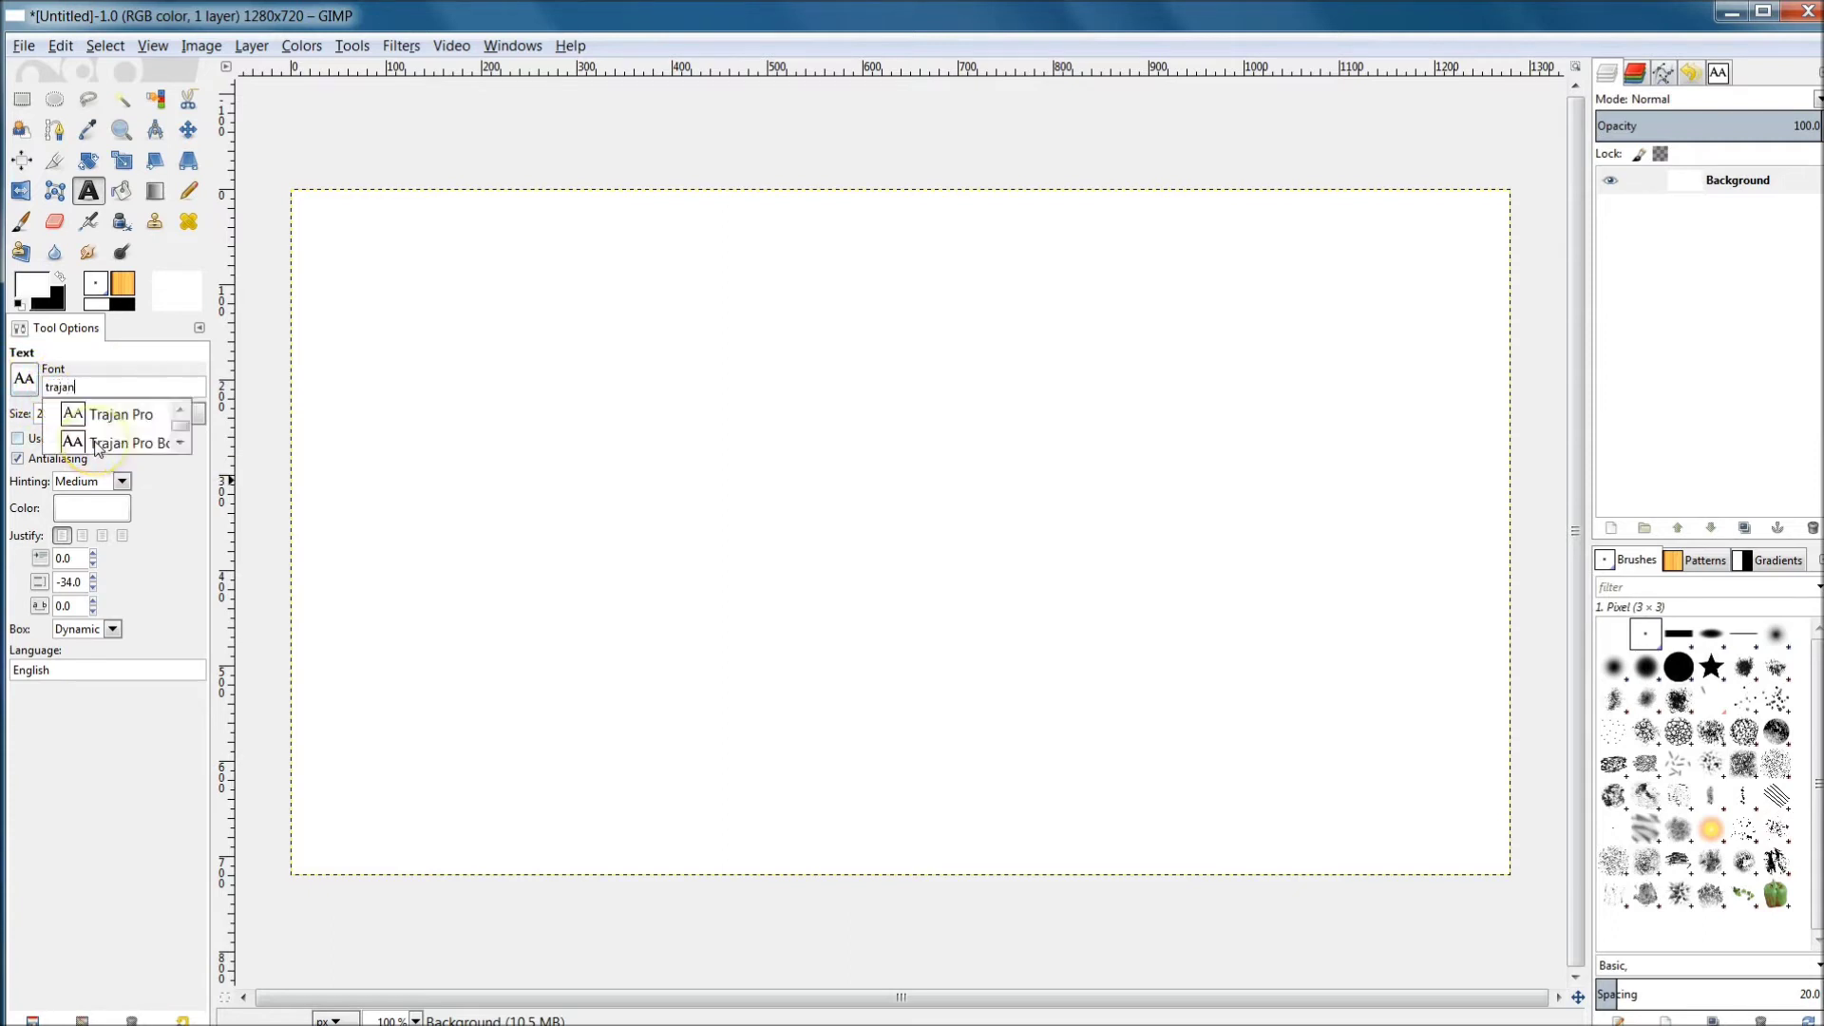
key("Escape")
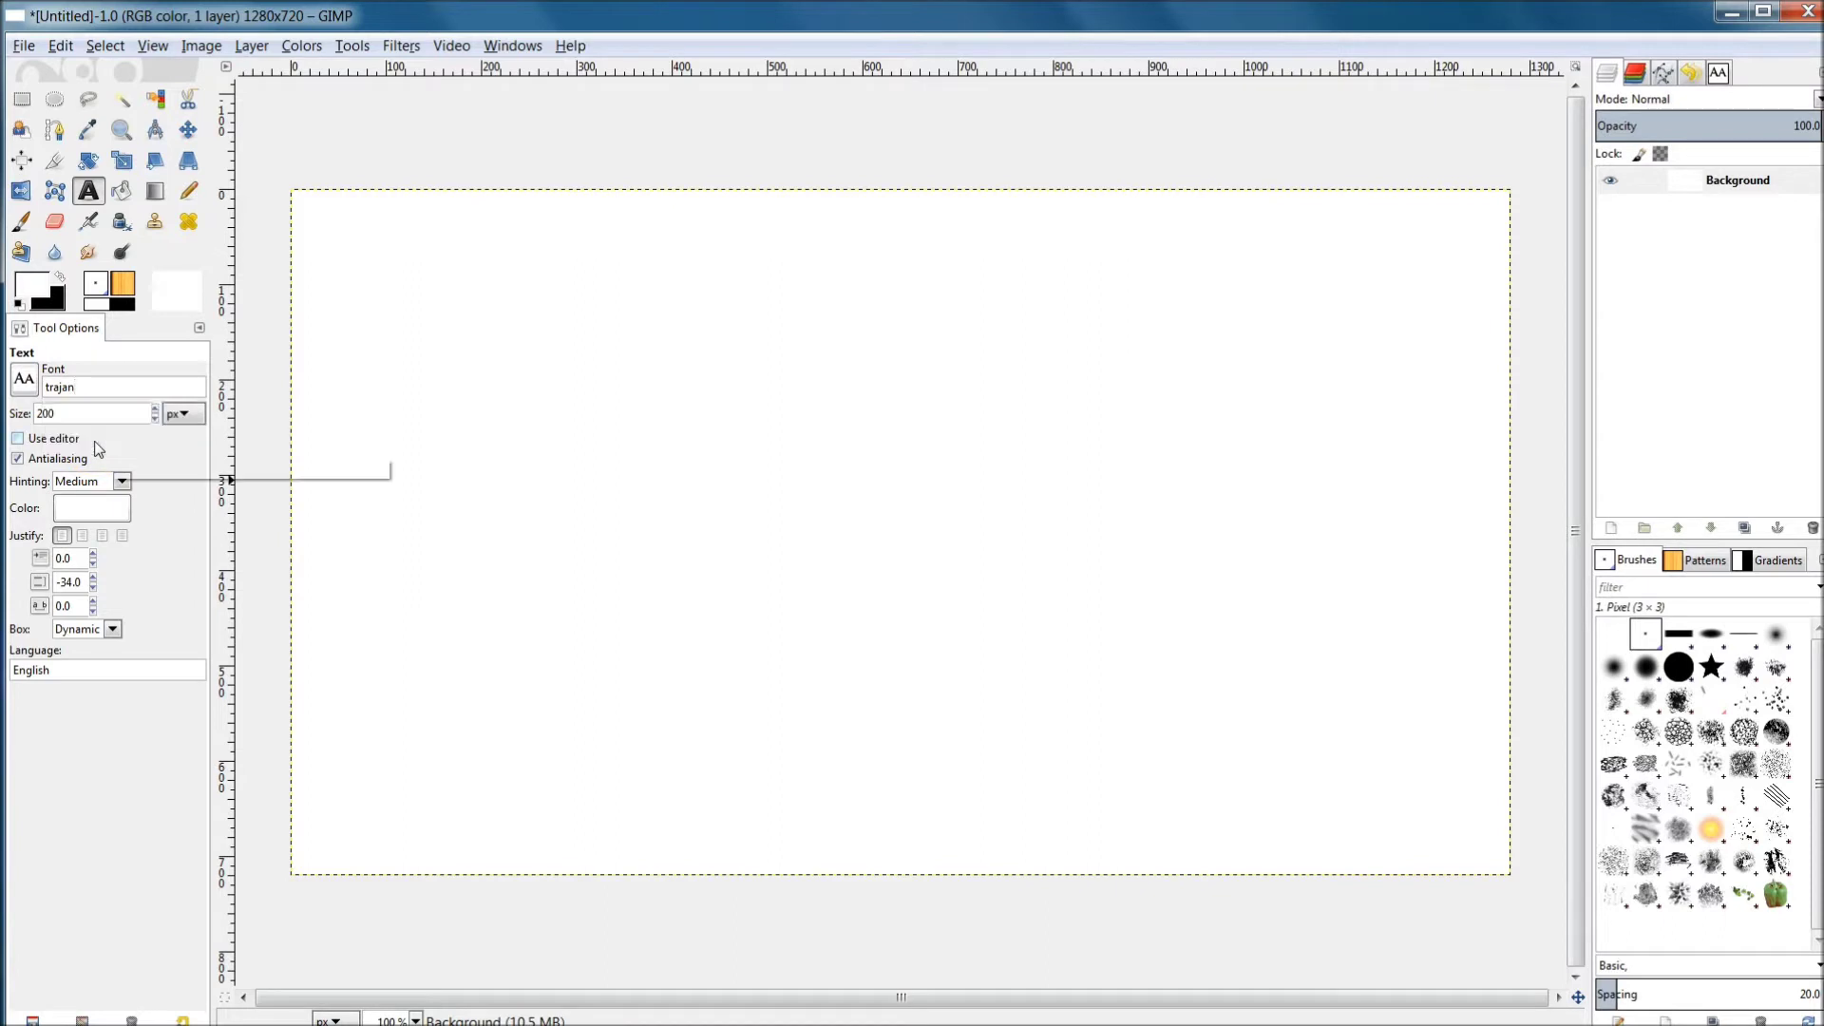
left_click(57, 411)
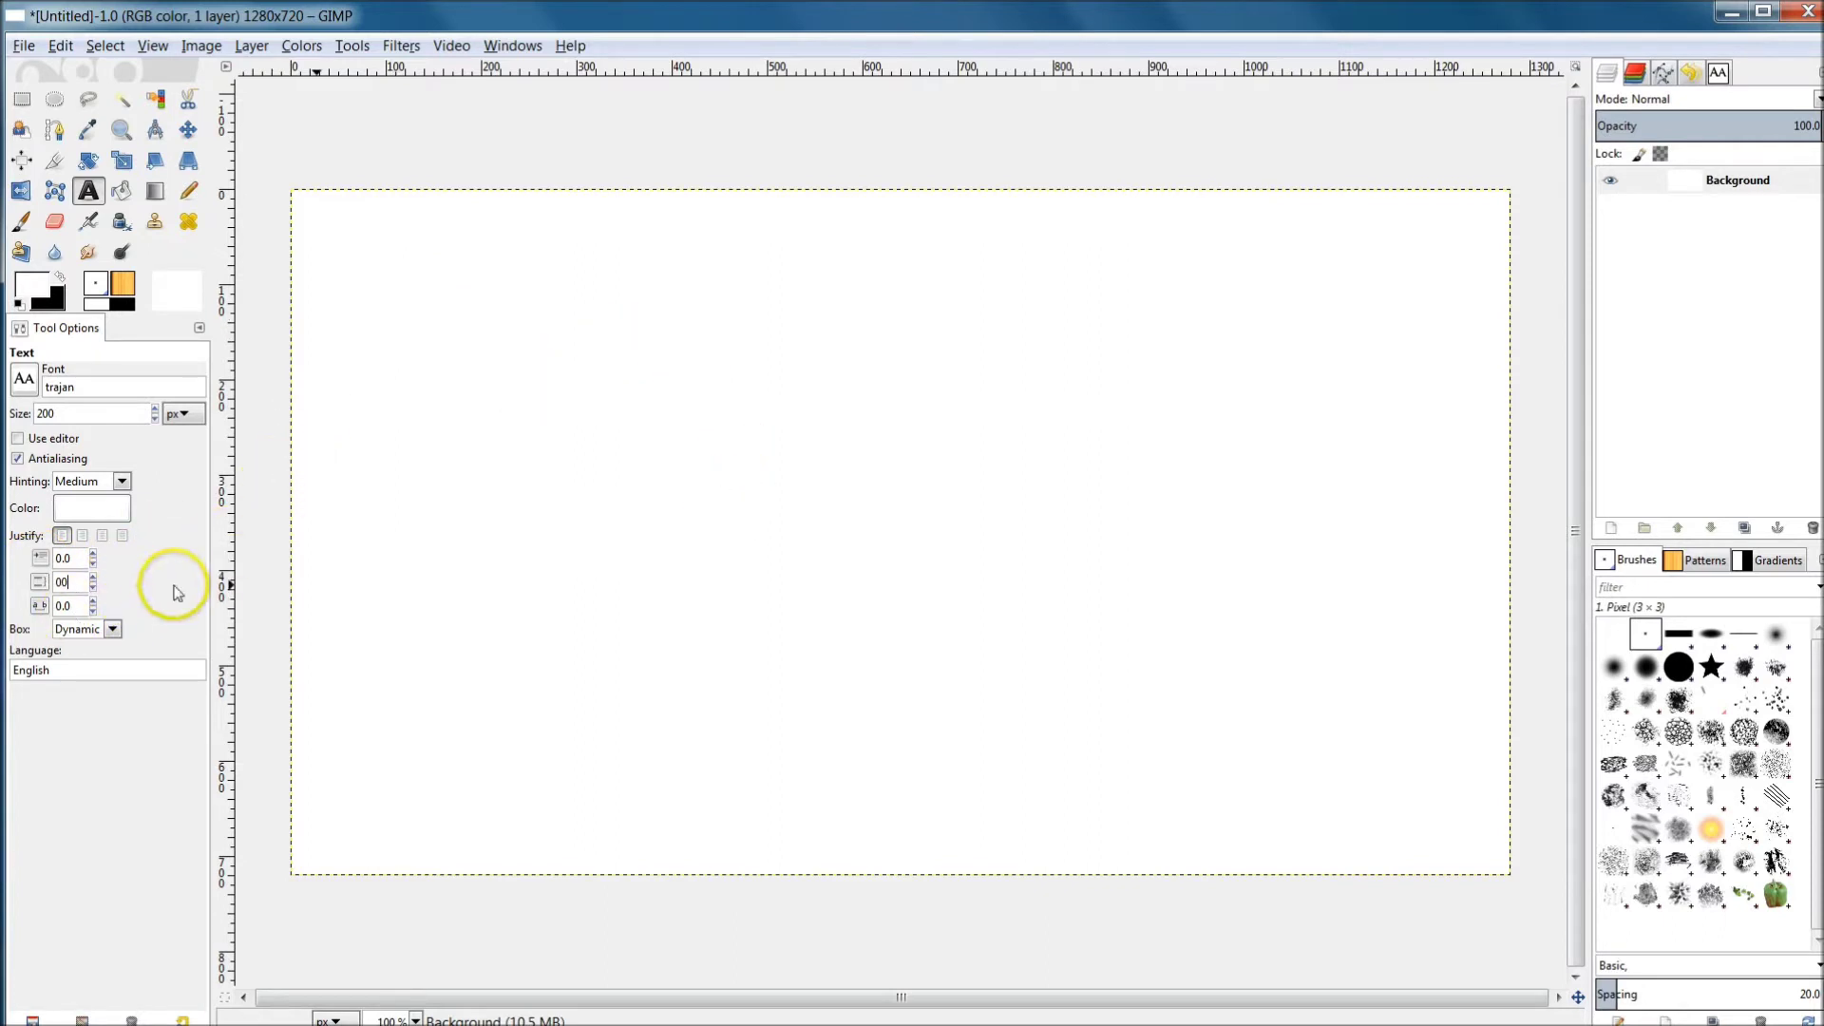
left_click(602, 435)
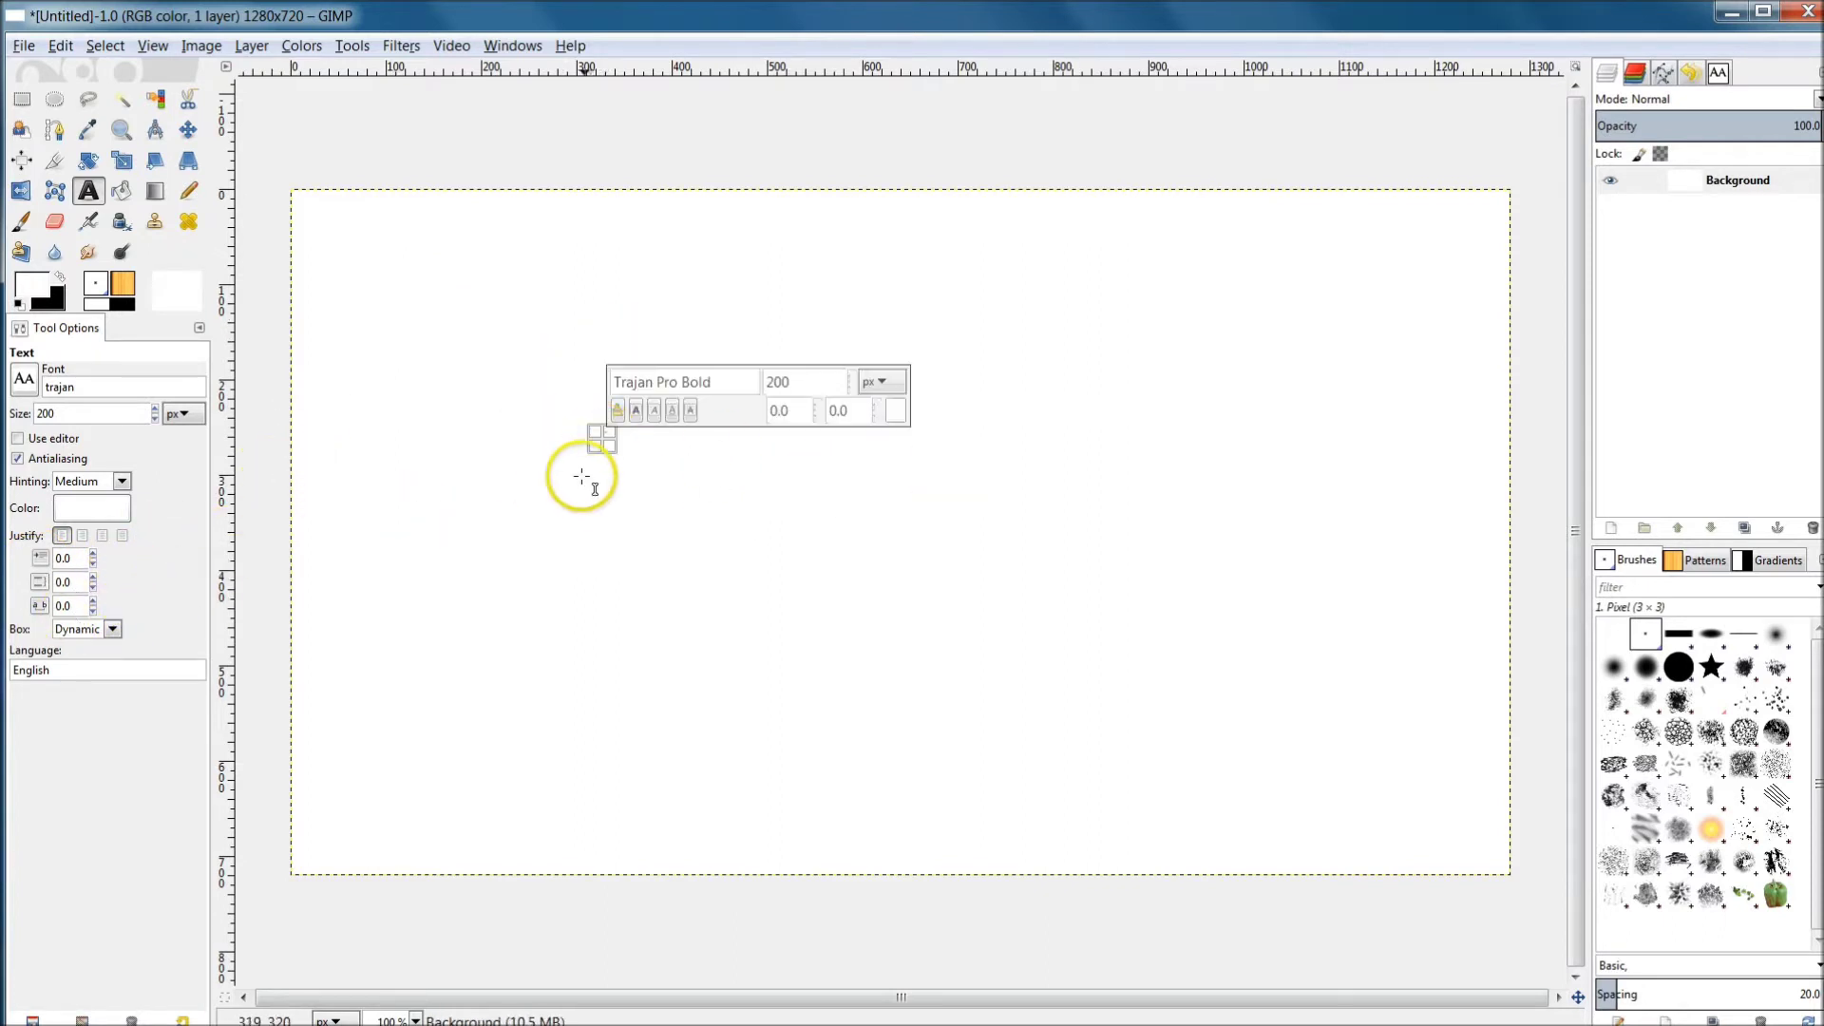
Draw a text box, enlarge it to 853×262, and set its font to Times New Roman
left_click_drag(603, 439, 1306, 643)
left_click_drag(562, 399, 471, 372)
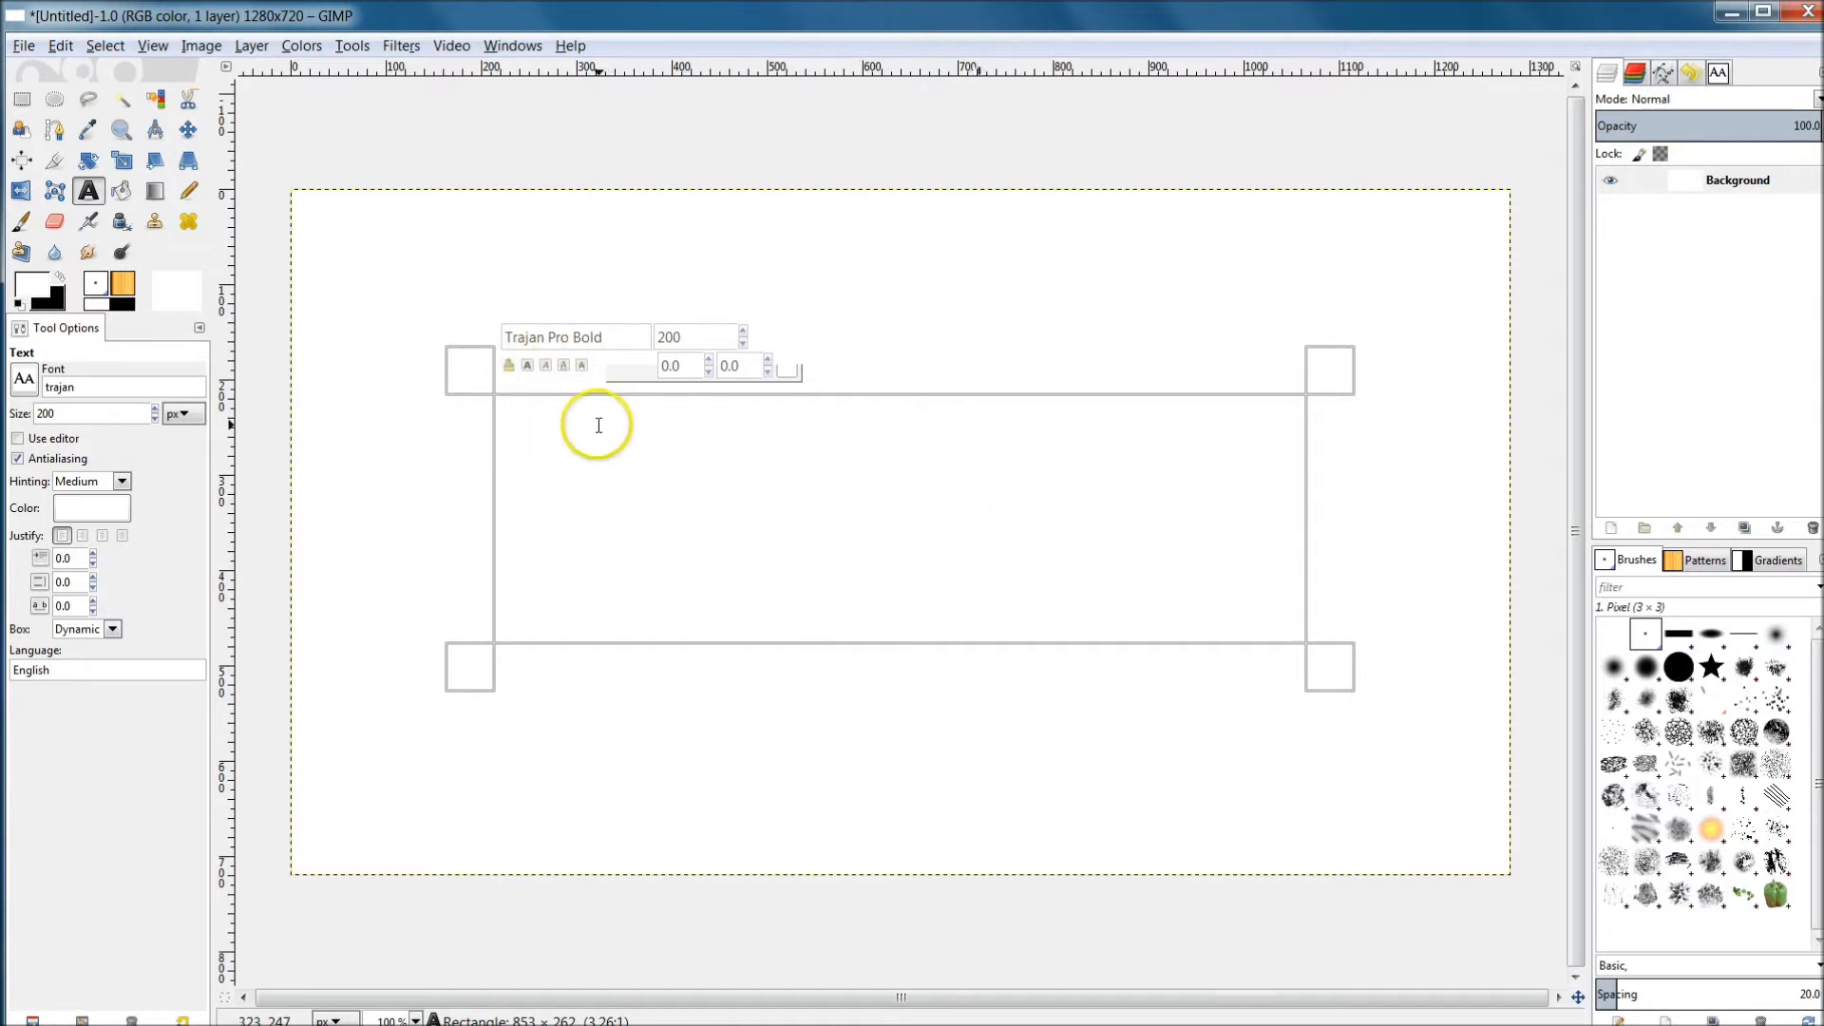
left_click_drag(602, 336, 448, 345)
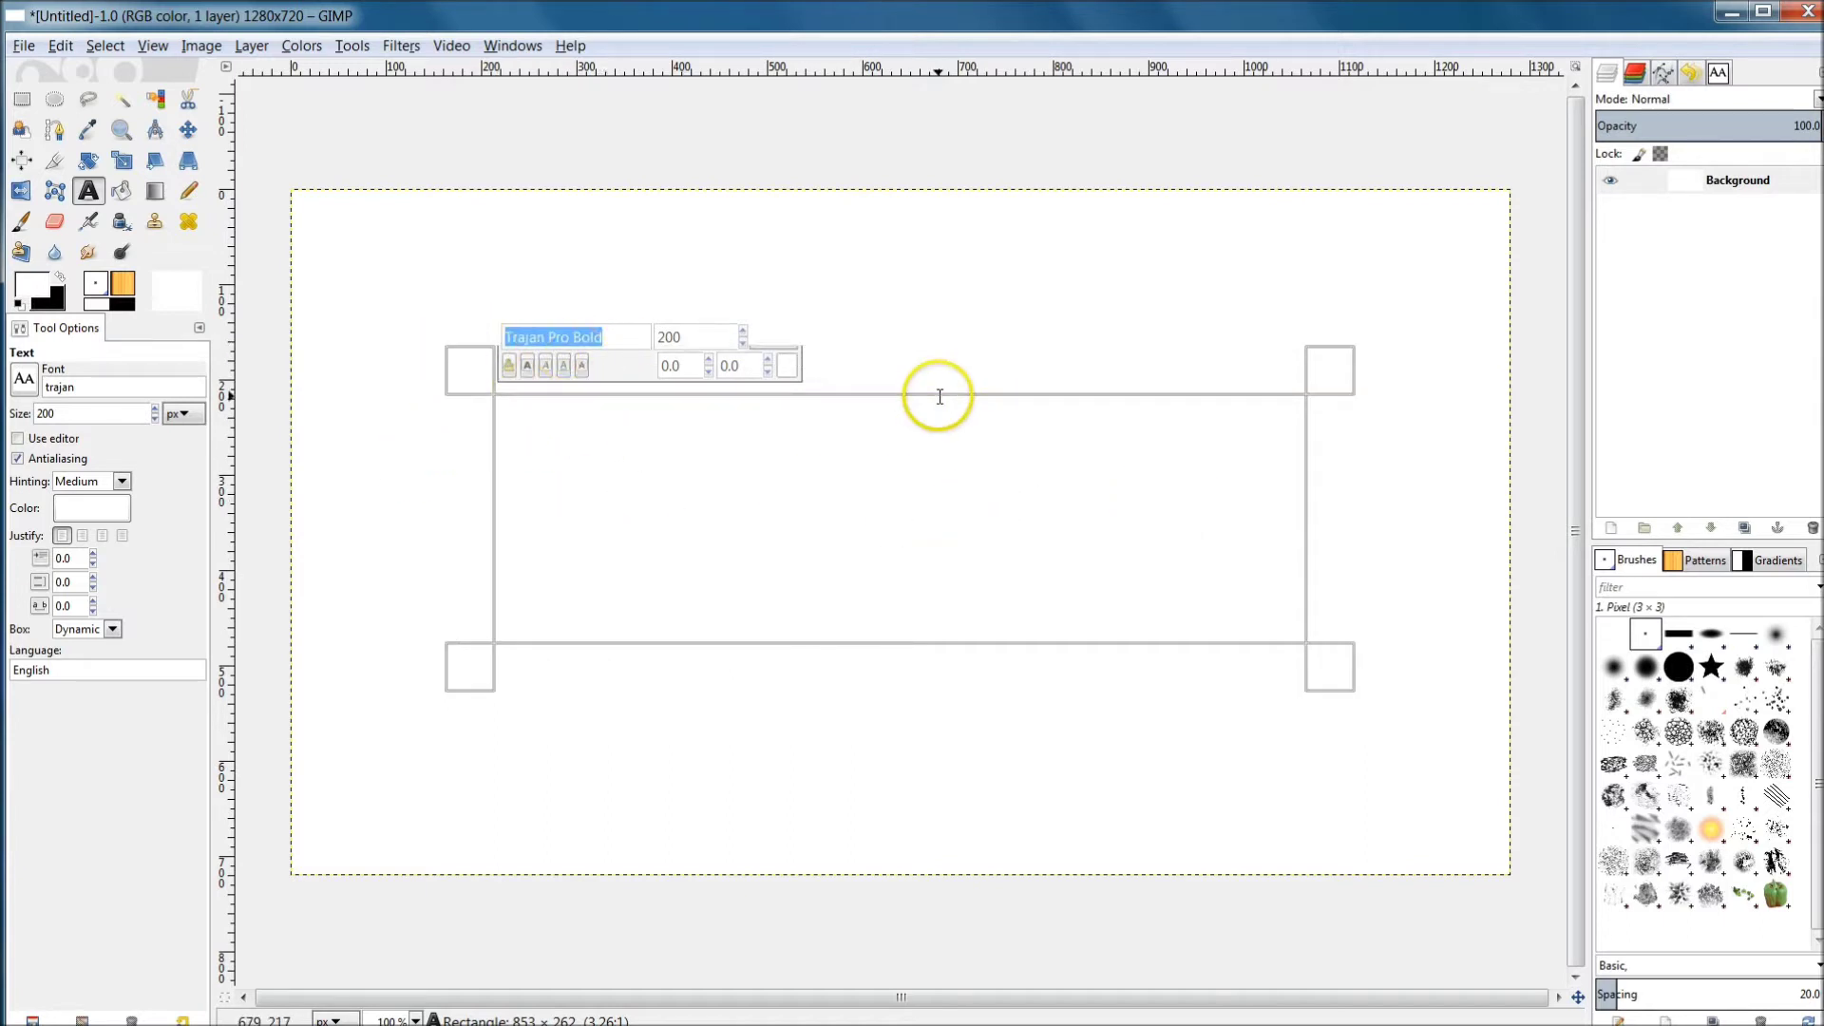
type("times")
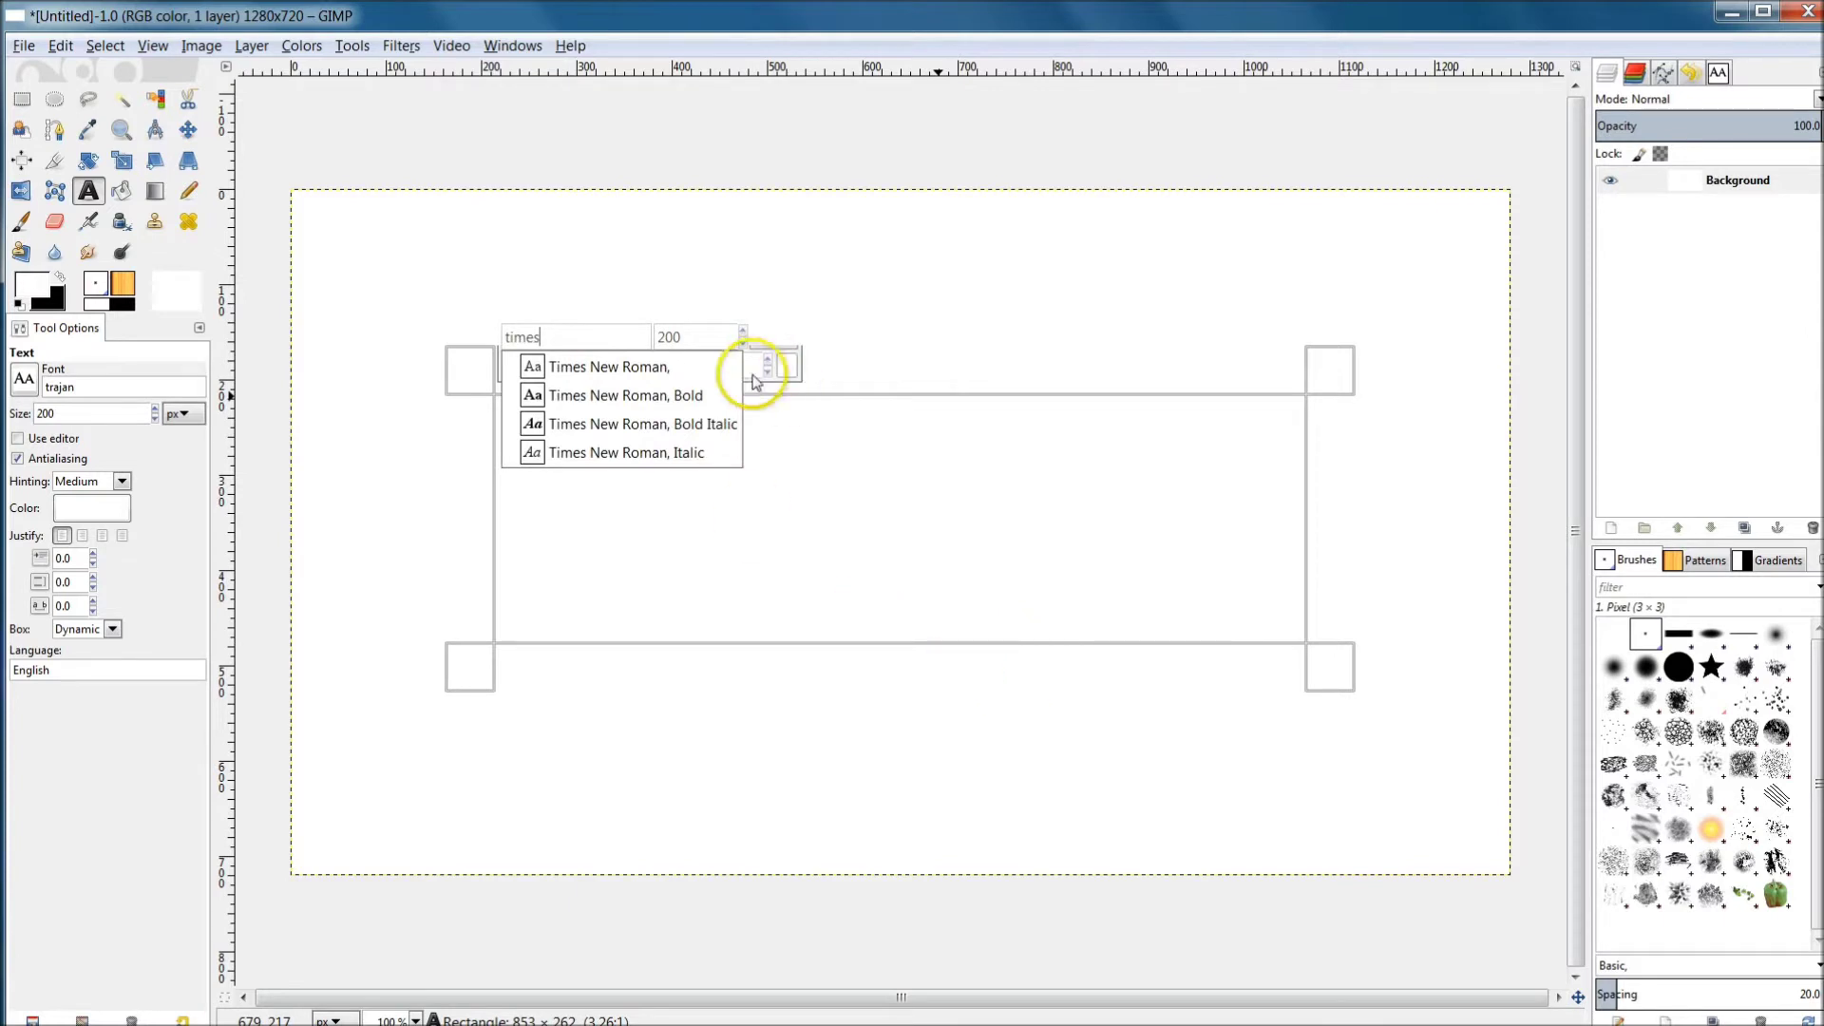
left_click(745, 372)
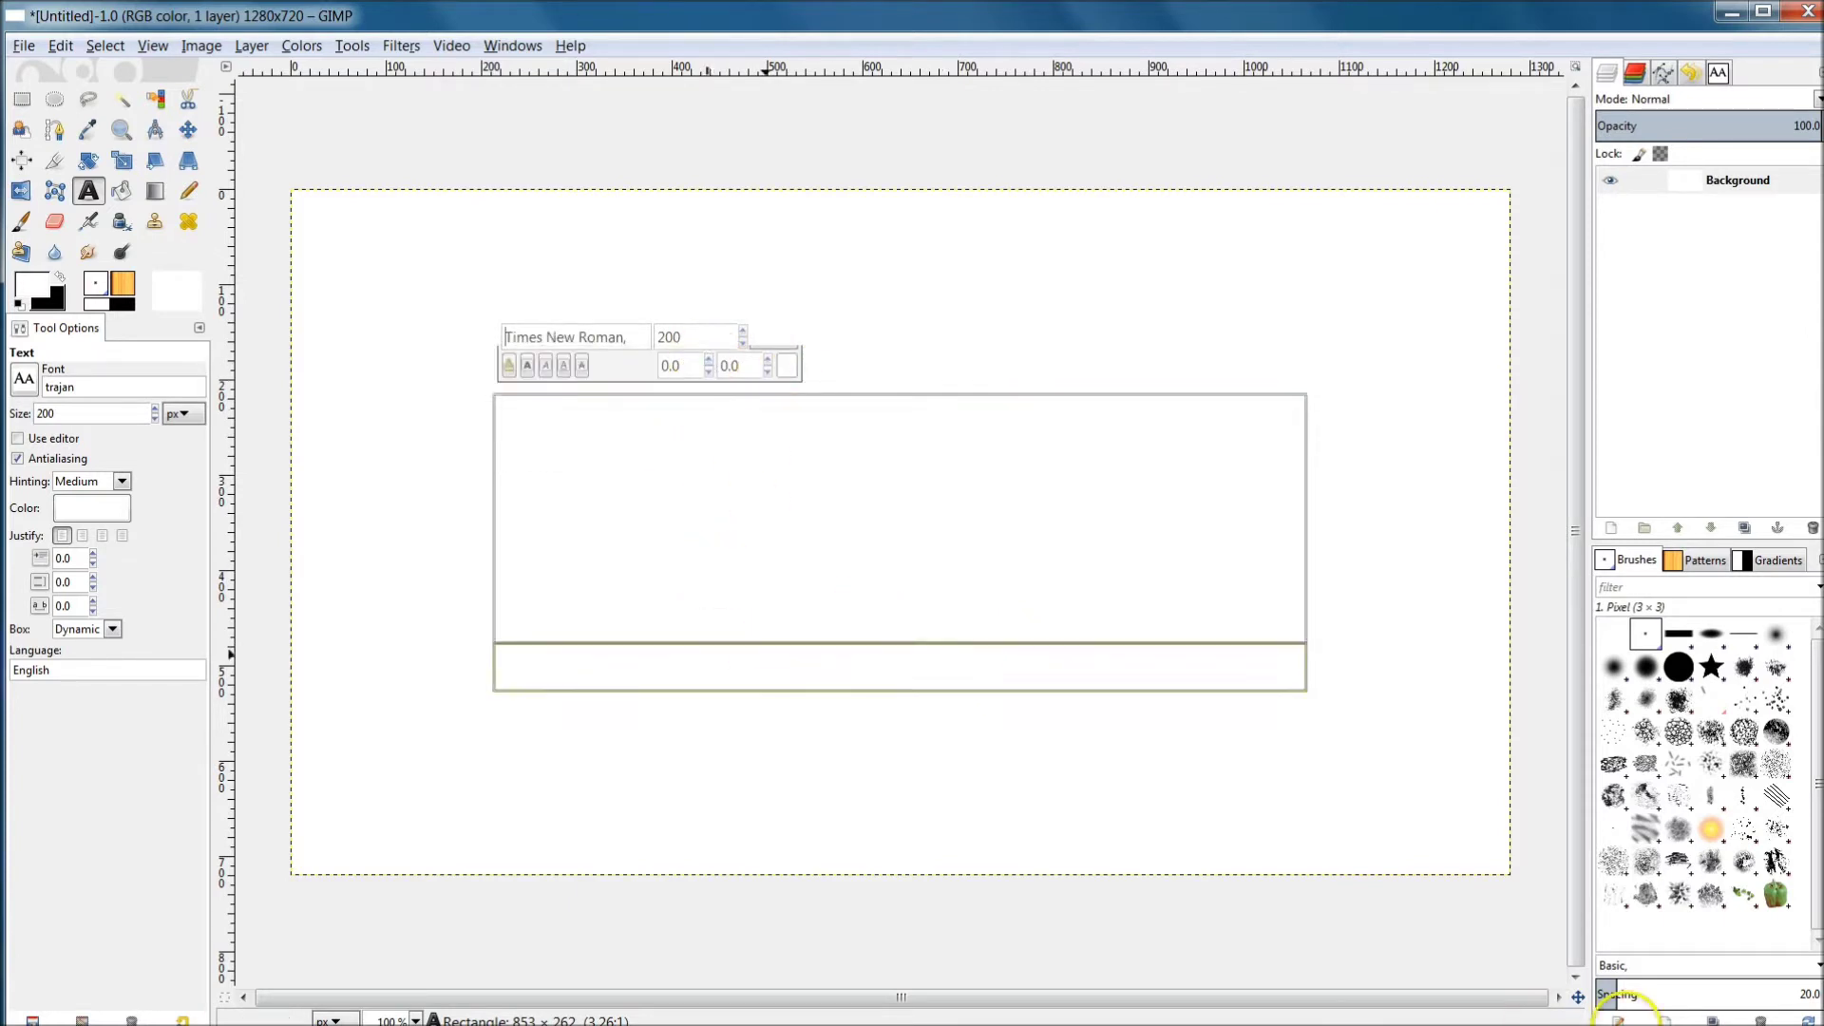
type("times")
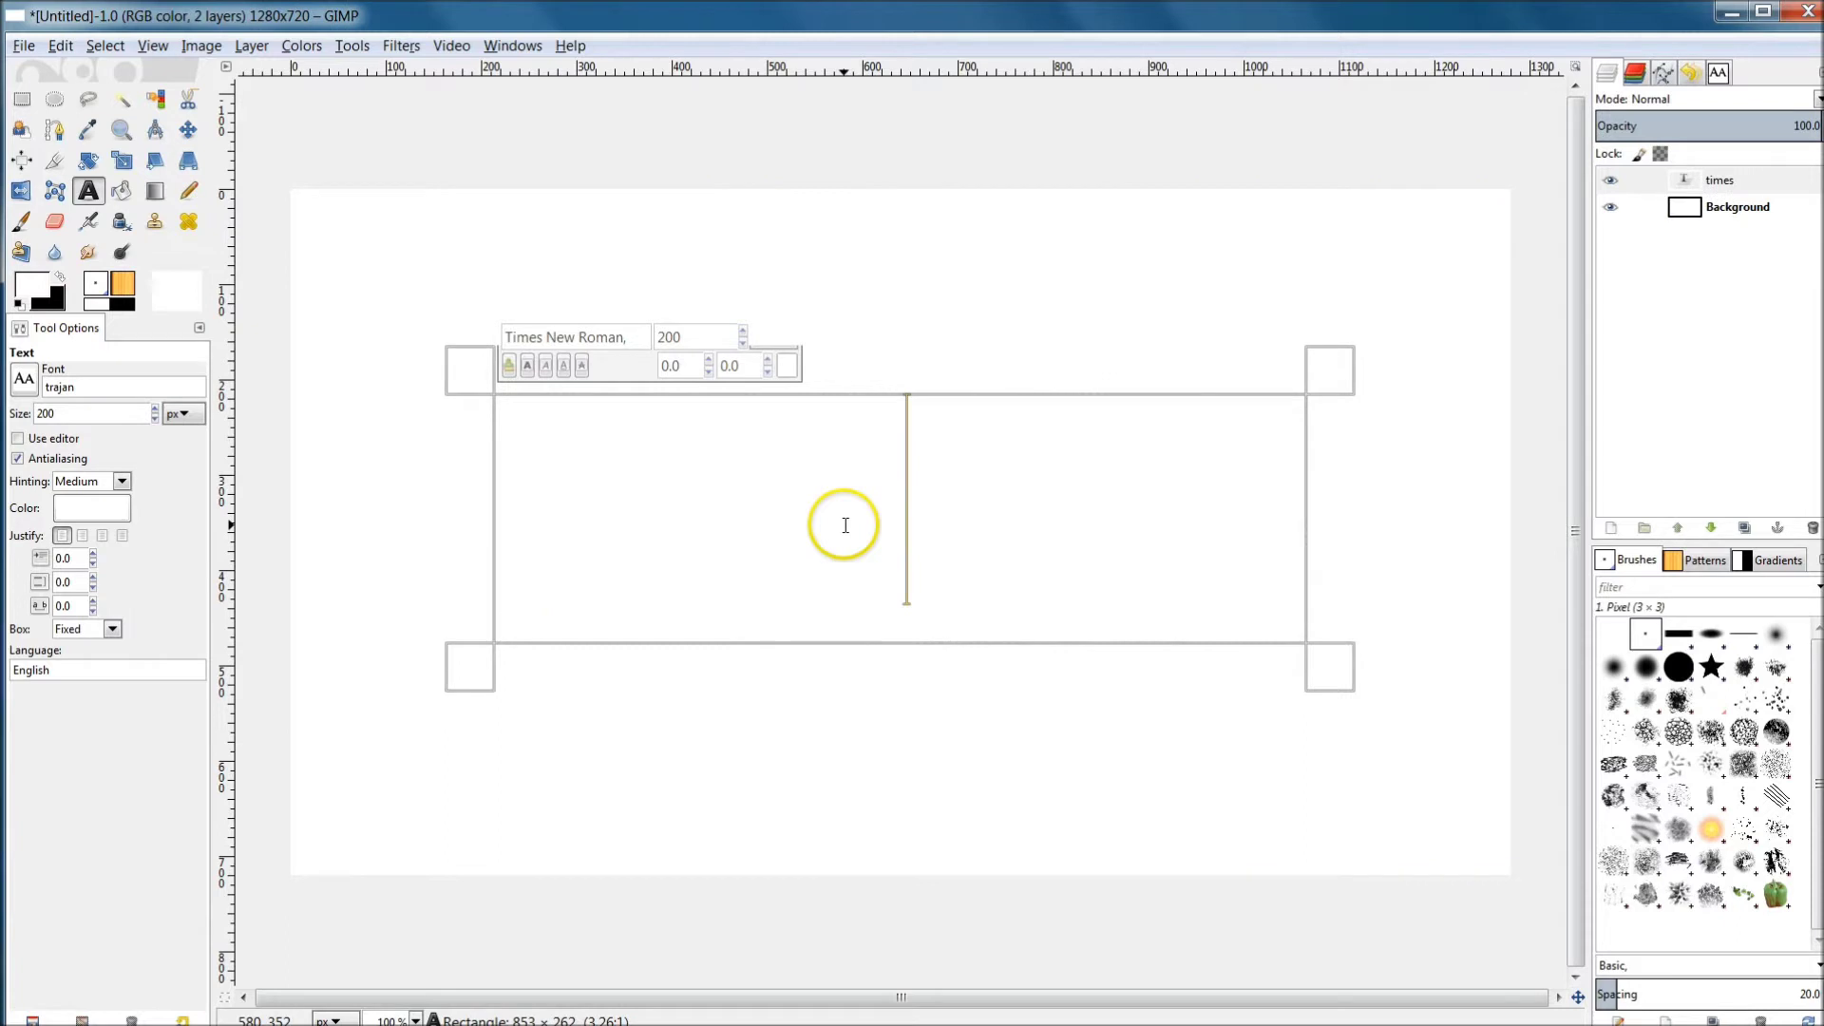
Set the text colour to blue 0050ff and type the word 'time'
left_click(785, 368)
left_click(468, 376)
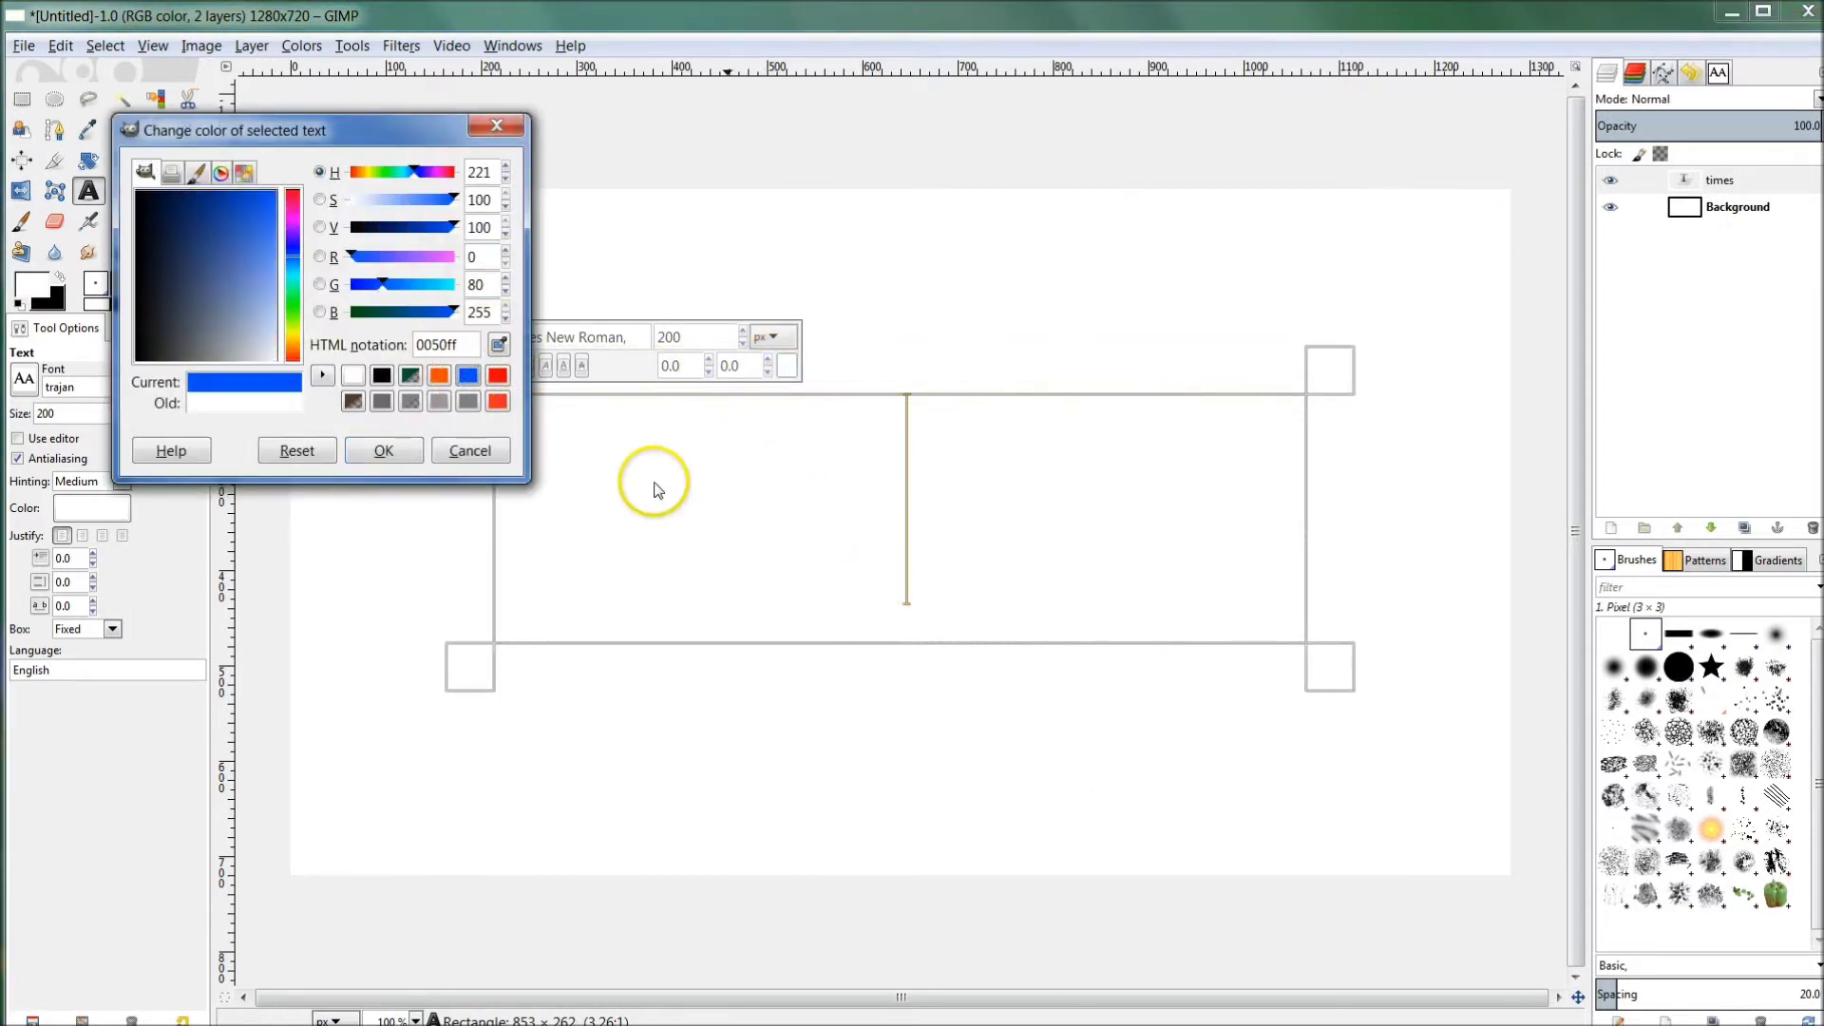
left_click(382, 450)
type("time")
key("Return")
type("s")
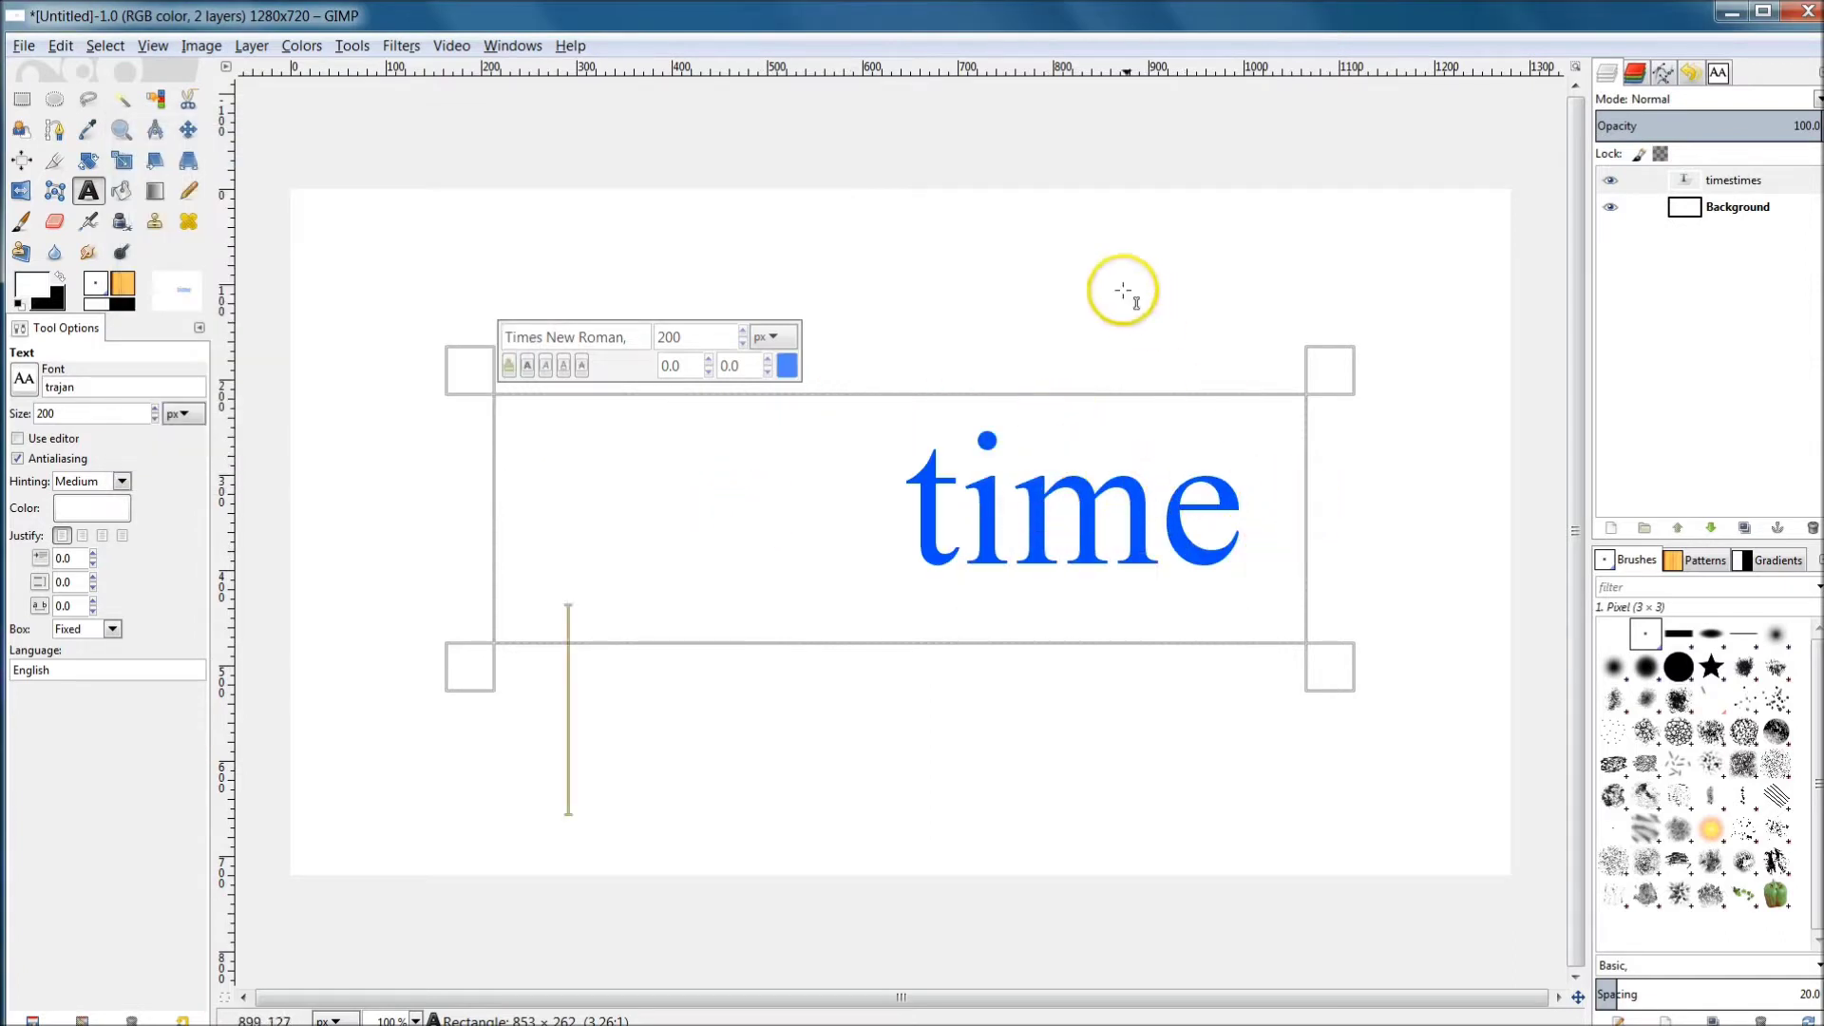
left_click(979, 165)
Draw a wide text box near the top, set its colour to black, and begin typing TIME
left_click_drag(635, 181, 1243, 303)
type("time")
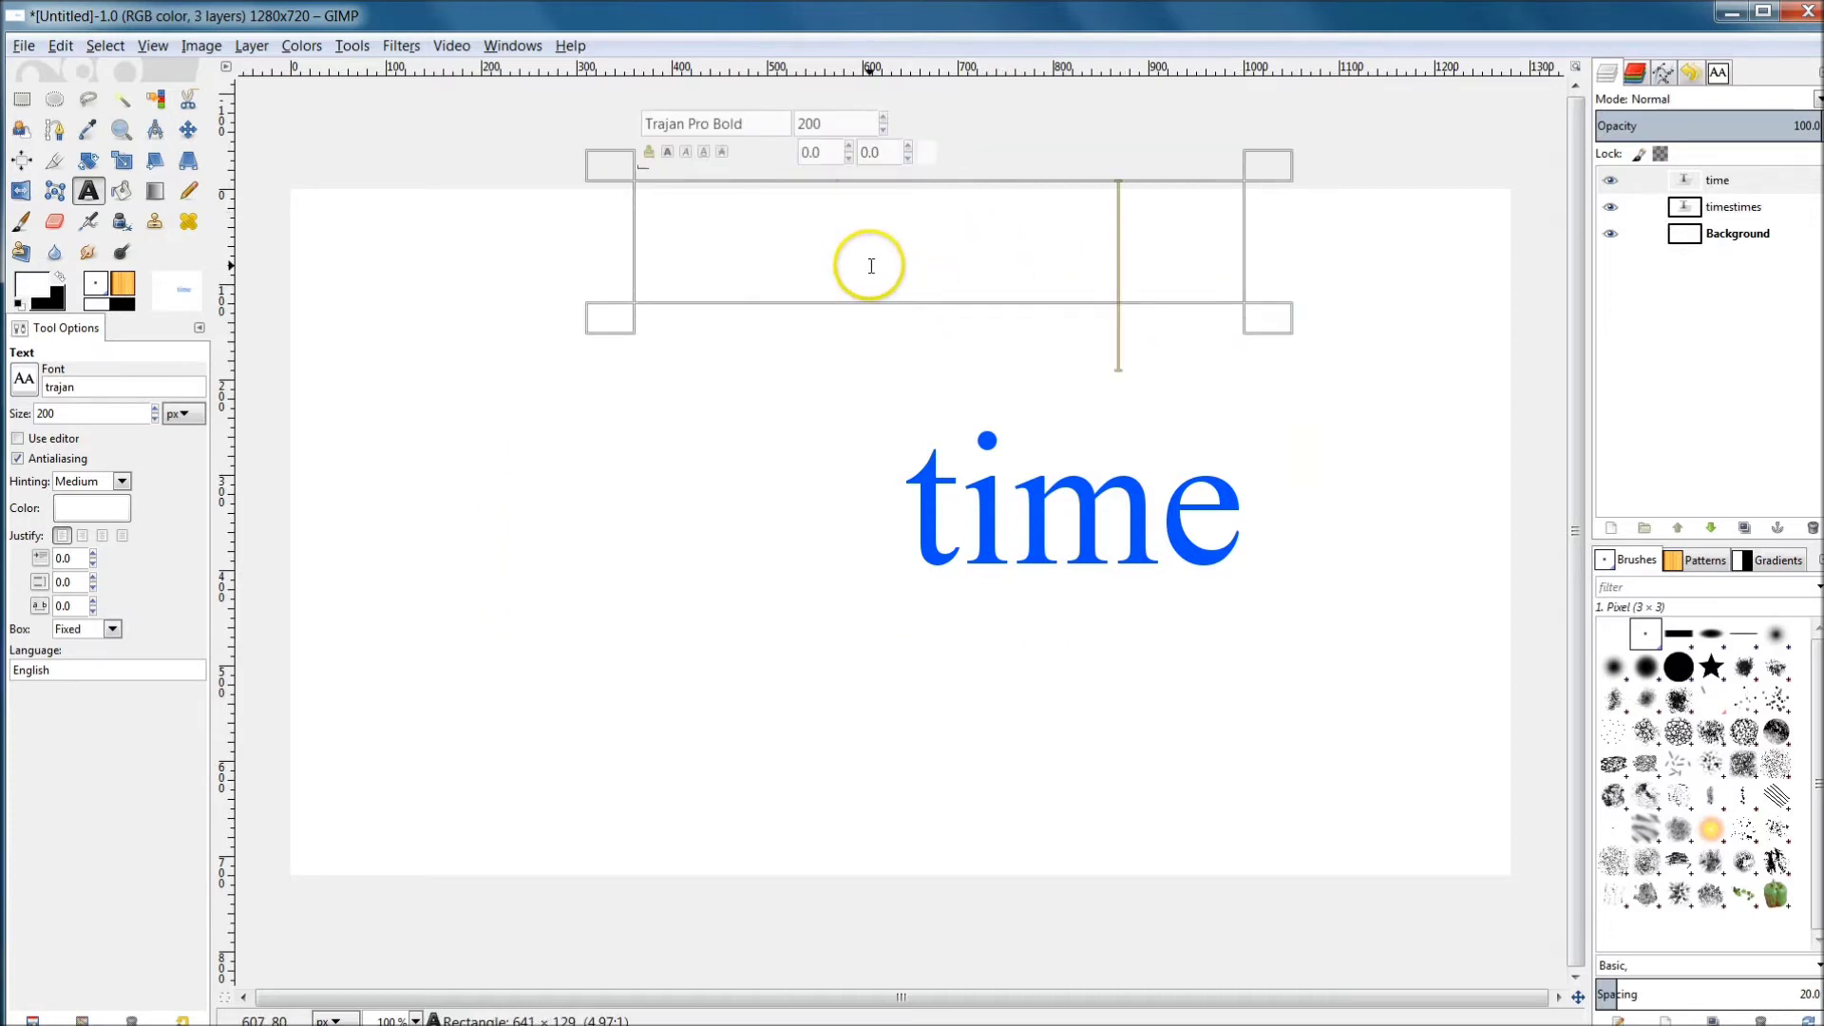
left_click(922, 152)
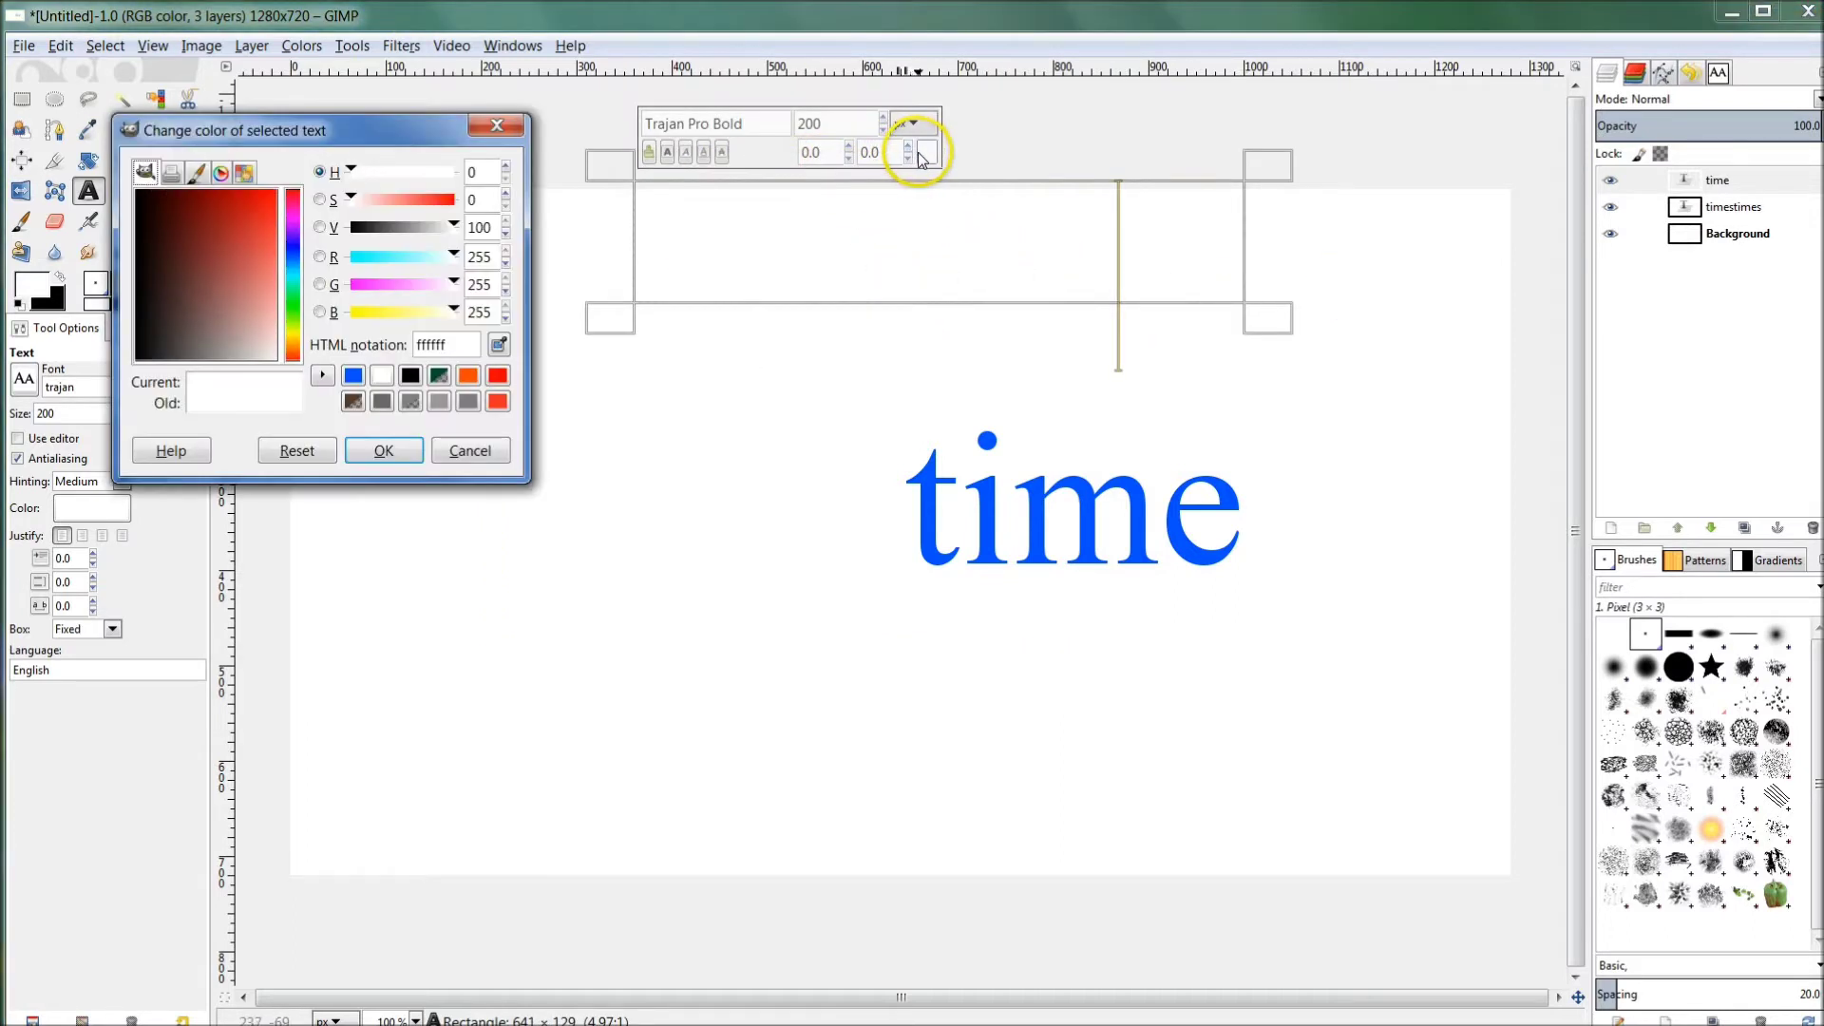
left_click(411, 376)
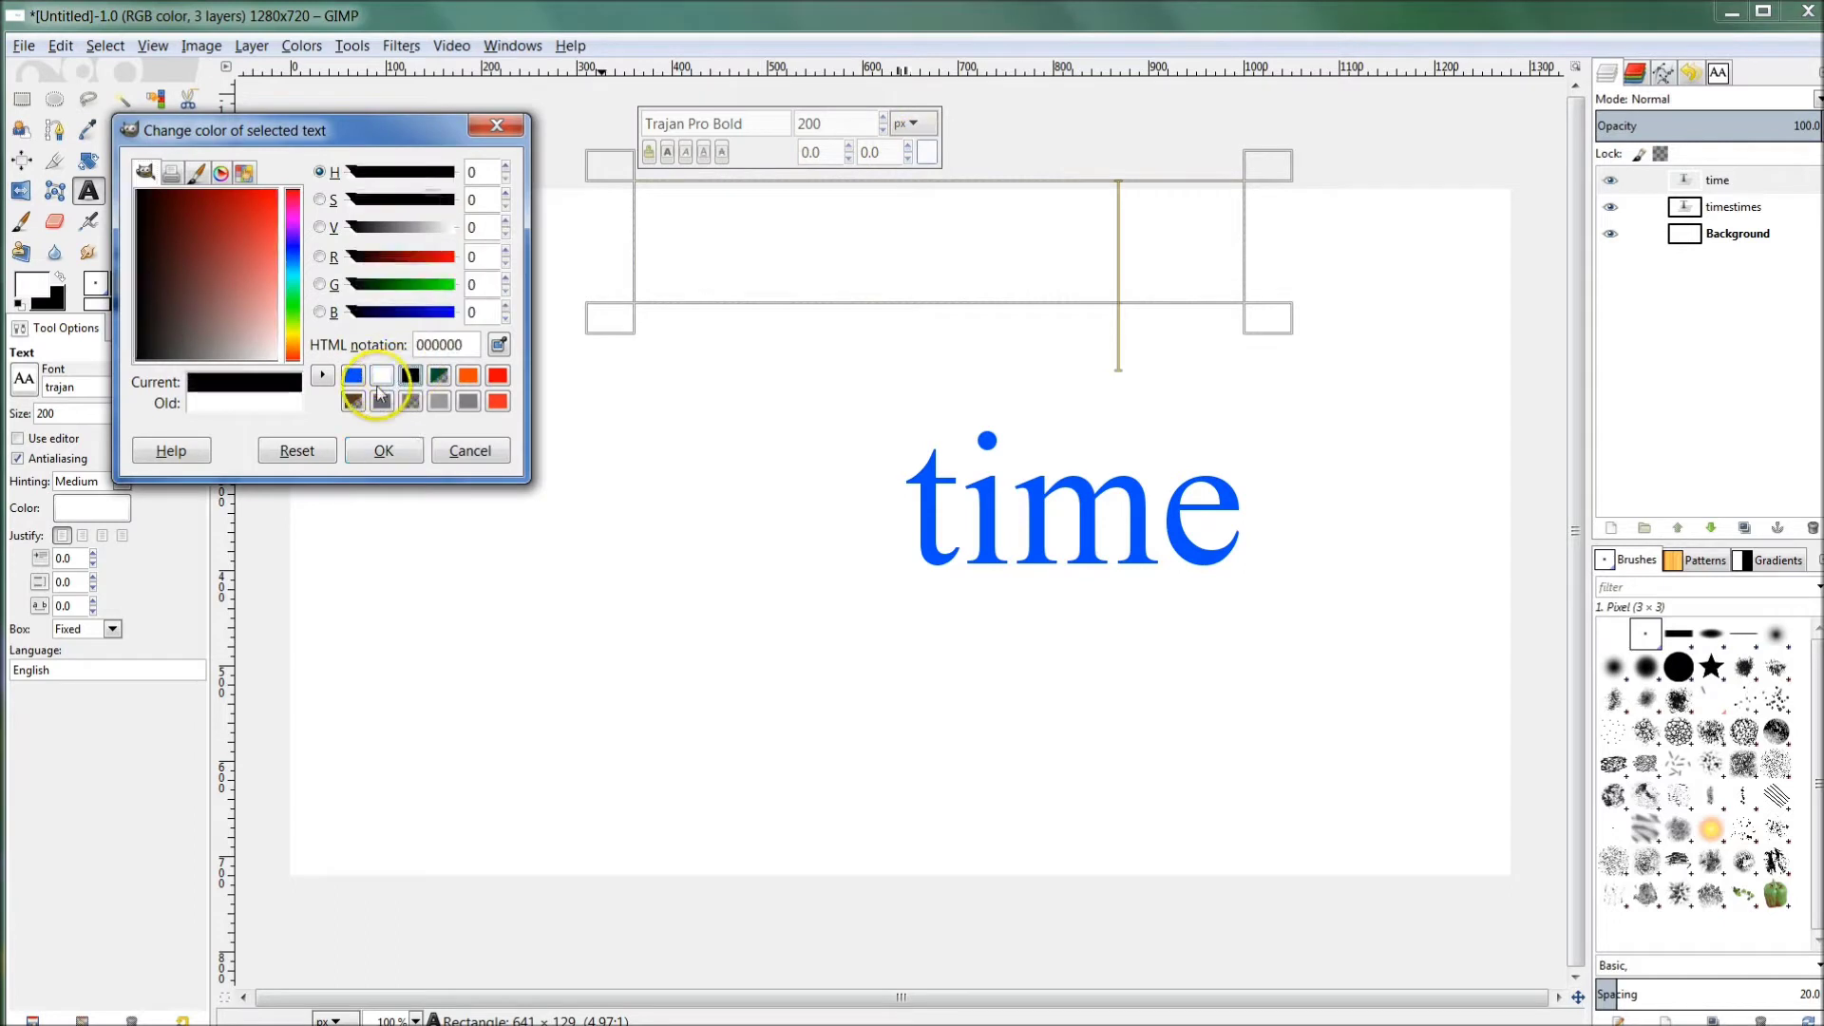
left_click(380, 449)
type("time")
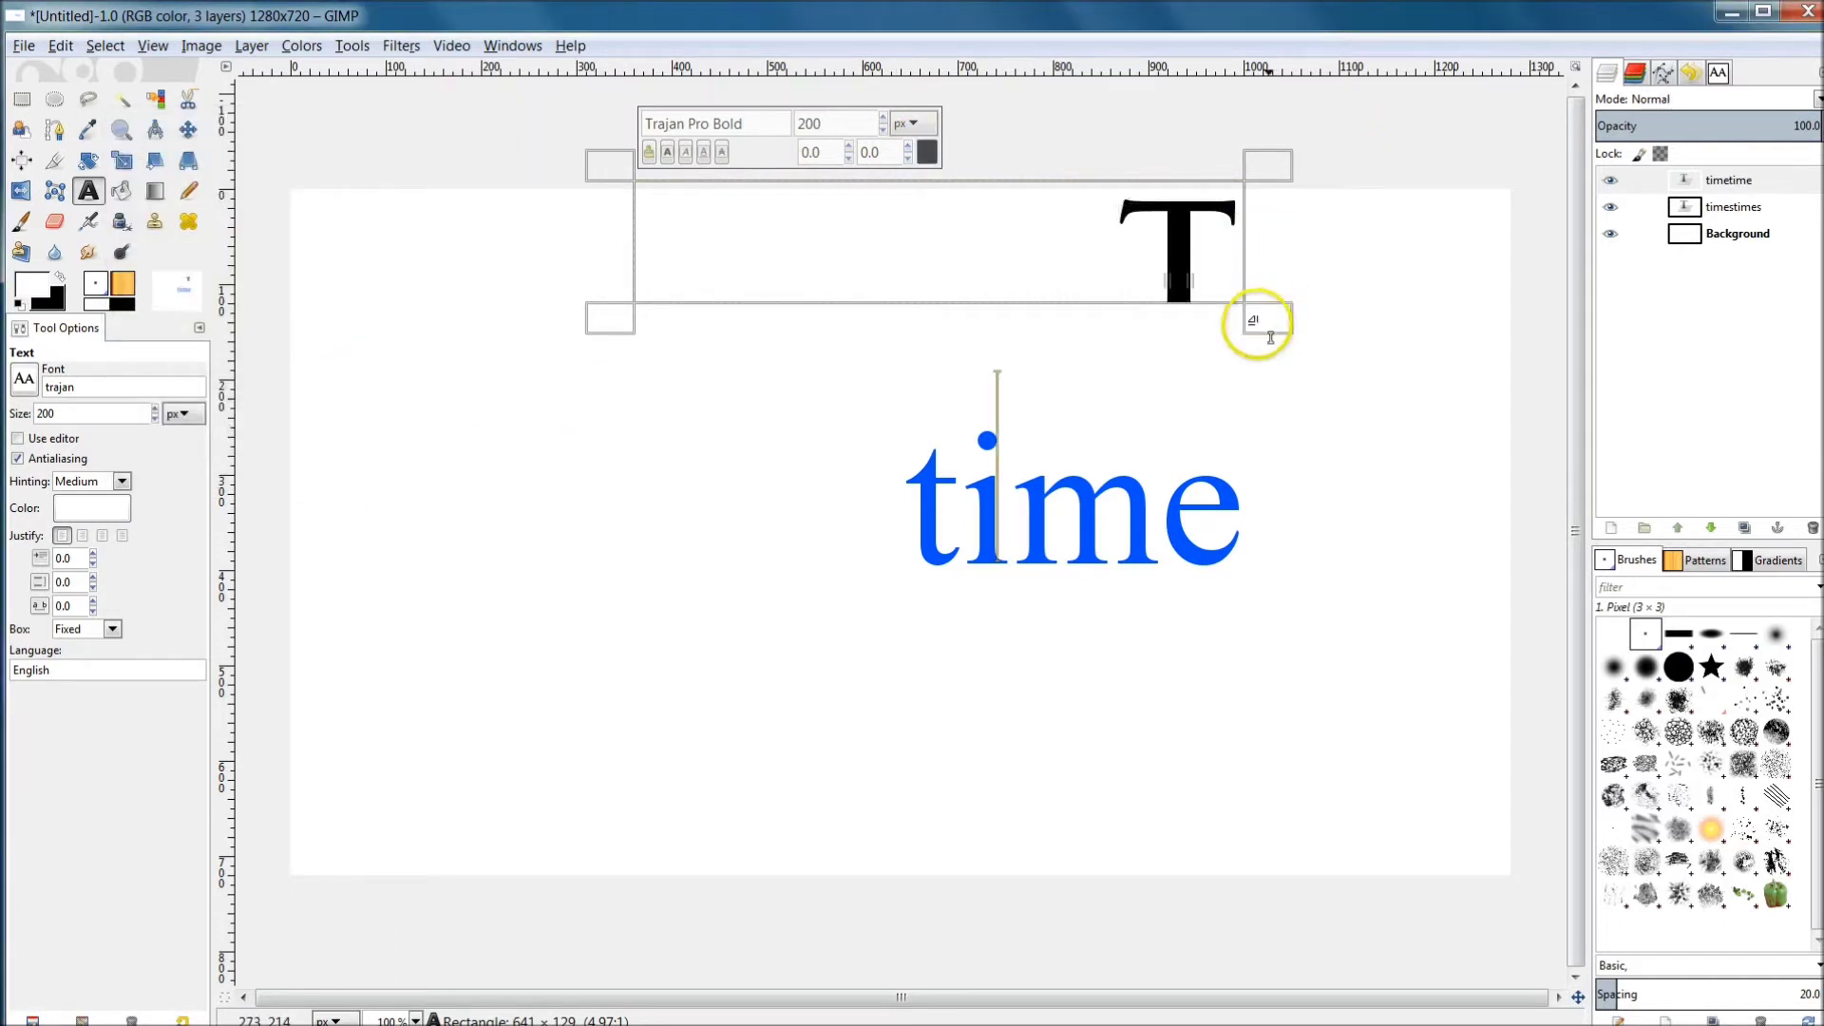
Finish typing TIME in an enlarged box and recolour its letters pure blue 0000ff
left_click_drag(1260, 322, 1420, 492)
type("ime")
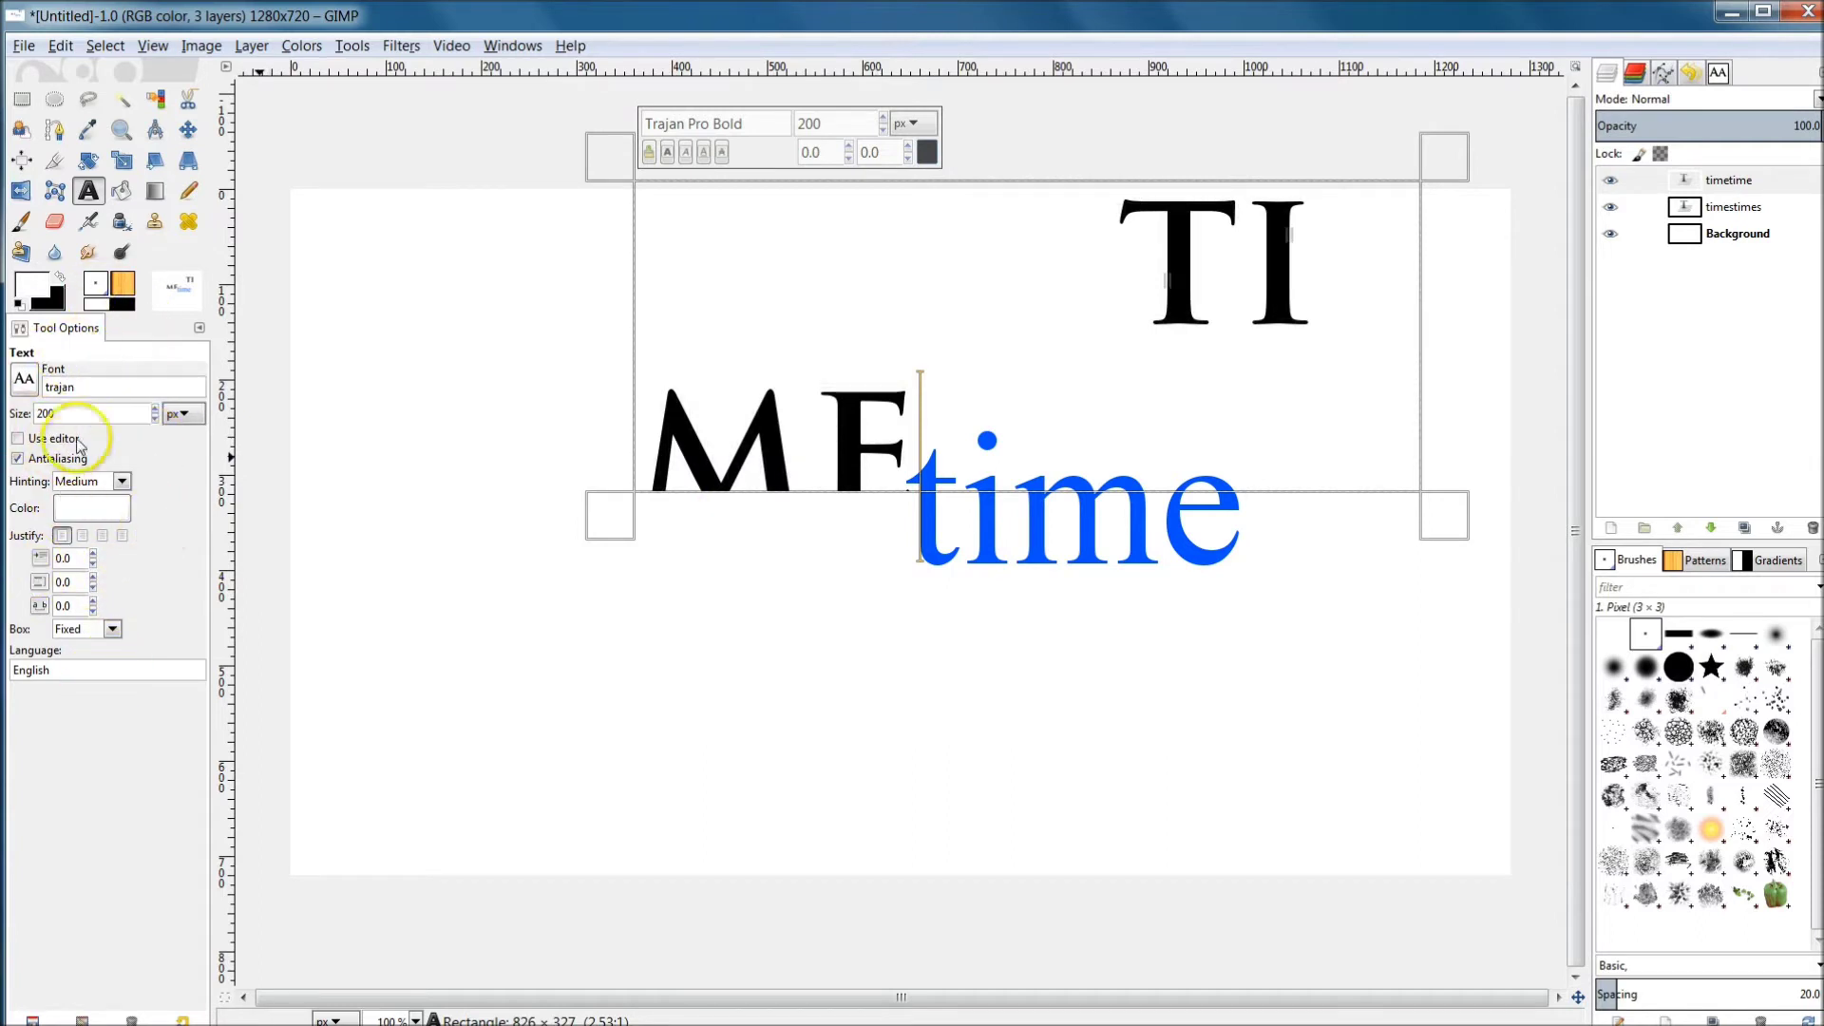
left_click(106, 517)
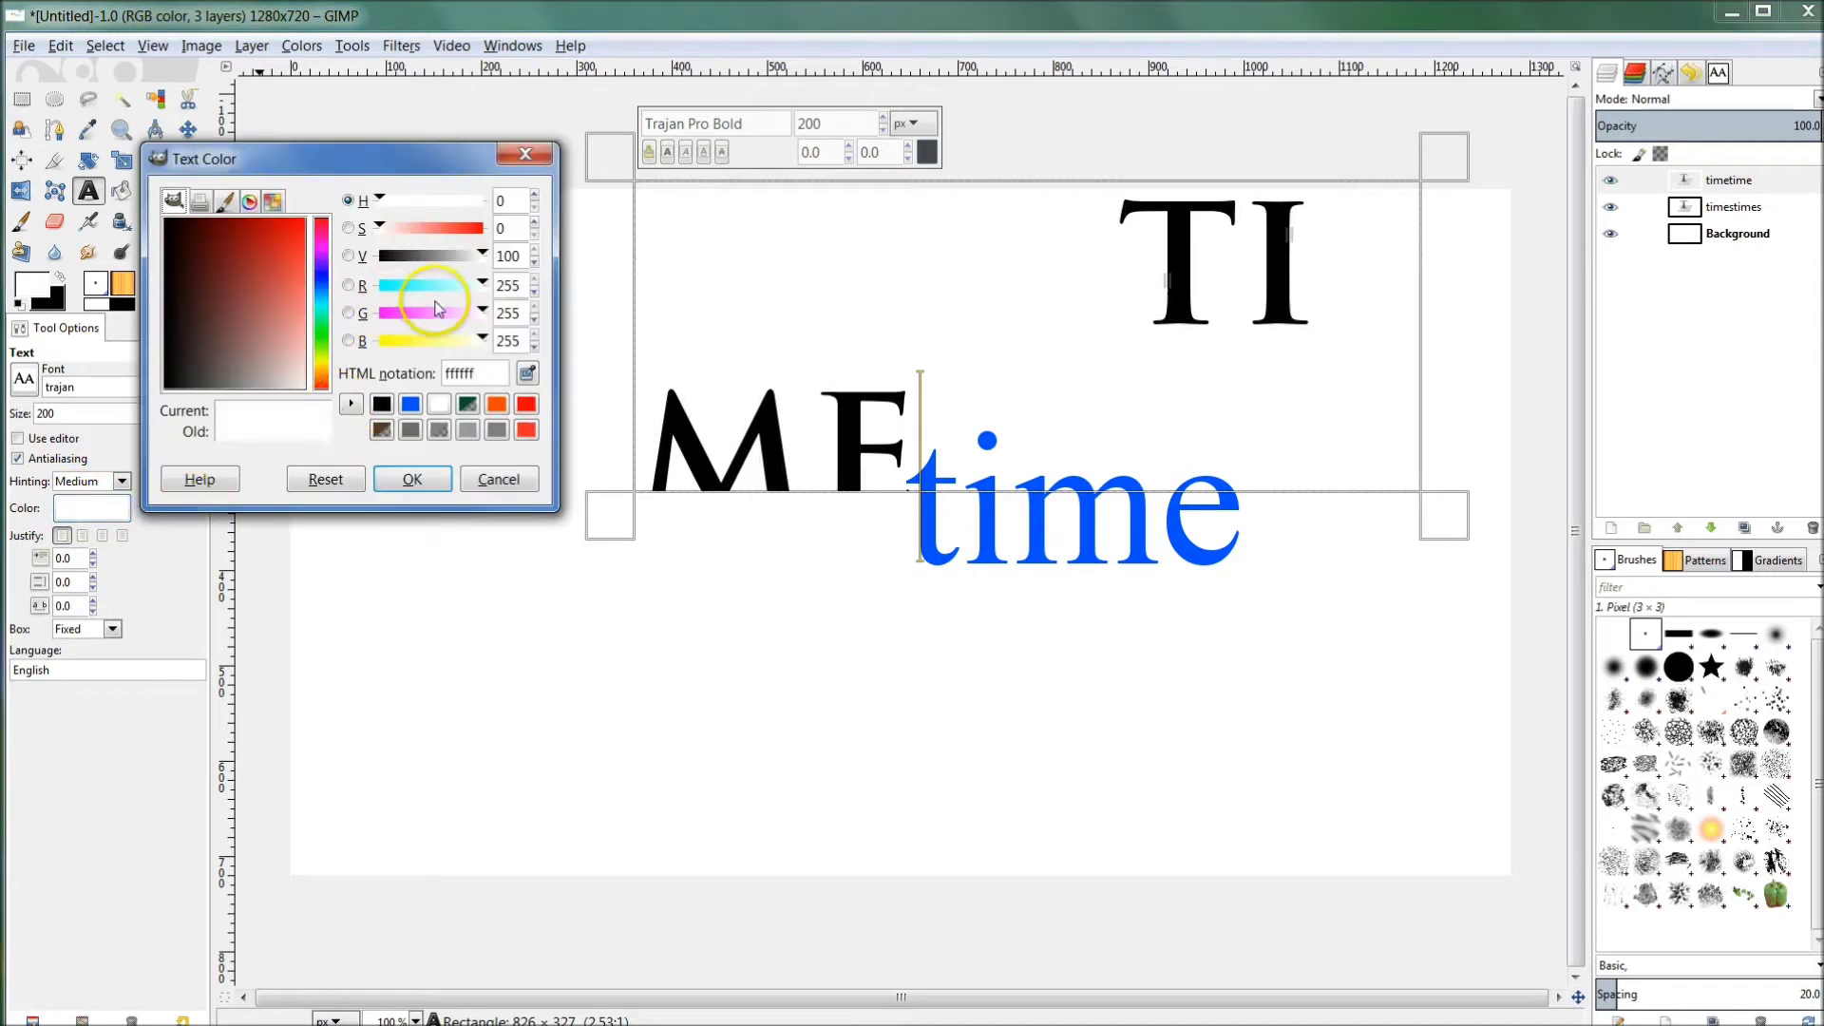
left_click(411, 407)
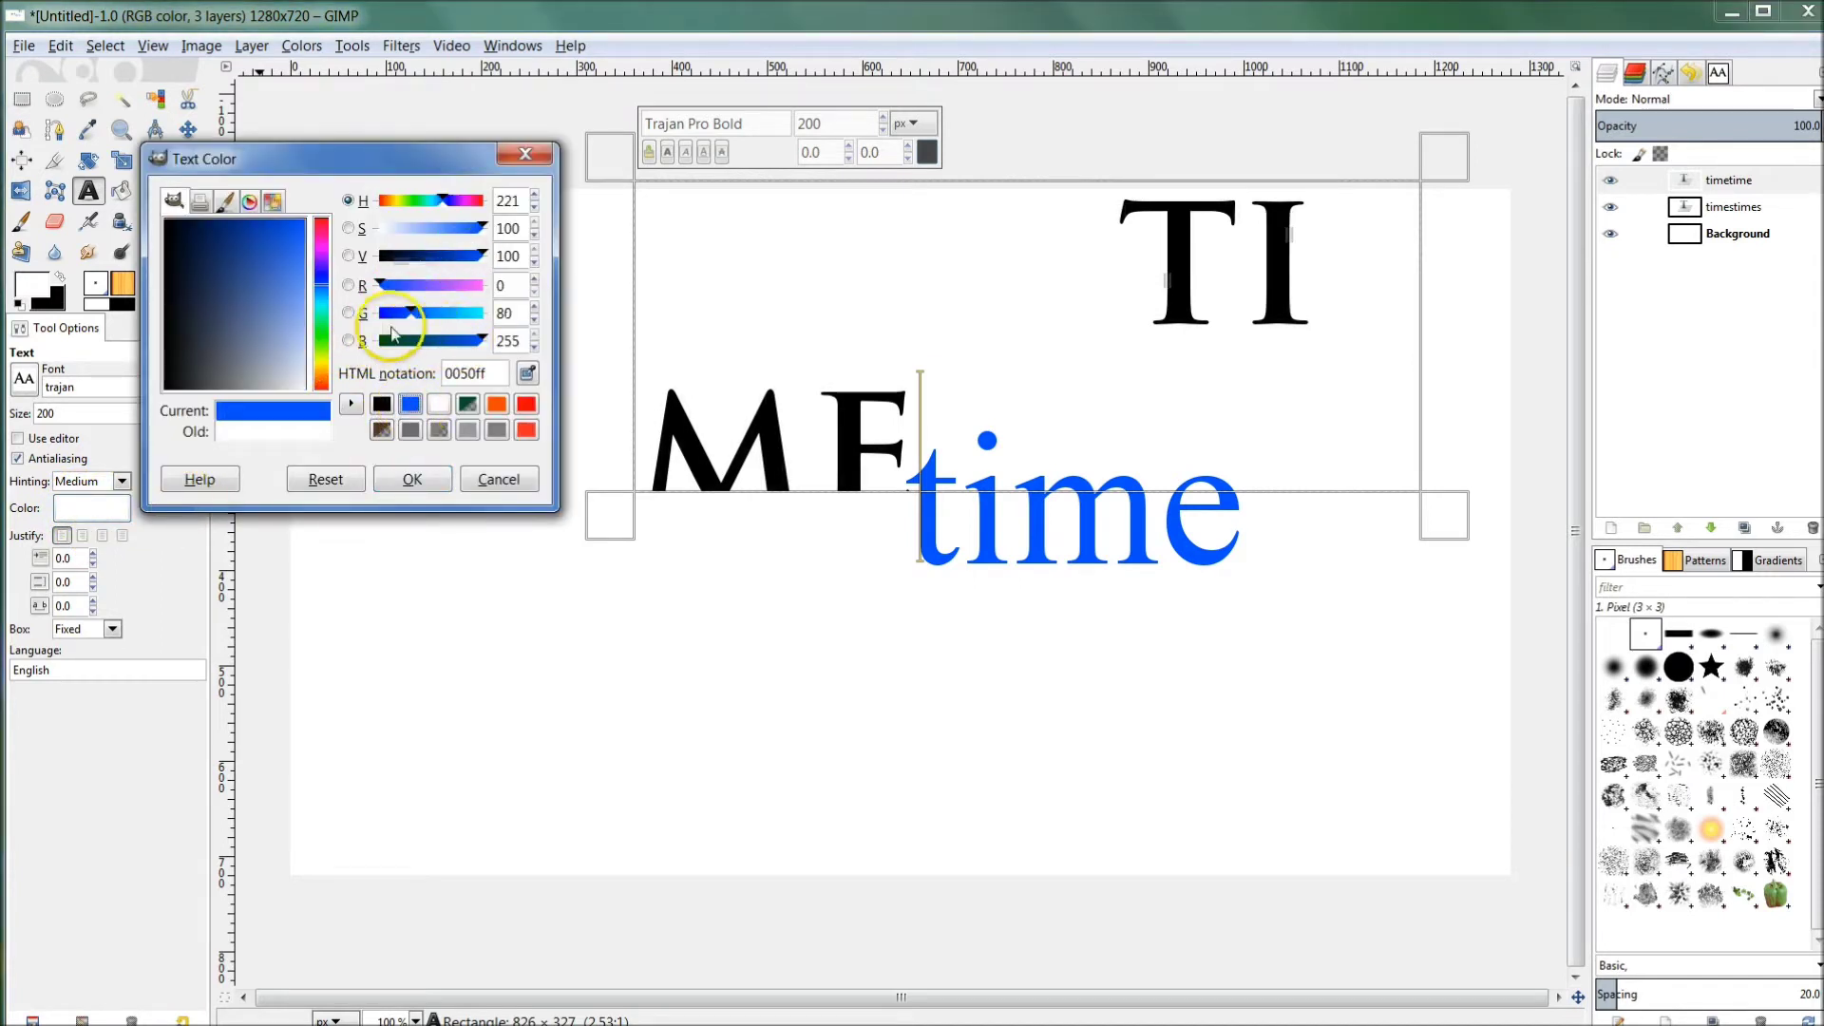
left_click_drag(410, 323, 388, 354)
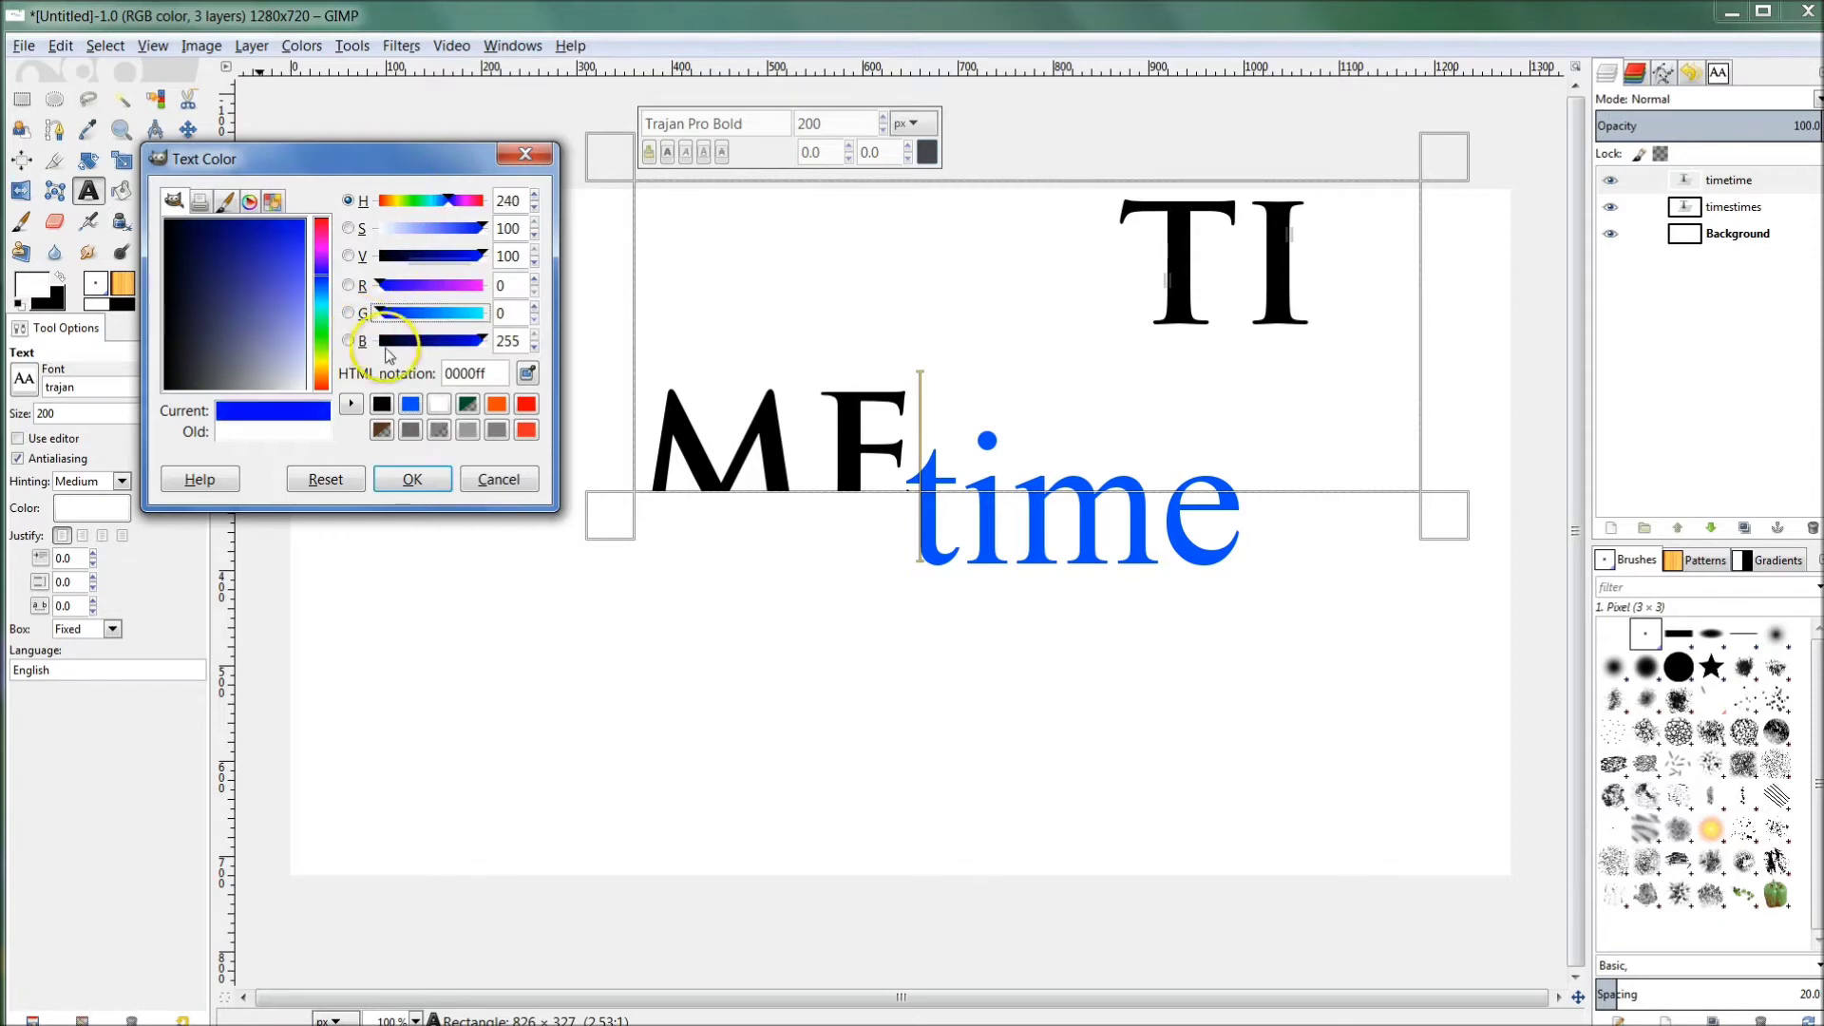
left_click(418, 480)
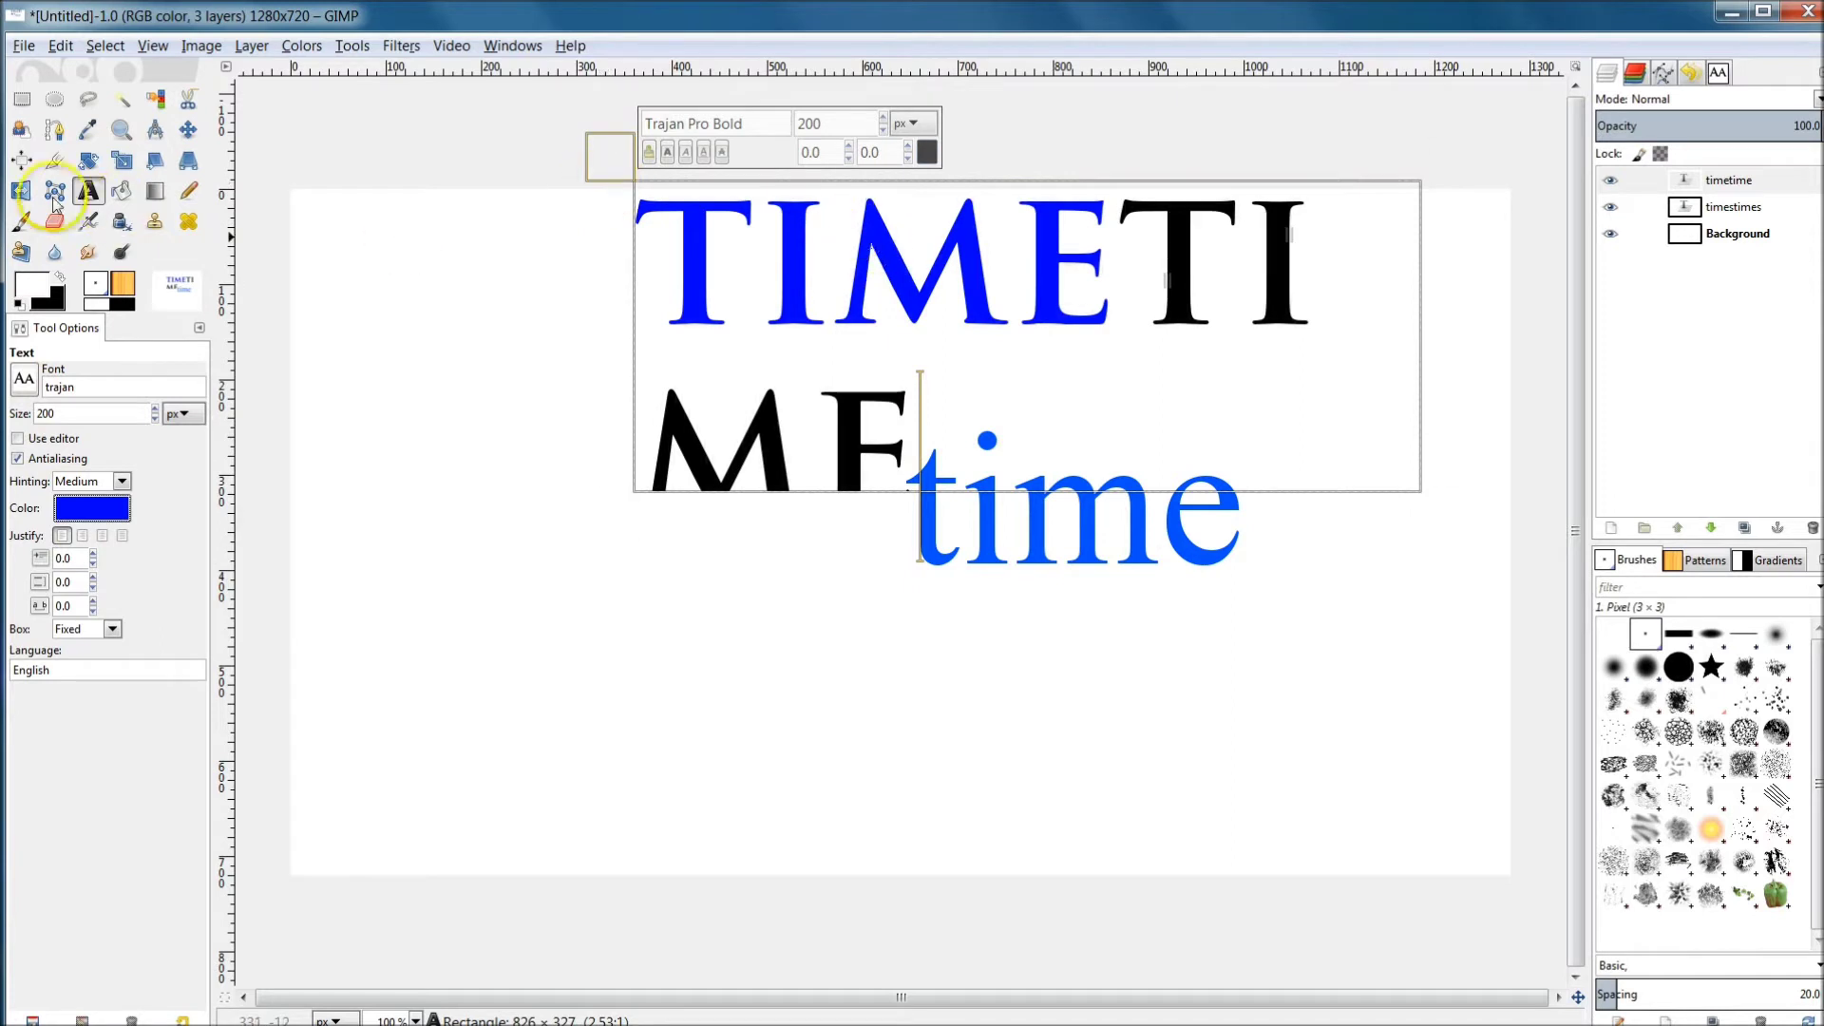
left_click(198, 134)
Drag the TIME text layer down-left and bring up the timestimes layer's context menu
left_click_drag(815, 305, 790, 322)
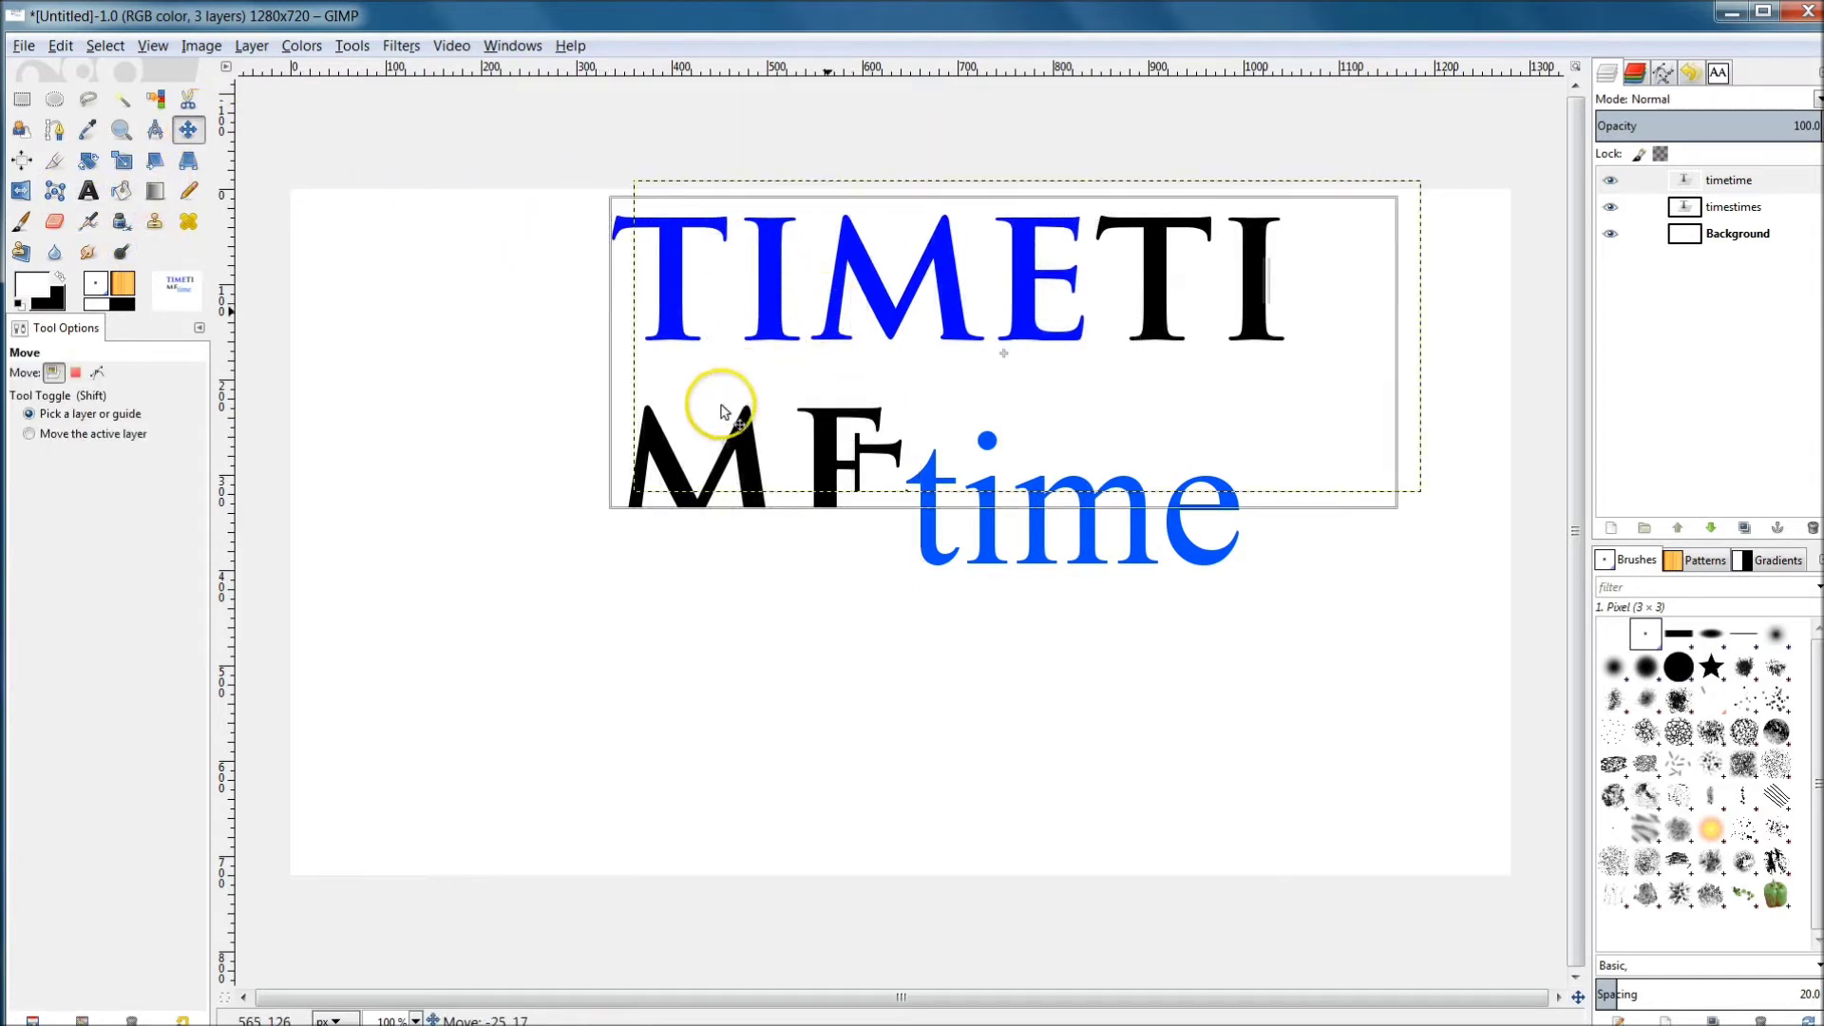
left_click_drag(722, 410, 675, 470)
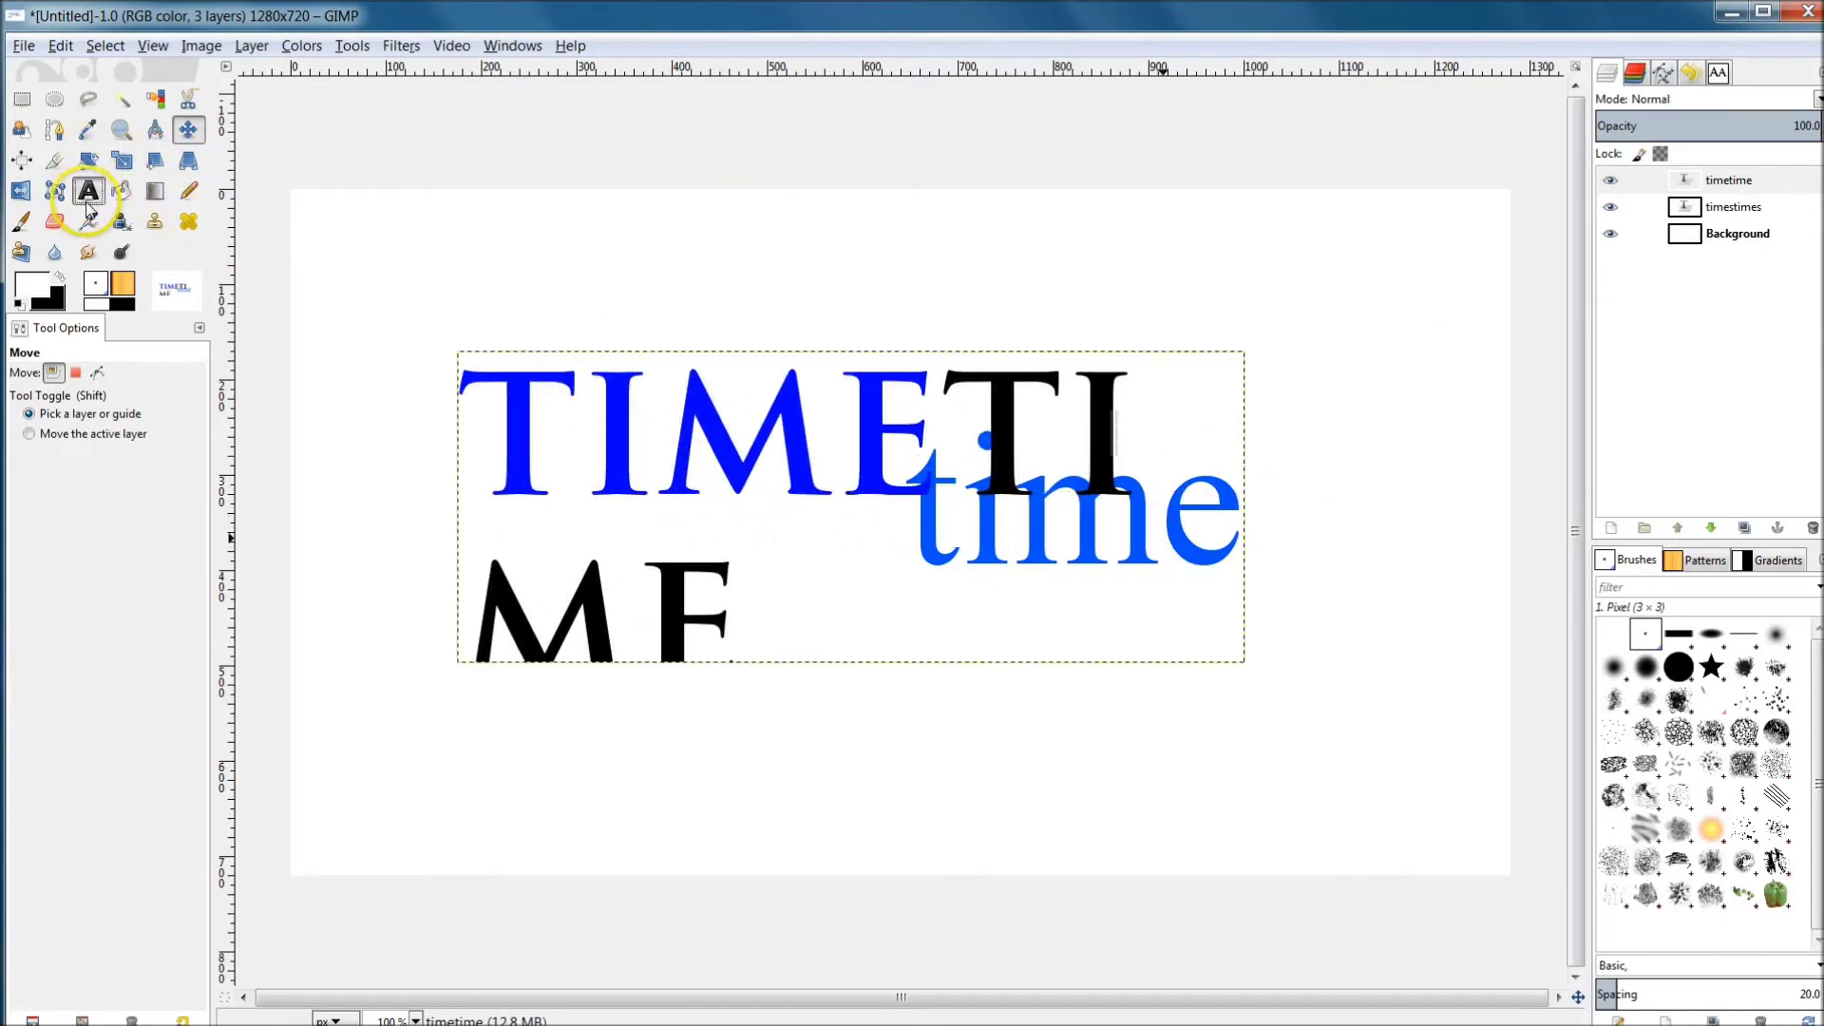
left_click(87, 190)
left_click(1064, 517)
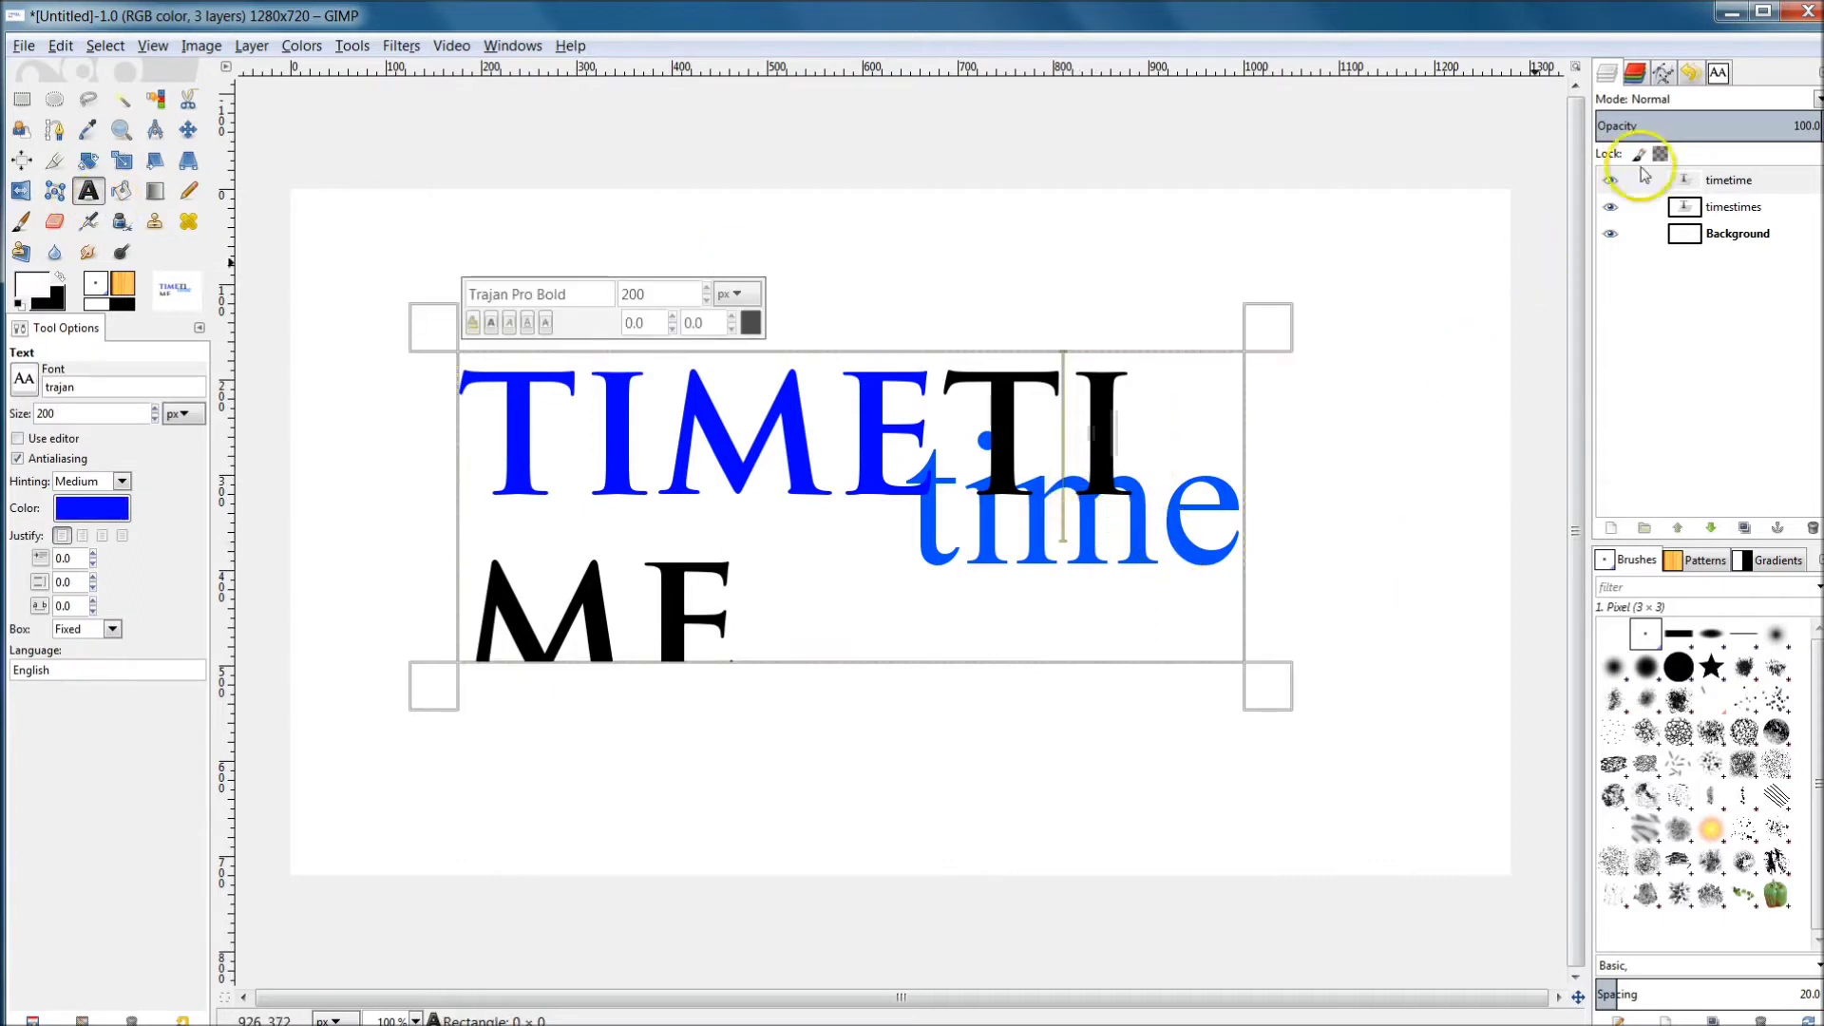
left_click(1729, 214)
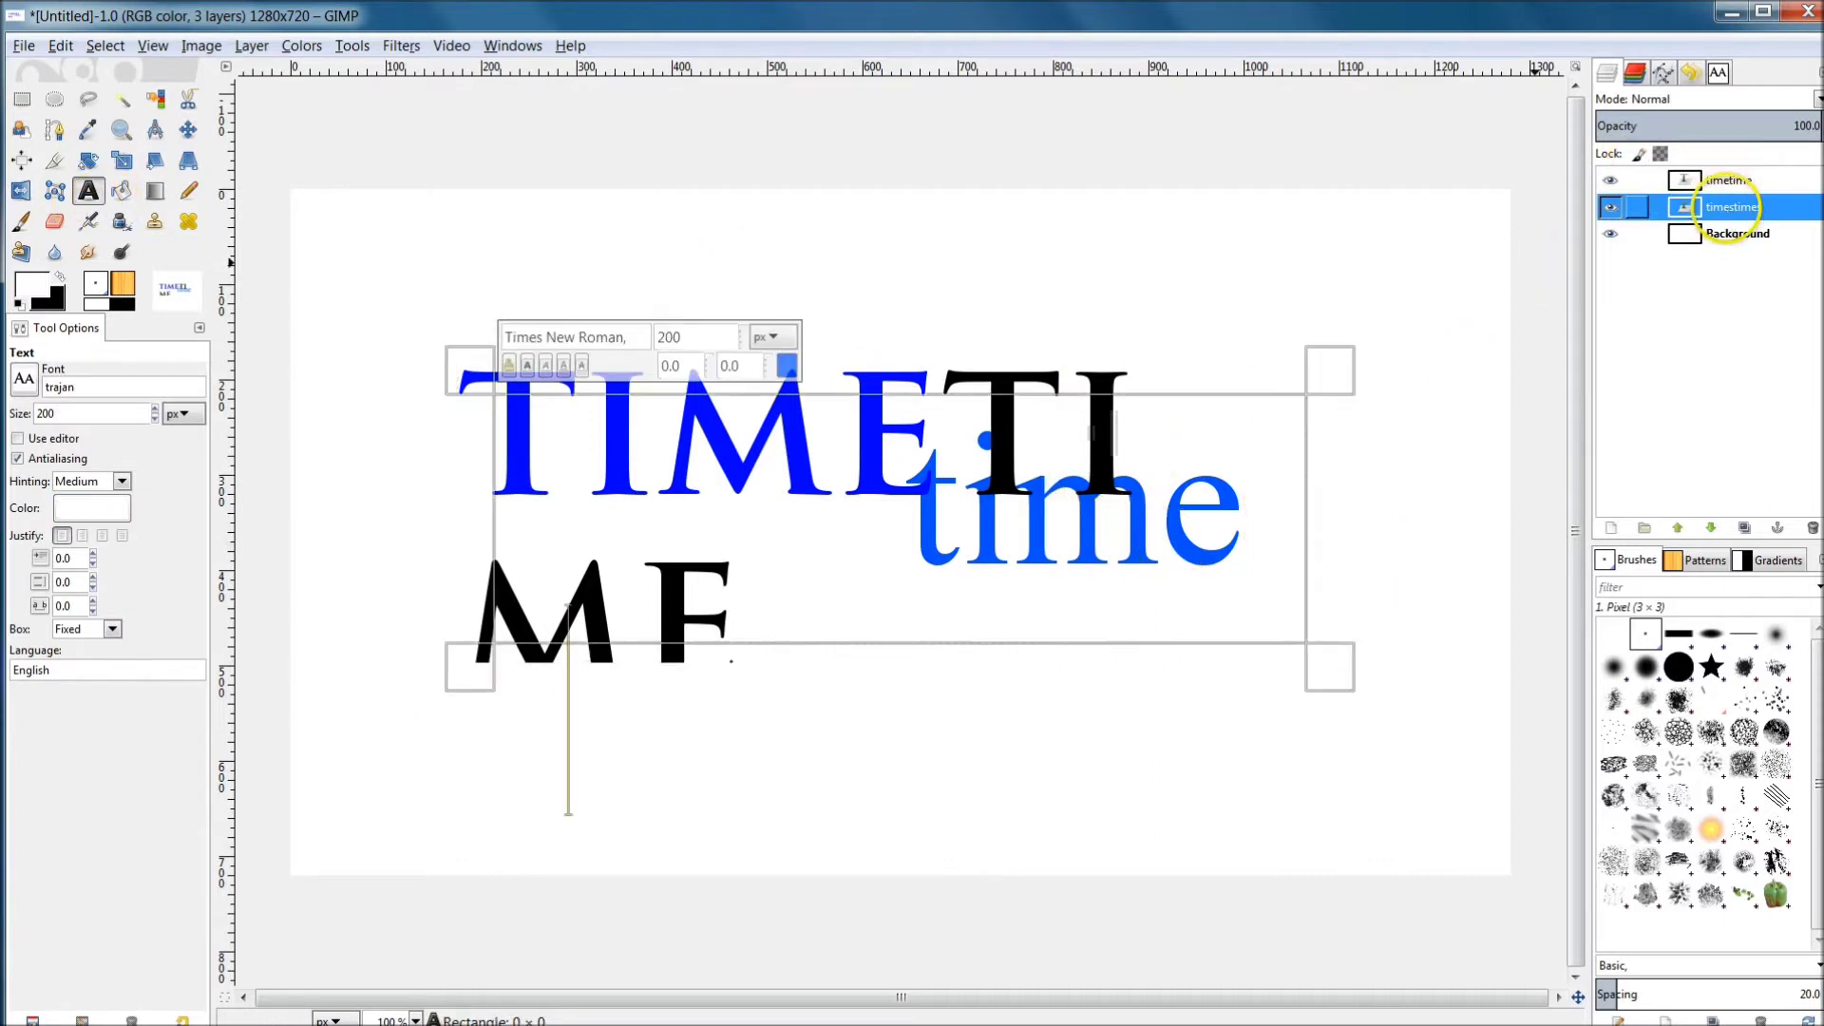
left_click(1098, 534)
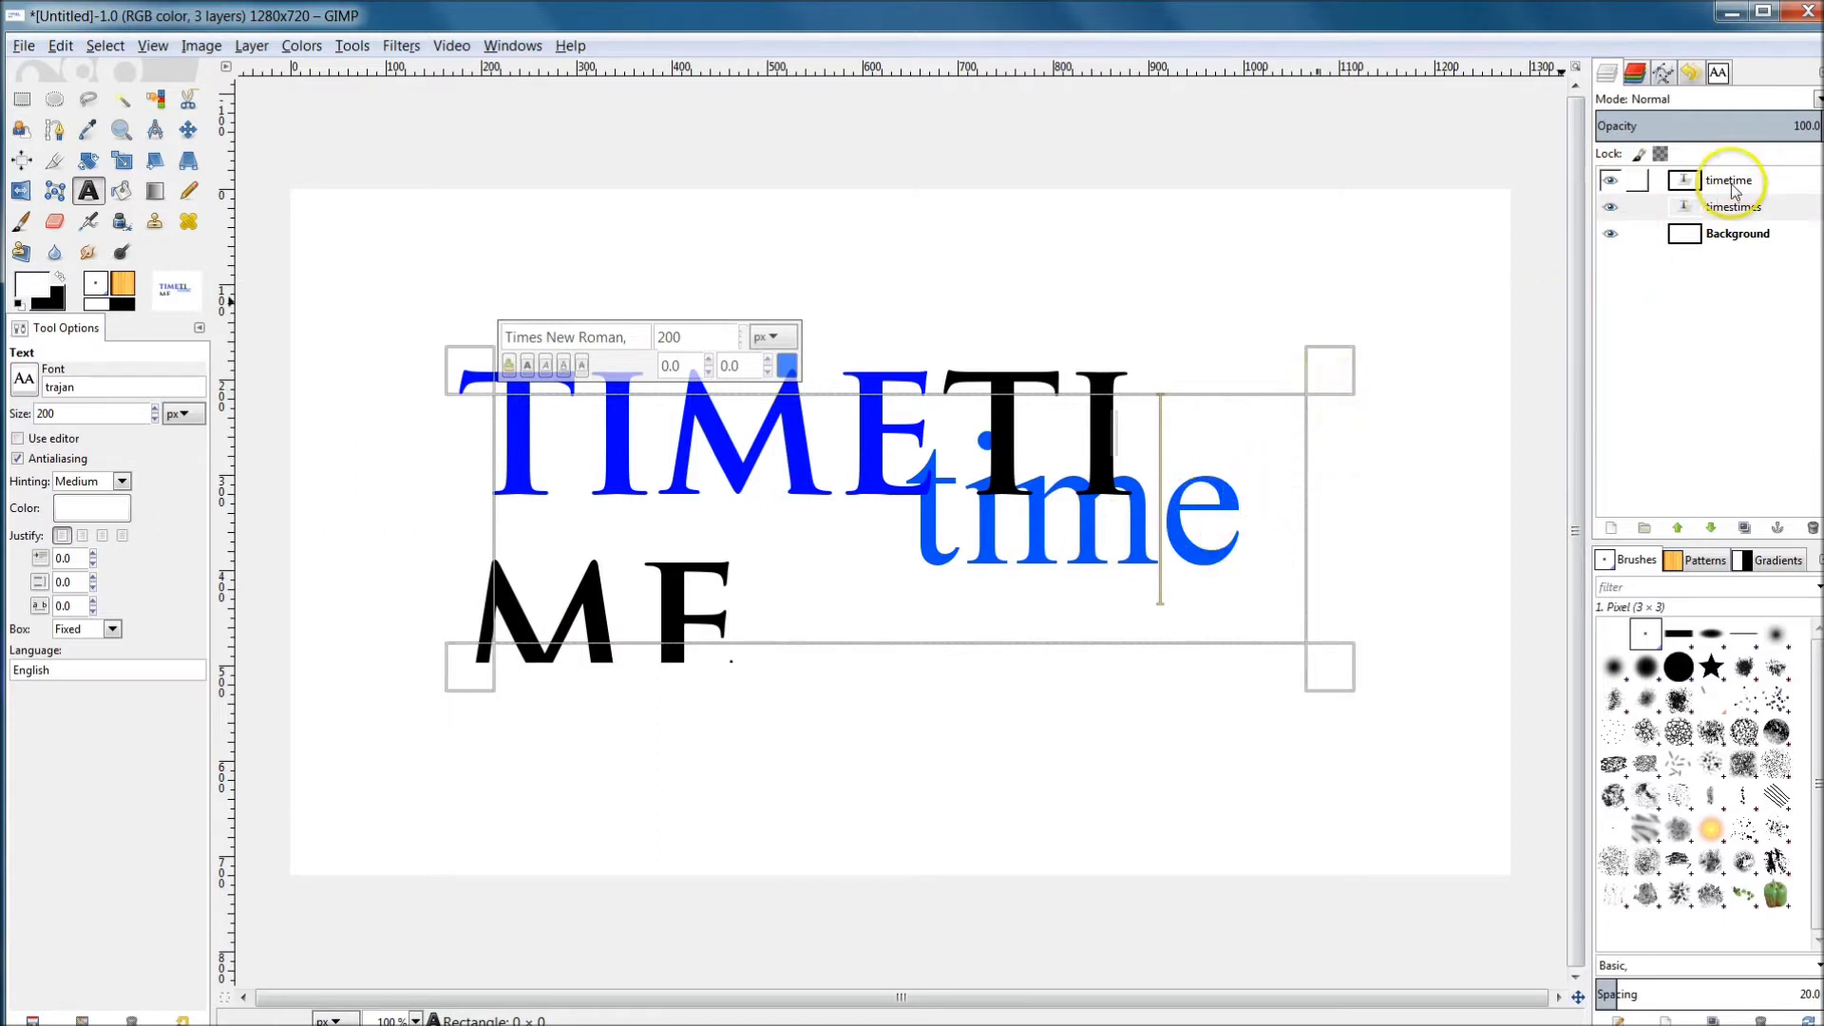
right_click(1701, 211)
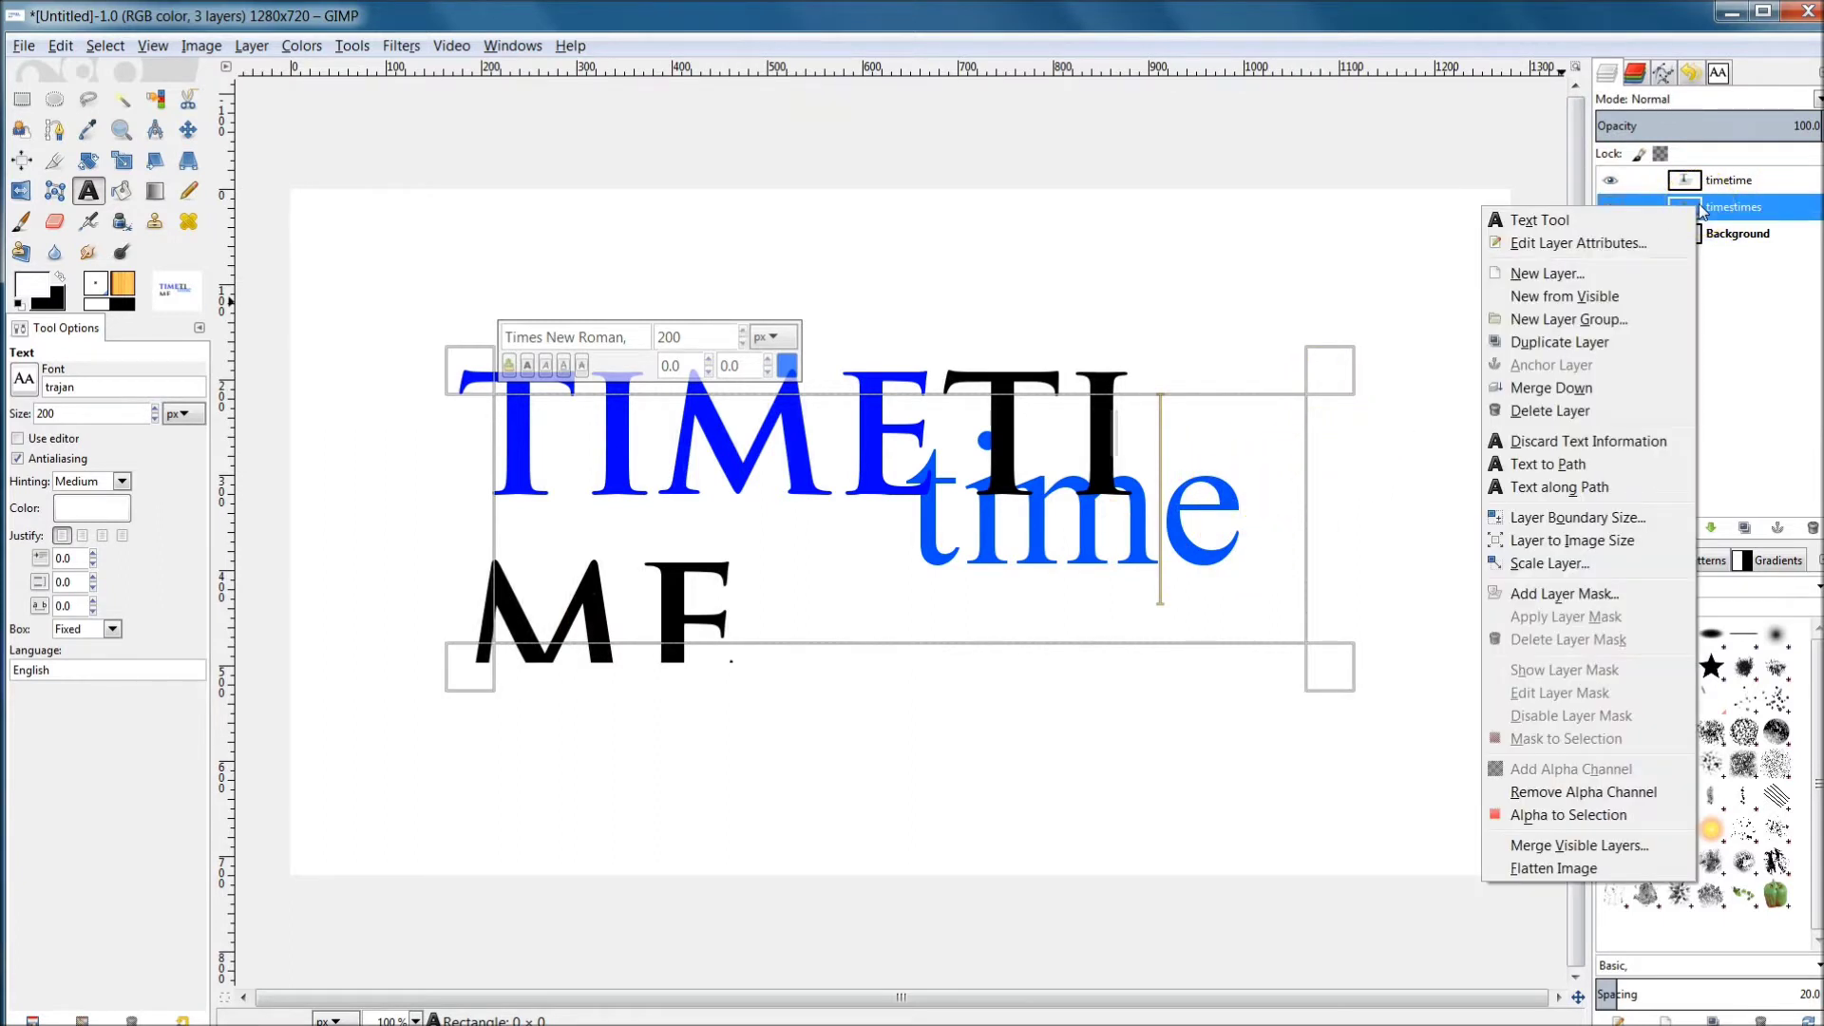
Delete the timestimes layer and trim the text down to the single word TIME
left_click(1568, 411)
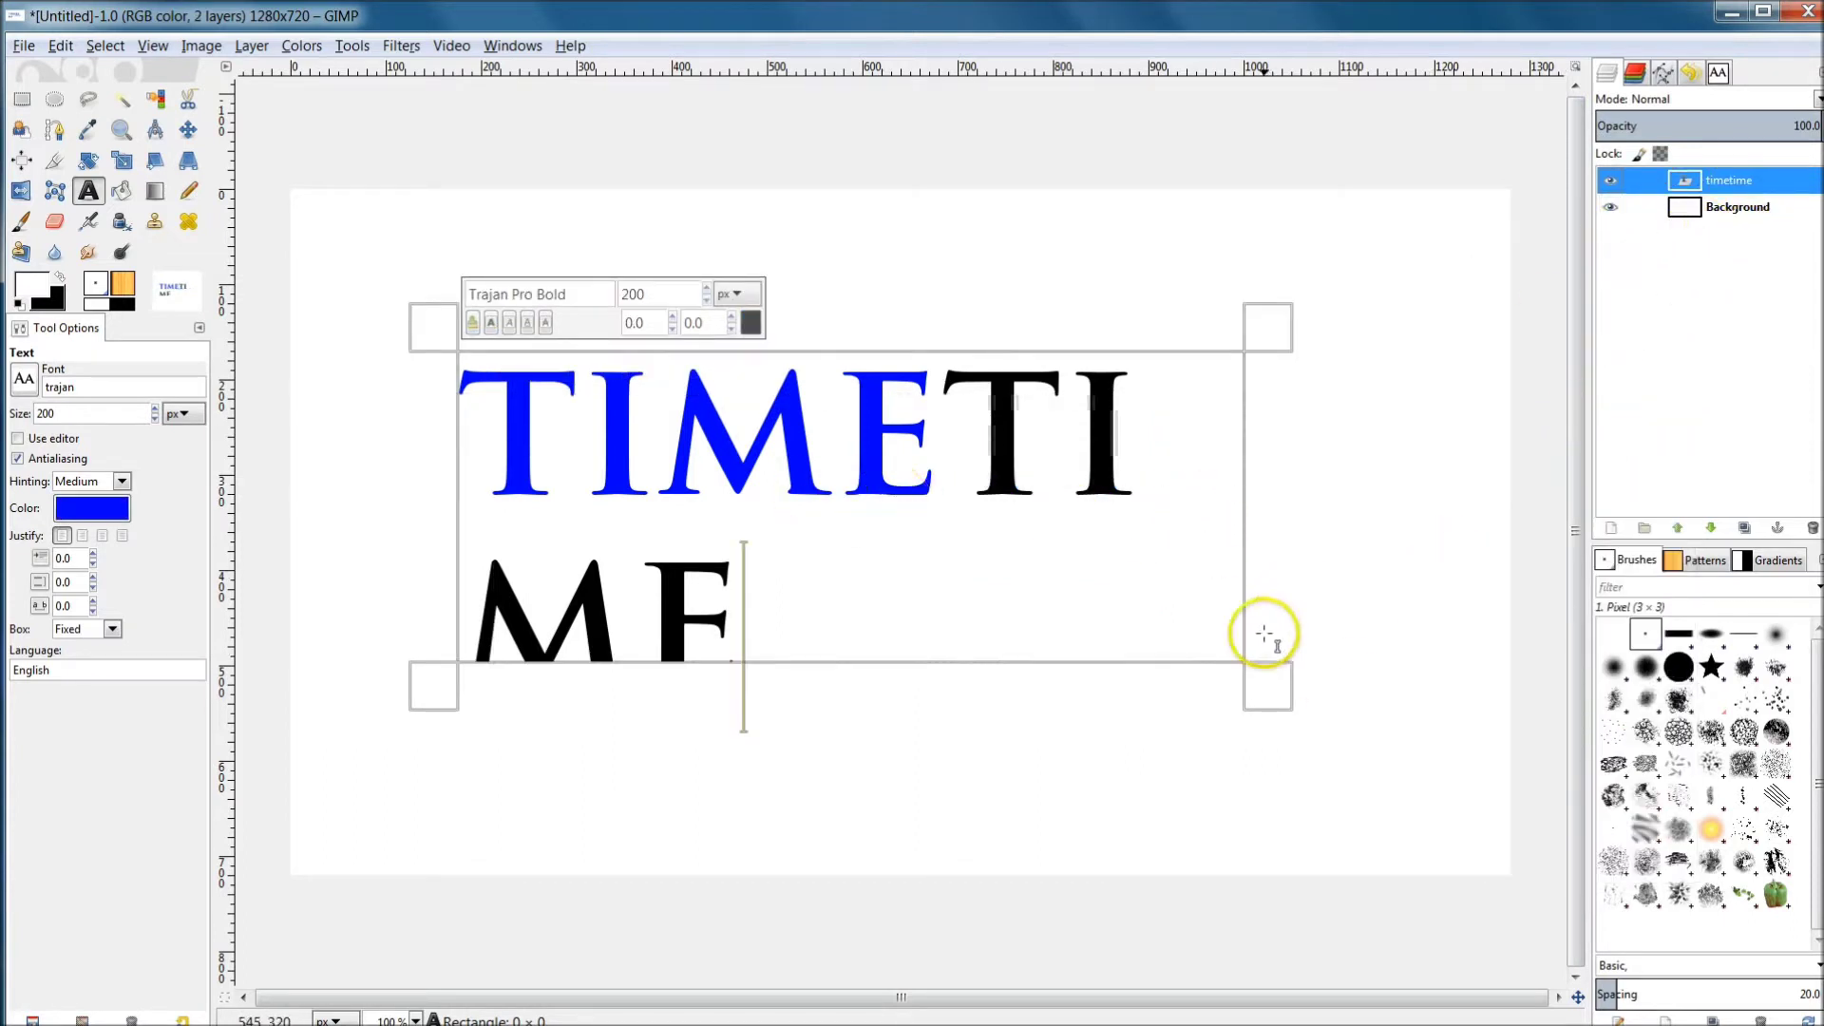
left_click_drag(1278, 688, 1331, 761)
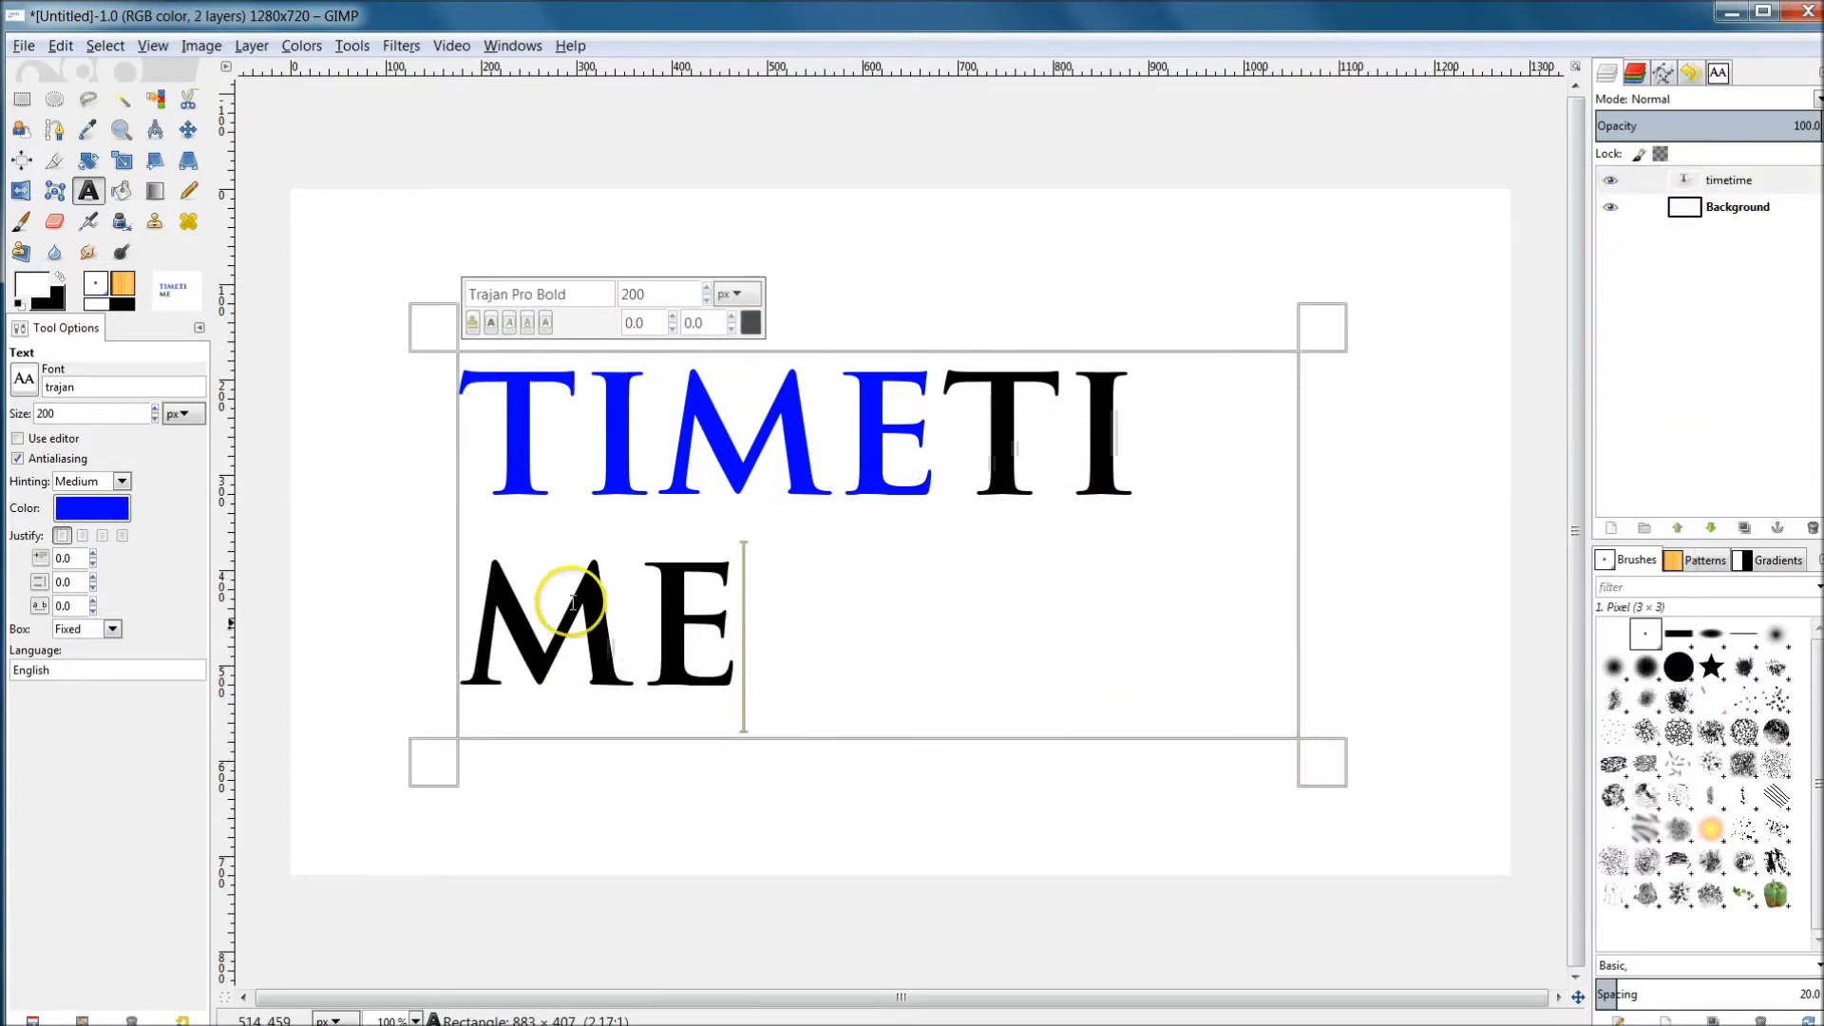
left_click(948, 382, "shift")
key("BackSpace")
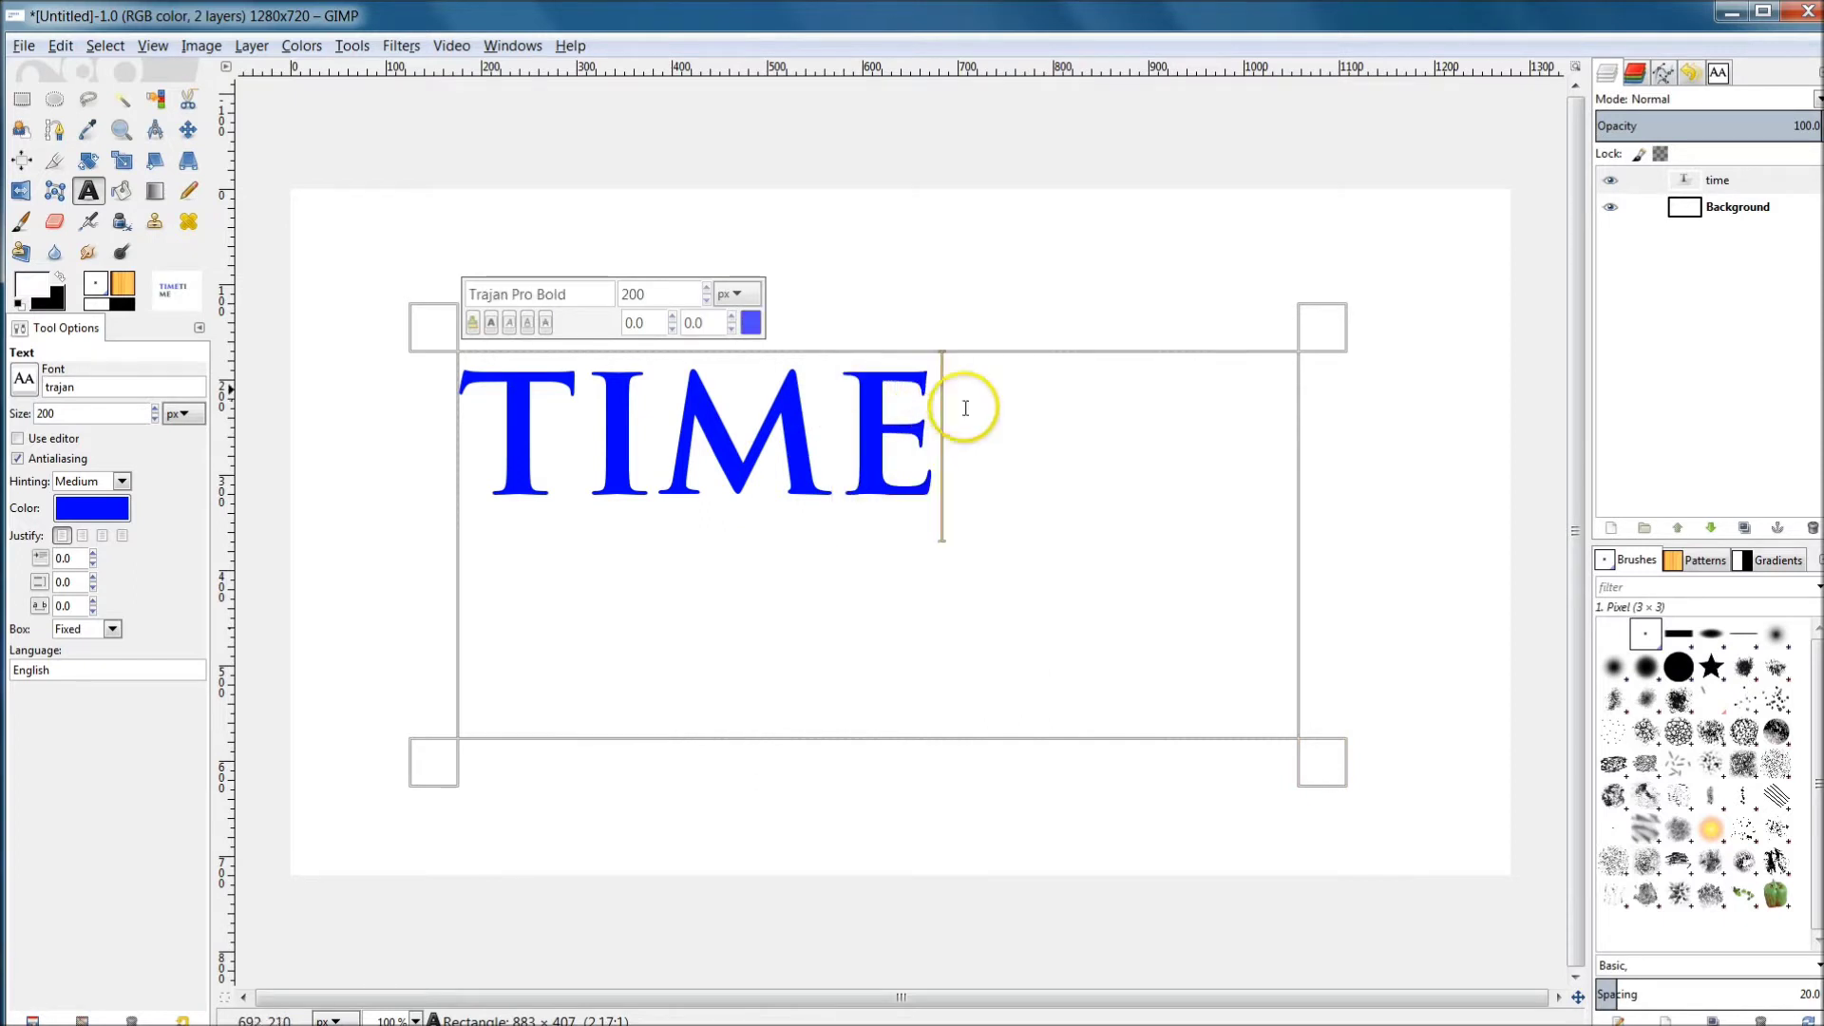
left_click(1392, 458)
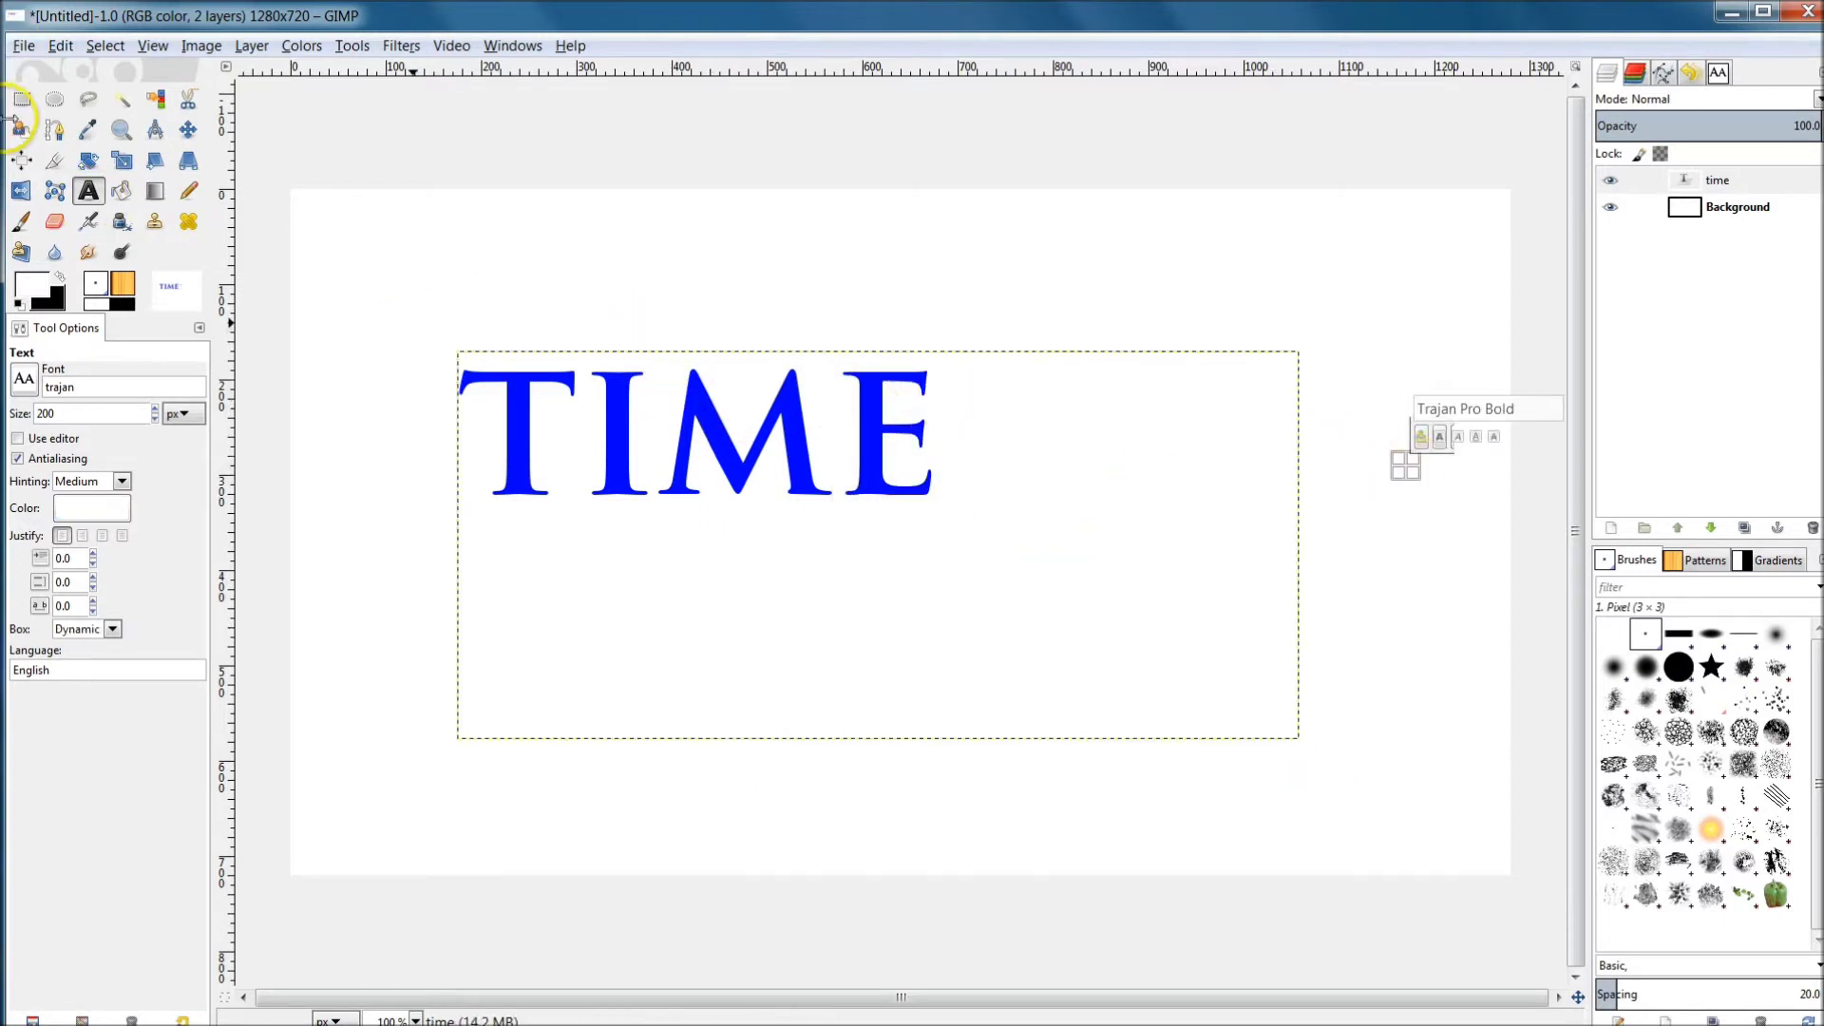
Move the TIME text layer toward the canvas centre, undoing an accidental background move
left_click(187, 129)
left_click_drag(665, 447, 772, 467)
key("ctrl+z")
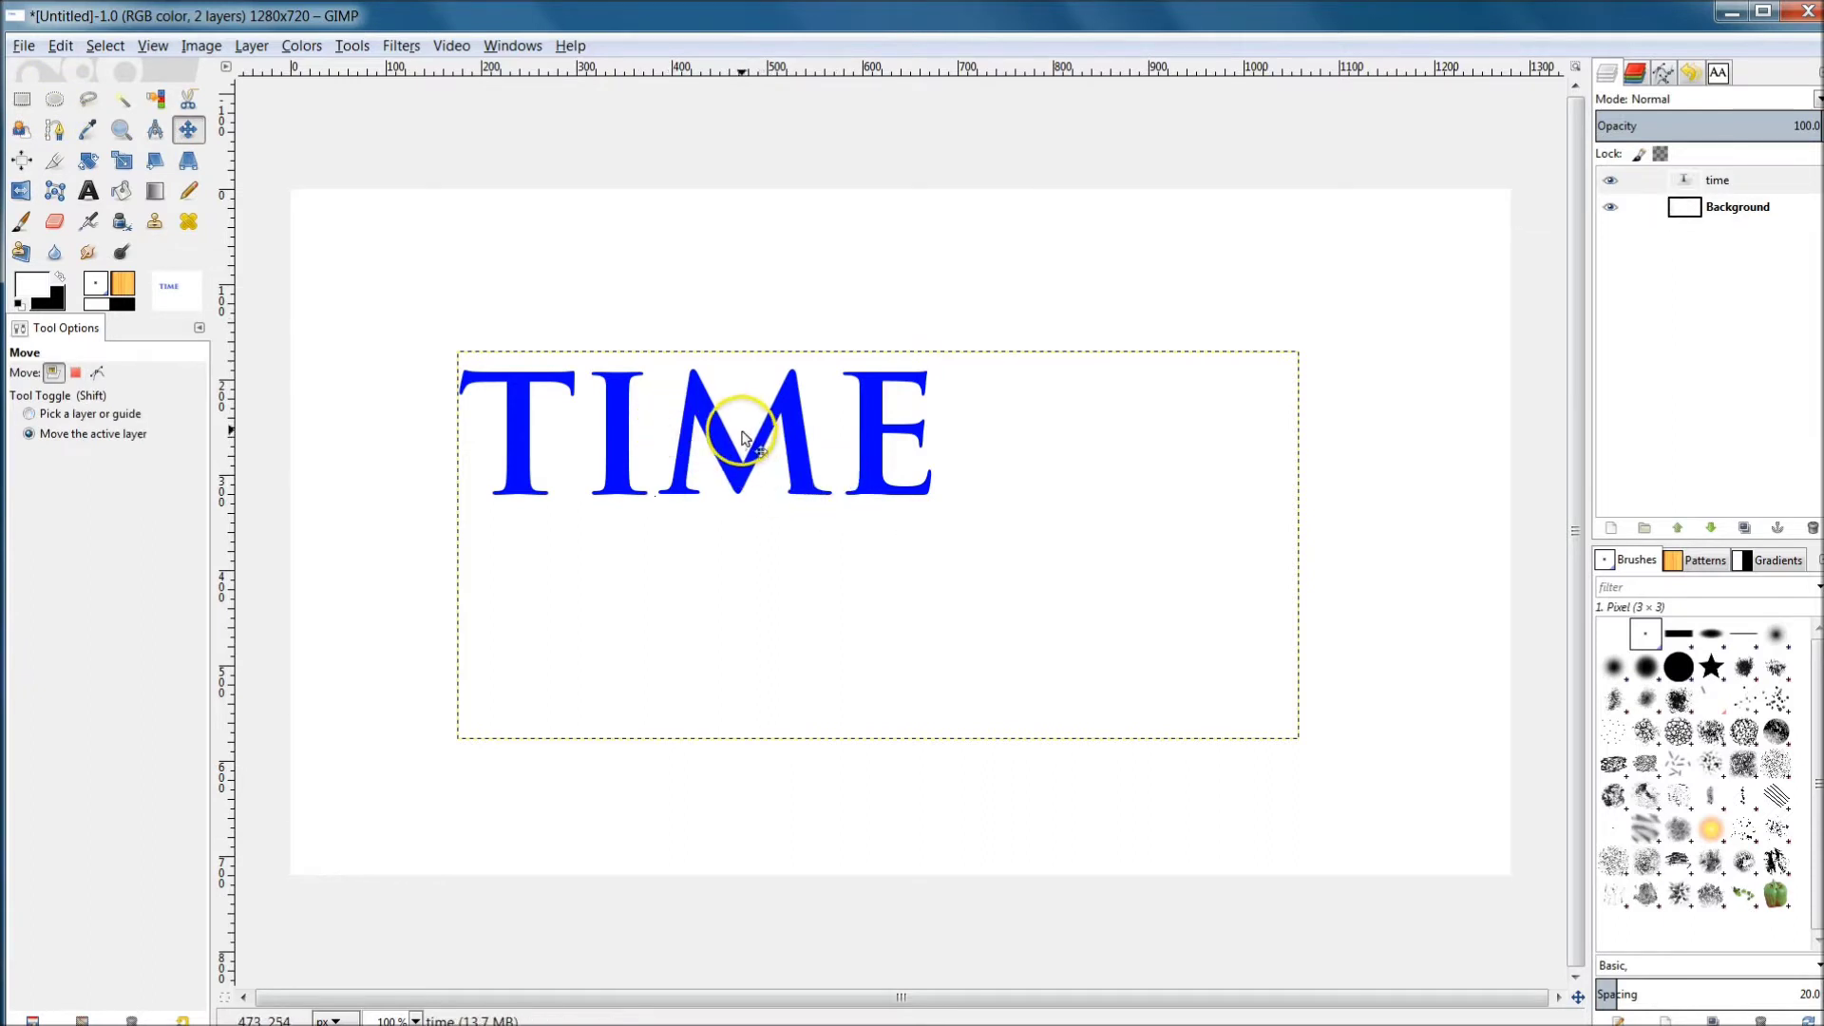
left_click_drag(726, 454, 872, 526)
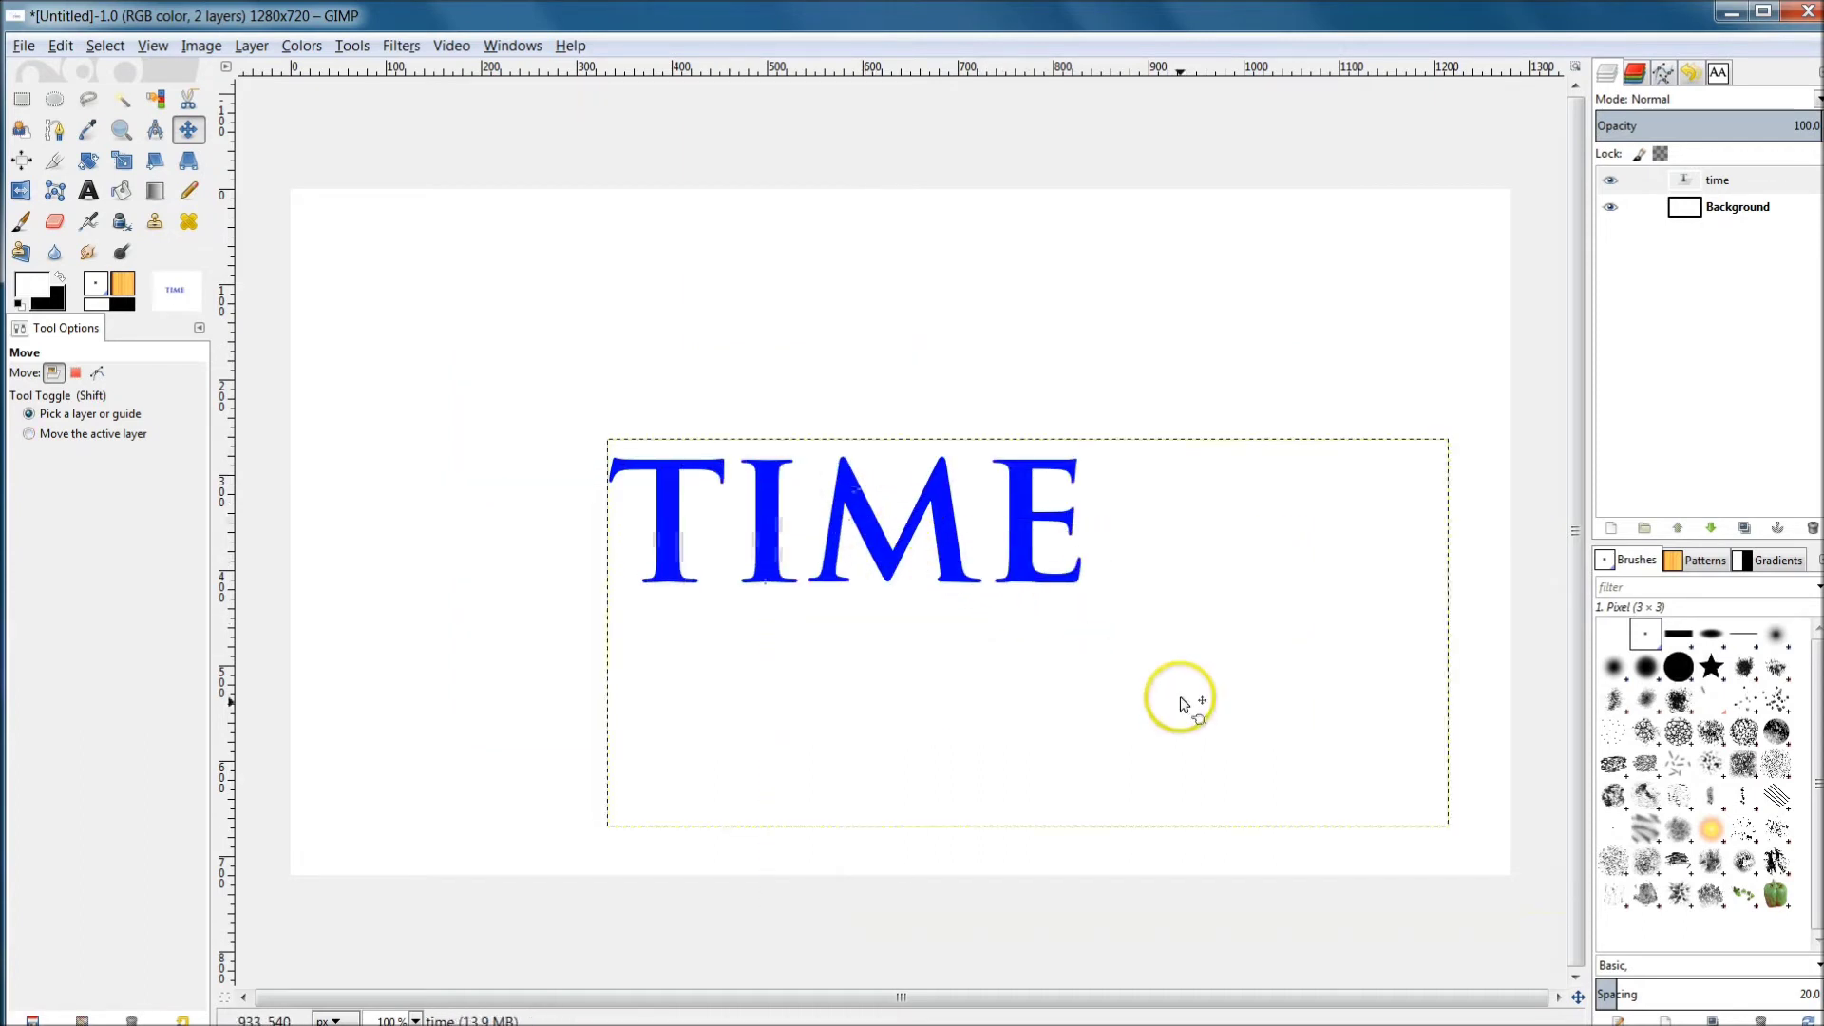
left_click(902, 437)
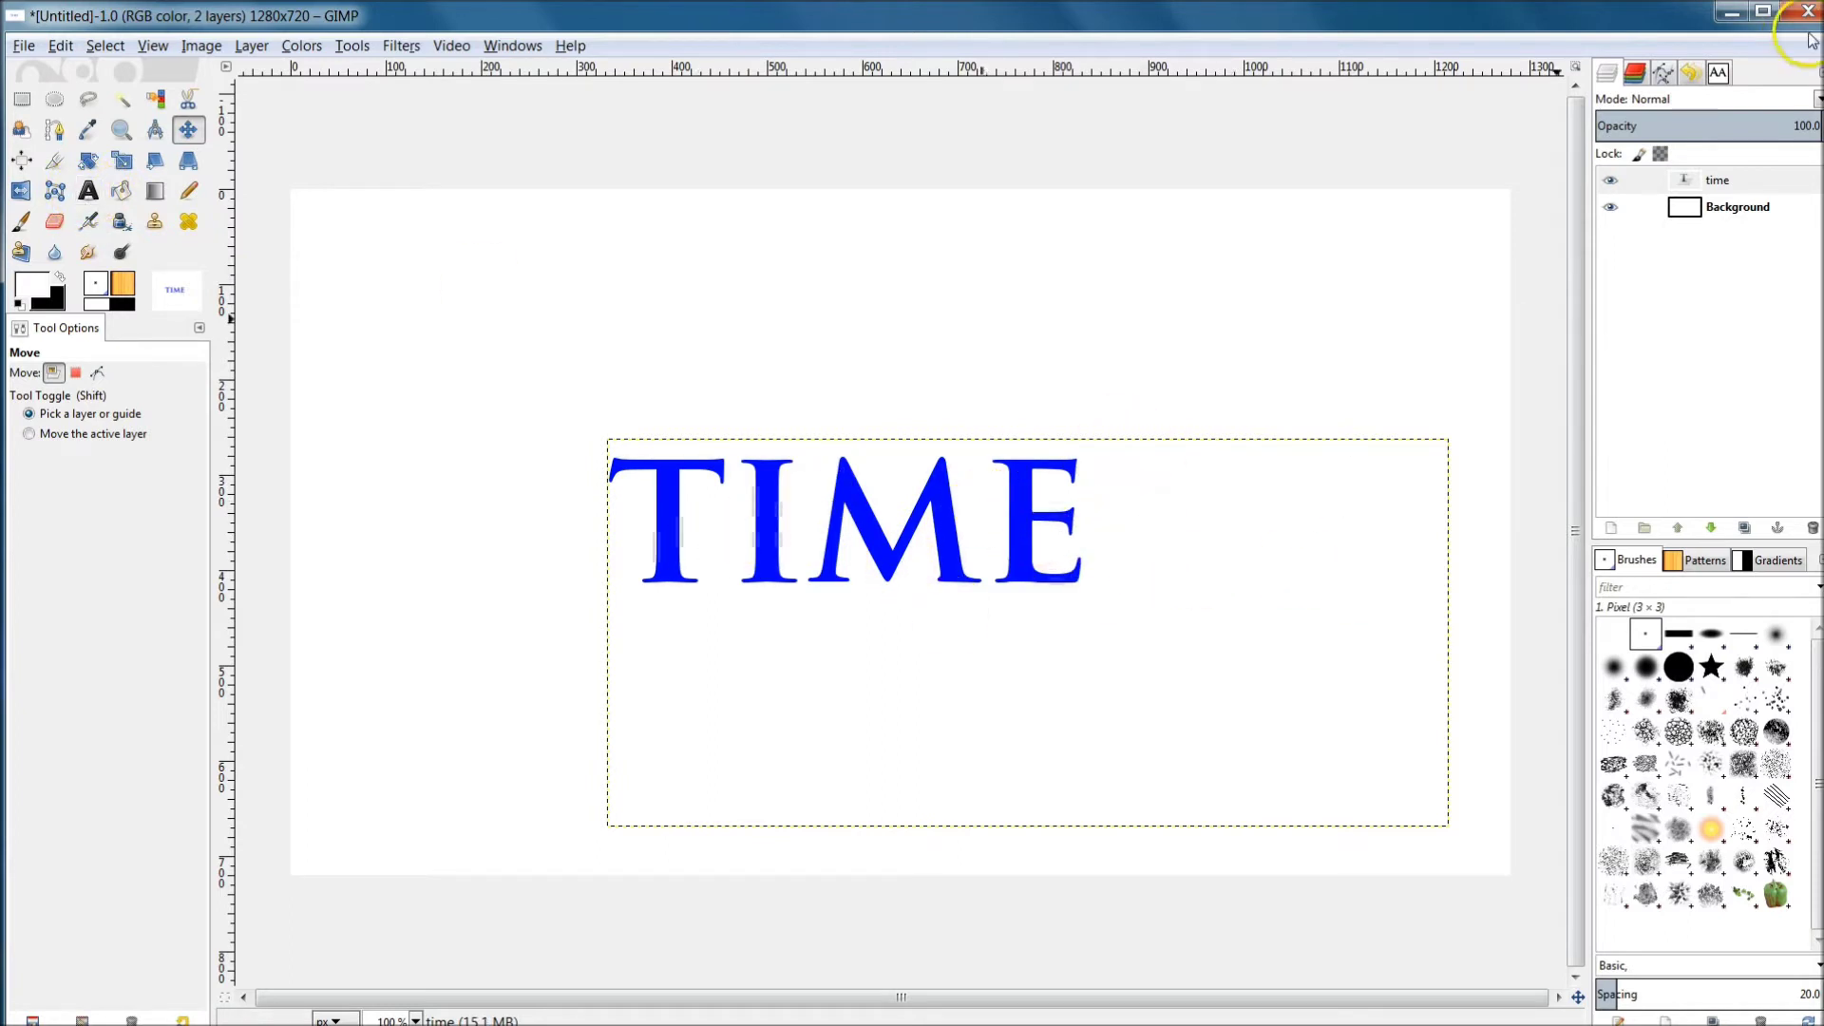
Replace the blue TIME text with 'Color' on the time layer
left_click(1696, 182)
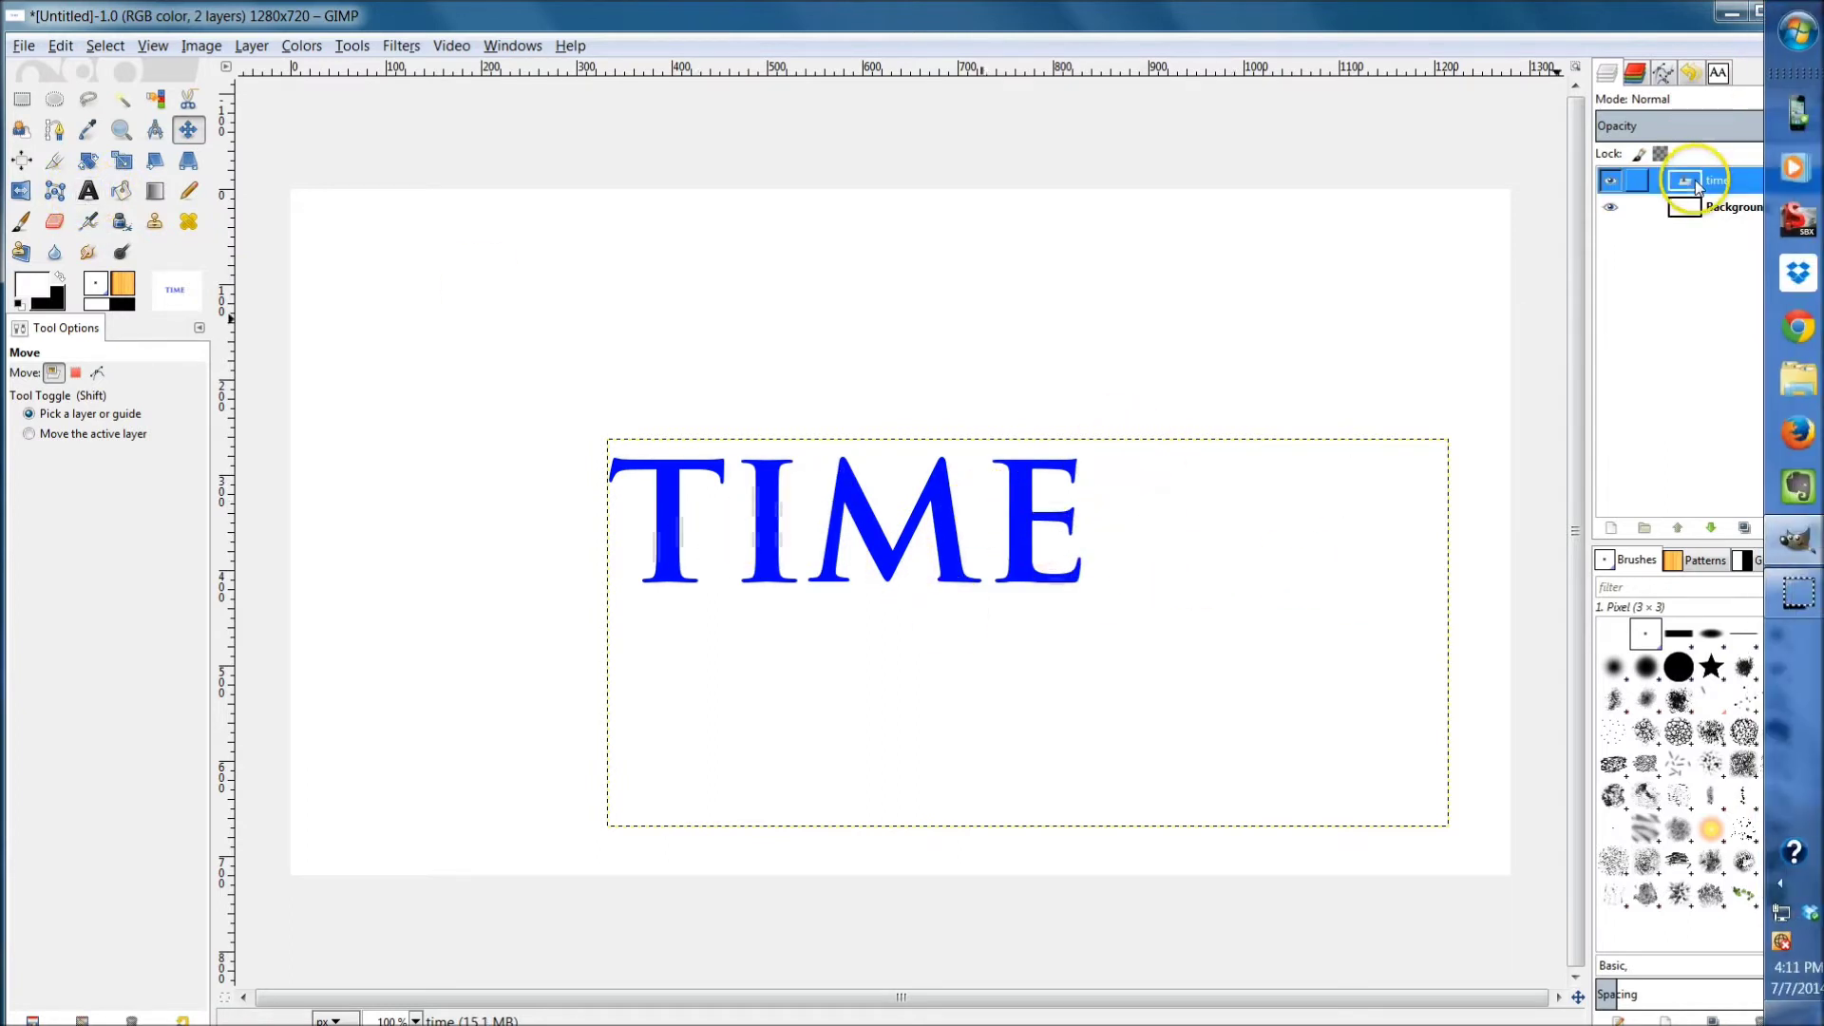
left_click(95, 193)
left_click(1165, 526)
left_click_drag(1165, 525, 630, 542)
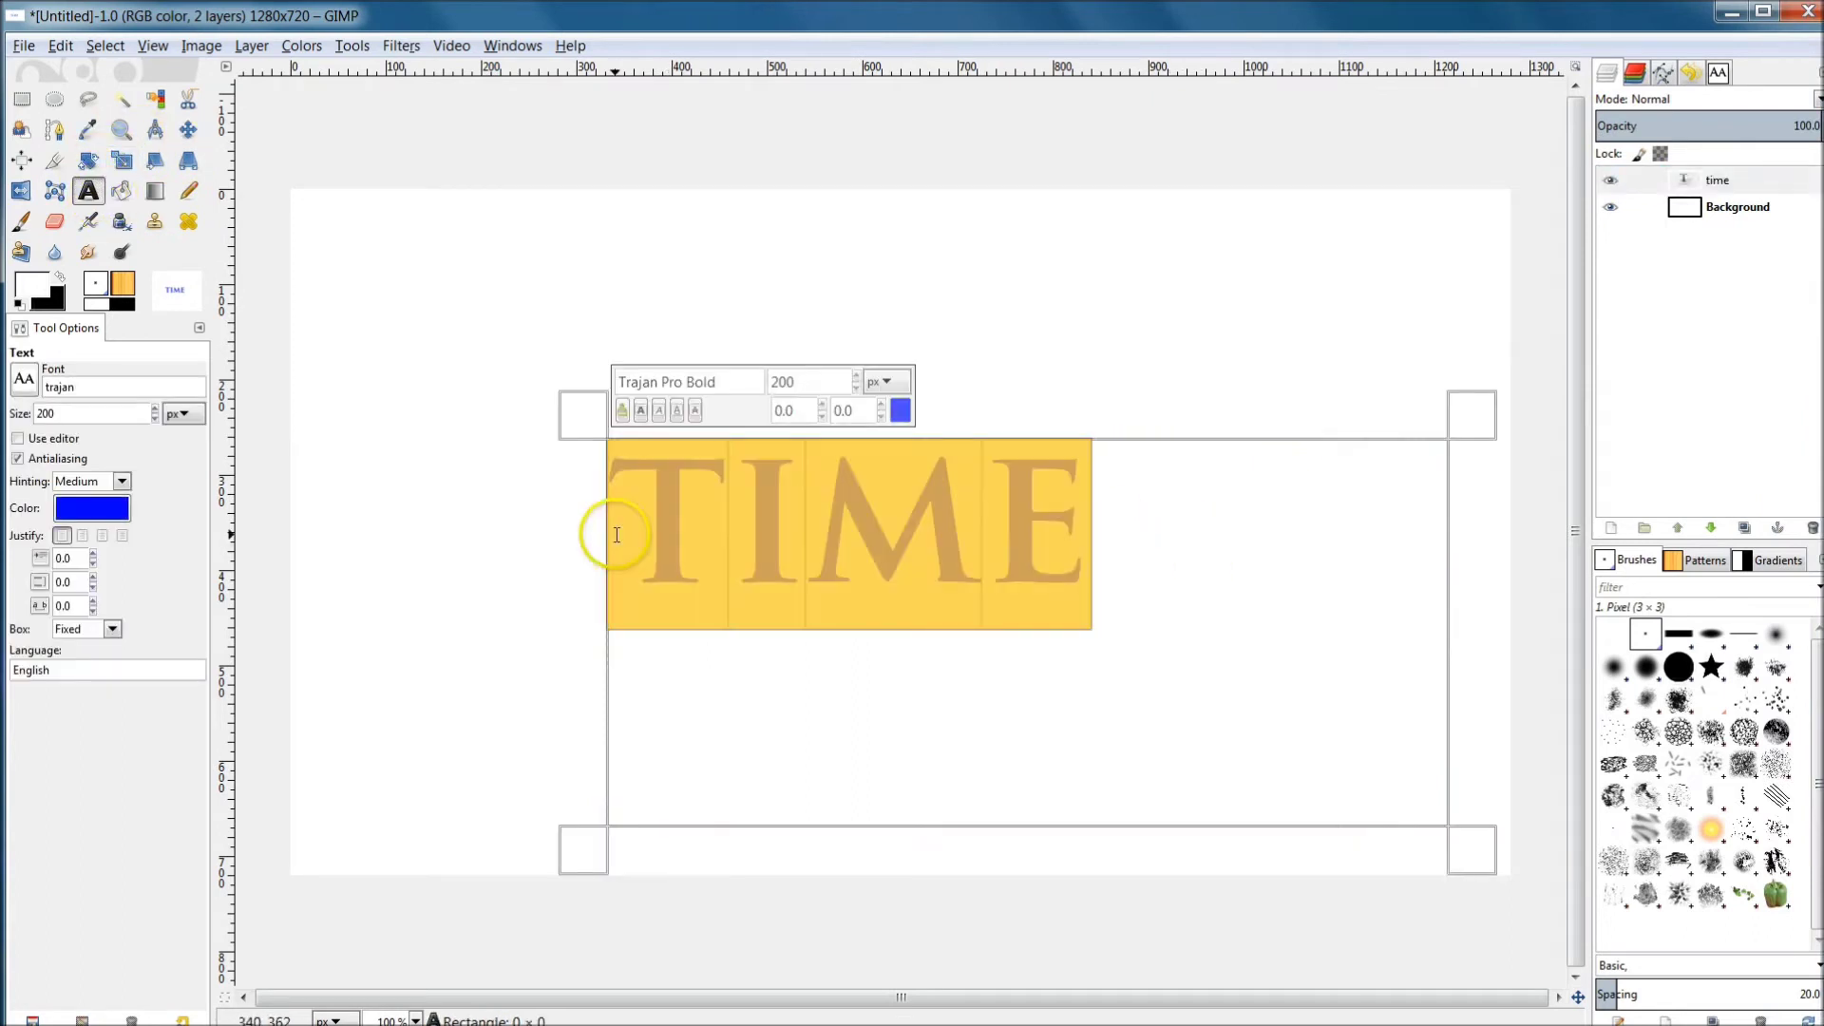
type("Color")
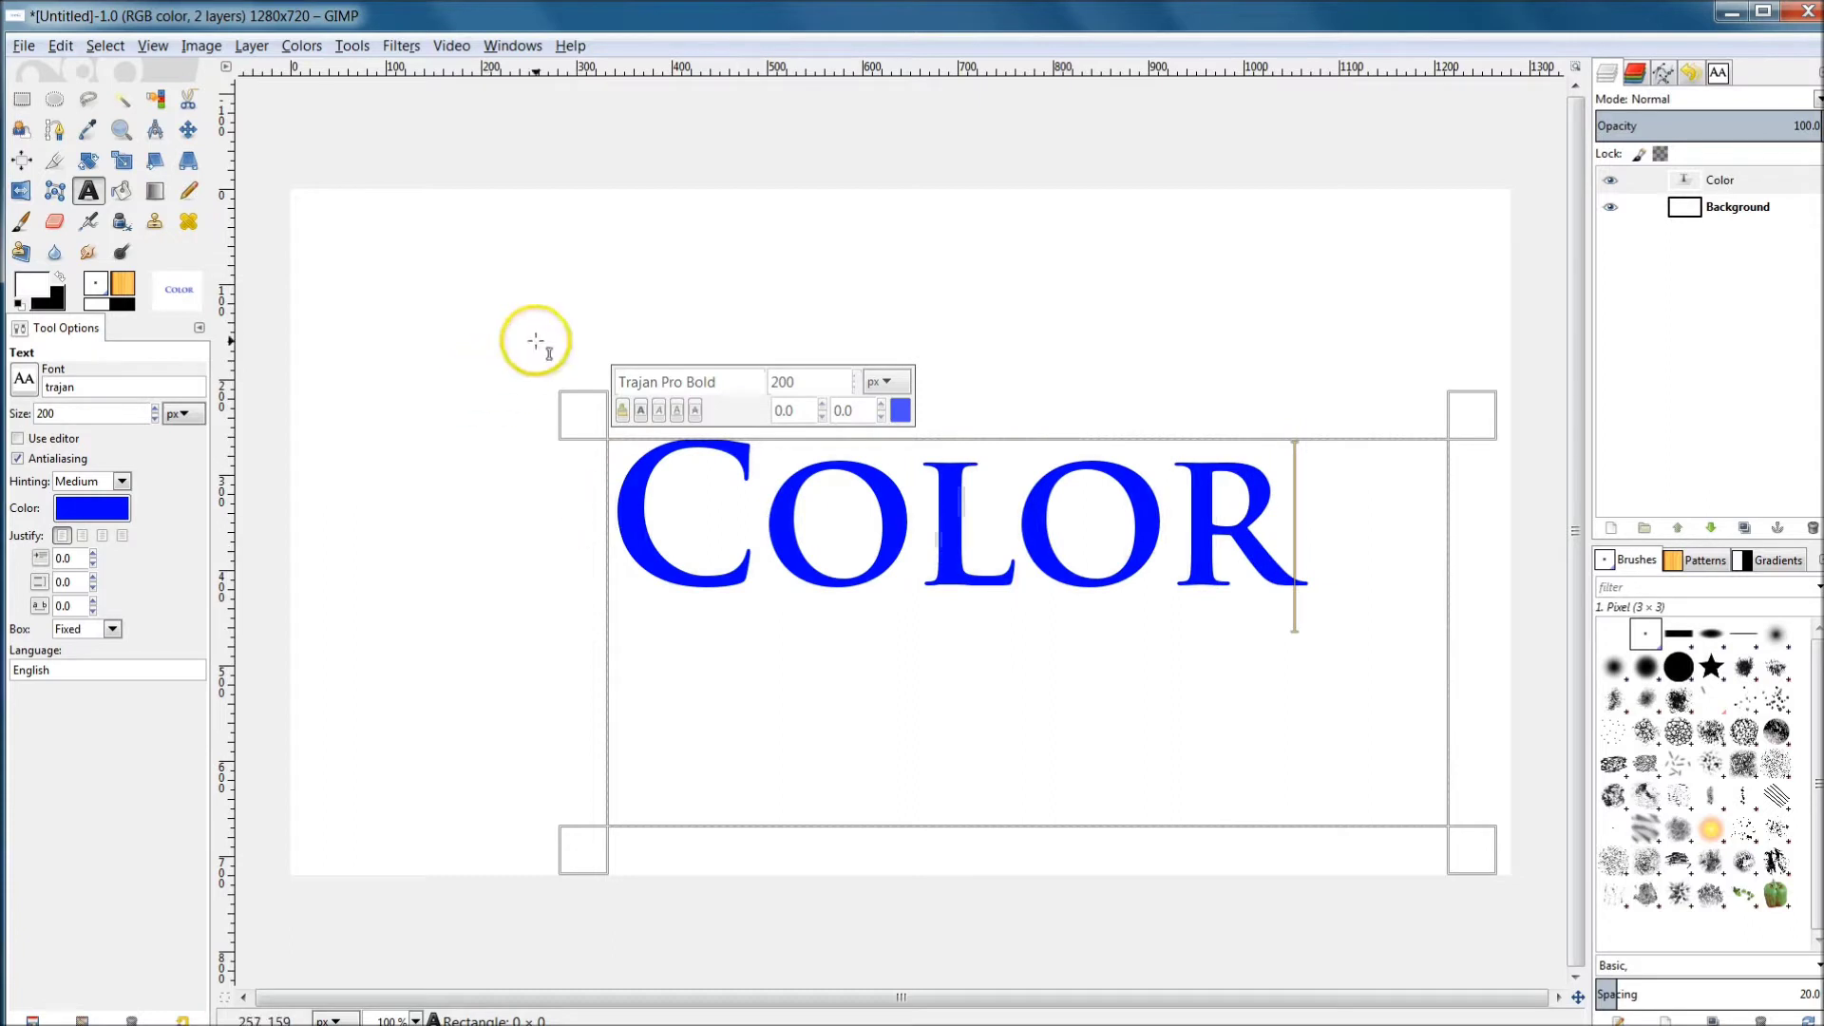
left_click(563, 245)
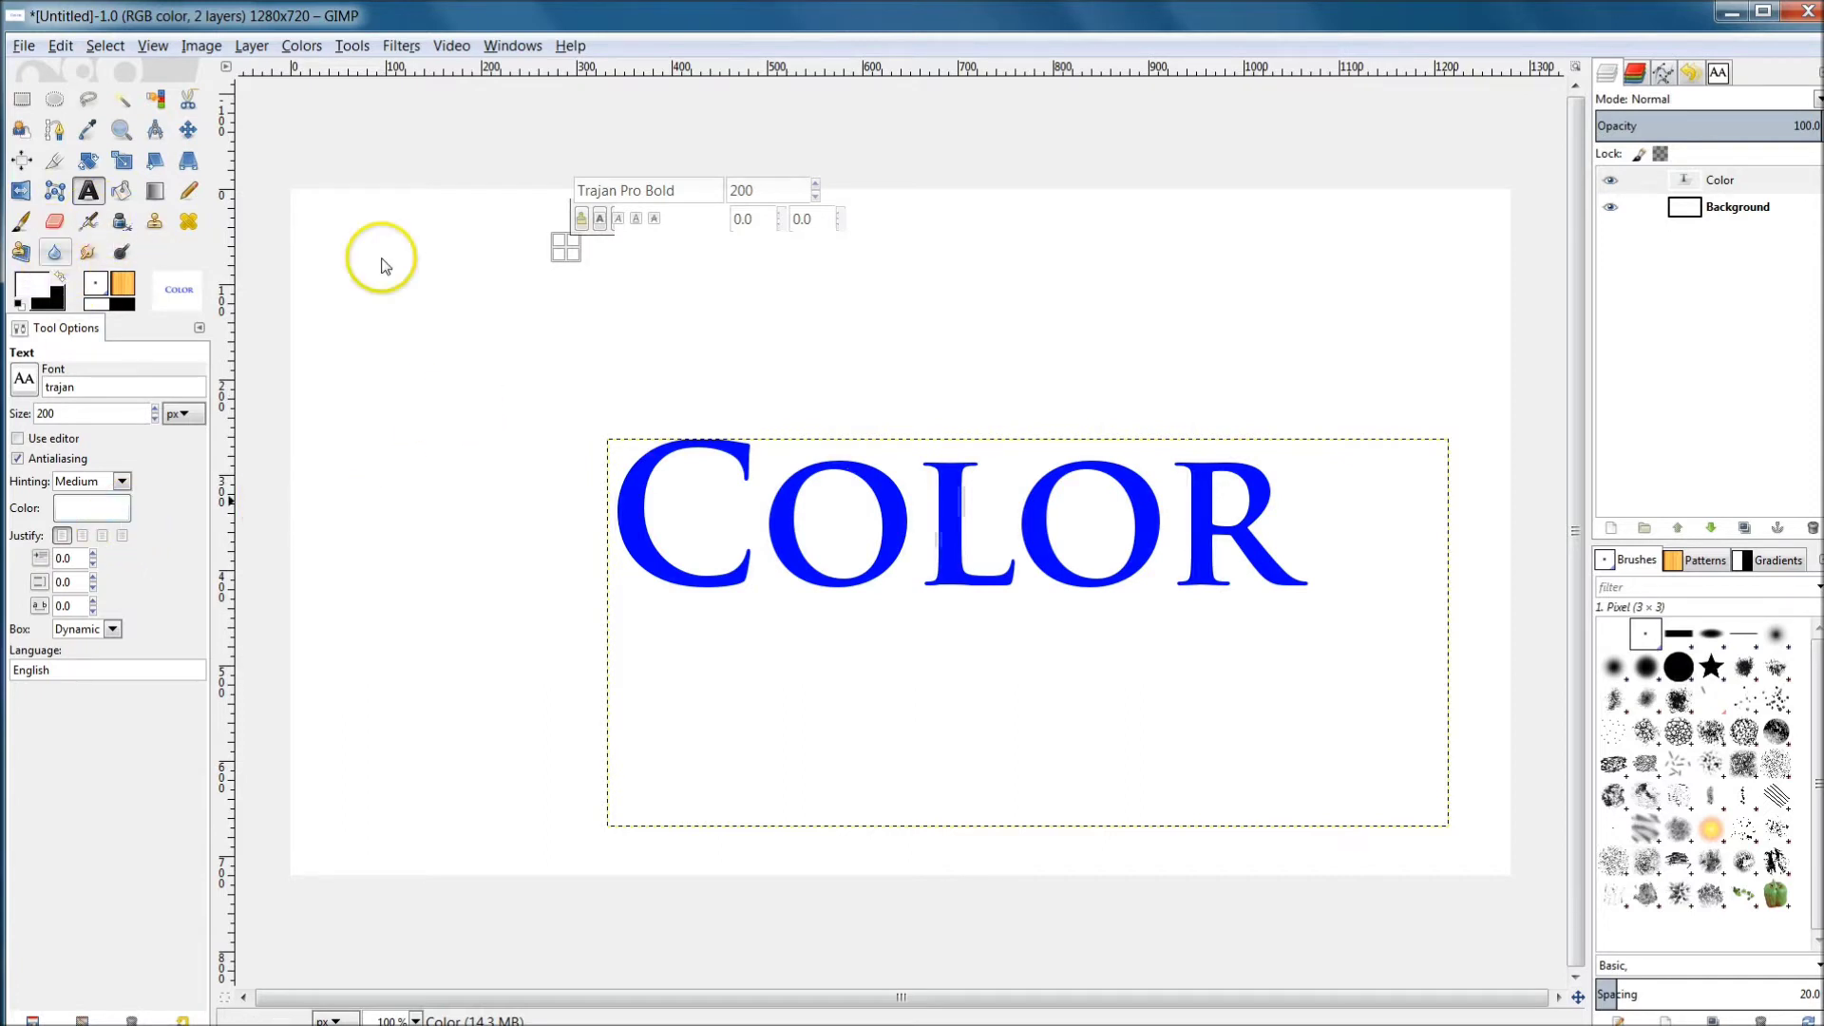
left_click(1735, 217)
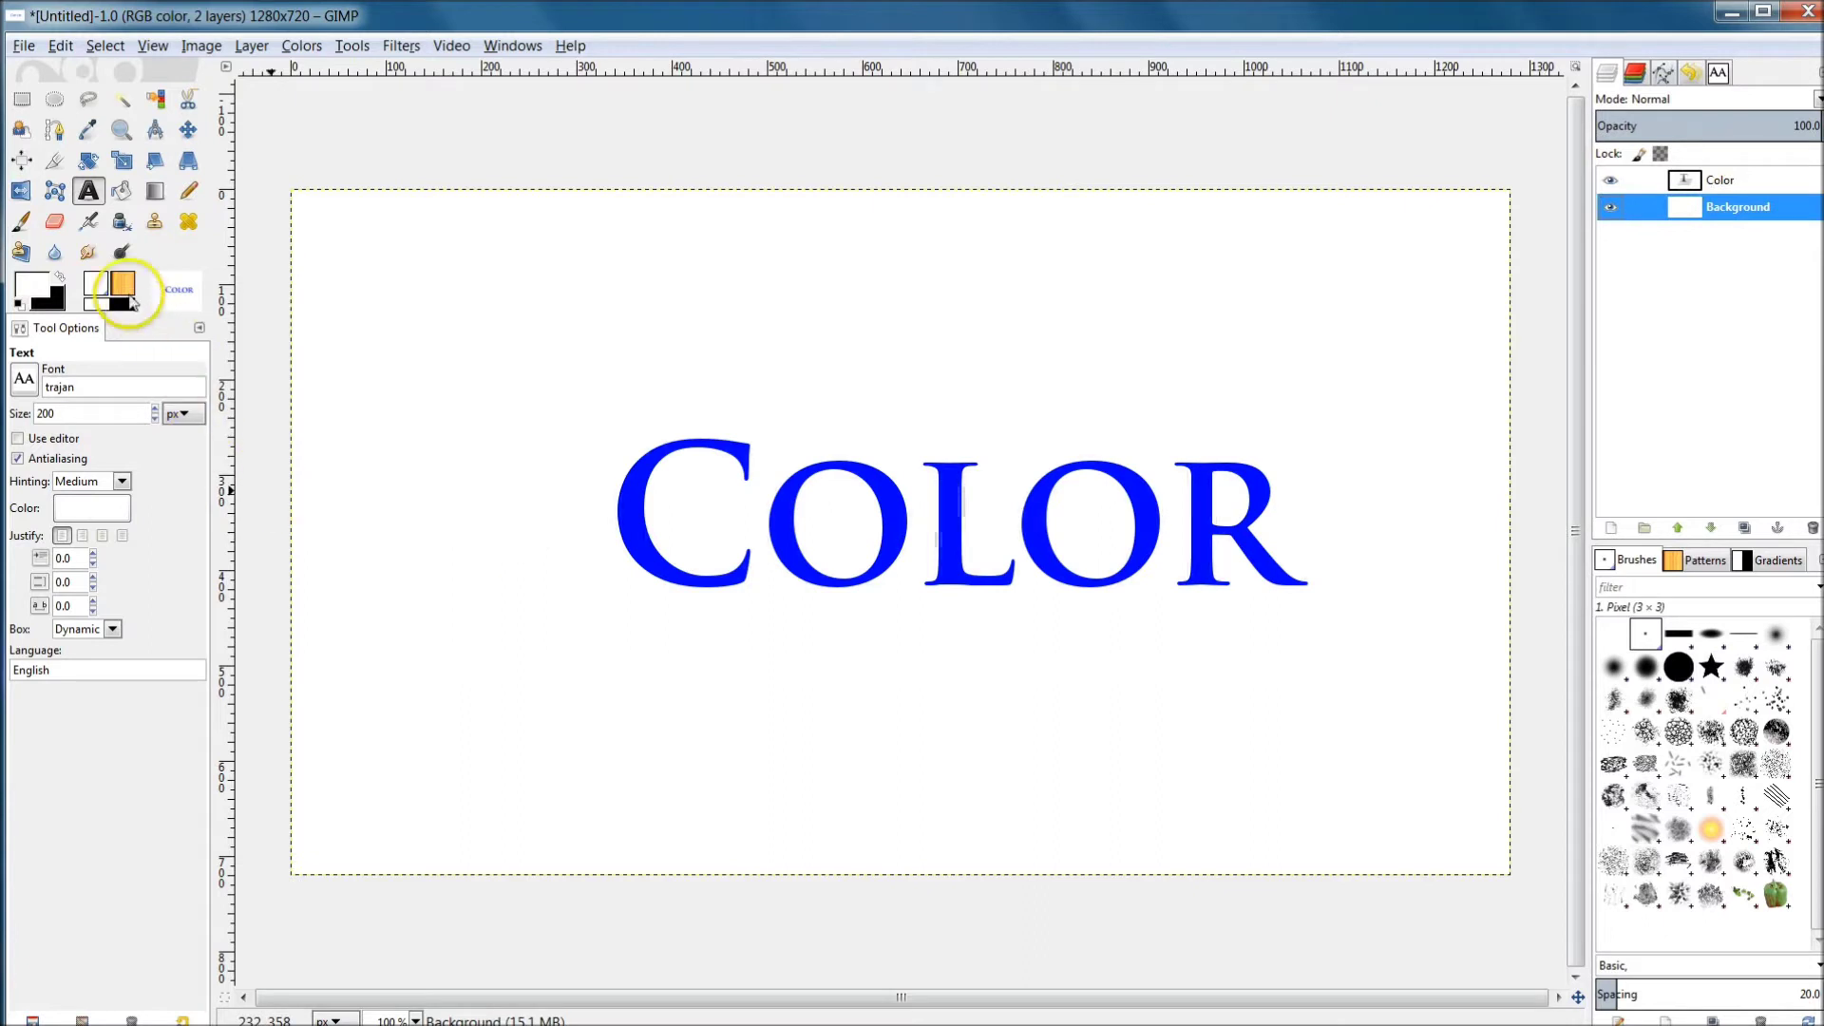
Bucket-fill the Background layer with pure red ff0000
left_click(122, 193)
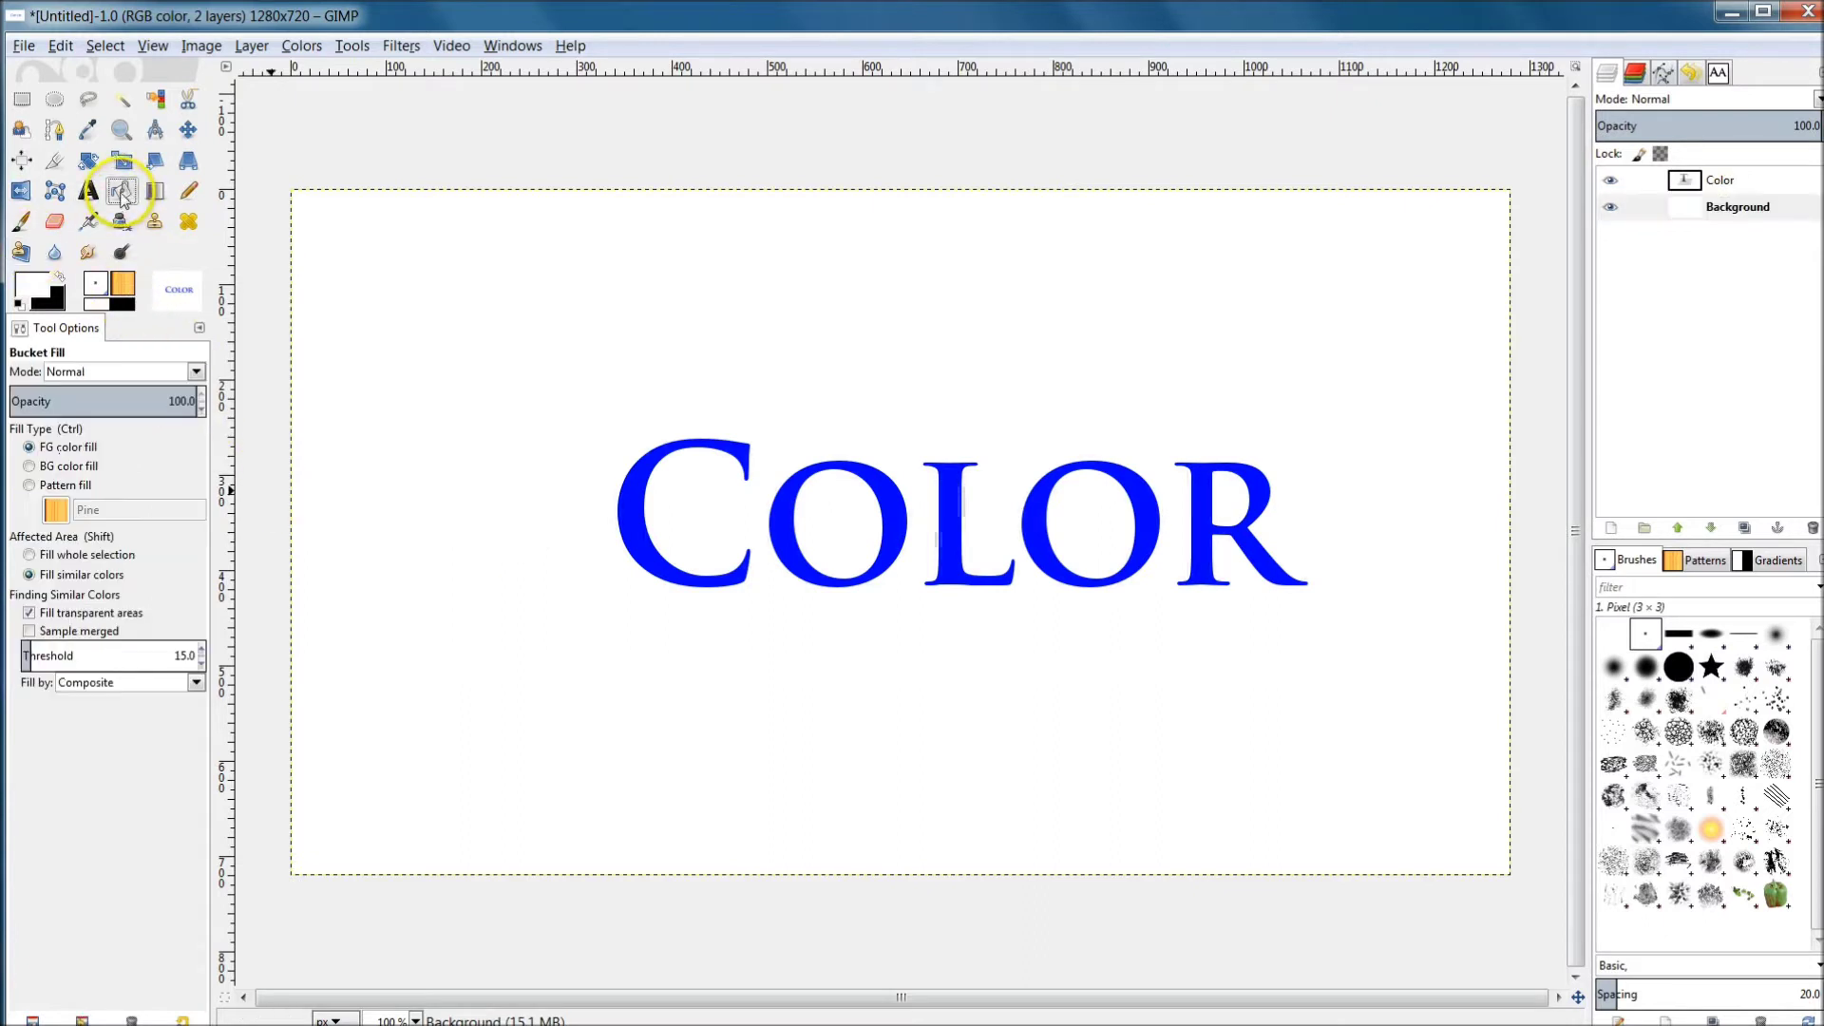
left_click(49, 285)
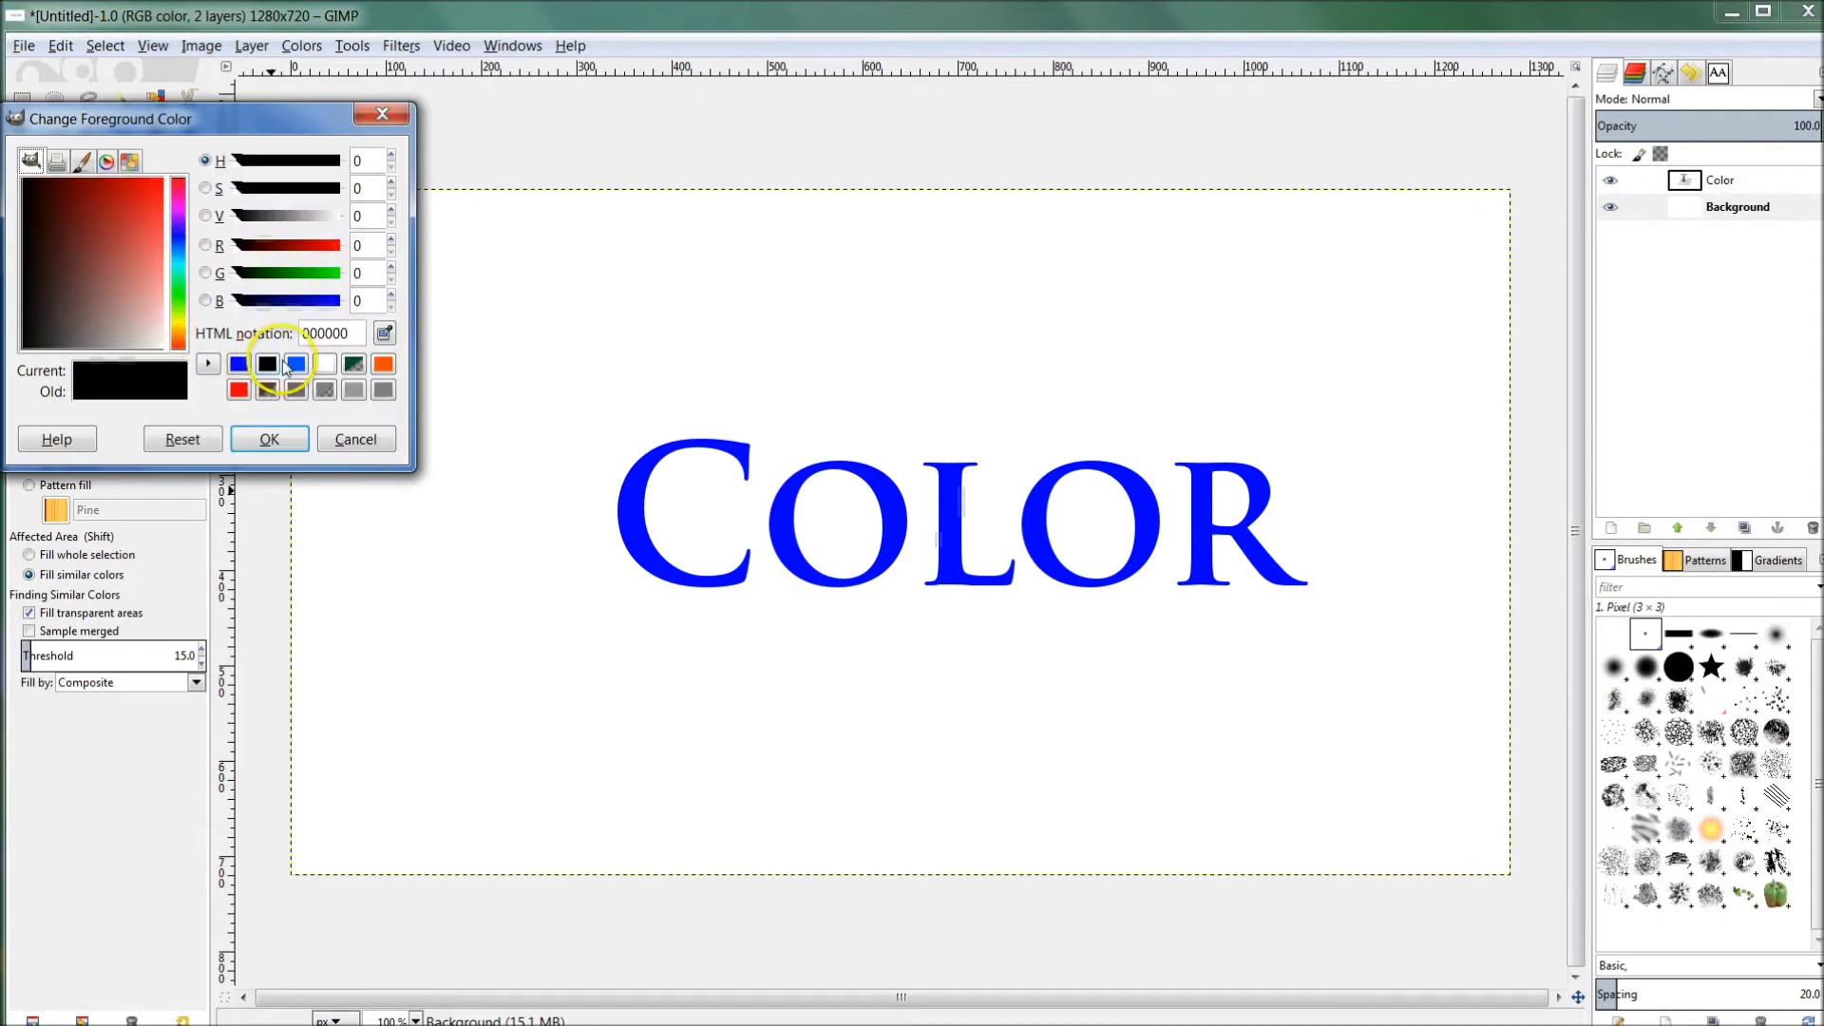
left_click_drag(321, 254, 353, 247)
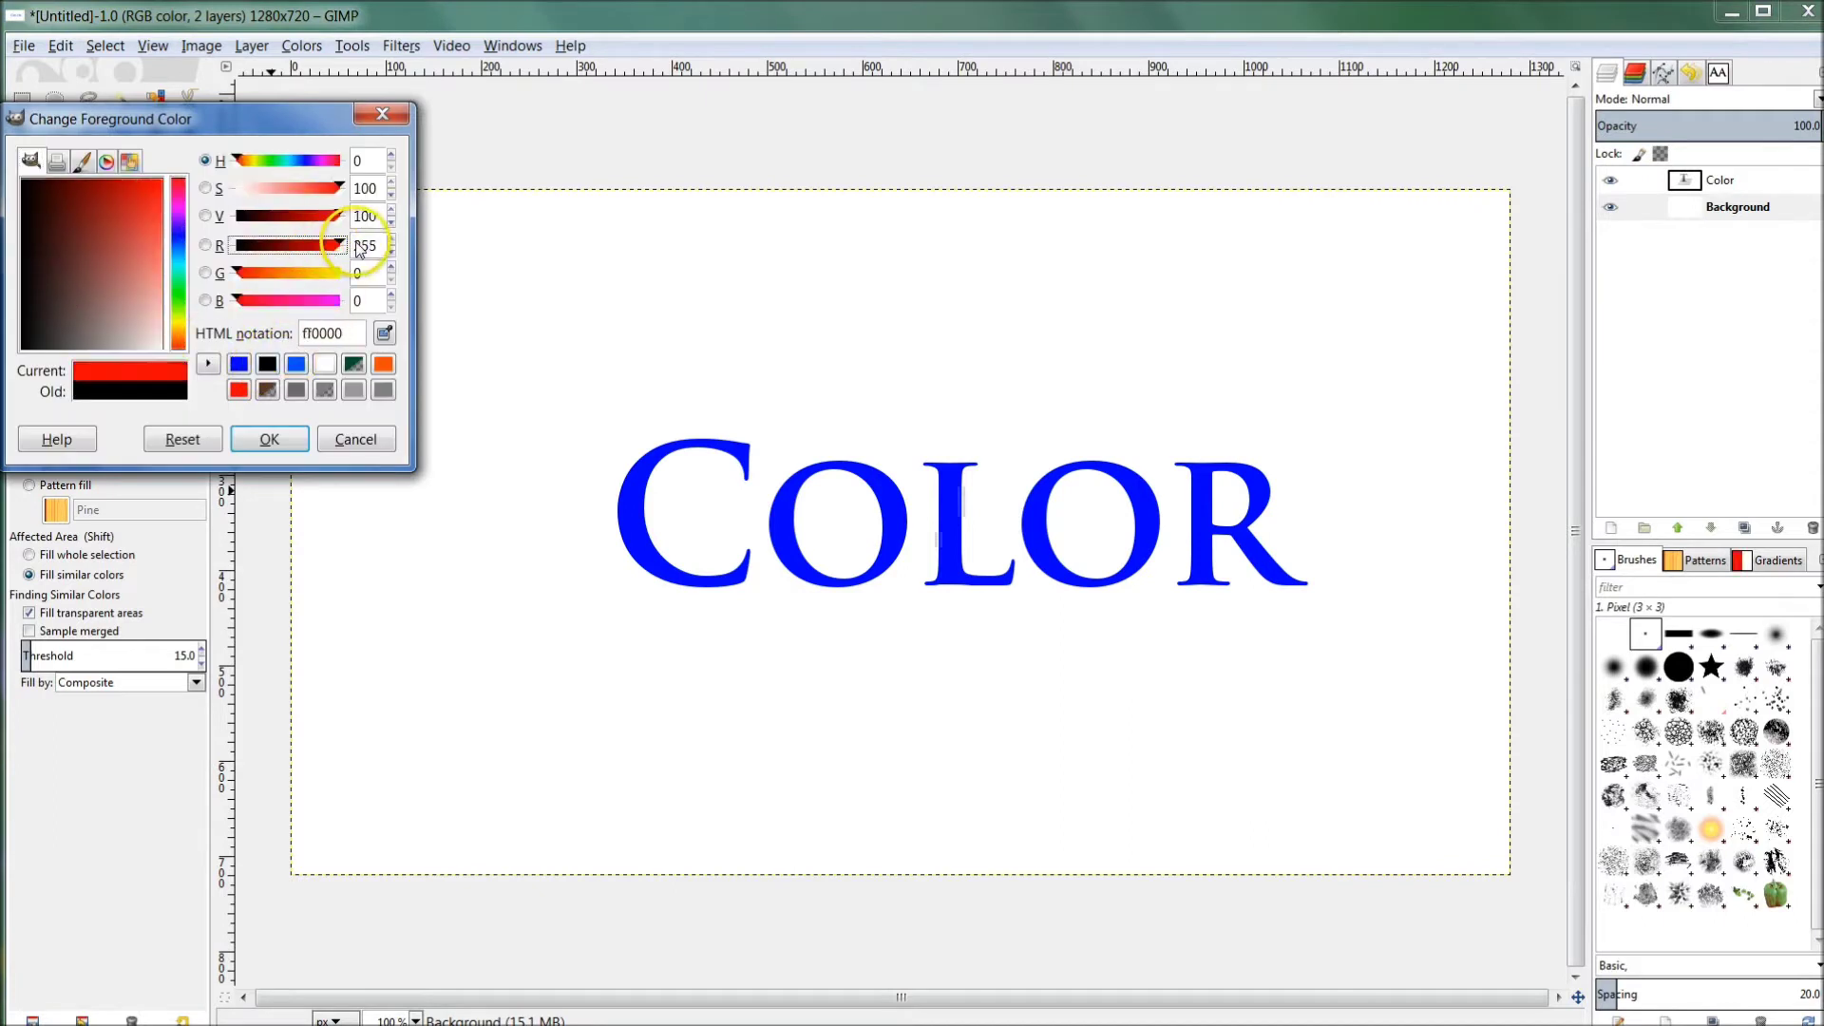
left_click(270, 440)
left_click(608, 321)
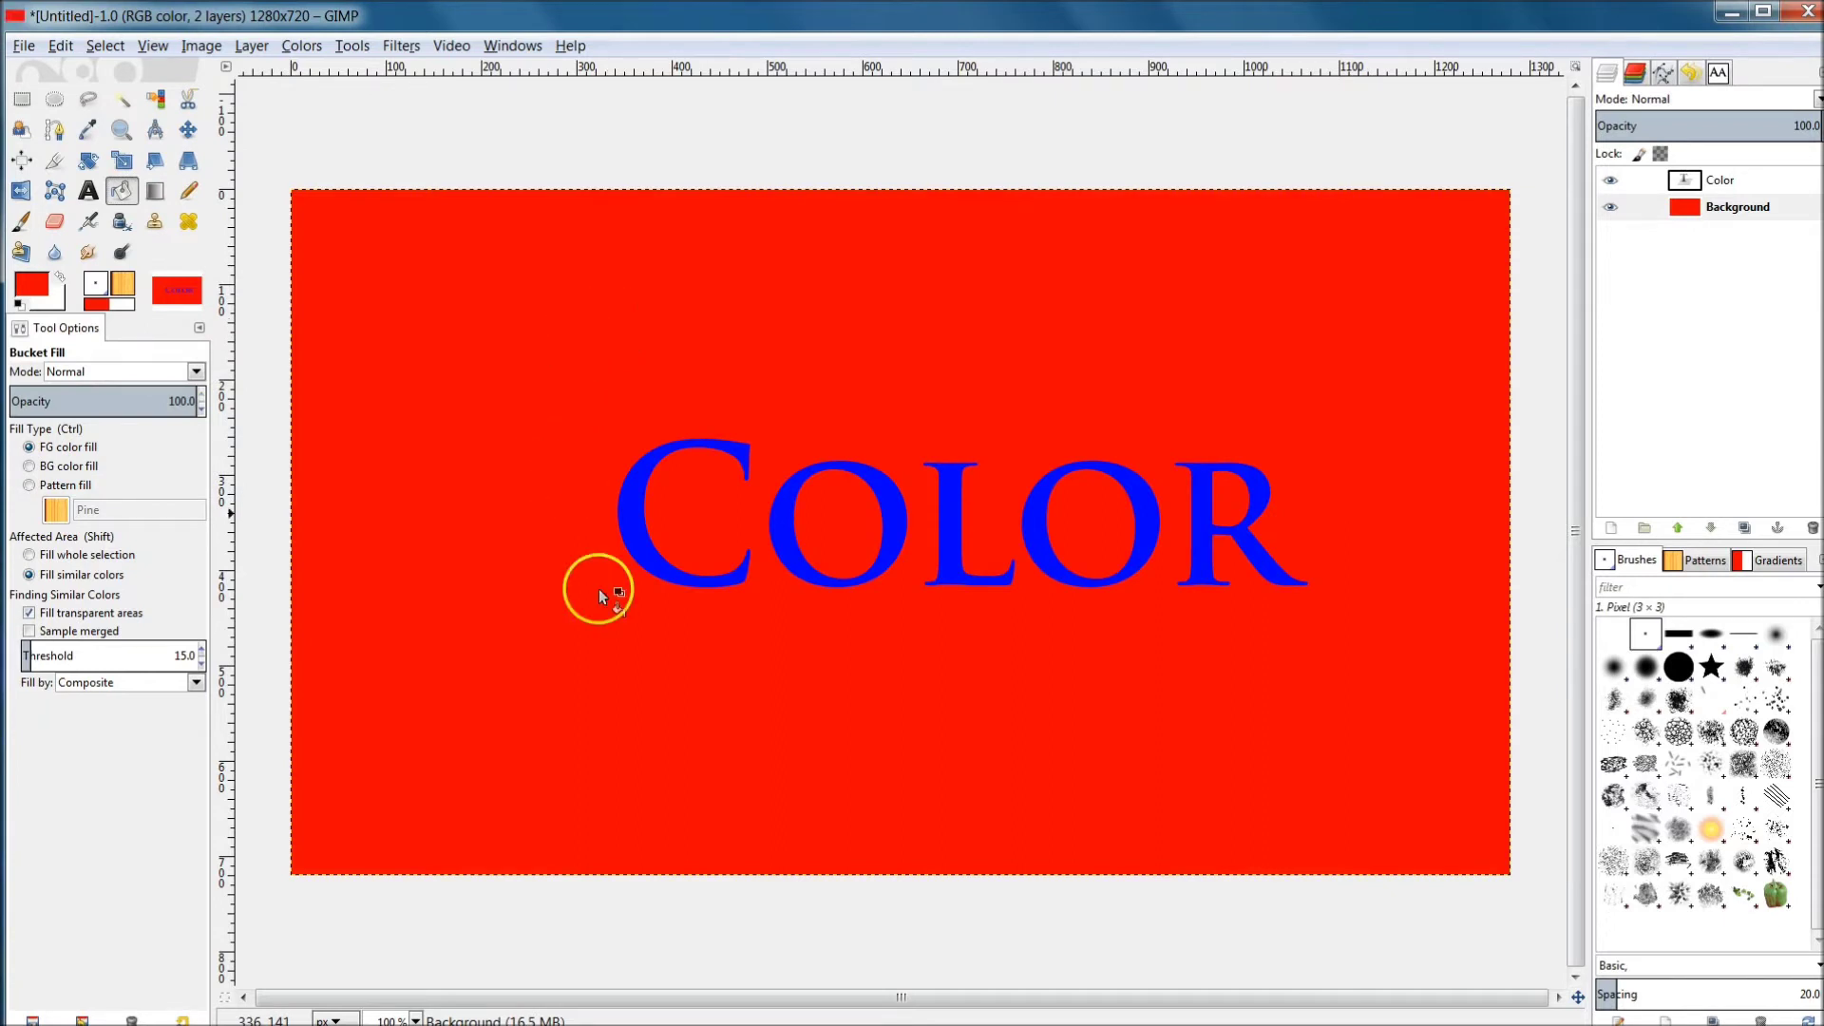
left_click(1701, 205)
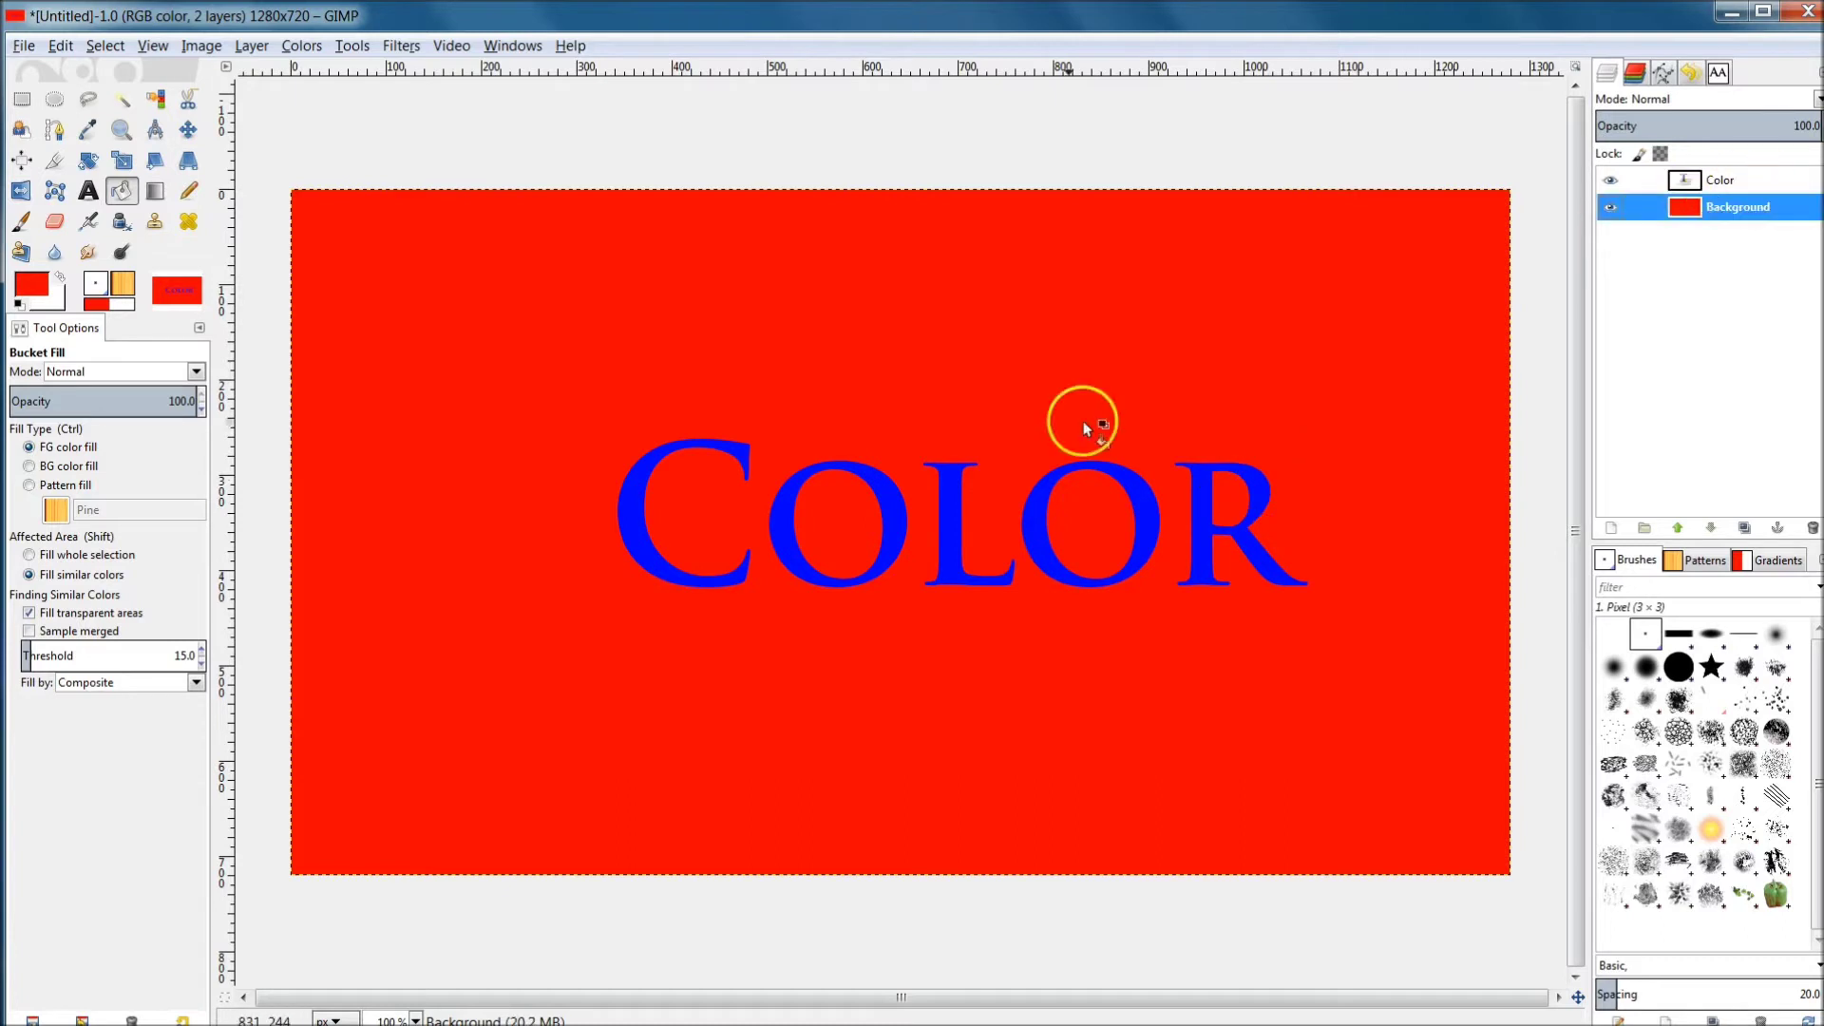
Merge the Color text layer down onto the red Background layer
left_click(1725, 182)
right_click(1731, 191)
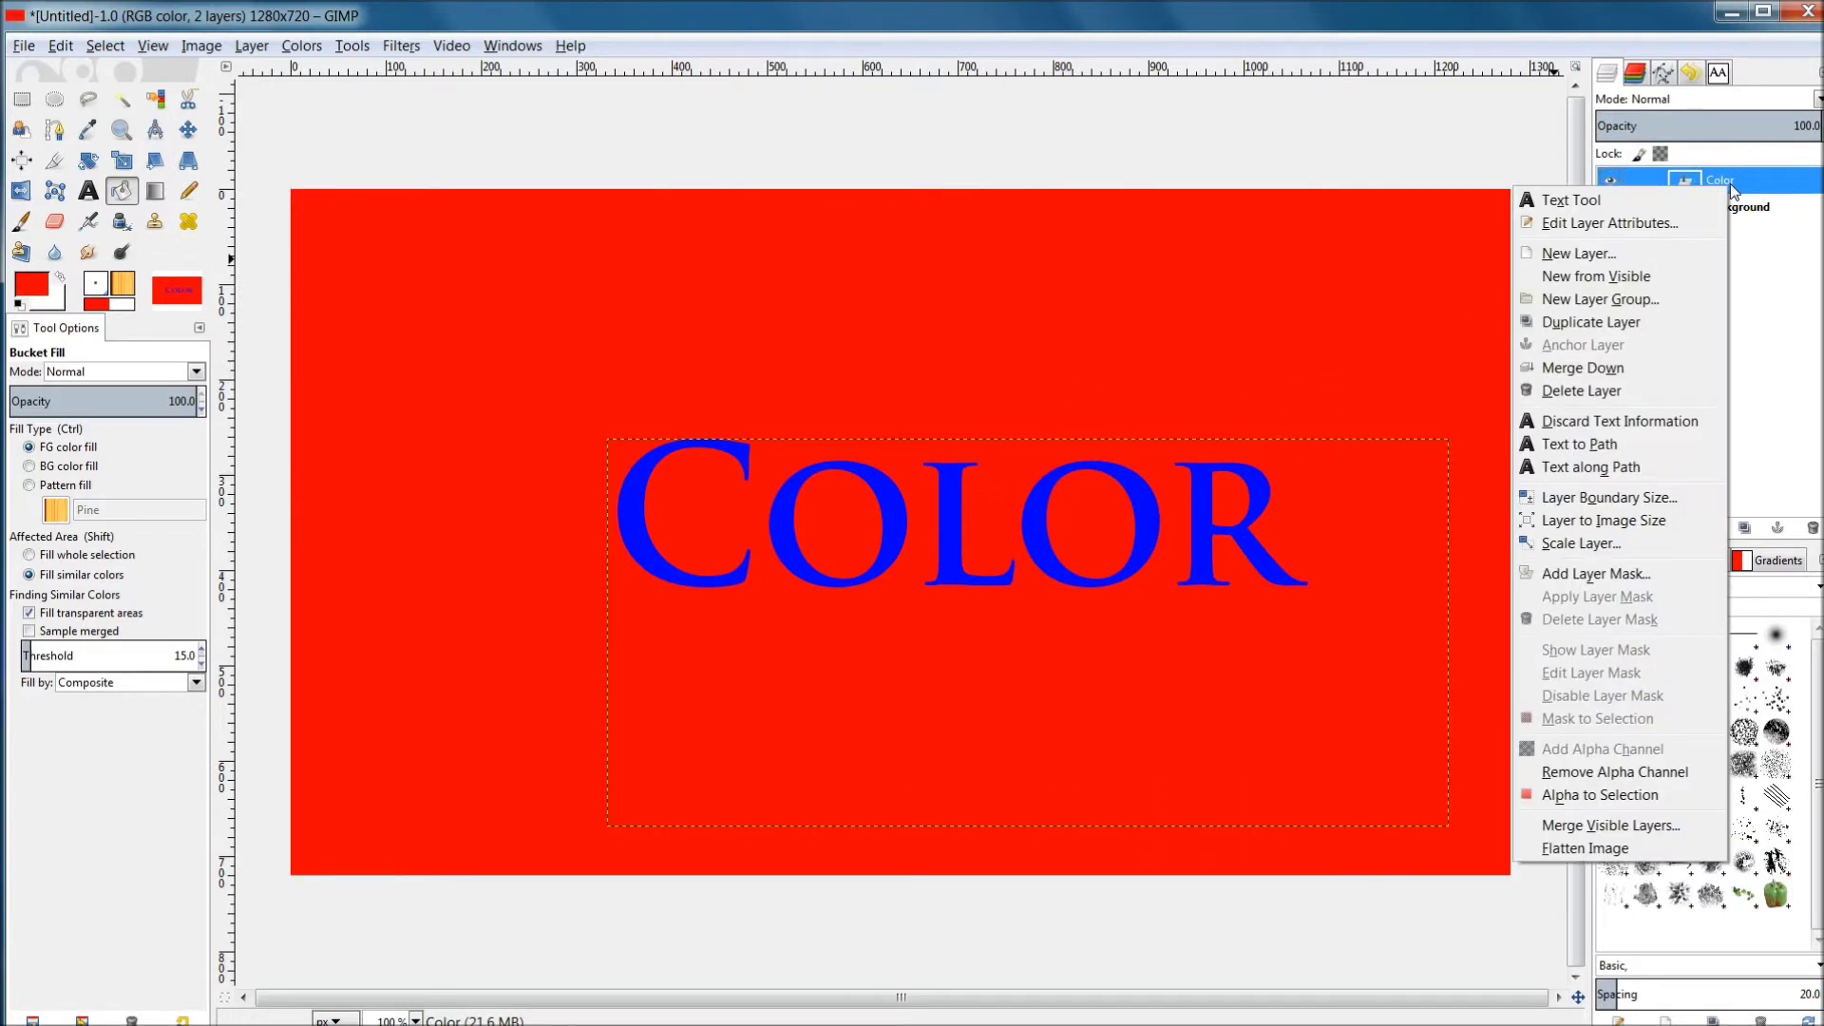
left_click(1606, 368)
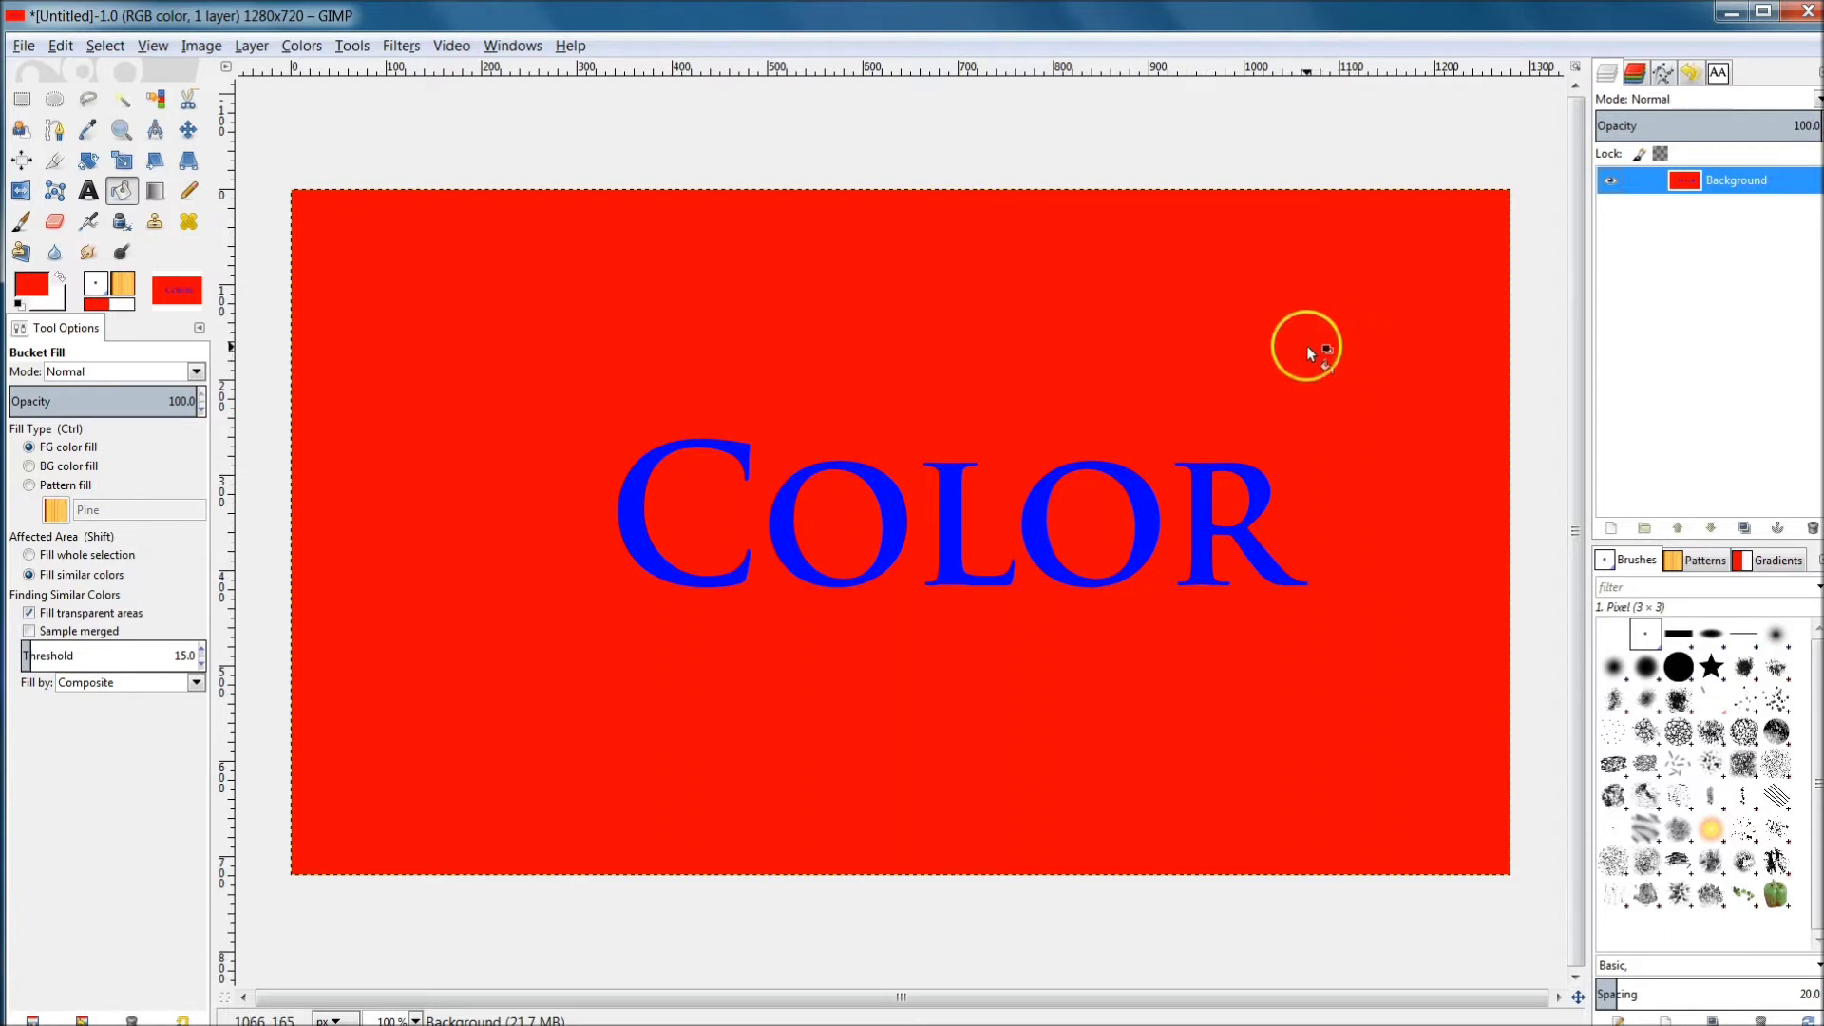
Select the red background with the Fuzzy Select tool
scroll(676, 401, "up", 2)
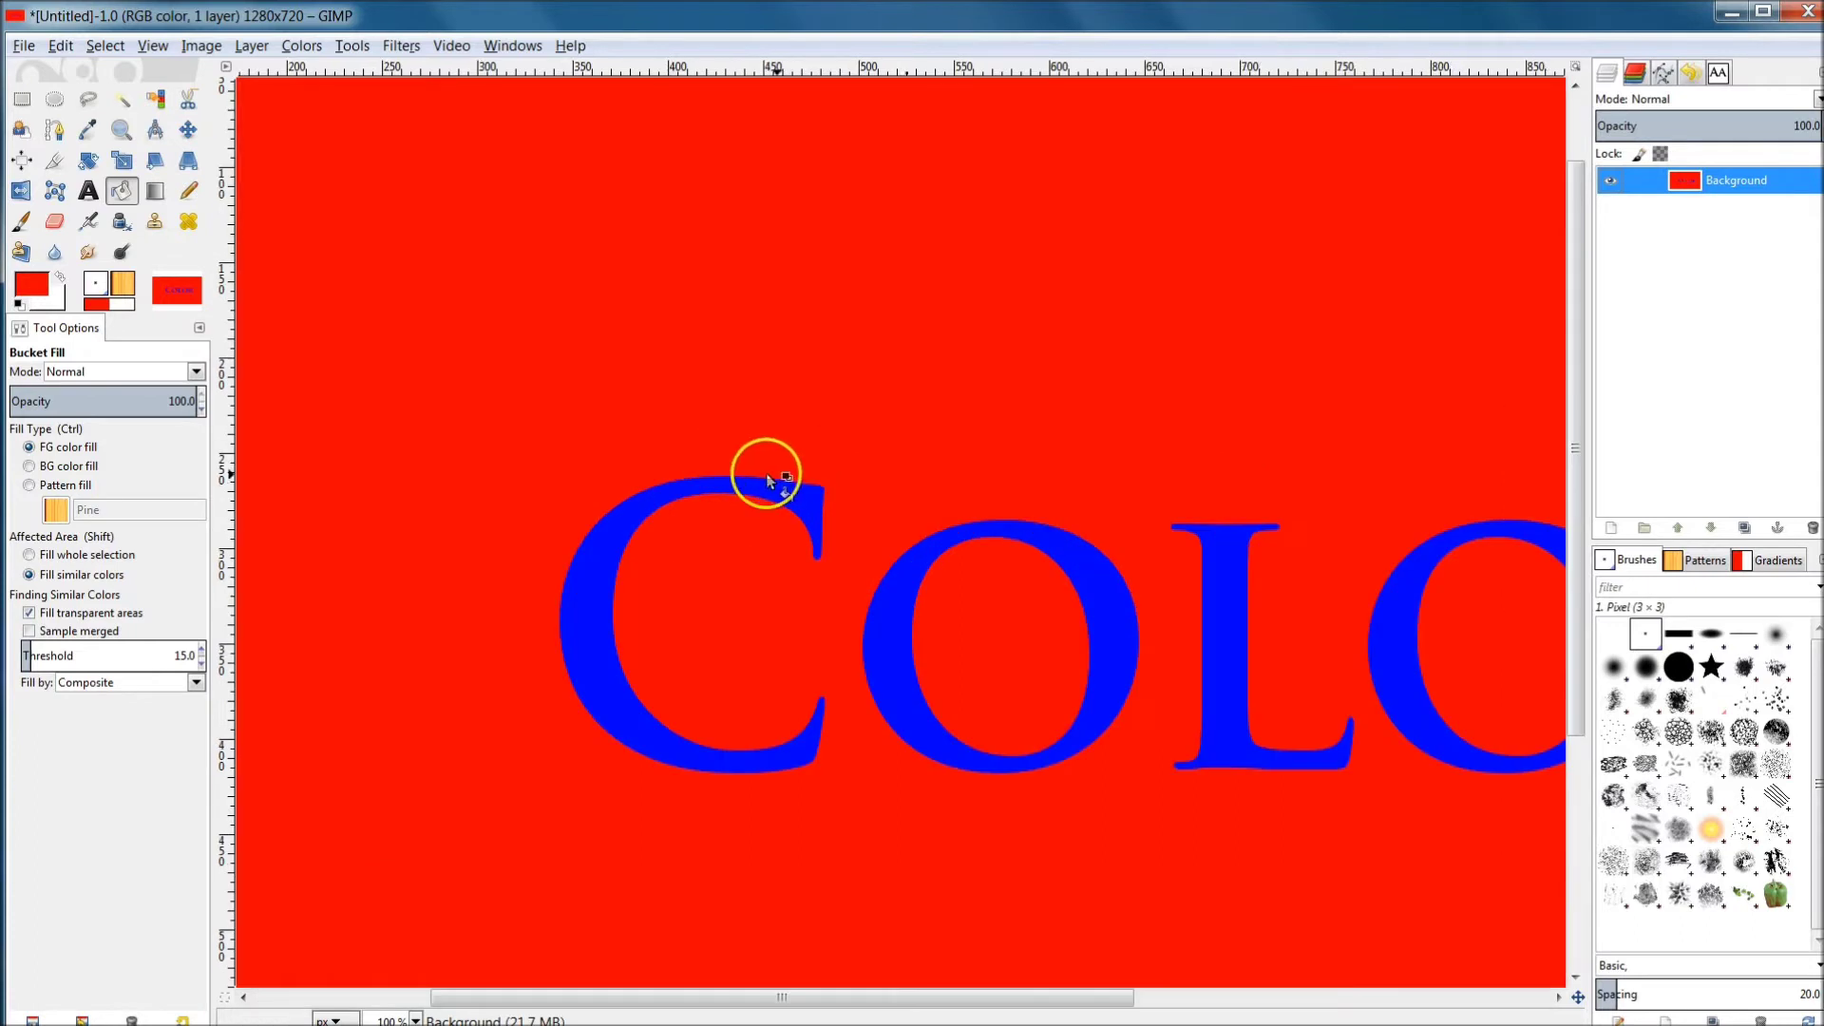
scroll(874, 487, "up", 2)
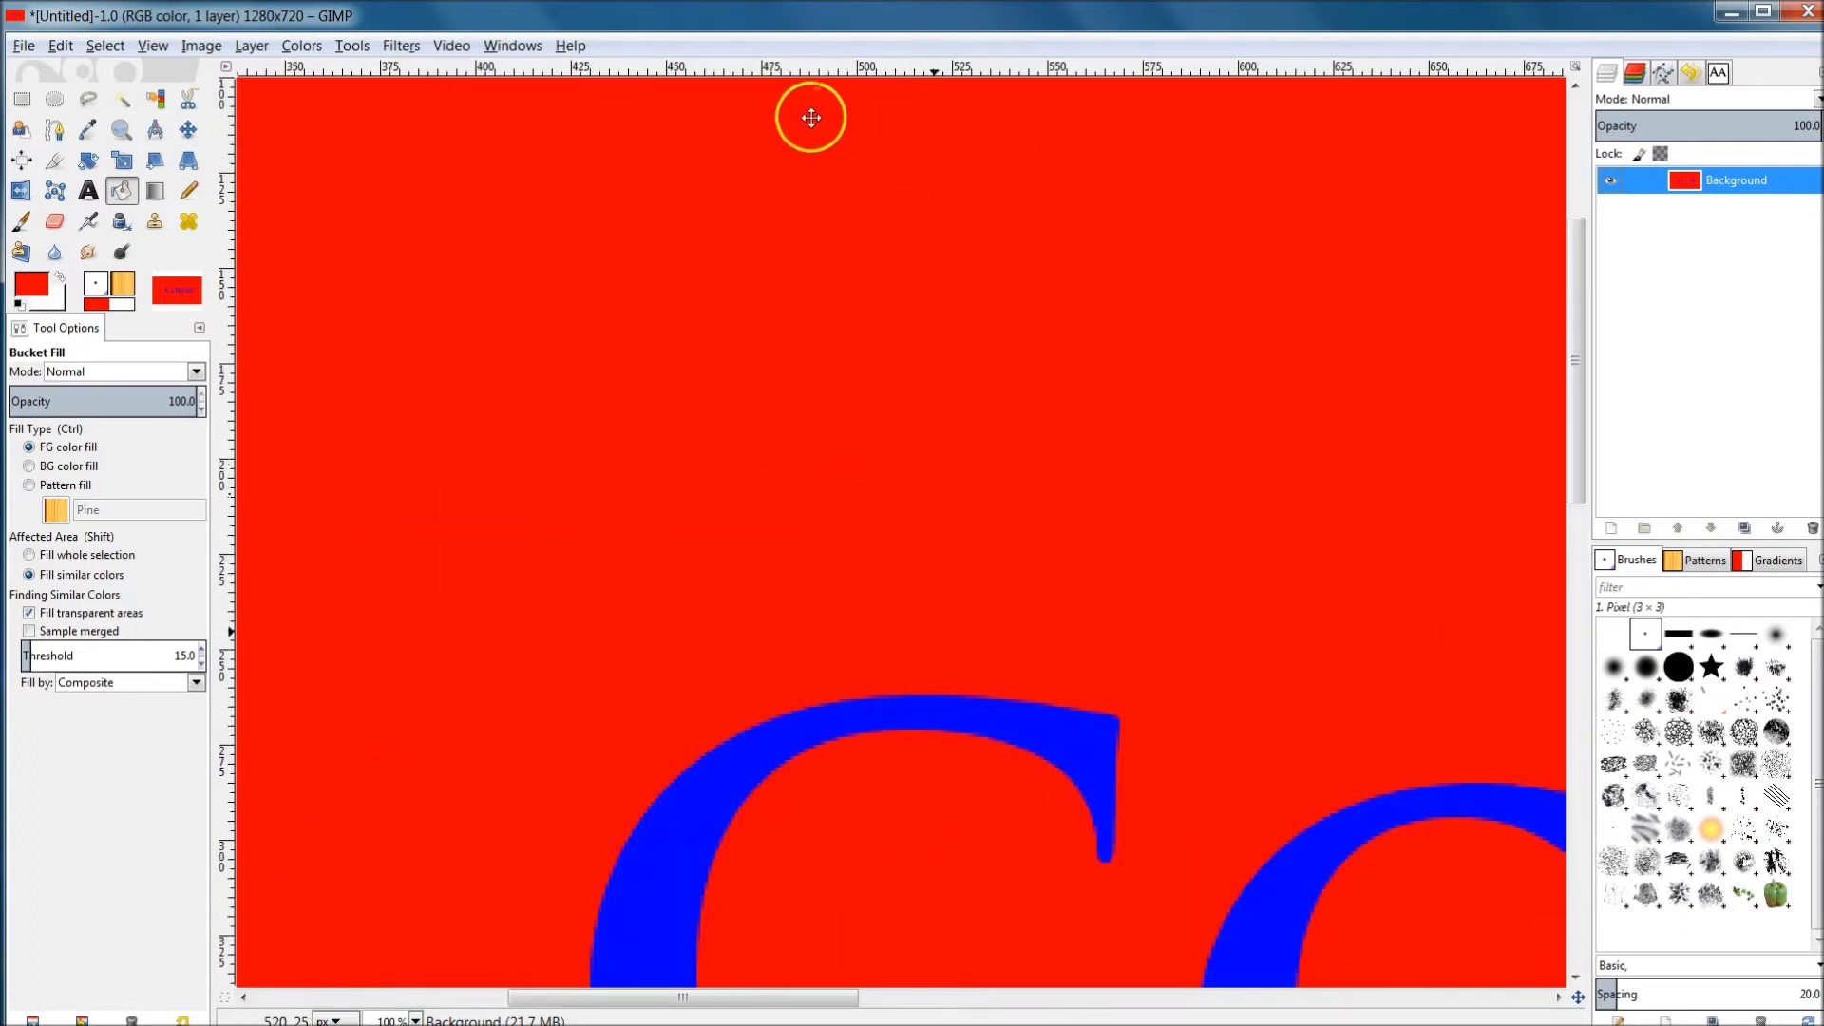
scroll(1140, 496, "down", 5)
scroll(1140, 496, "right", 3)
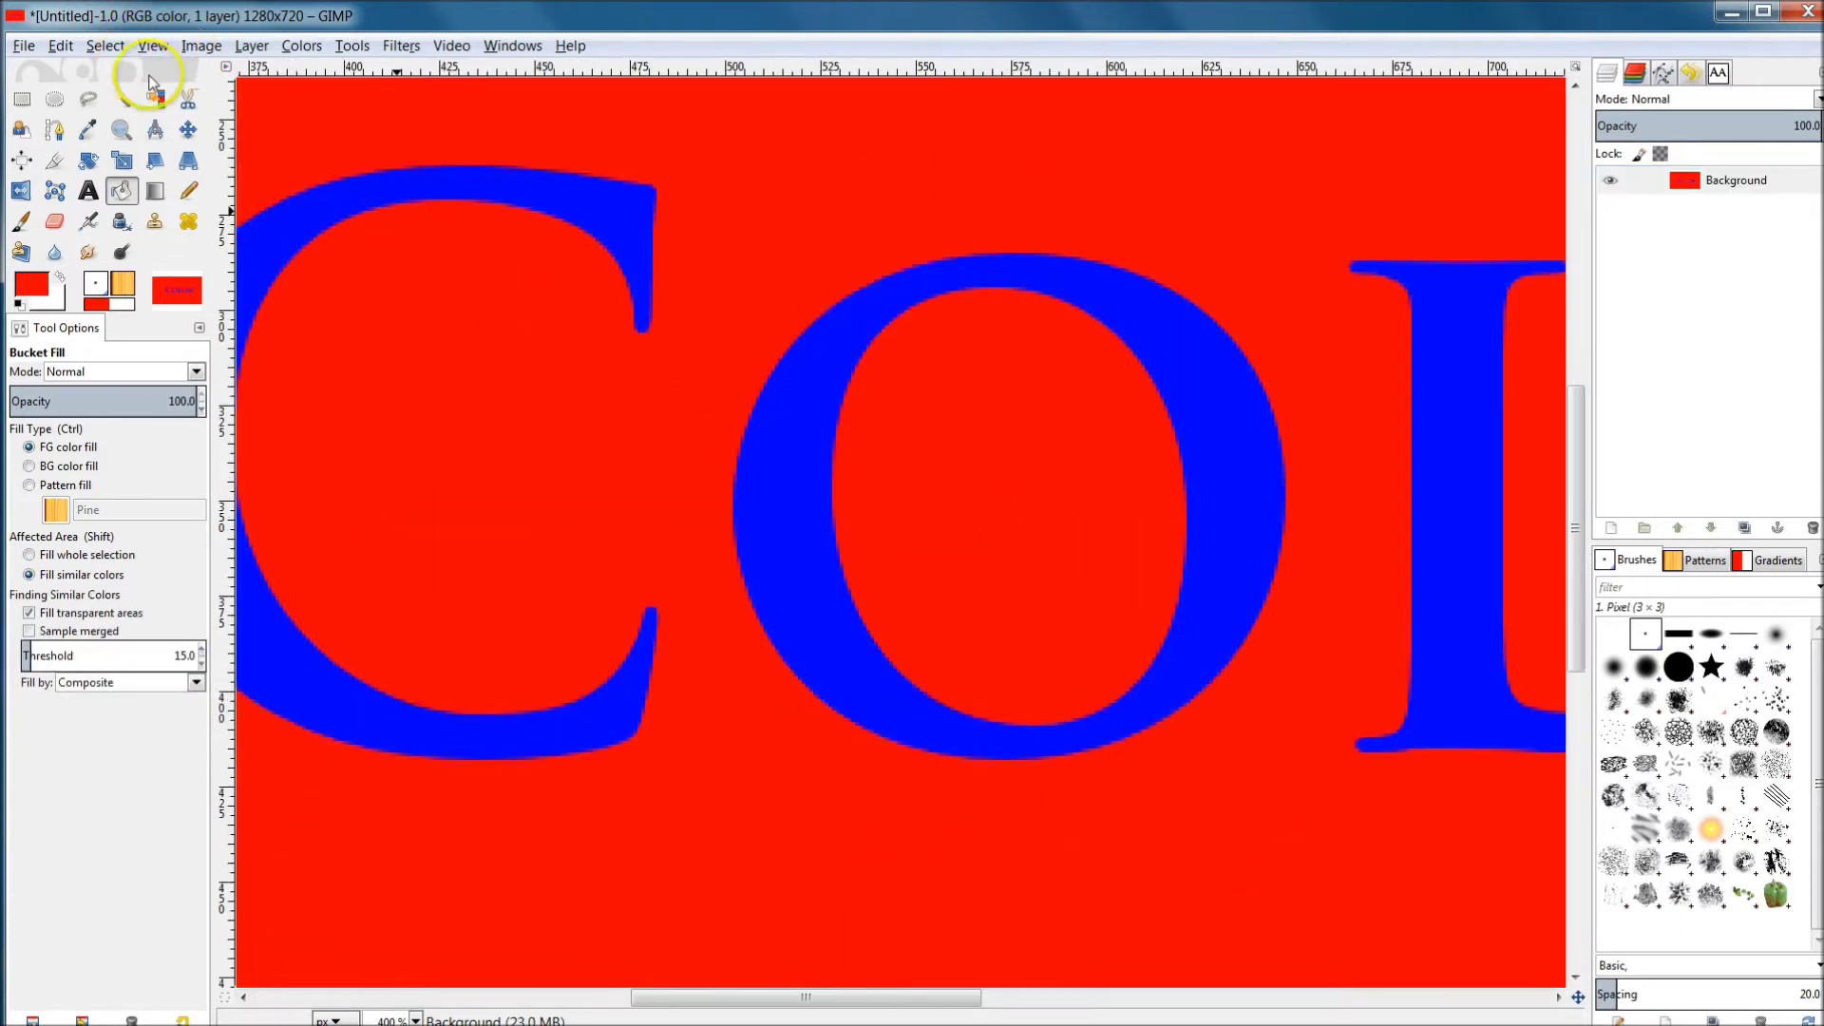
left_click(121, 99)
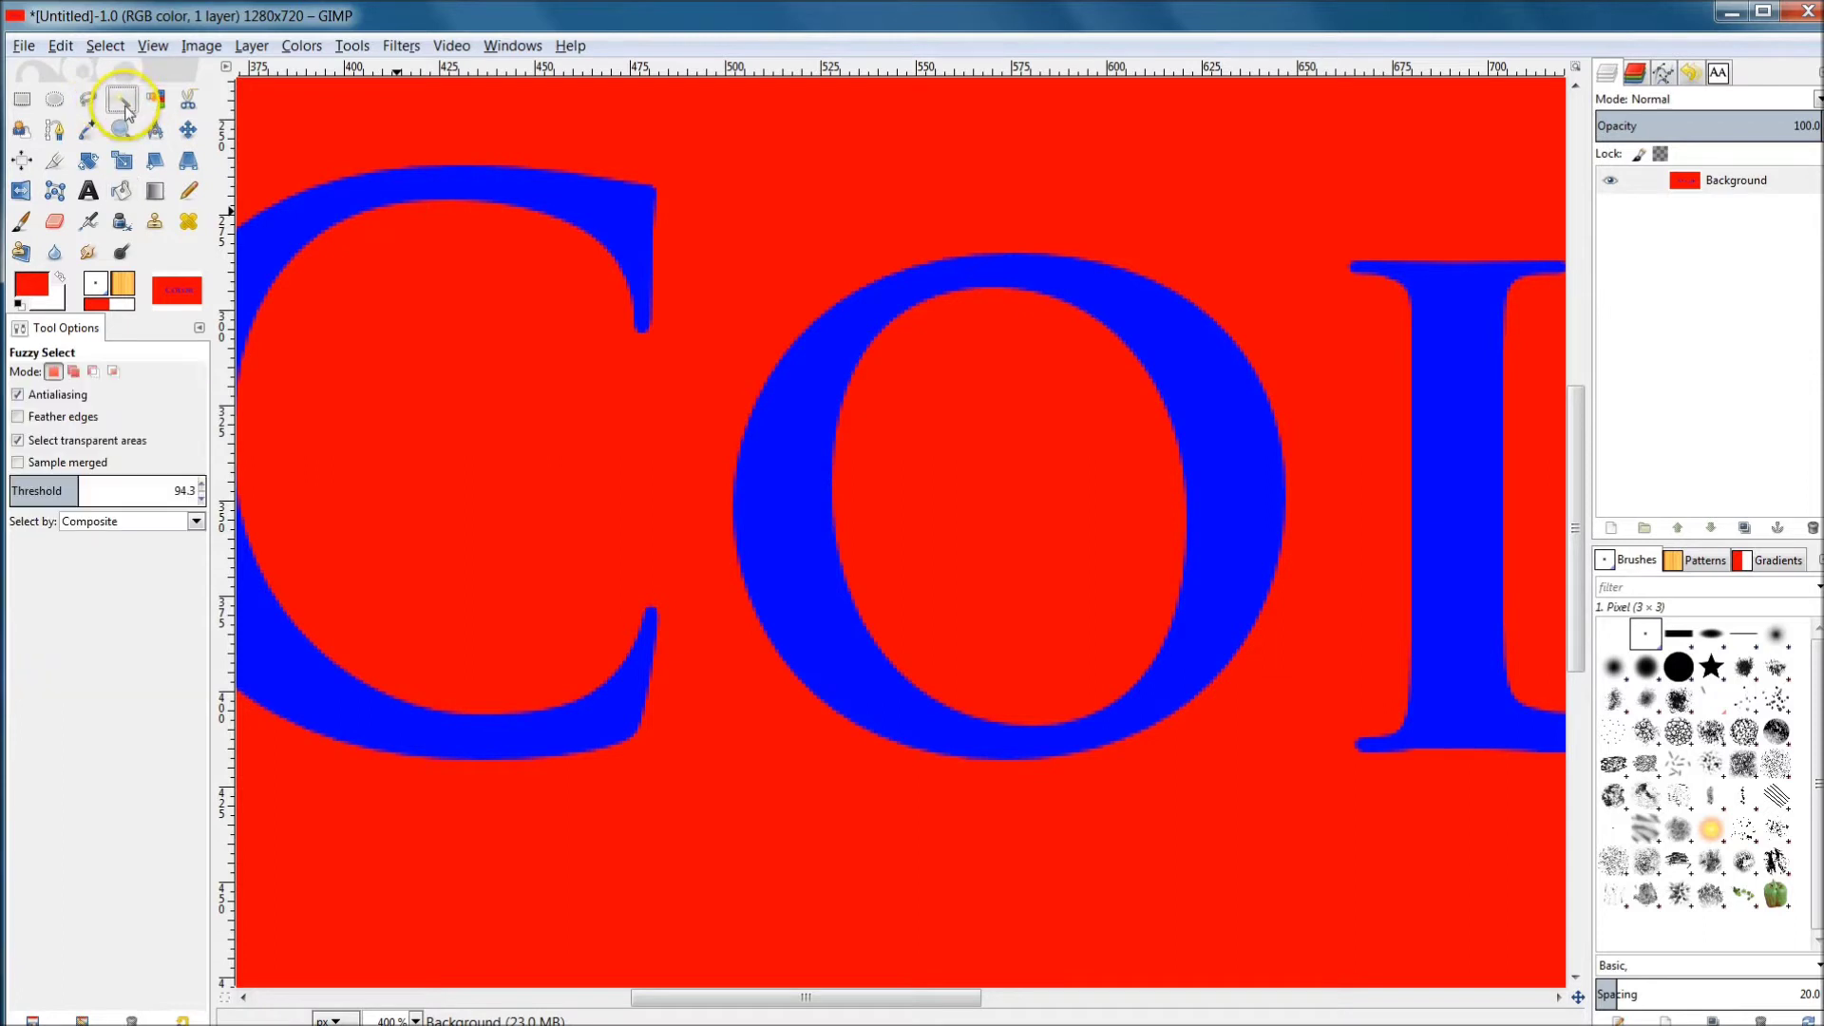
left_click(576, 353)
Reselect the red area at threshold 137.2, then again at threshold 50.5
scroll(423, 180, "up", 6)
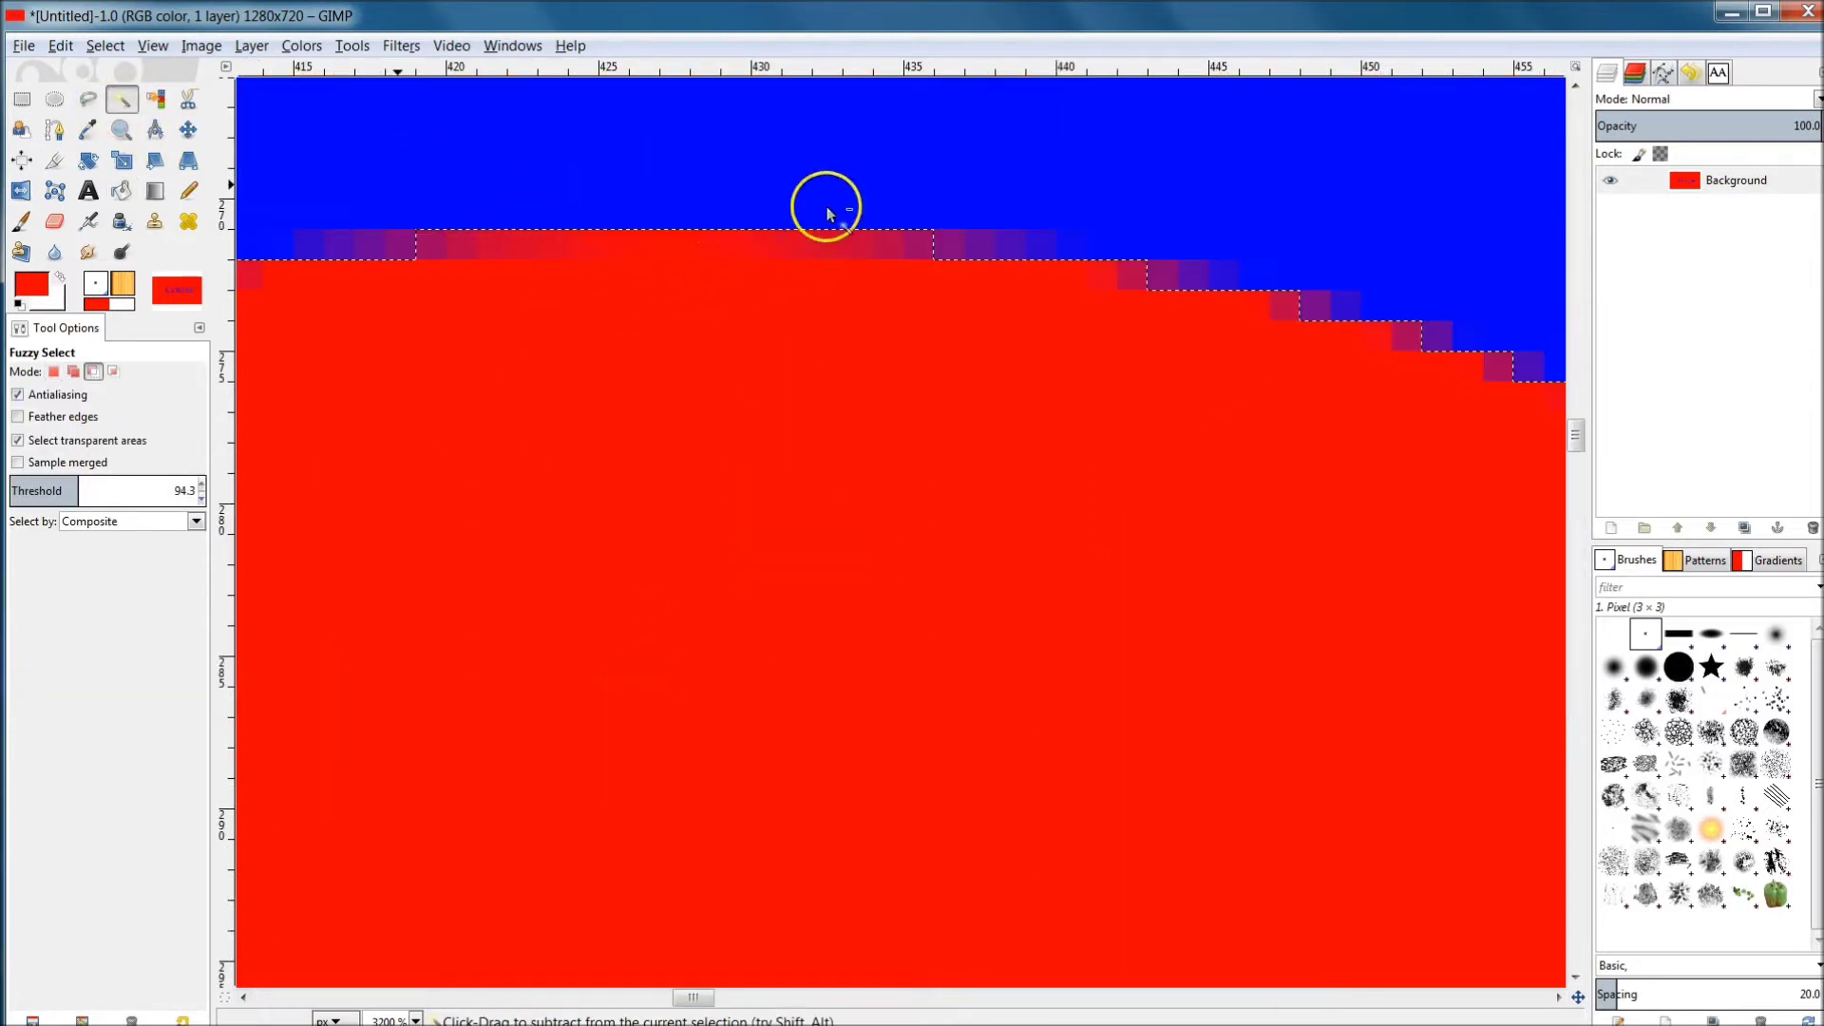
scroll(904, 247, "up", 3)
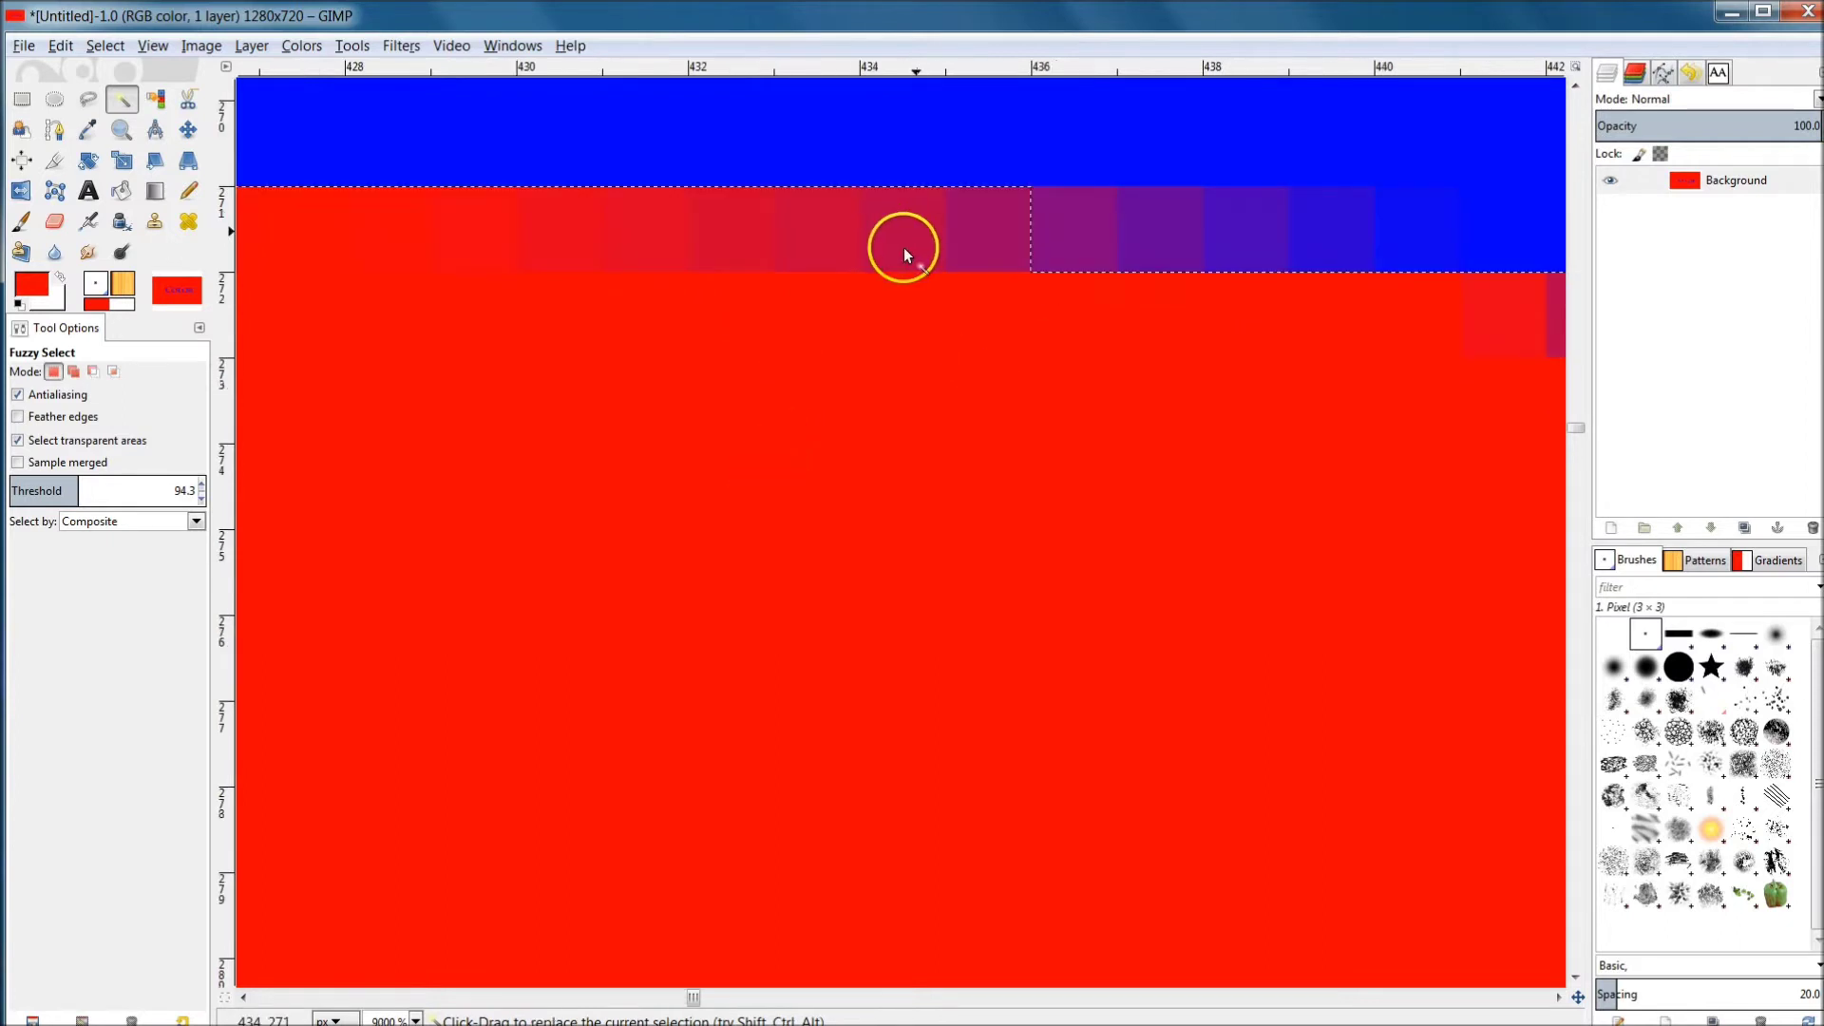
scroll(1024, 328, "down", 2)
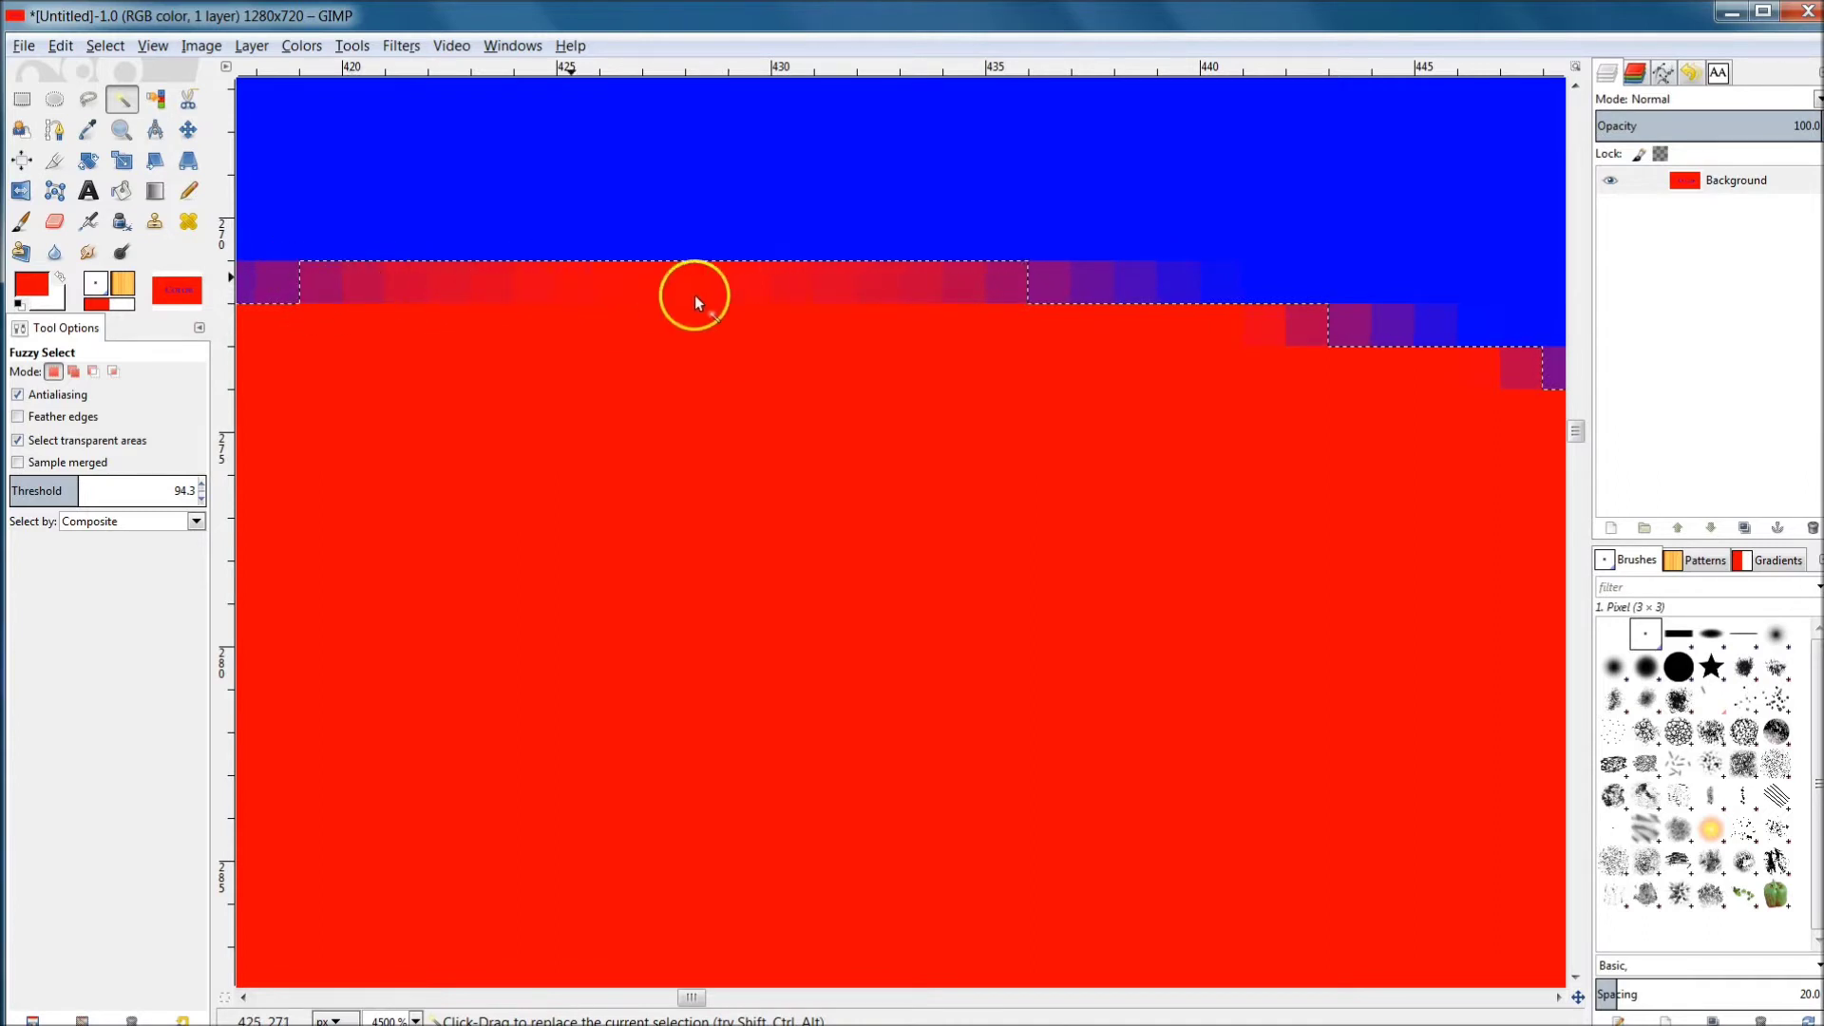
key("ctrl")
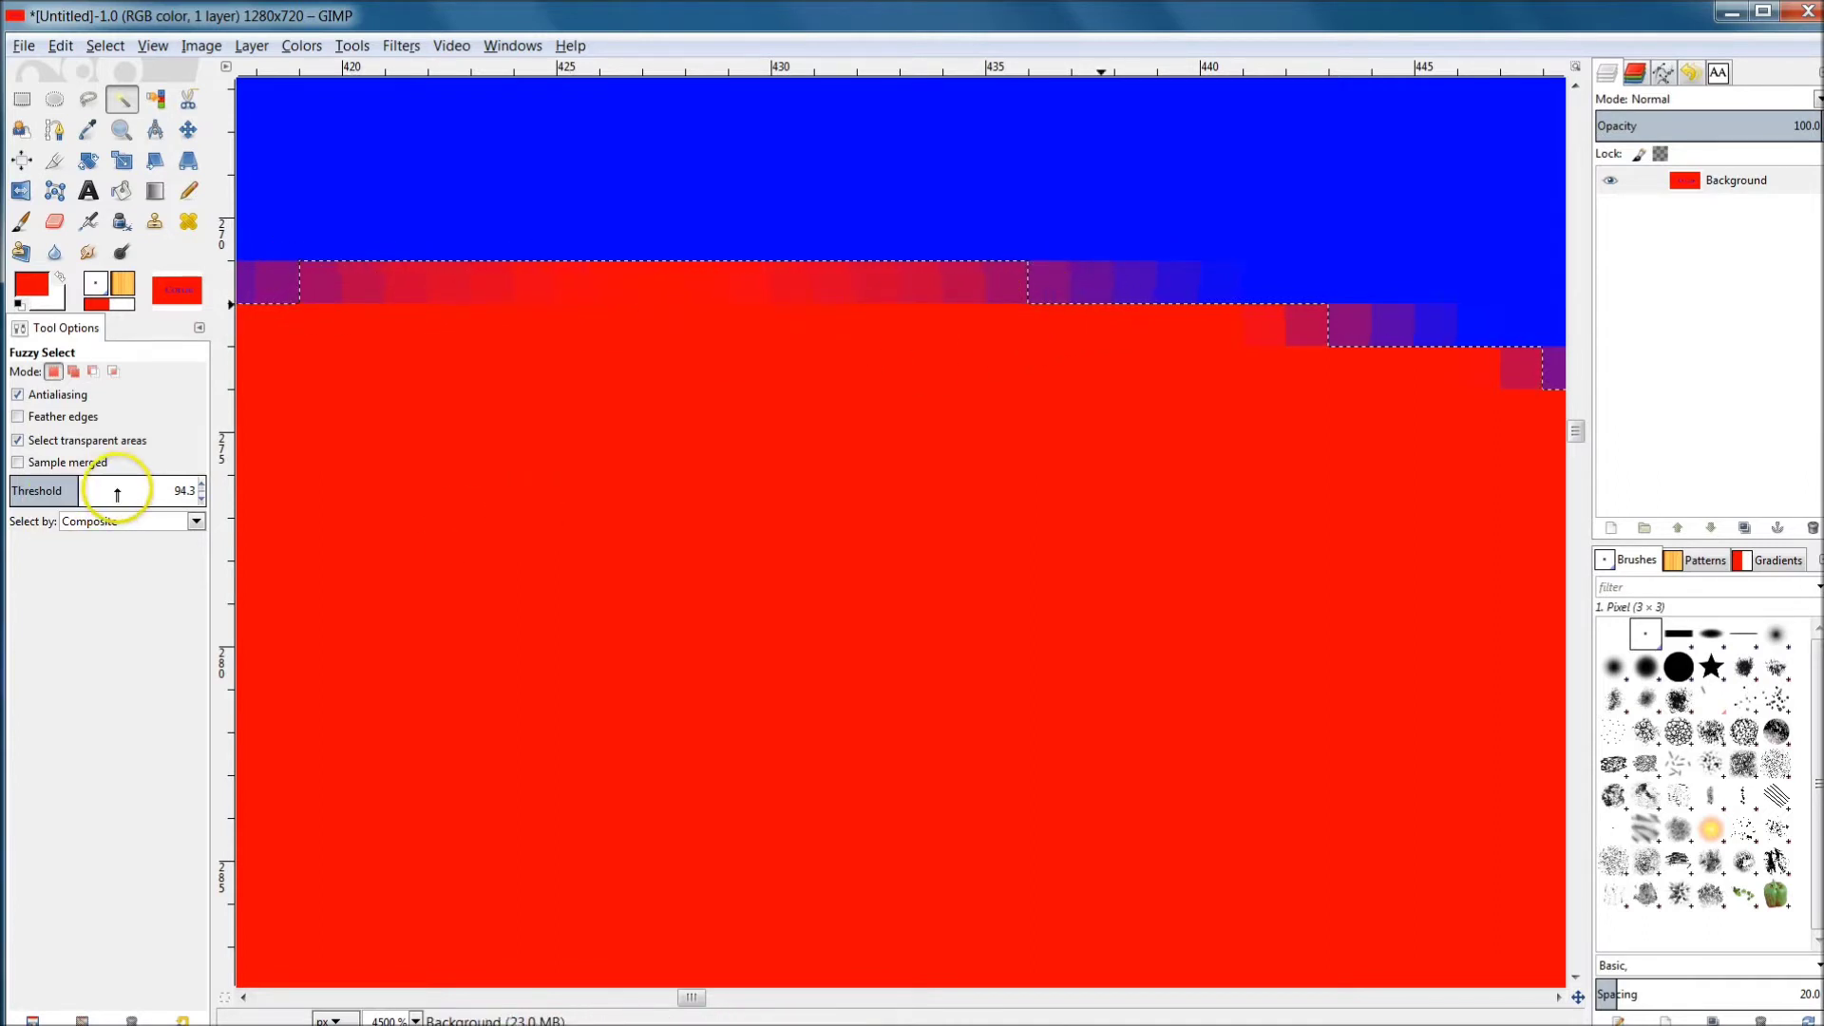
left_click(107, 493)
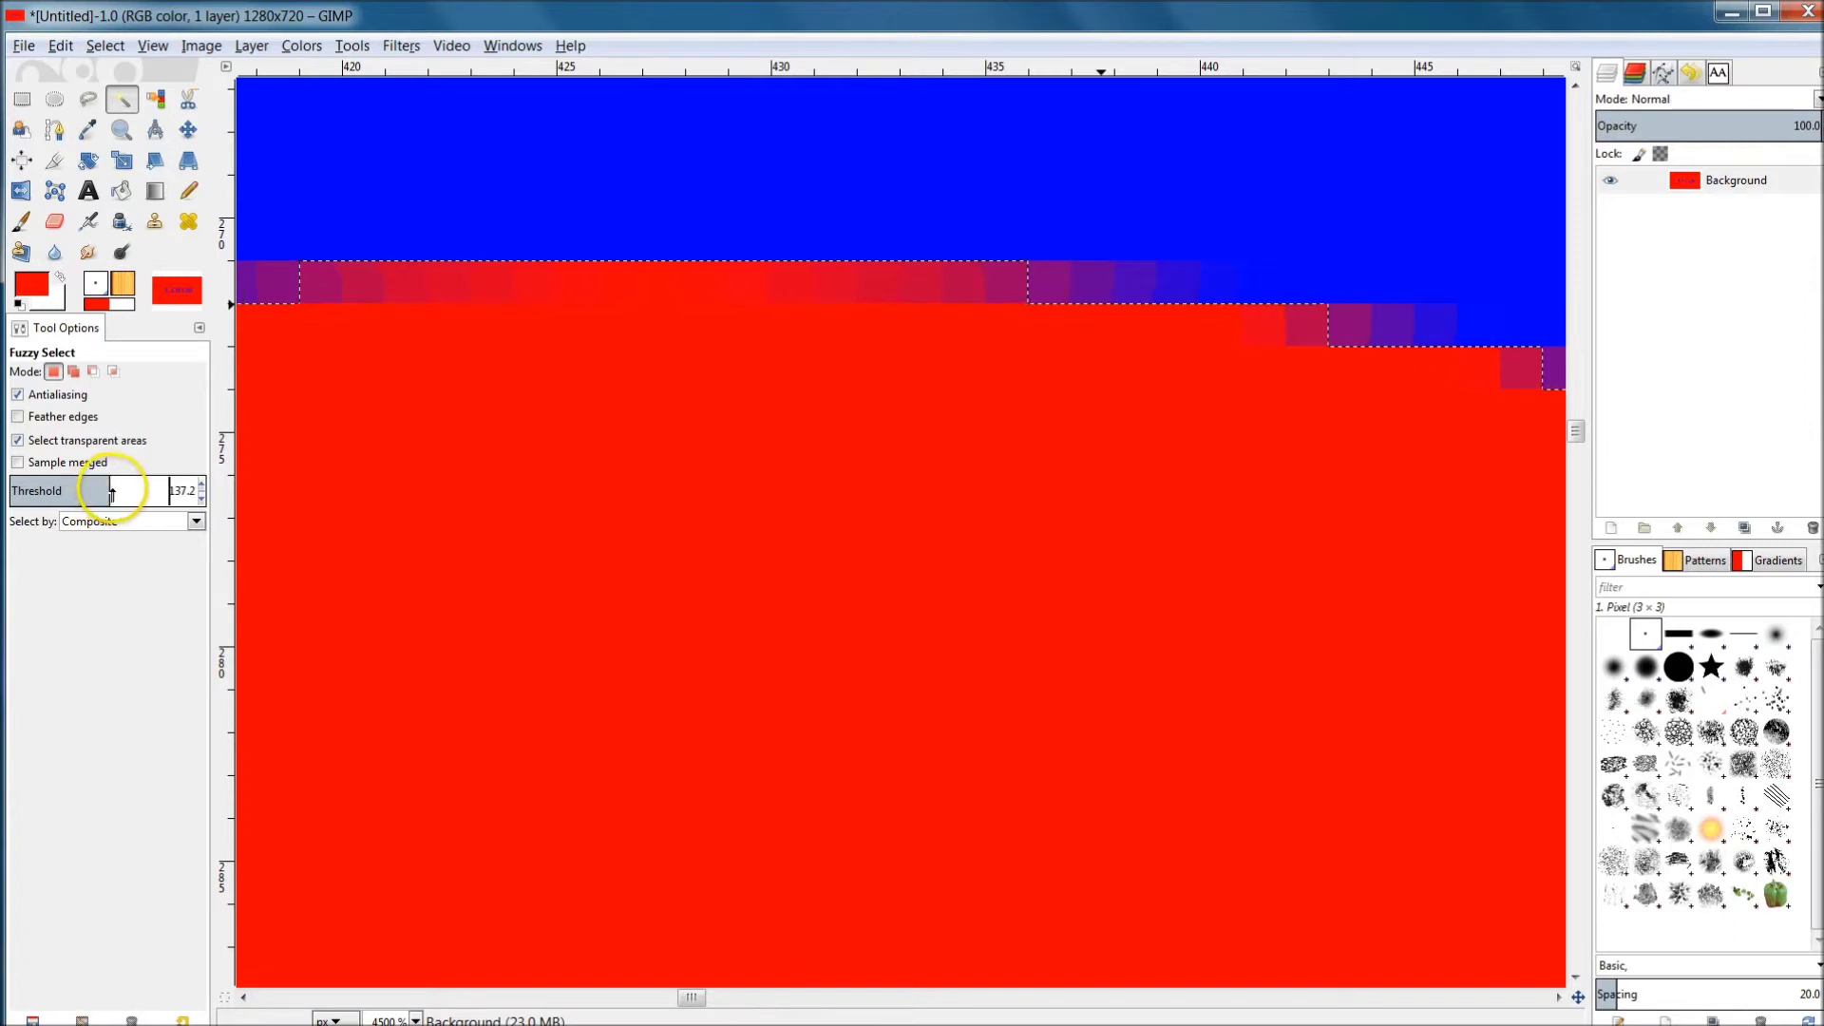
left_click_drag(122, 492, 96, 495)
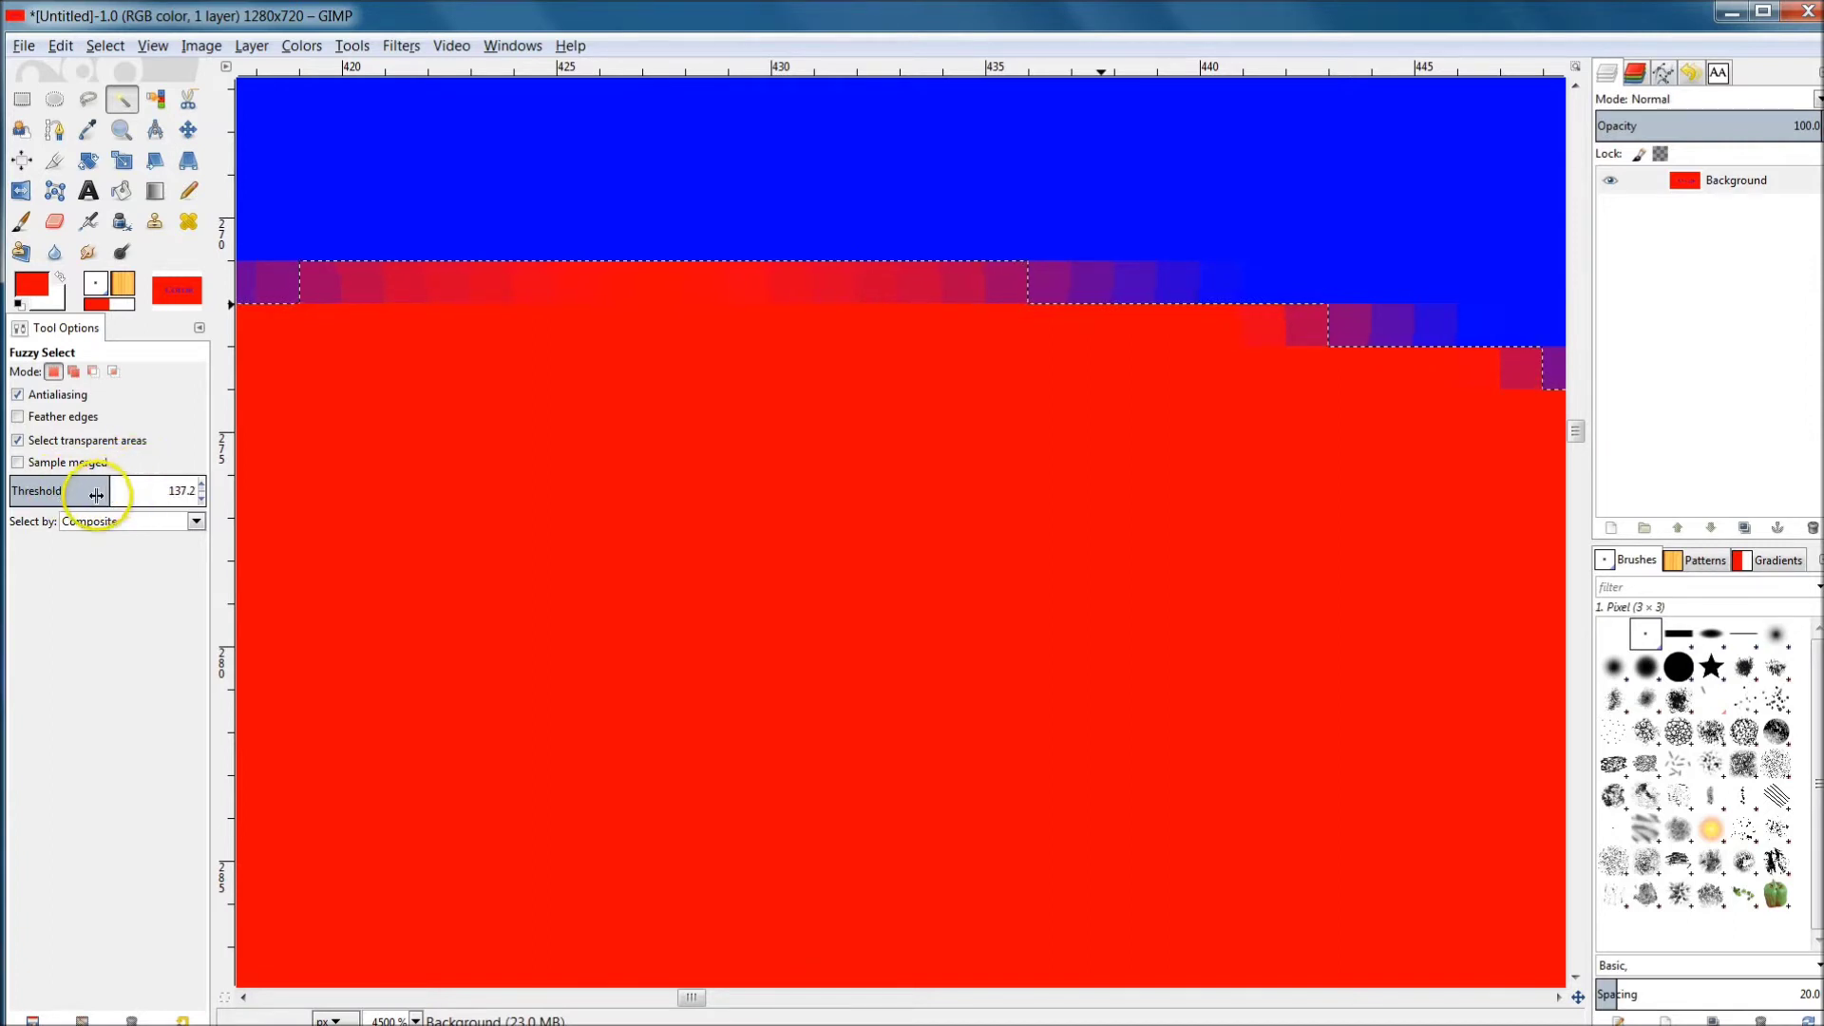
left_click(789, 469)
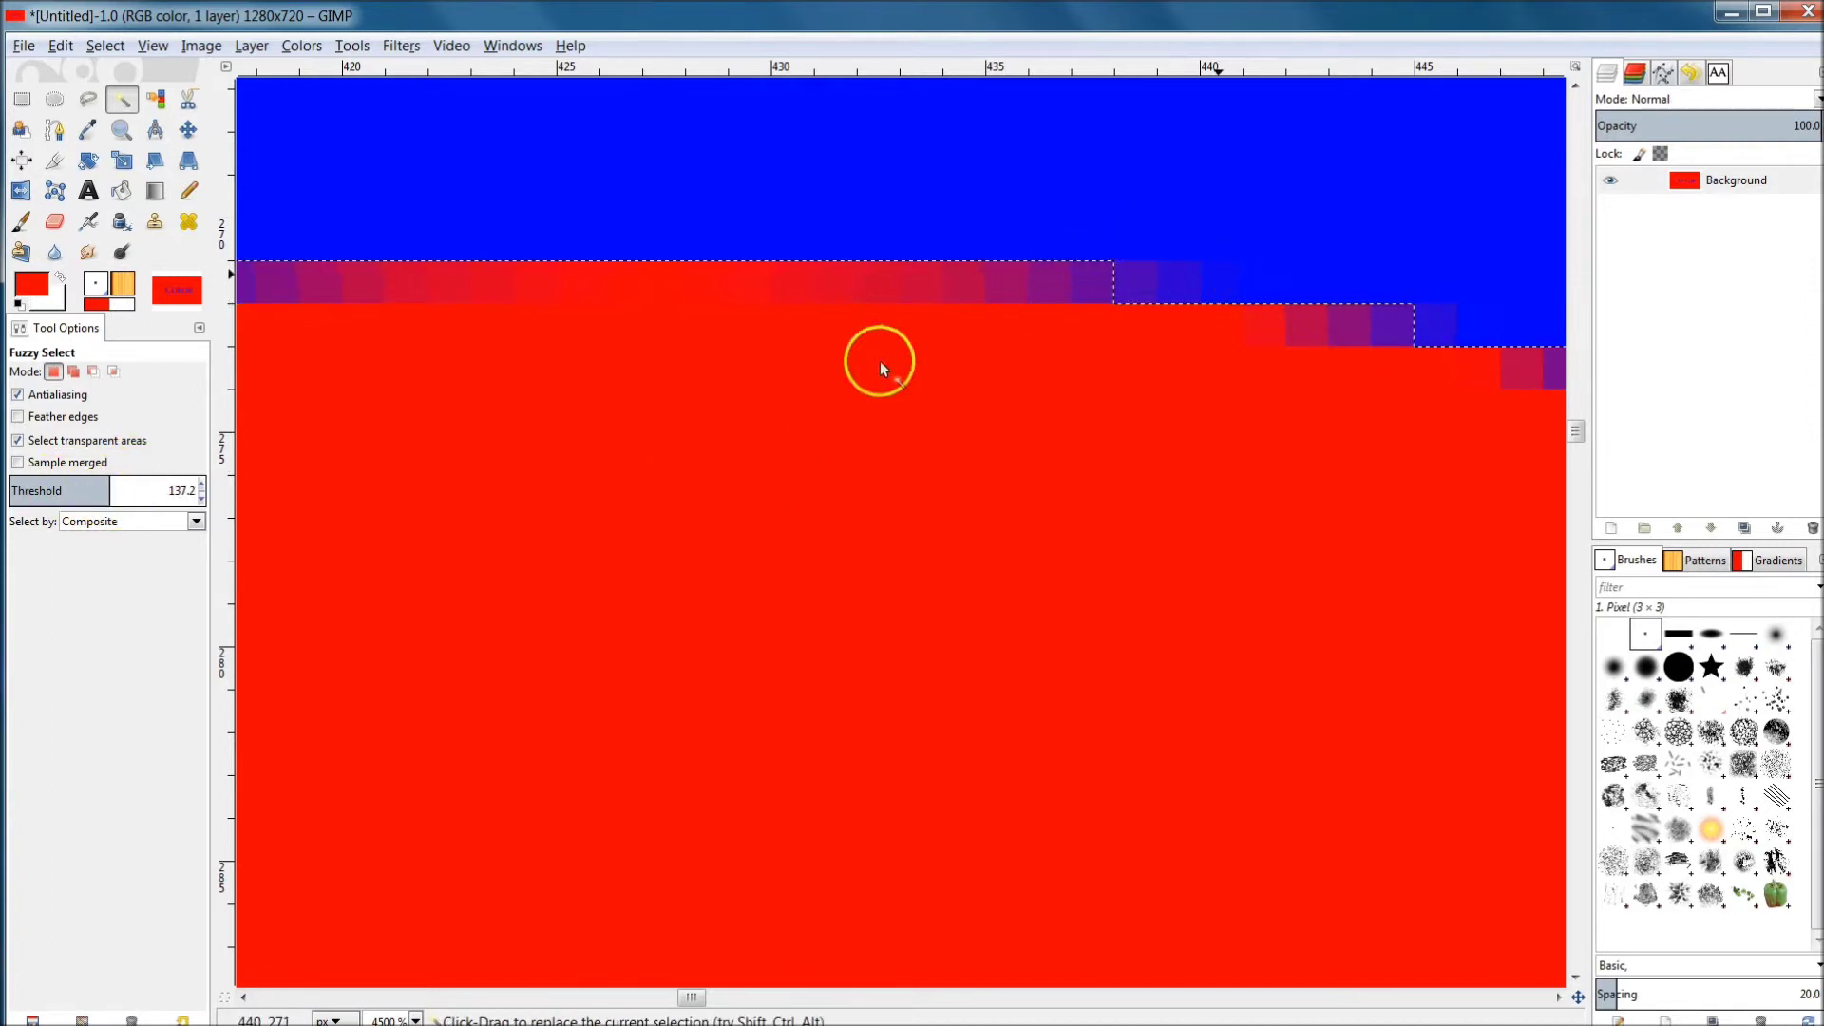
left_click_drag(82, 495, 47, 494)
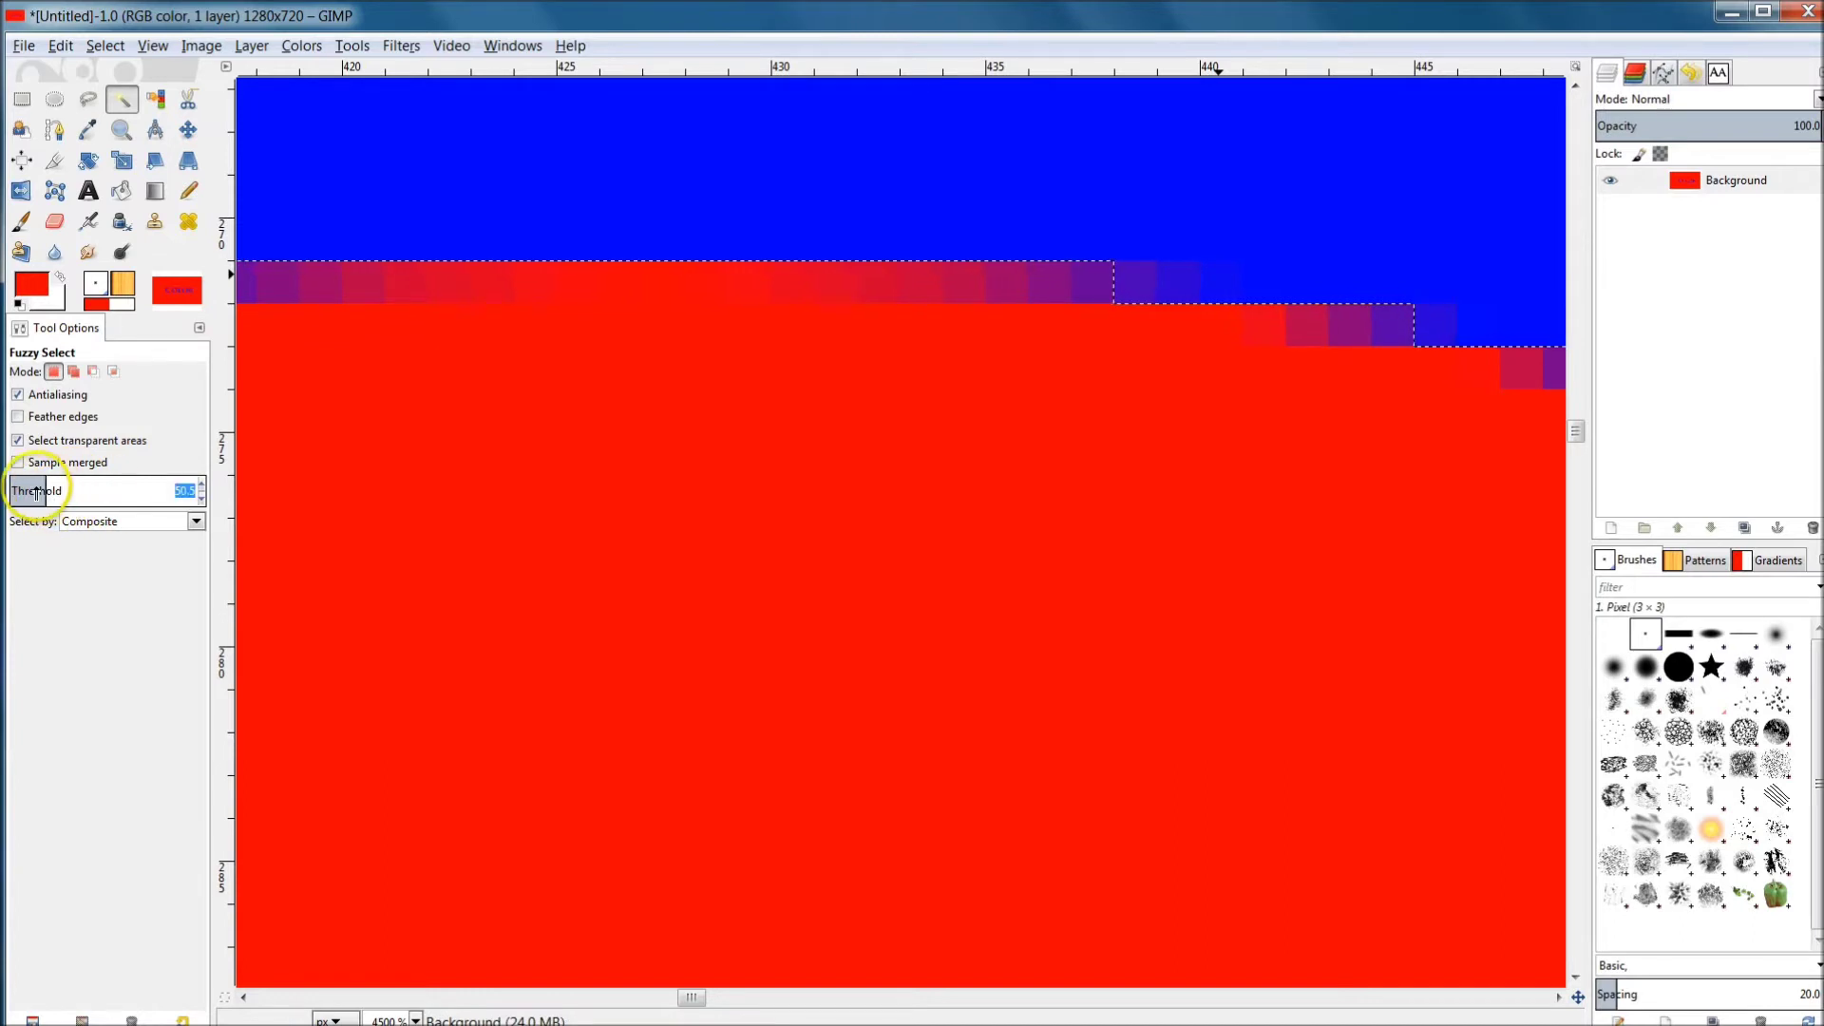
left_click(1081, 385)
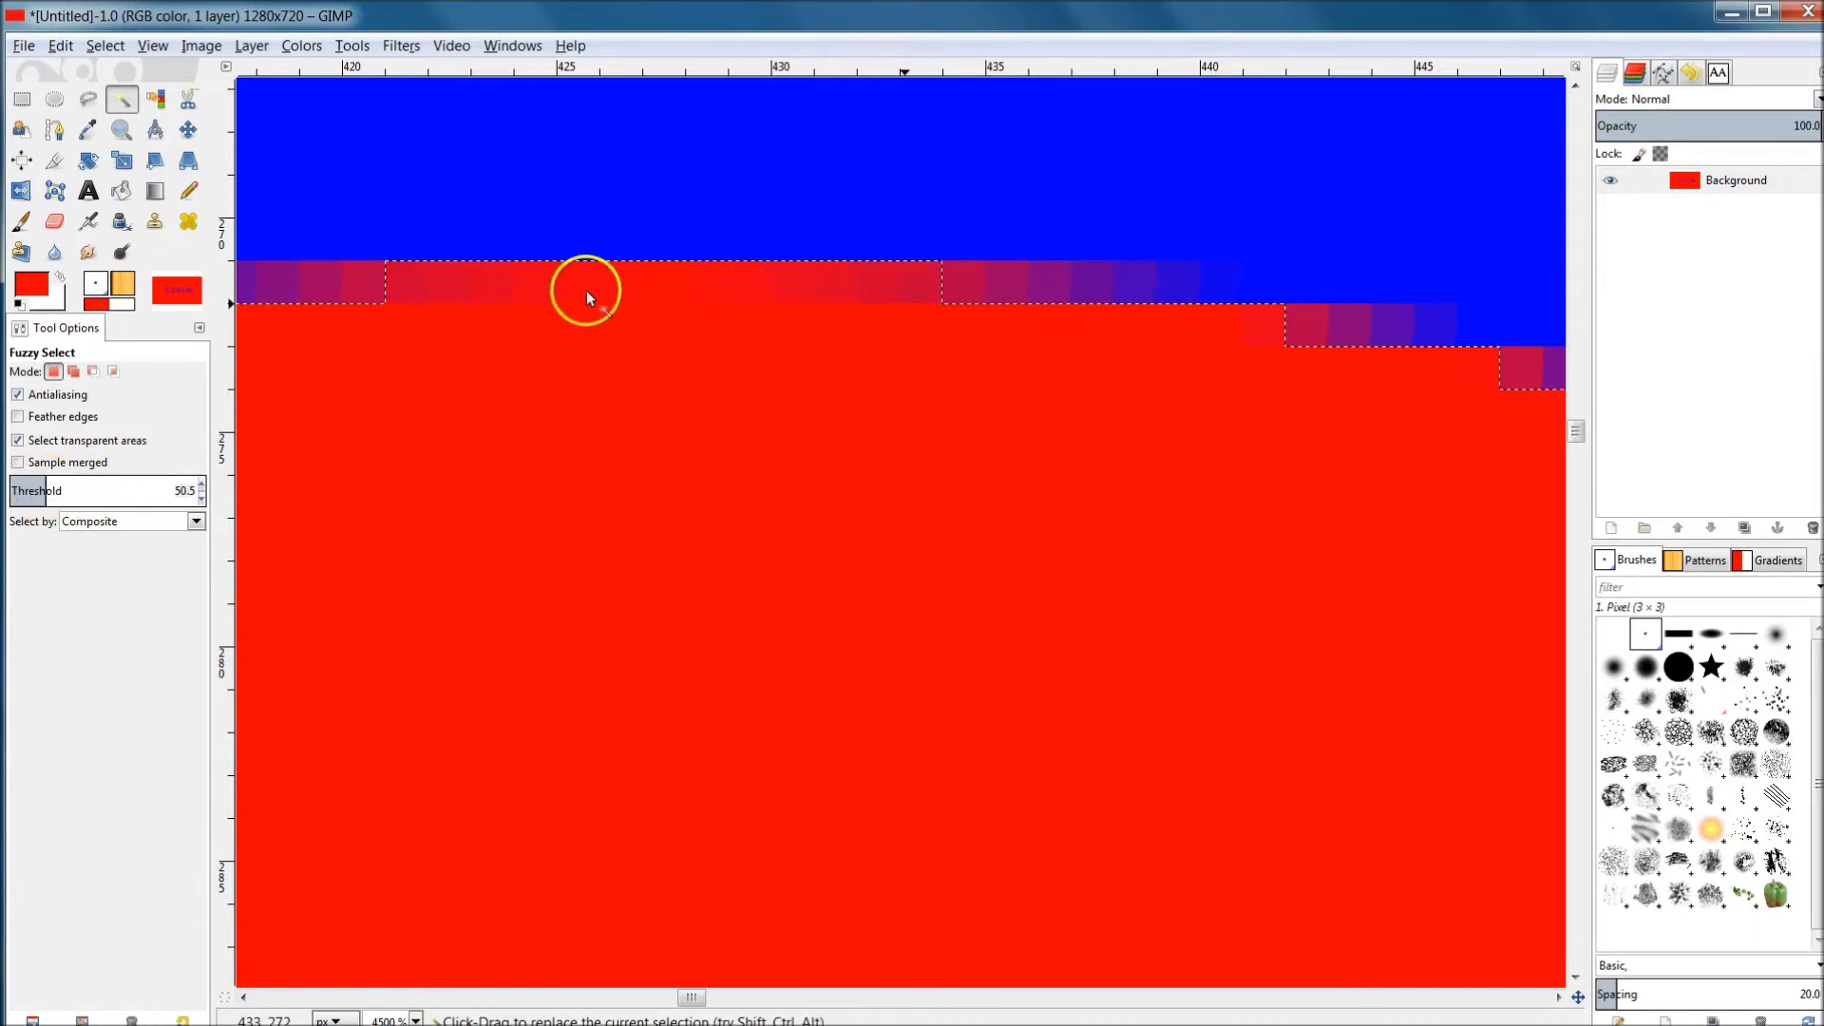
scroll(907, 310, "down", 2, "ctrl")
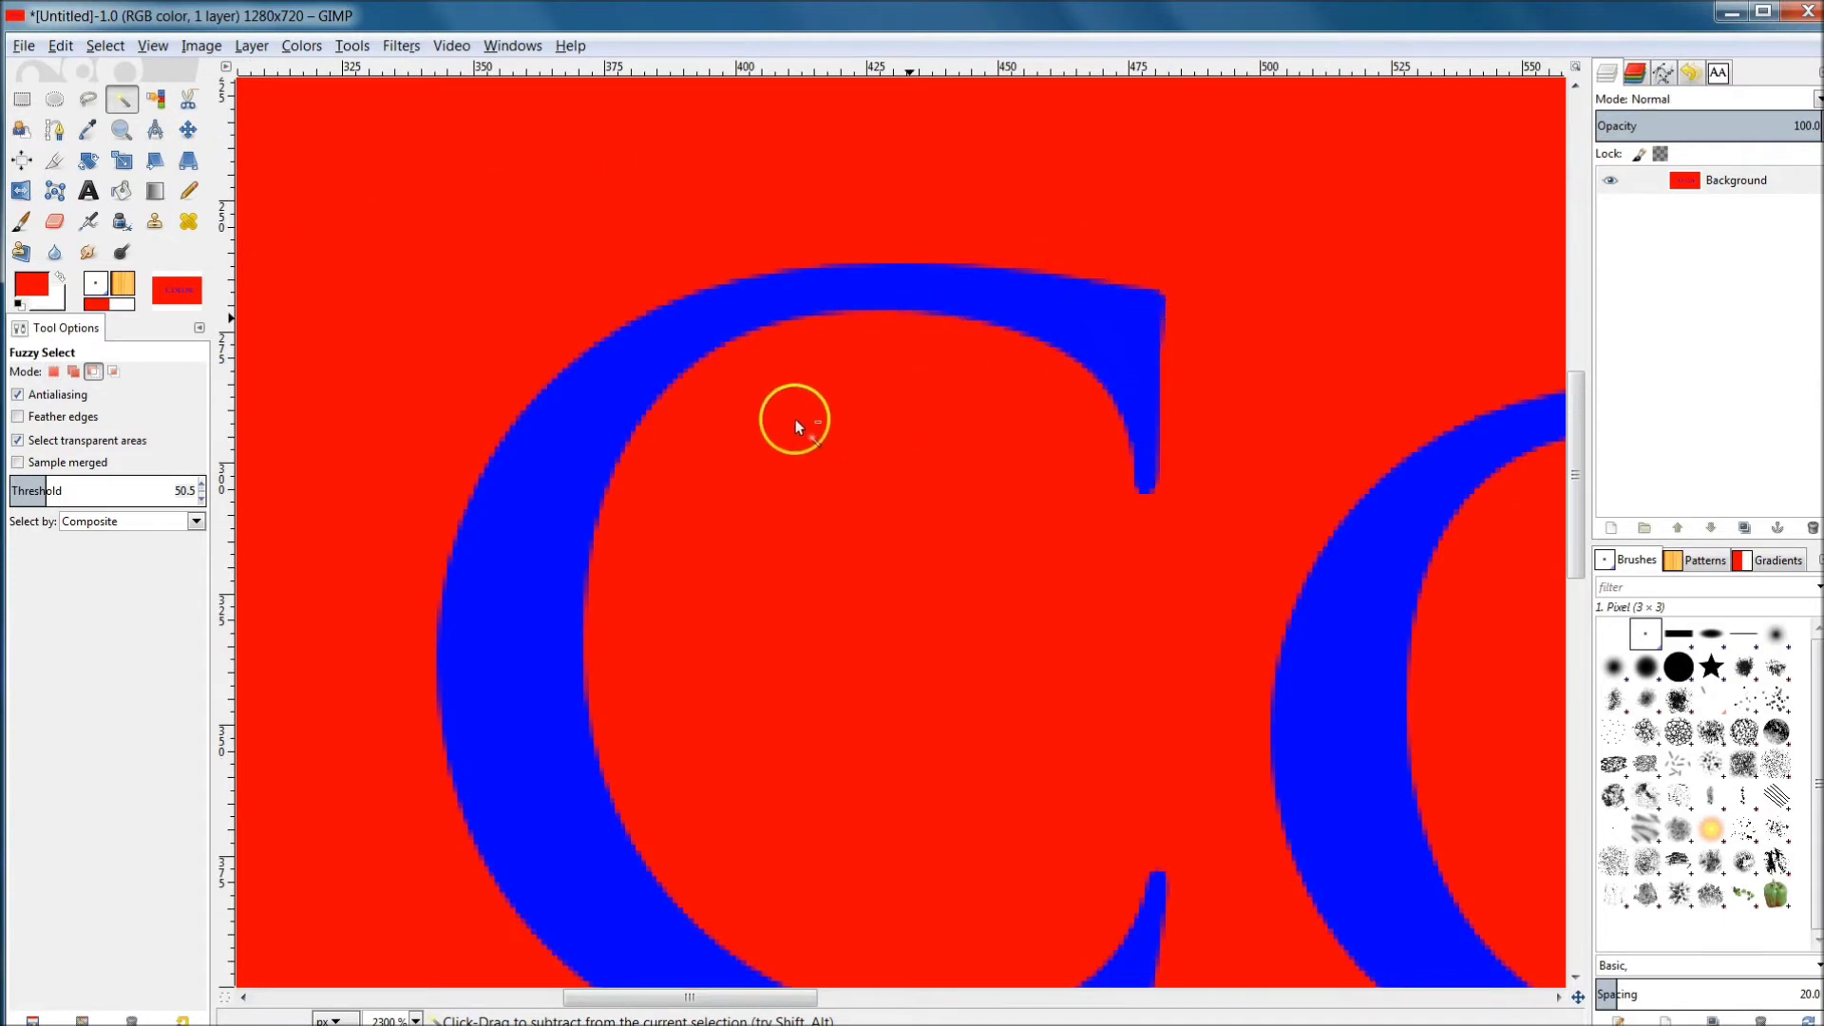
Zoom in and add the inner holes of the R, O and another letter to the selection
scroll(817, 471, "down", 10, "ctrl")
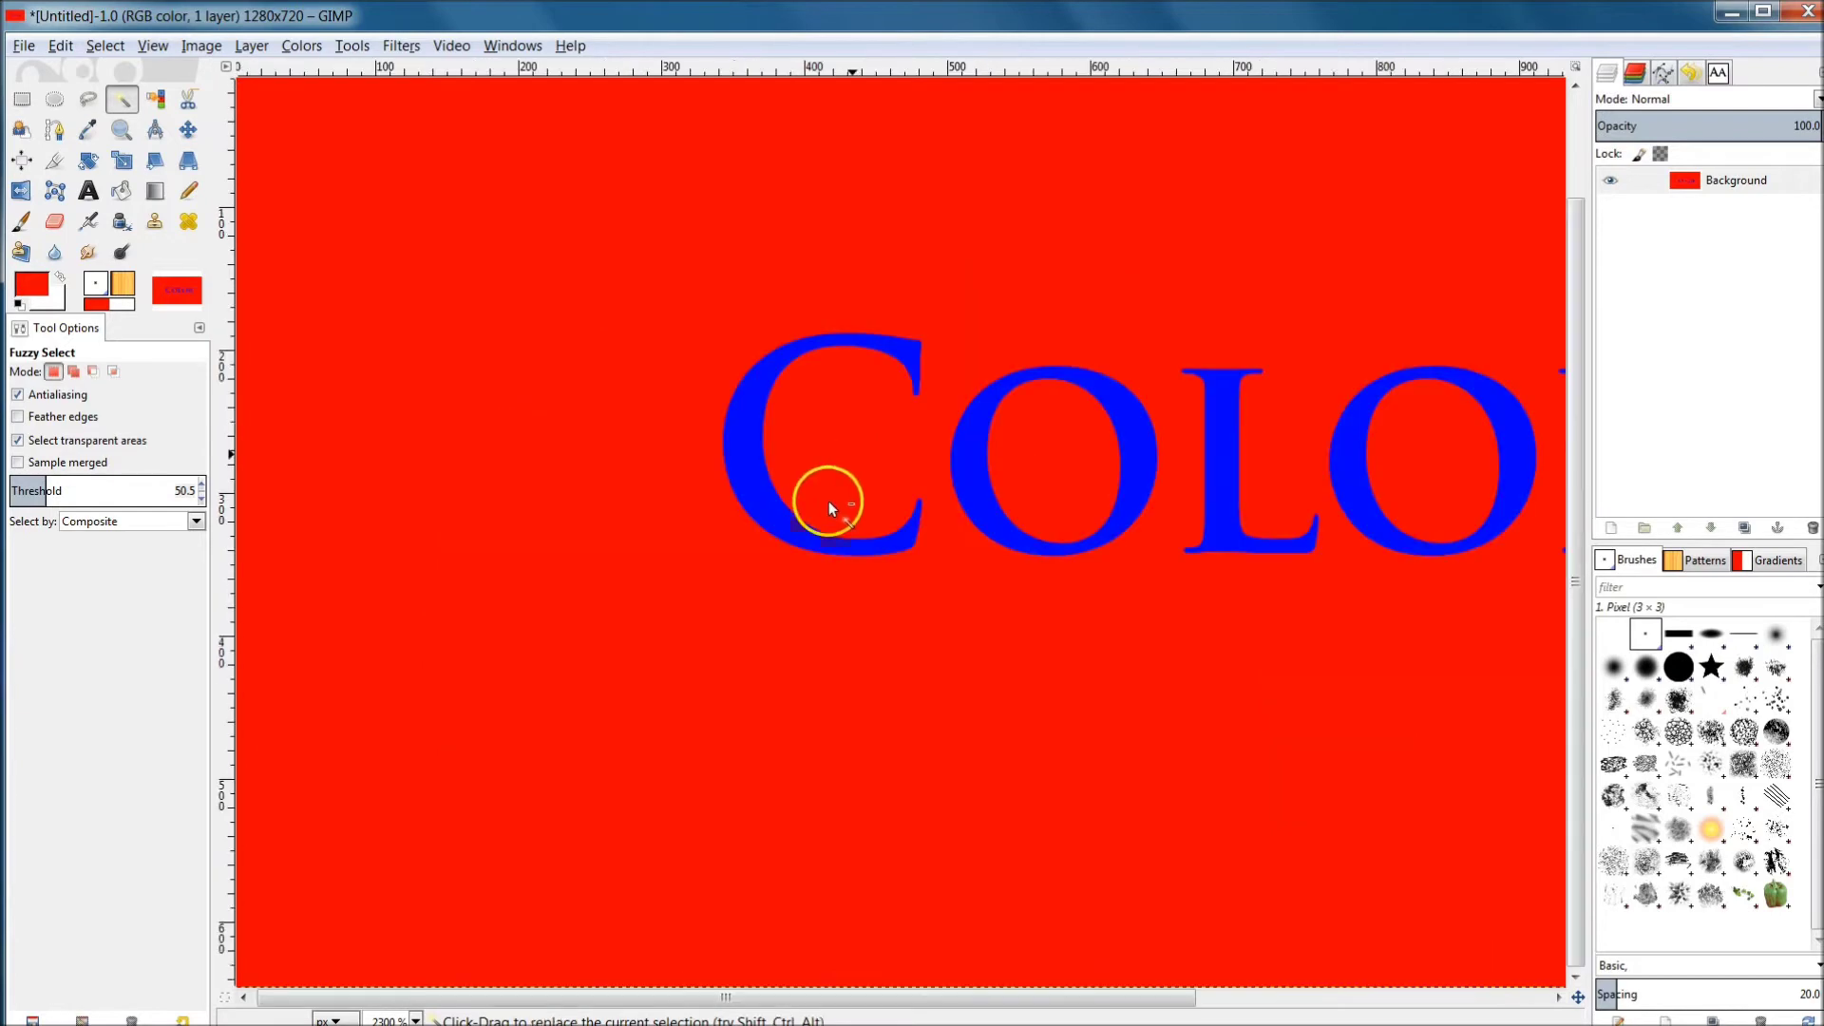
key("3")
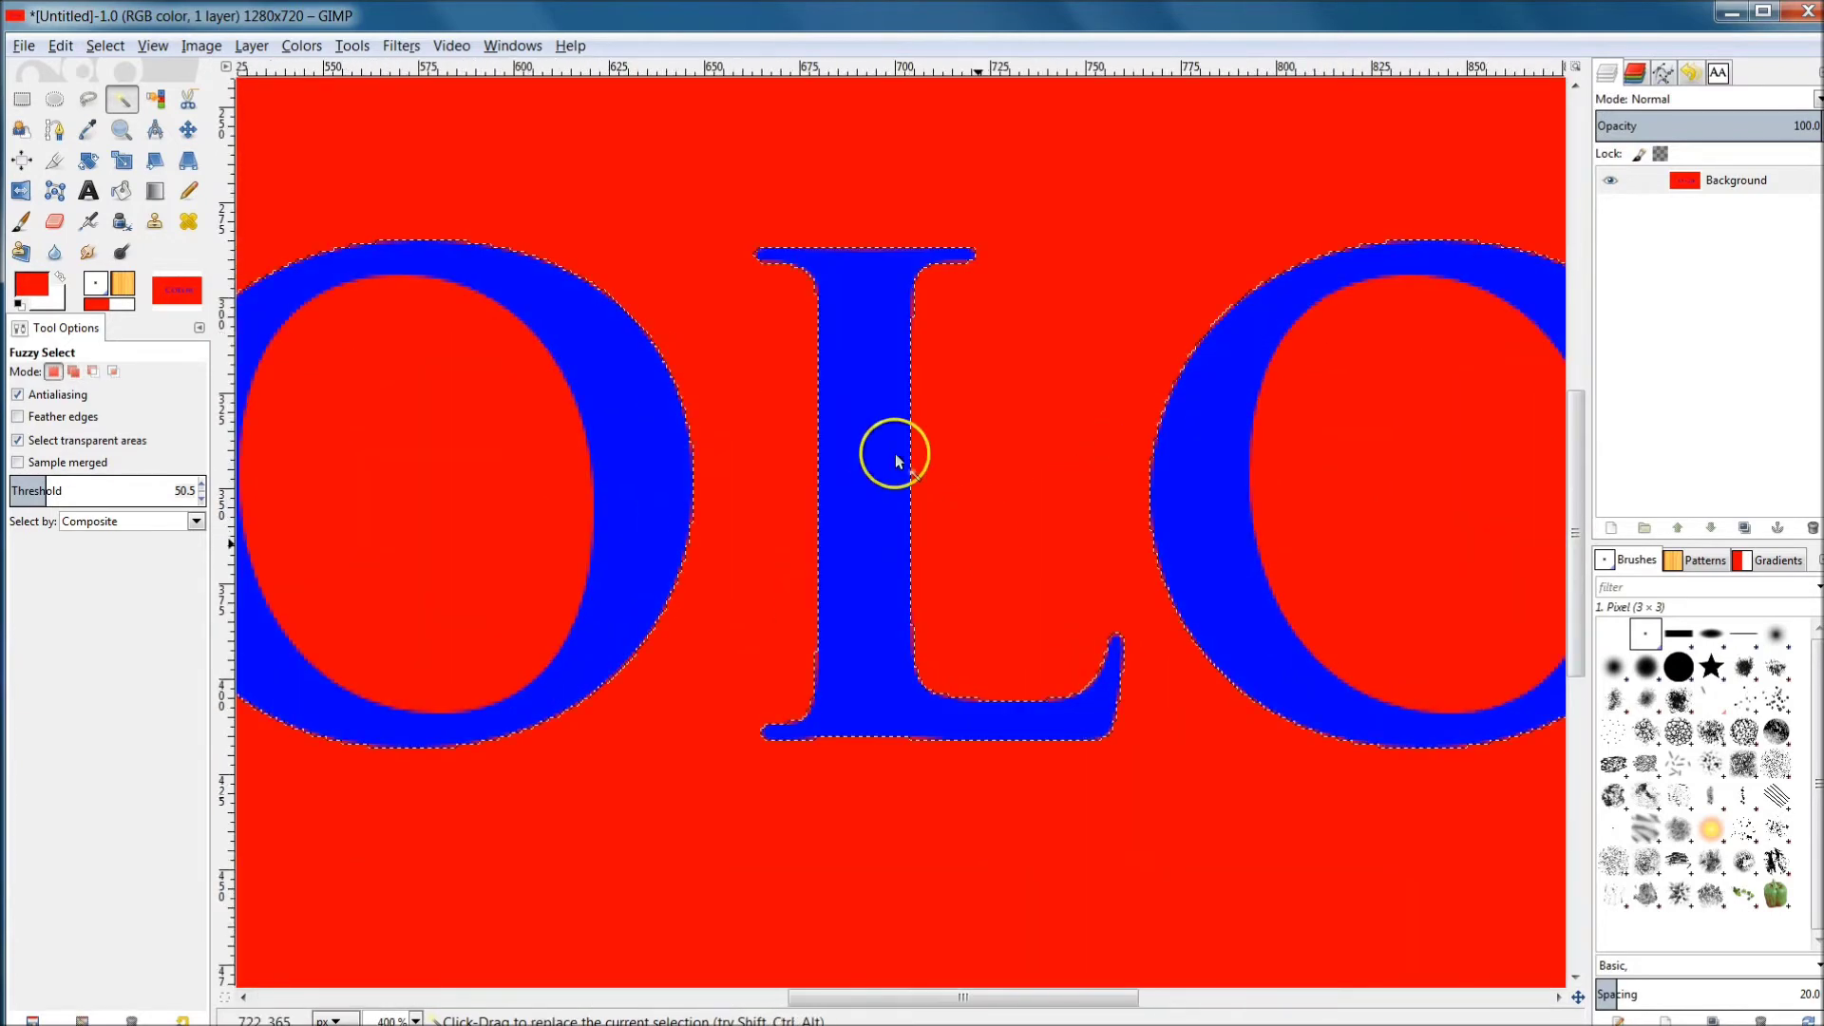
scroll(861, 452, "up", 3, "ctrl")
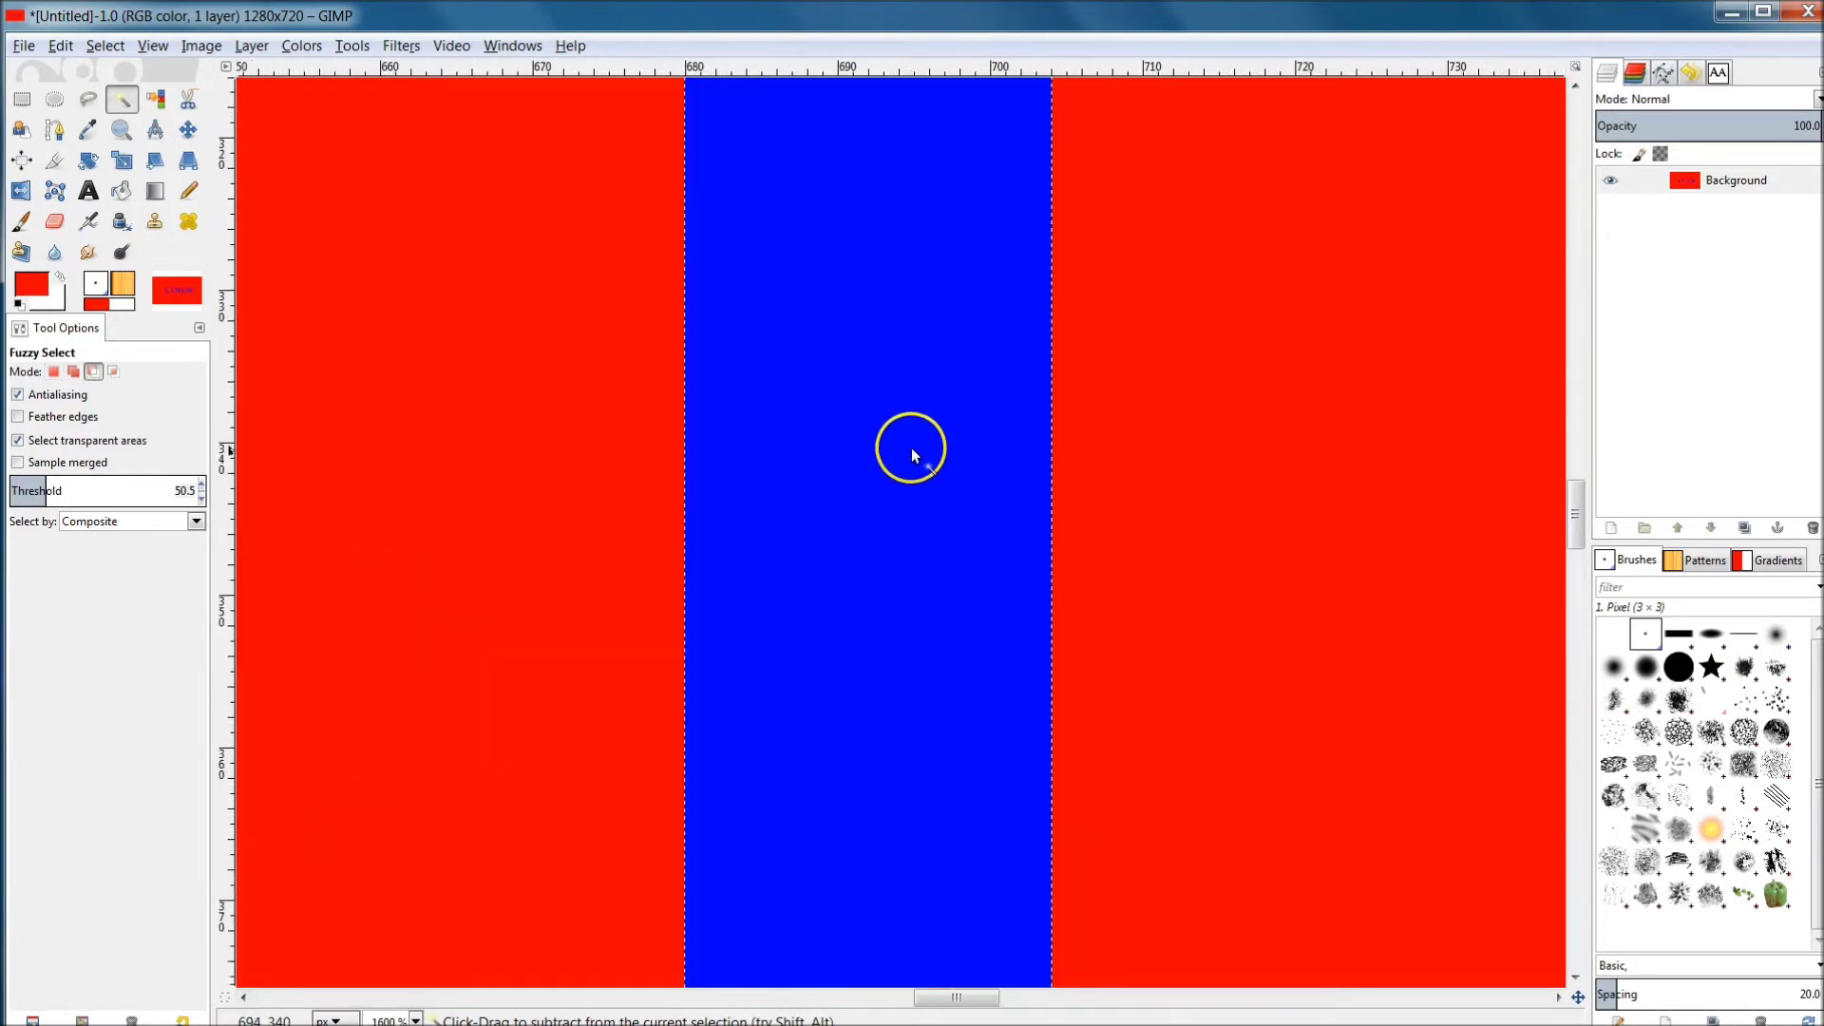
scroll(910, 452, "down", 5, "ctrl")
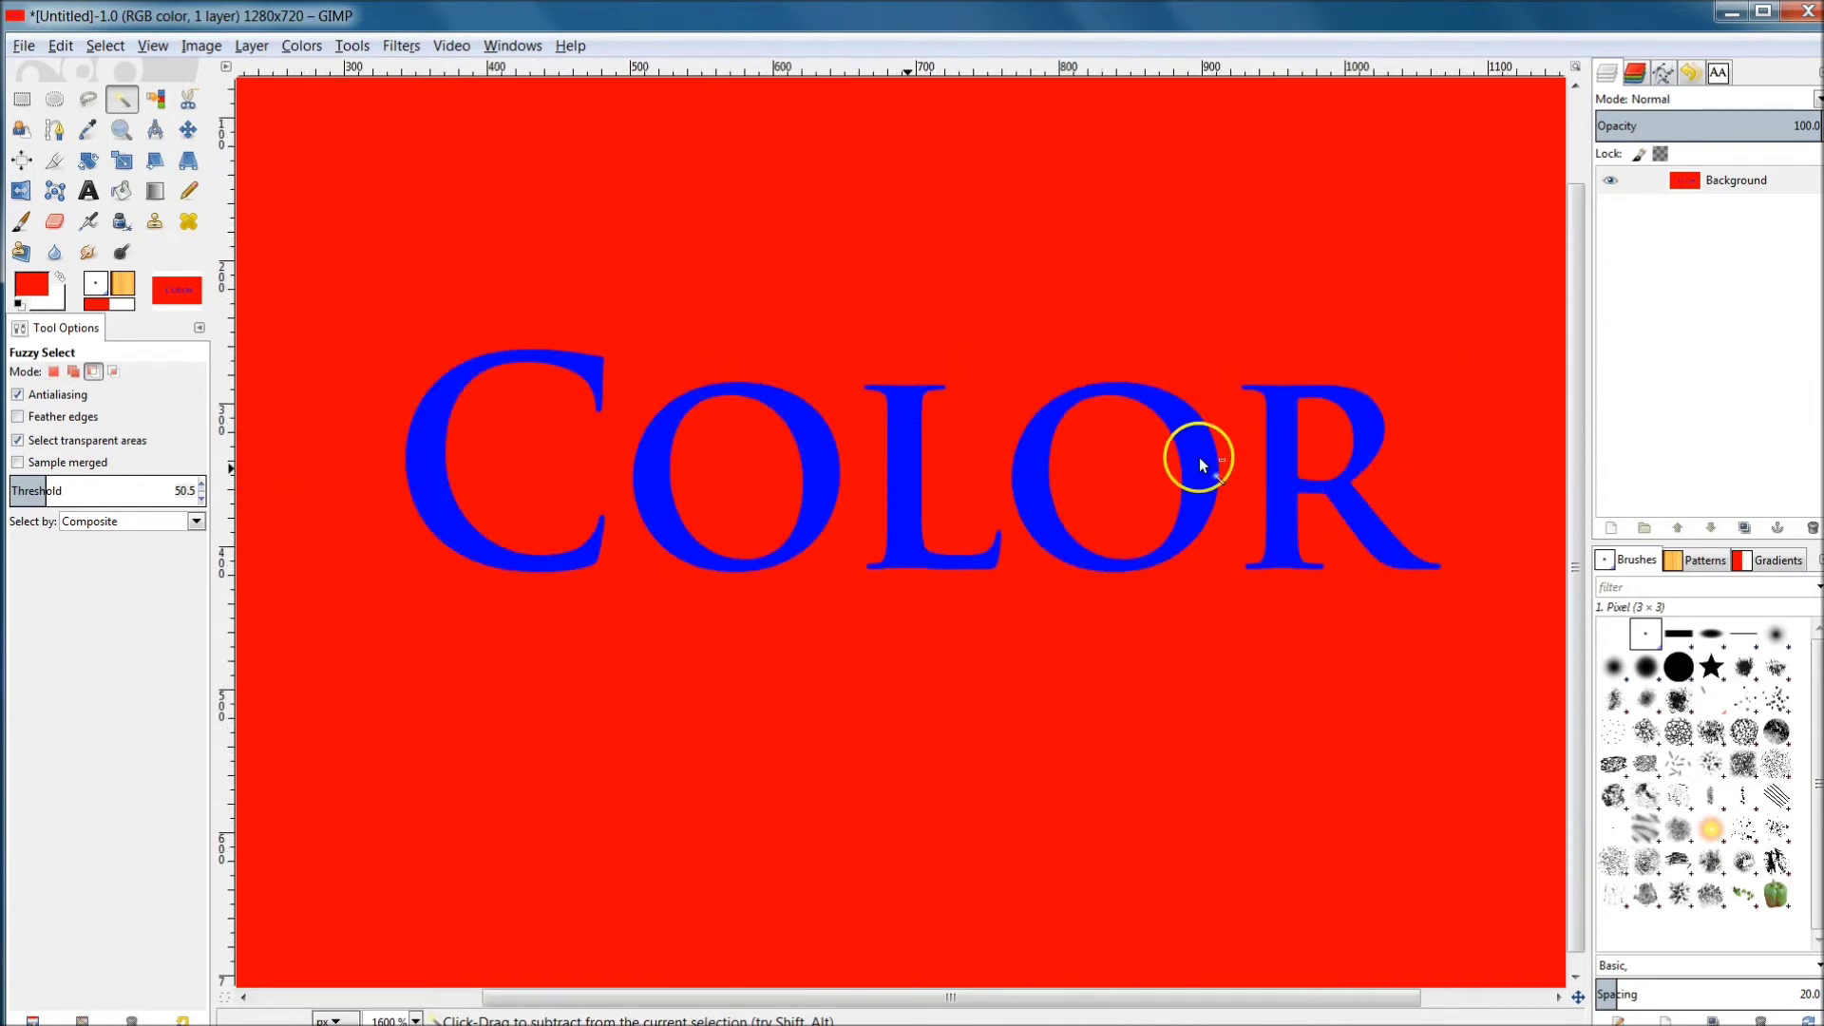
scroll(1200, 460, "up", 3, "ctrl")
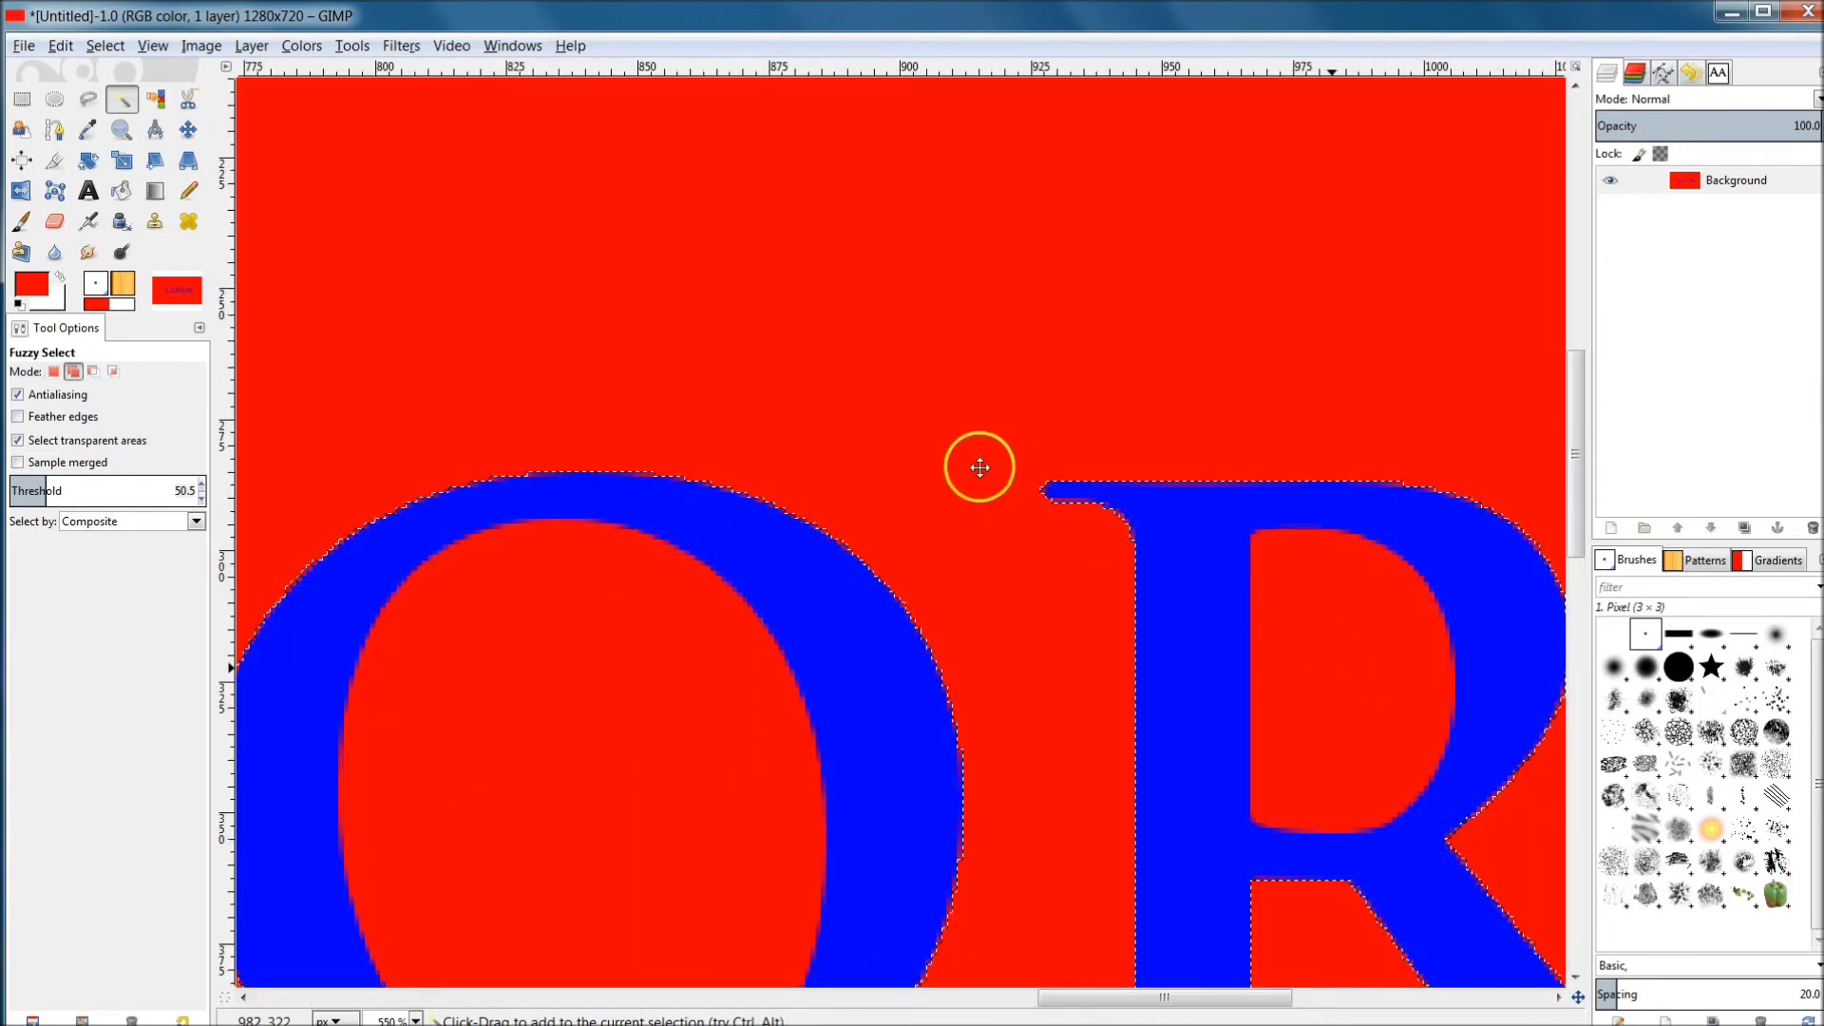
scroll(950, 456, "right", 5)
scroll(1022, 529, "down", 2)
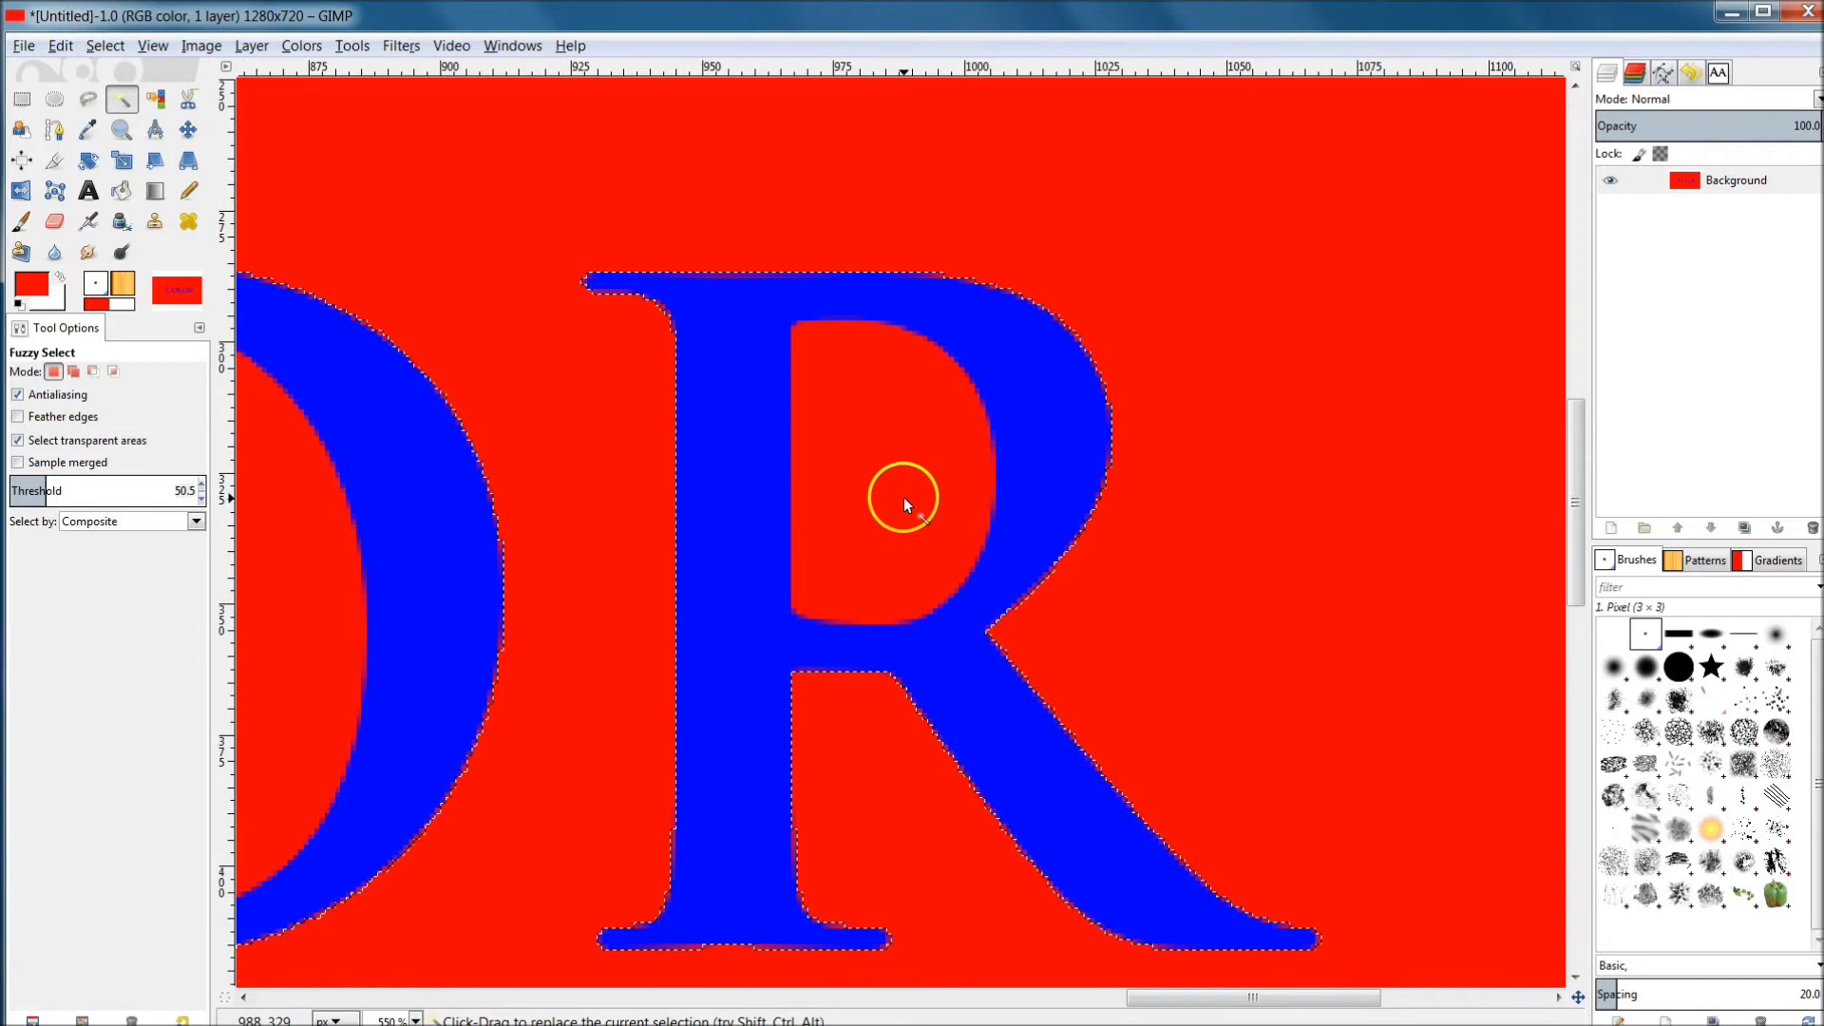
key("shift")
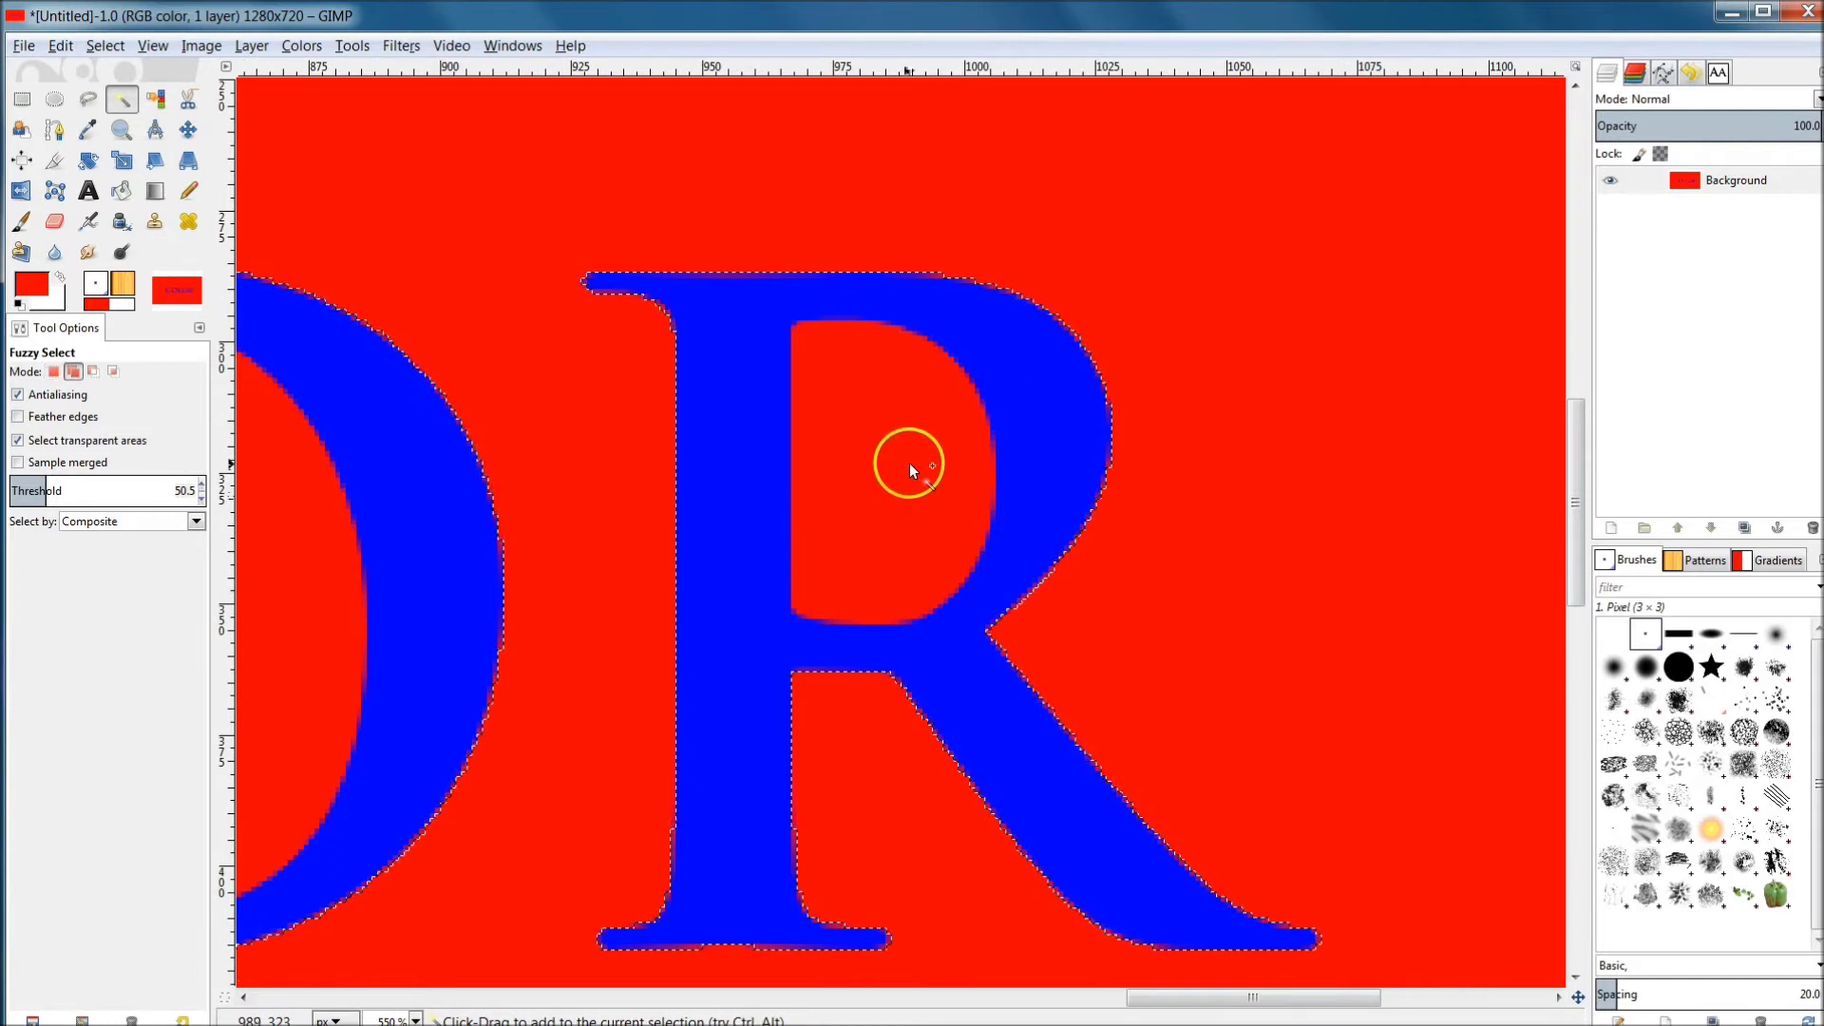
left_click(909, 464, "shift")
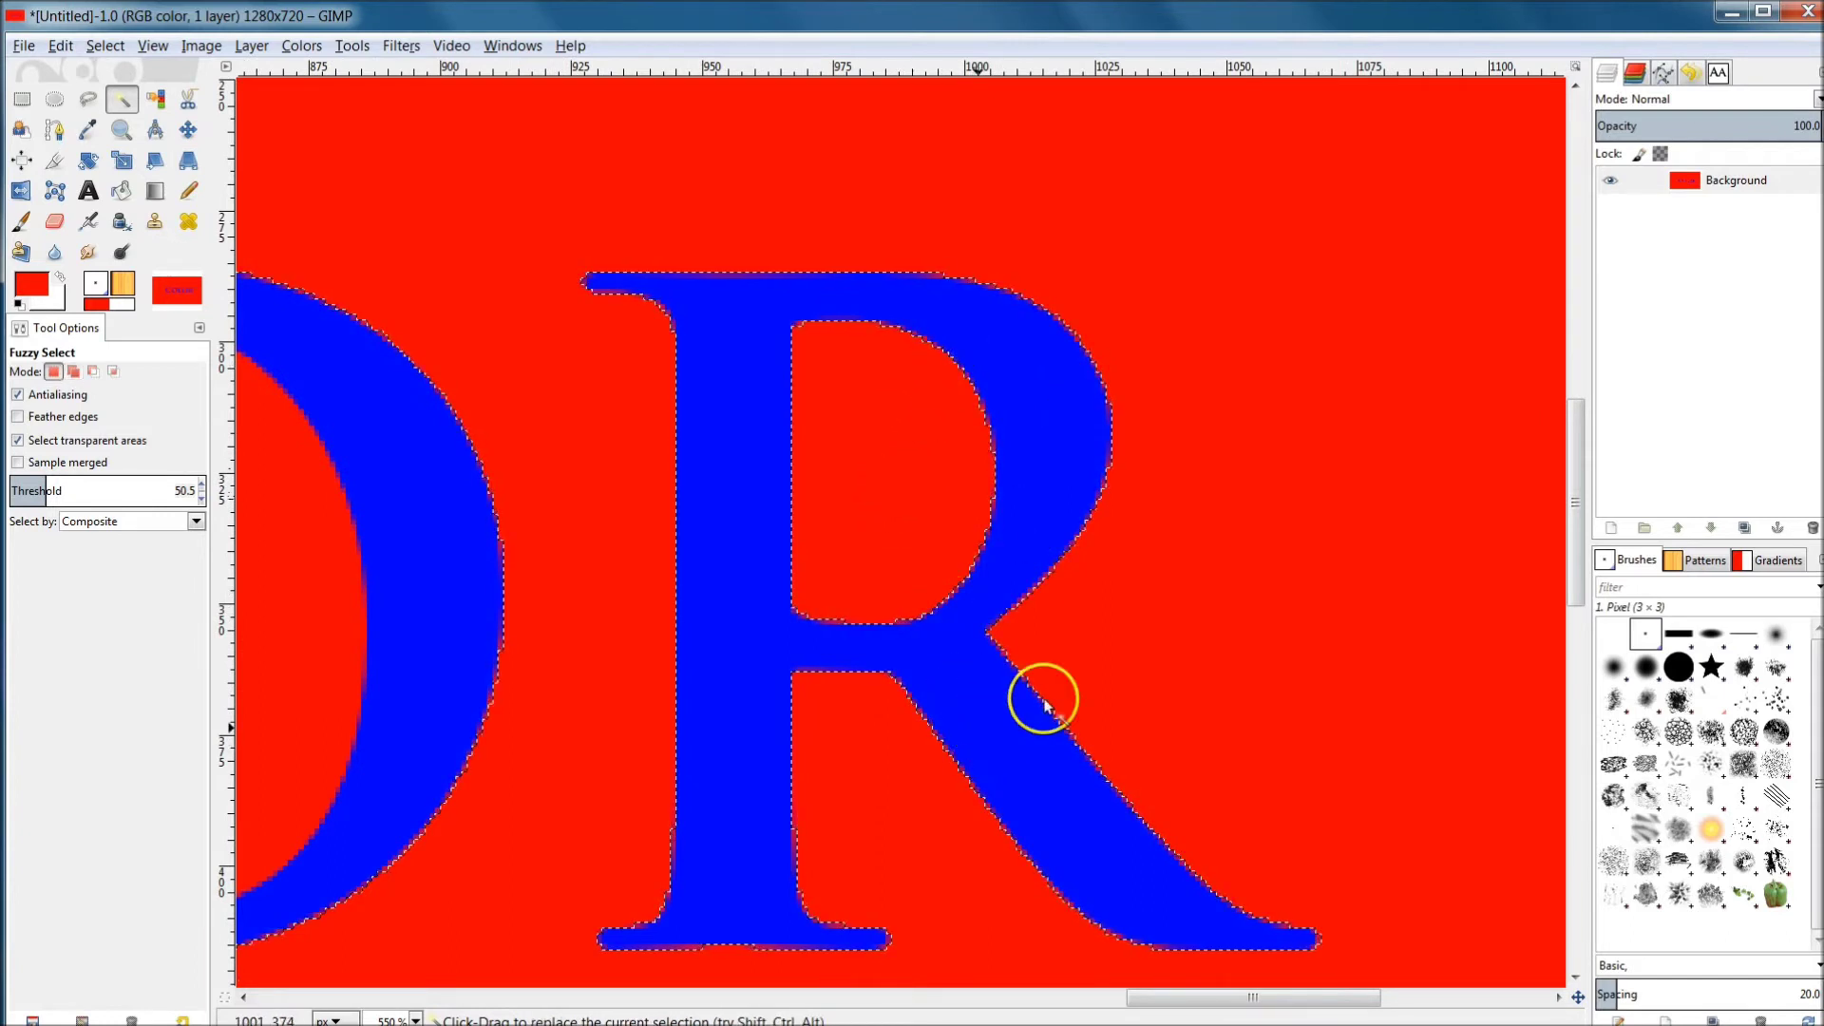
scroll(1043, 703, "down", 3)
left_click(676, 664, "shift")
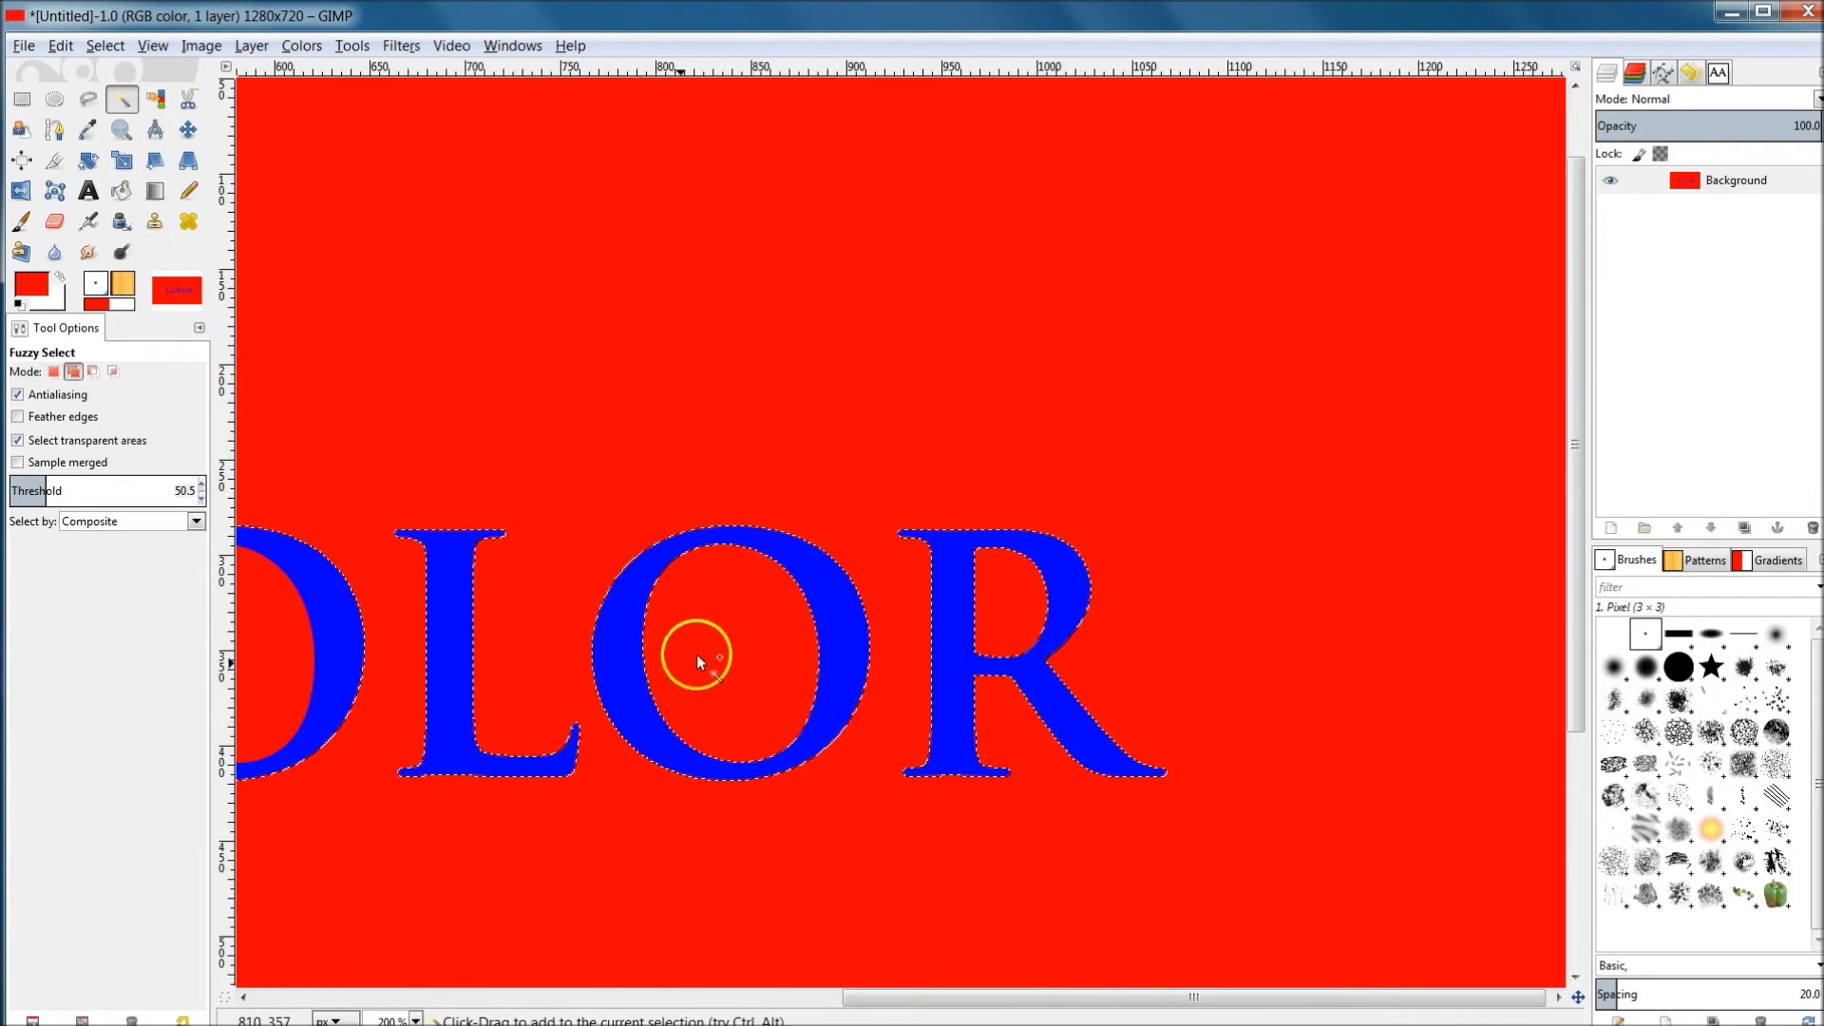
left_click(290, 654, "shift")
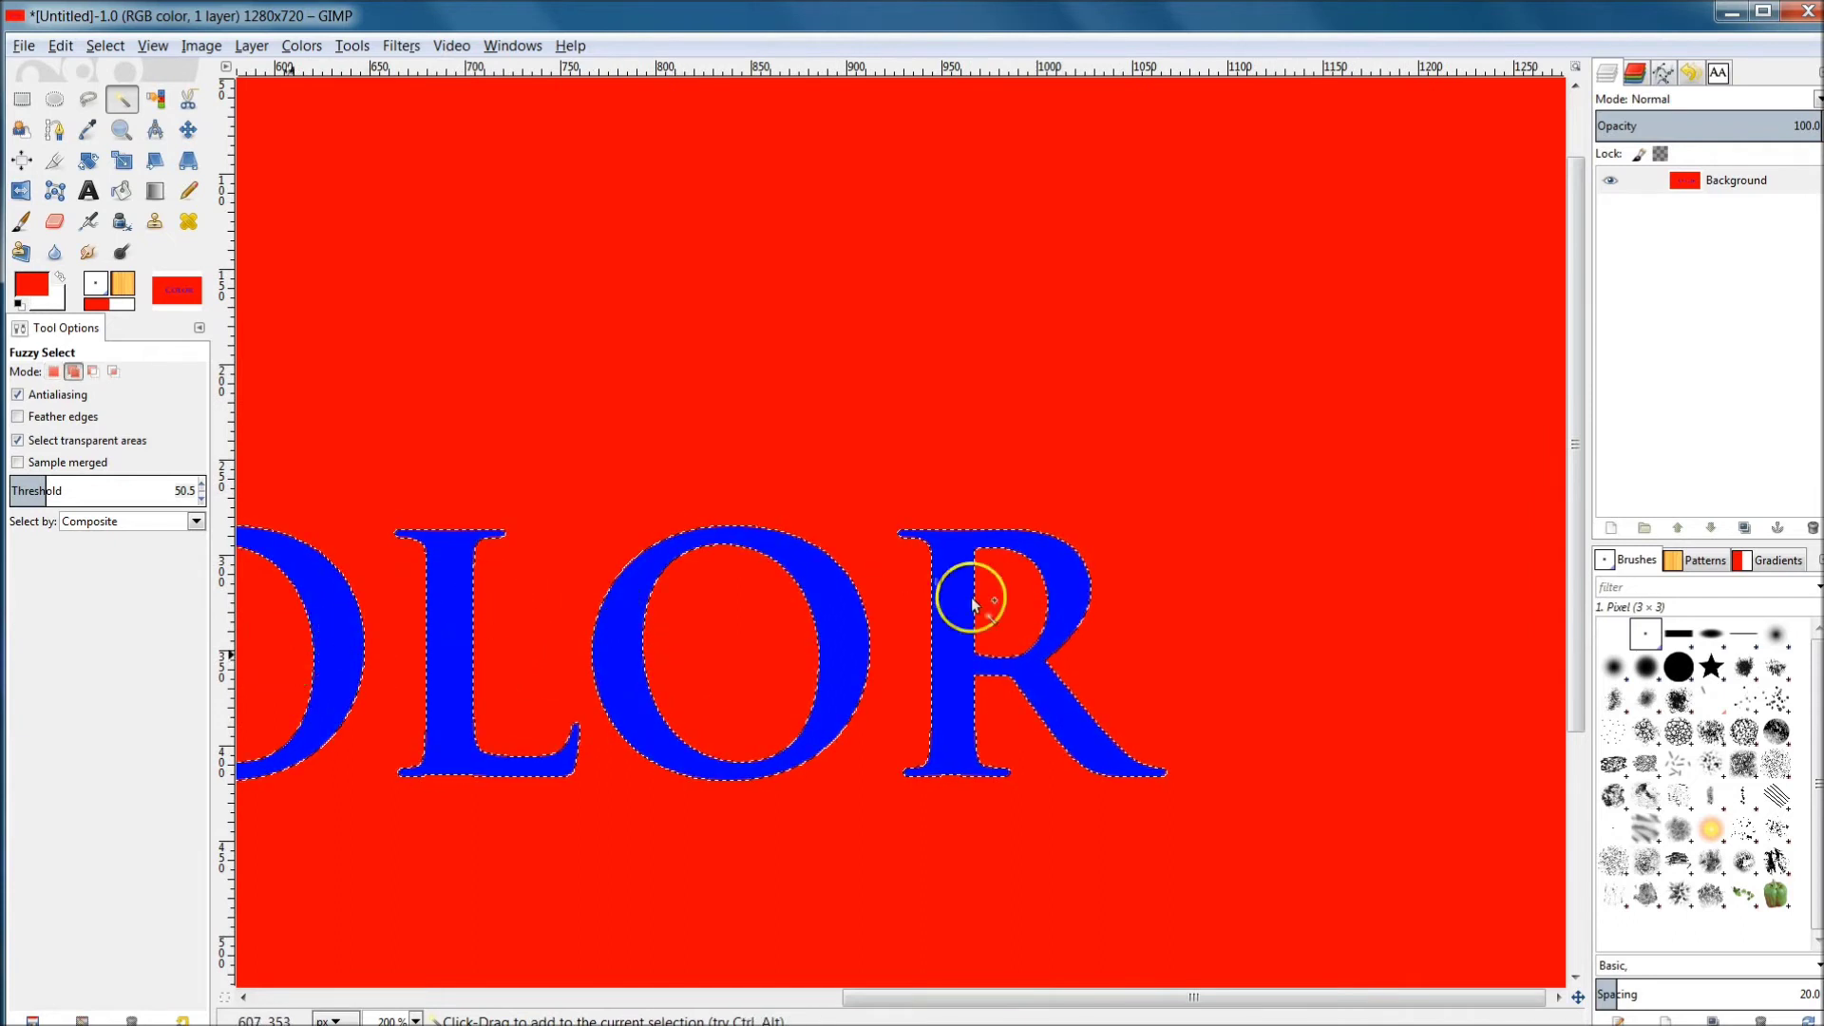
Zoom around the lettering to check the selection edges
scroll(971, 601, "up", 2)
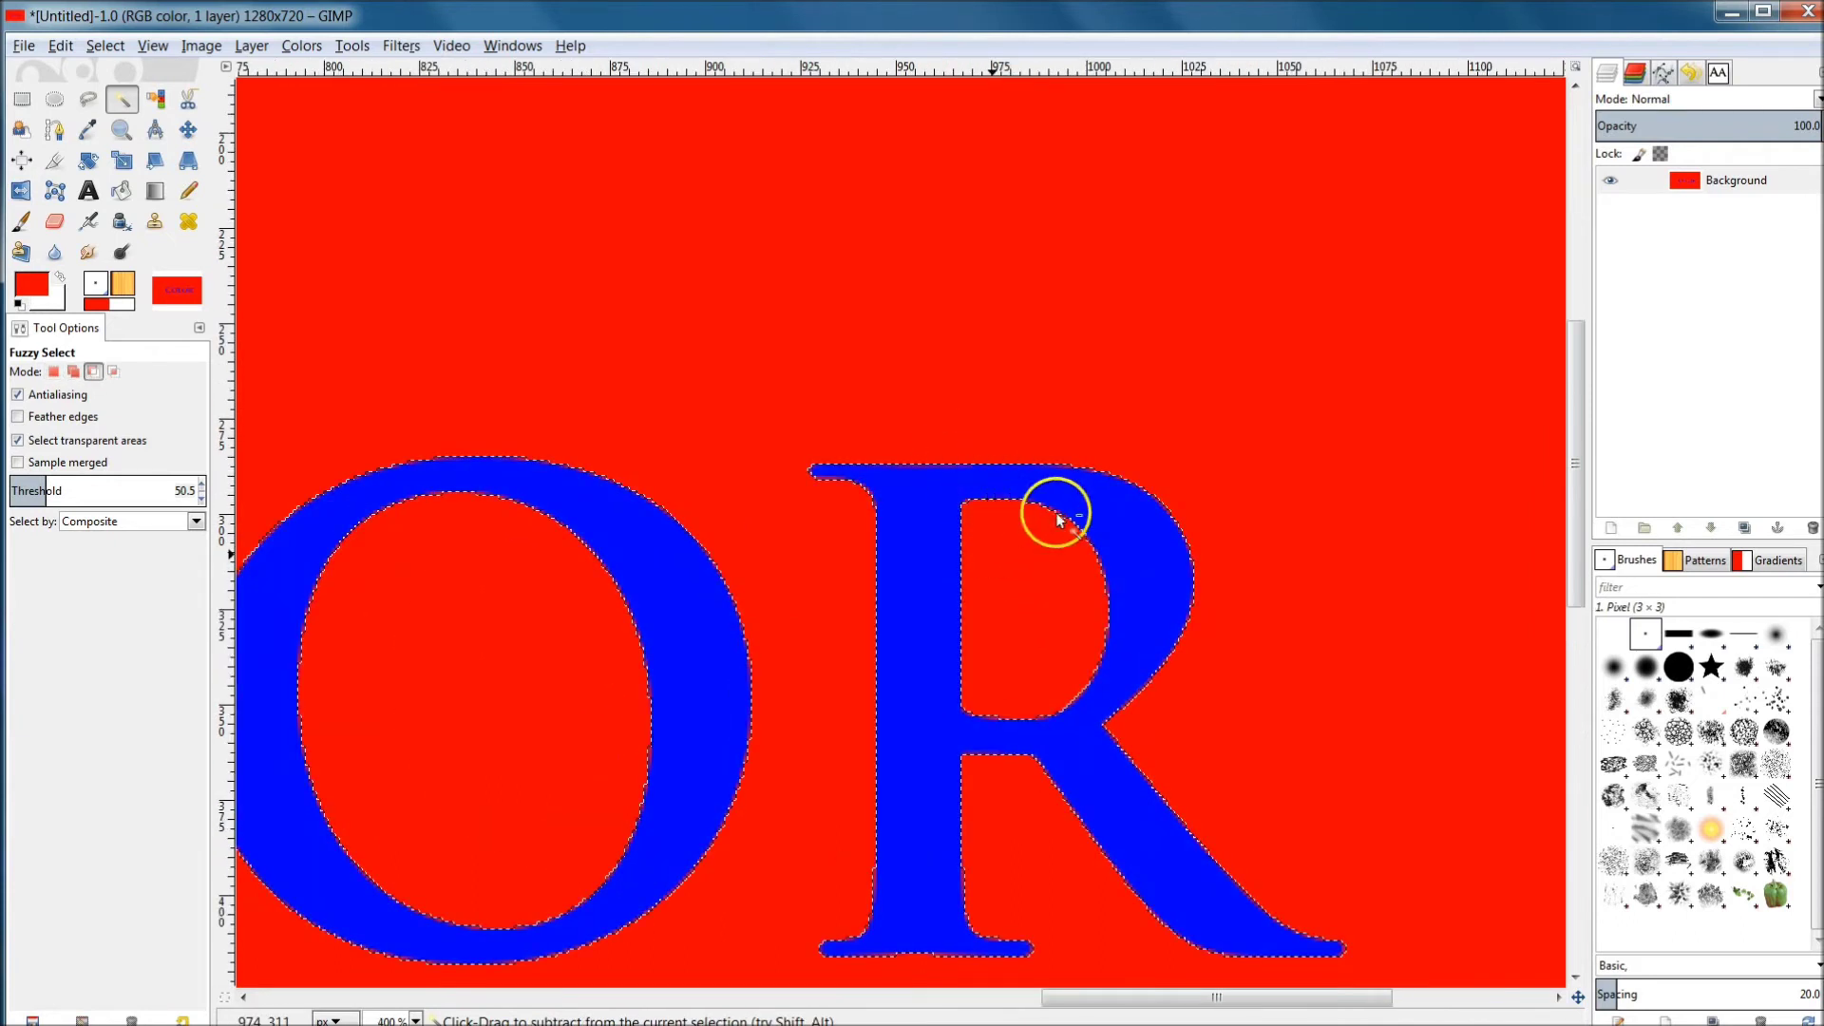
scroll(1089, 538, "up", 12)
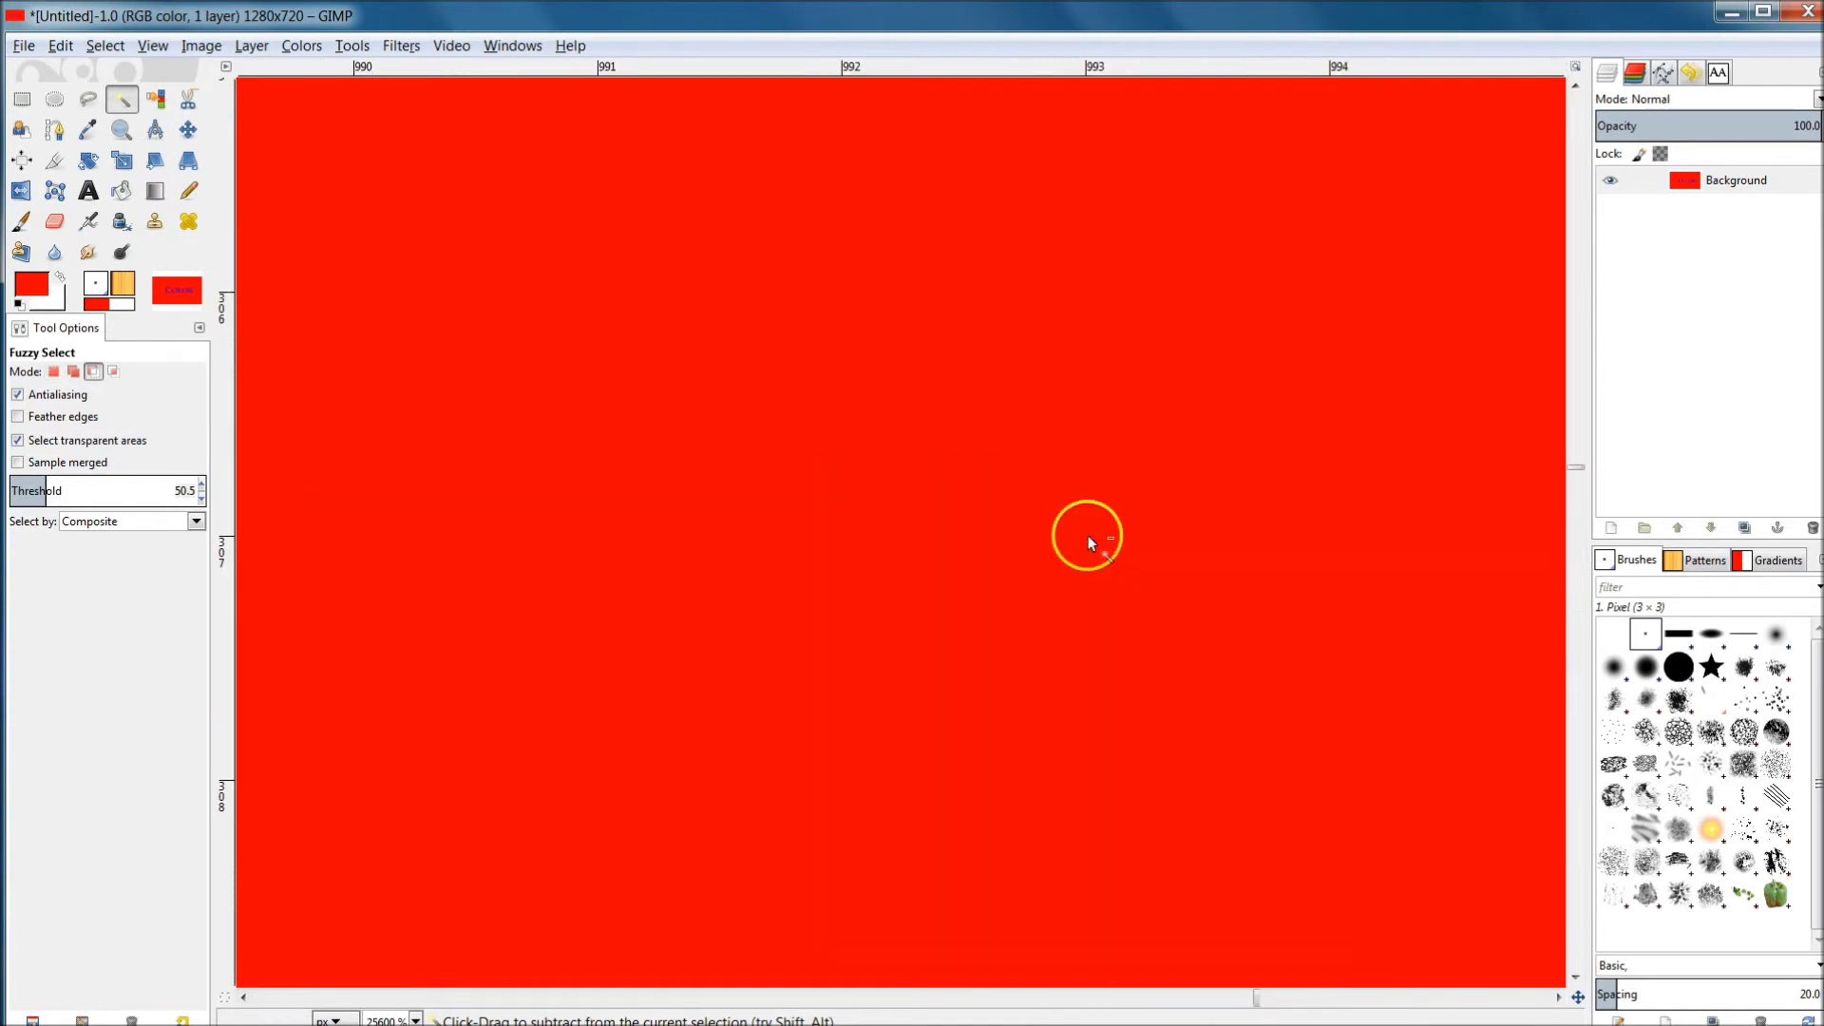
scroll(1086, 534, "down", 9)
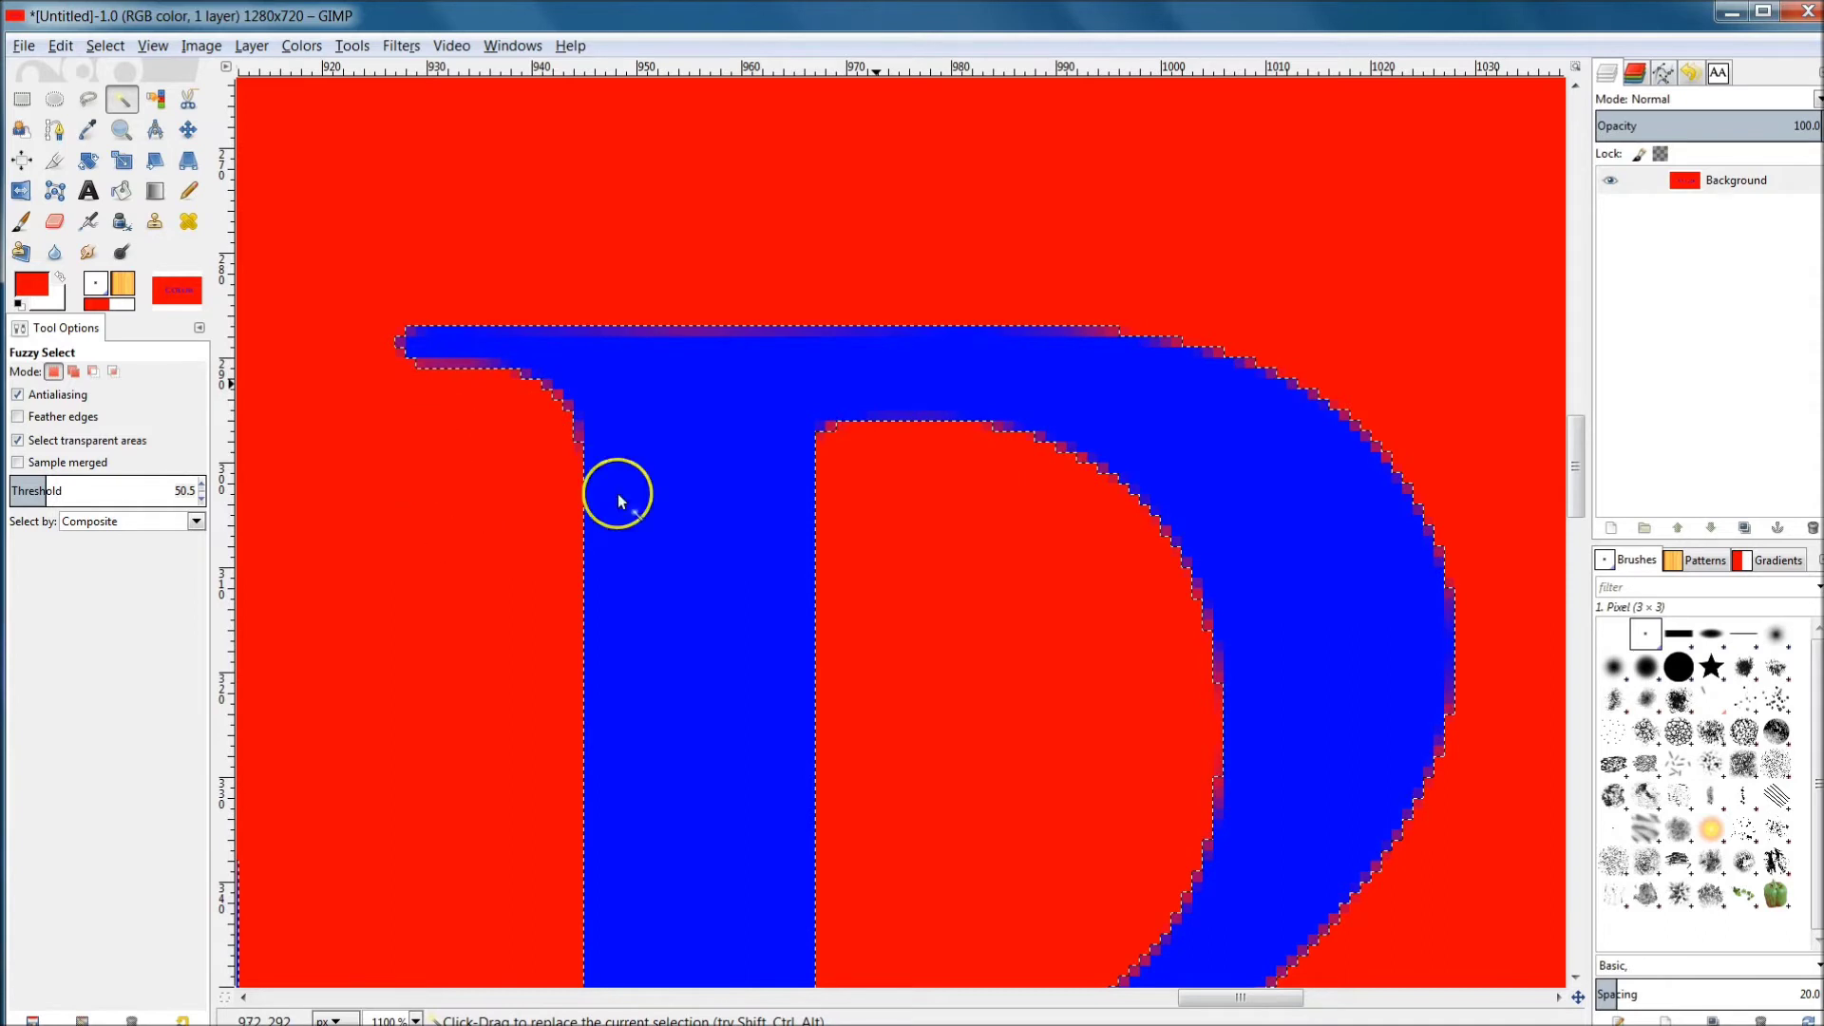
key("alt+Tab")
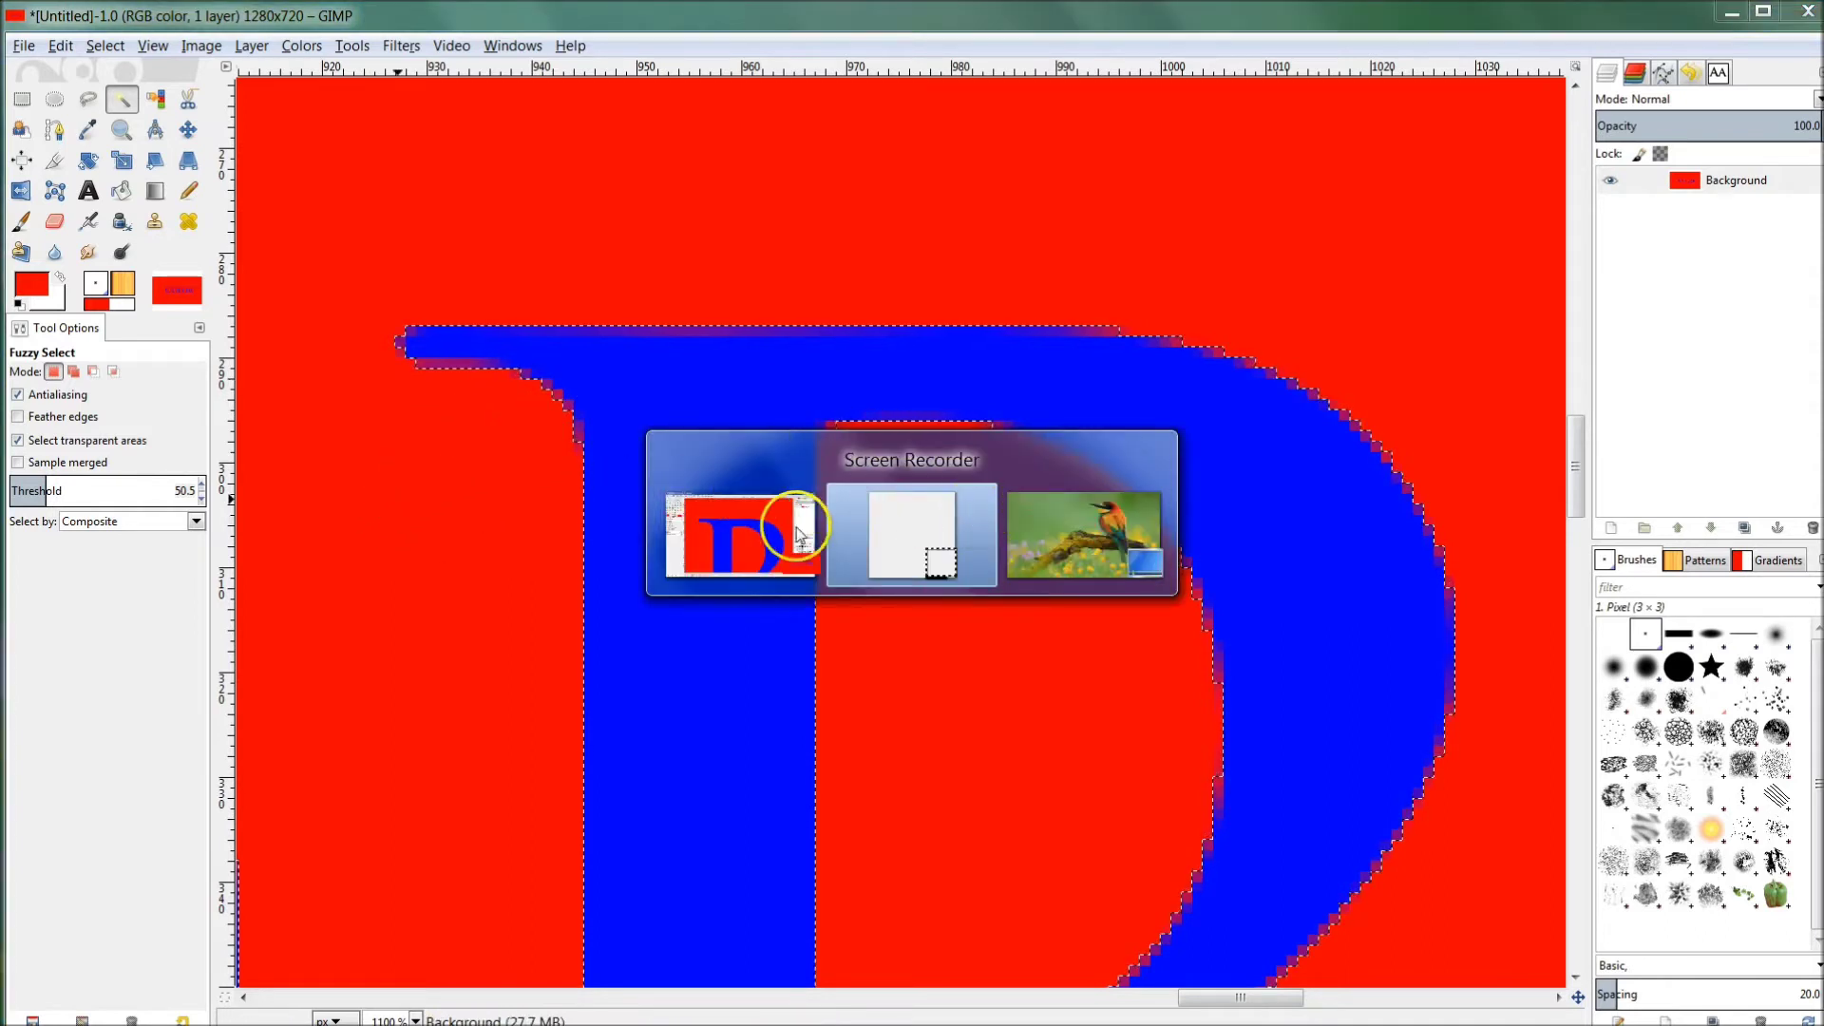
scroll(973, 494, "down", 4)
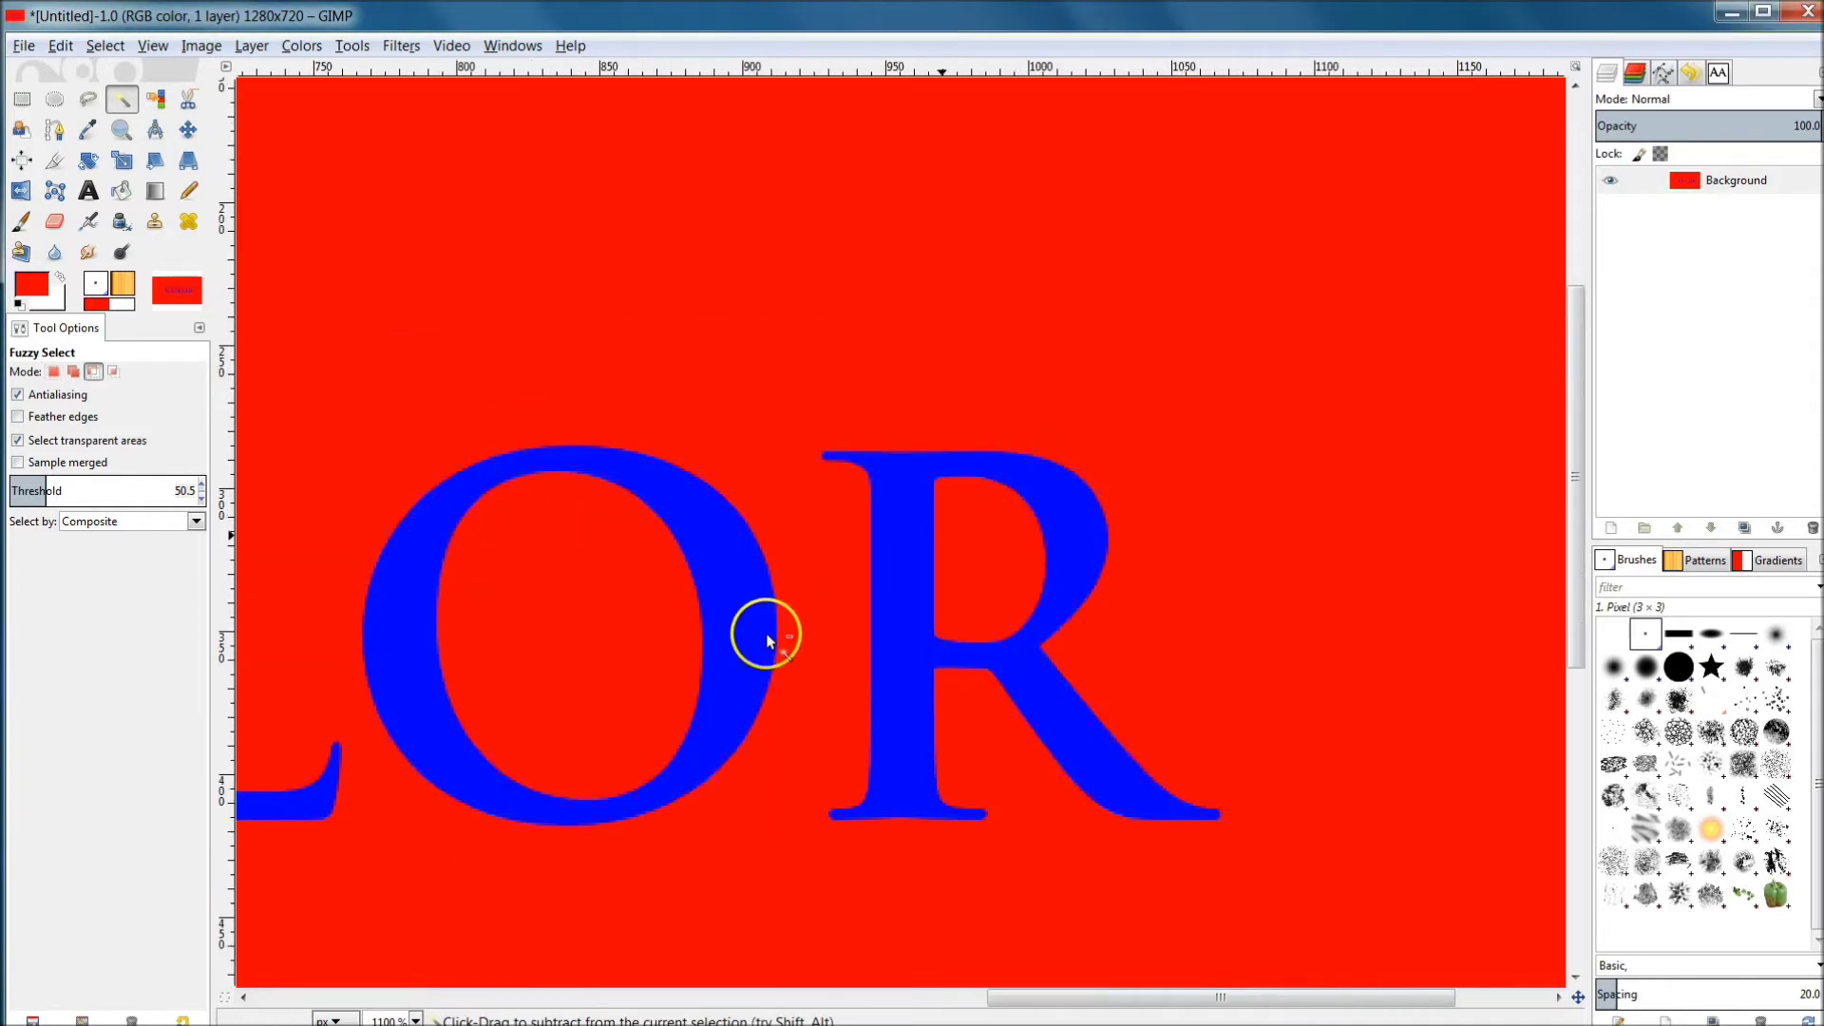
scroll(599, 643, "down", 11)
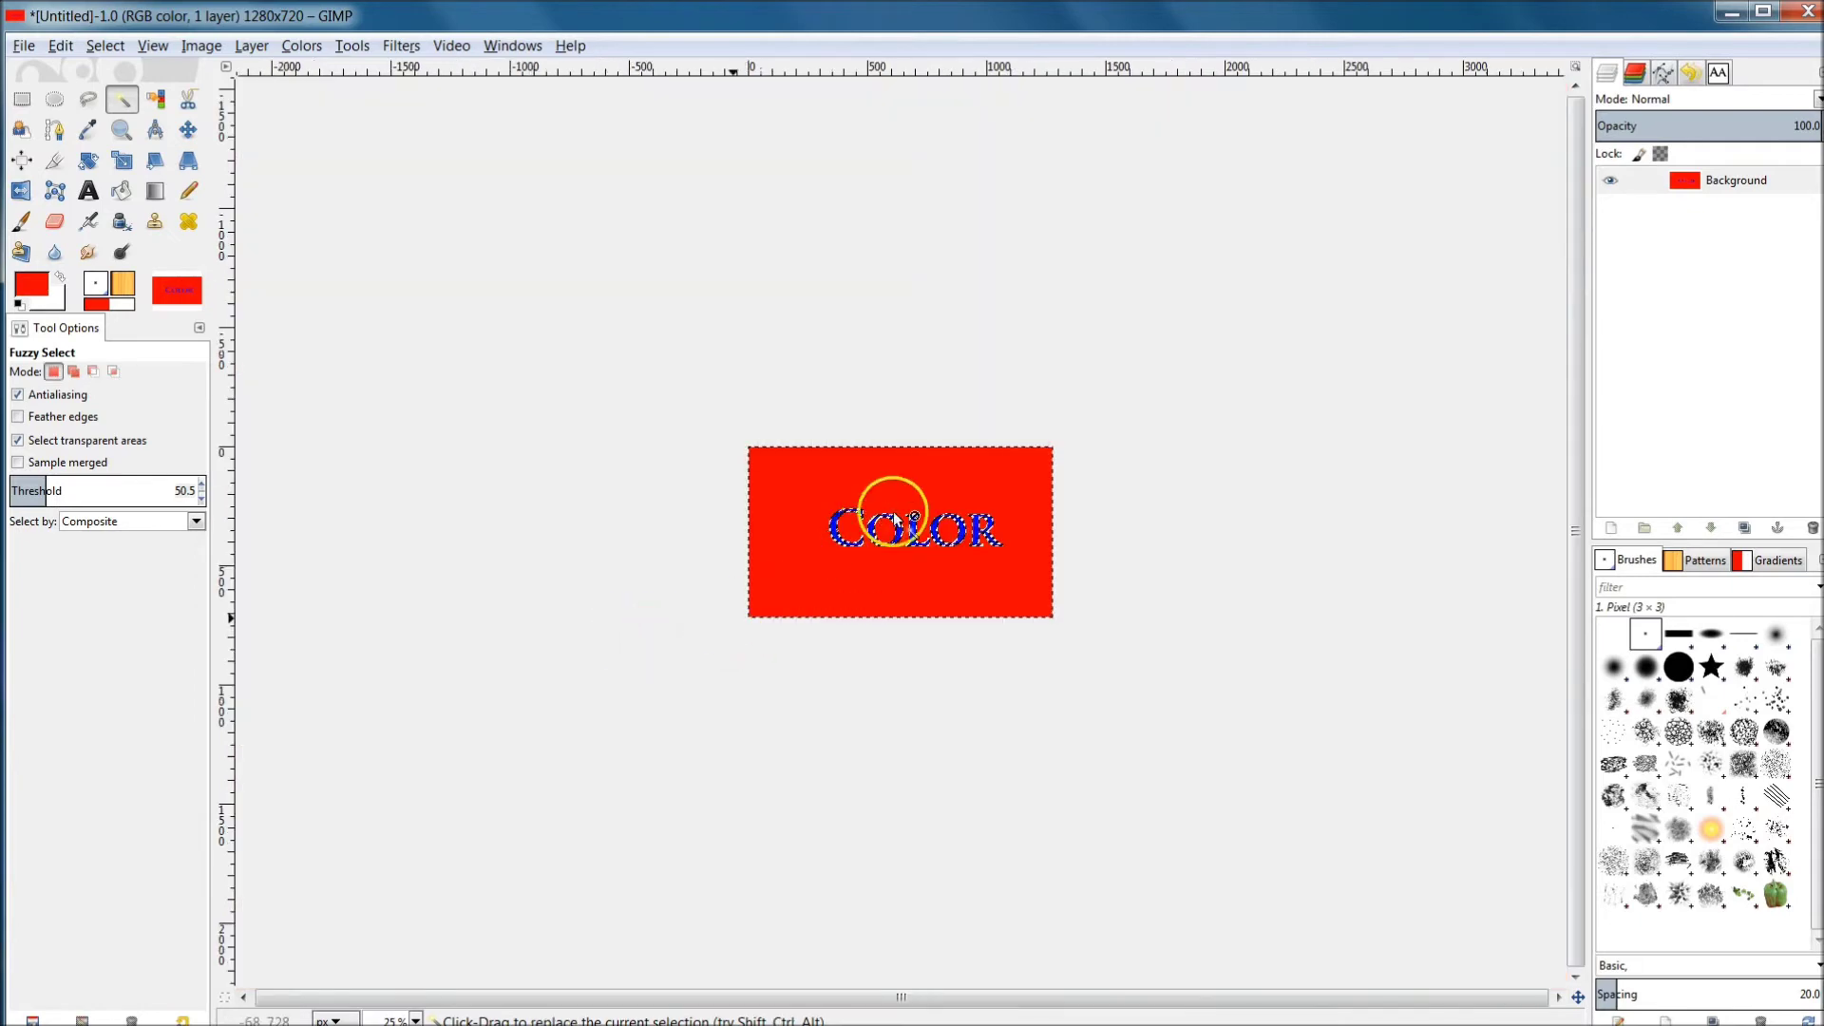
scroll(891, 514, "up", 5)
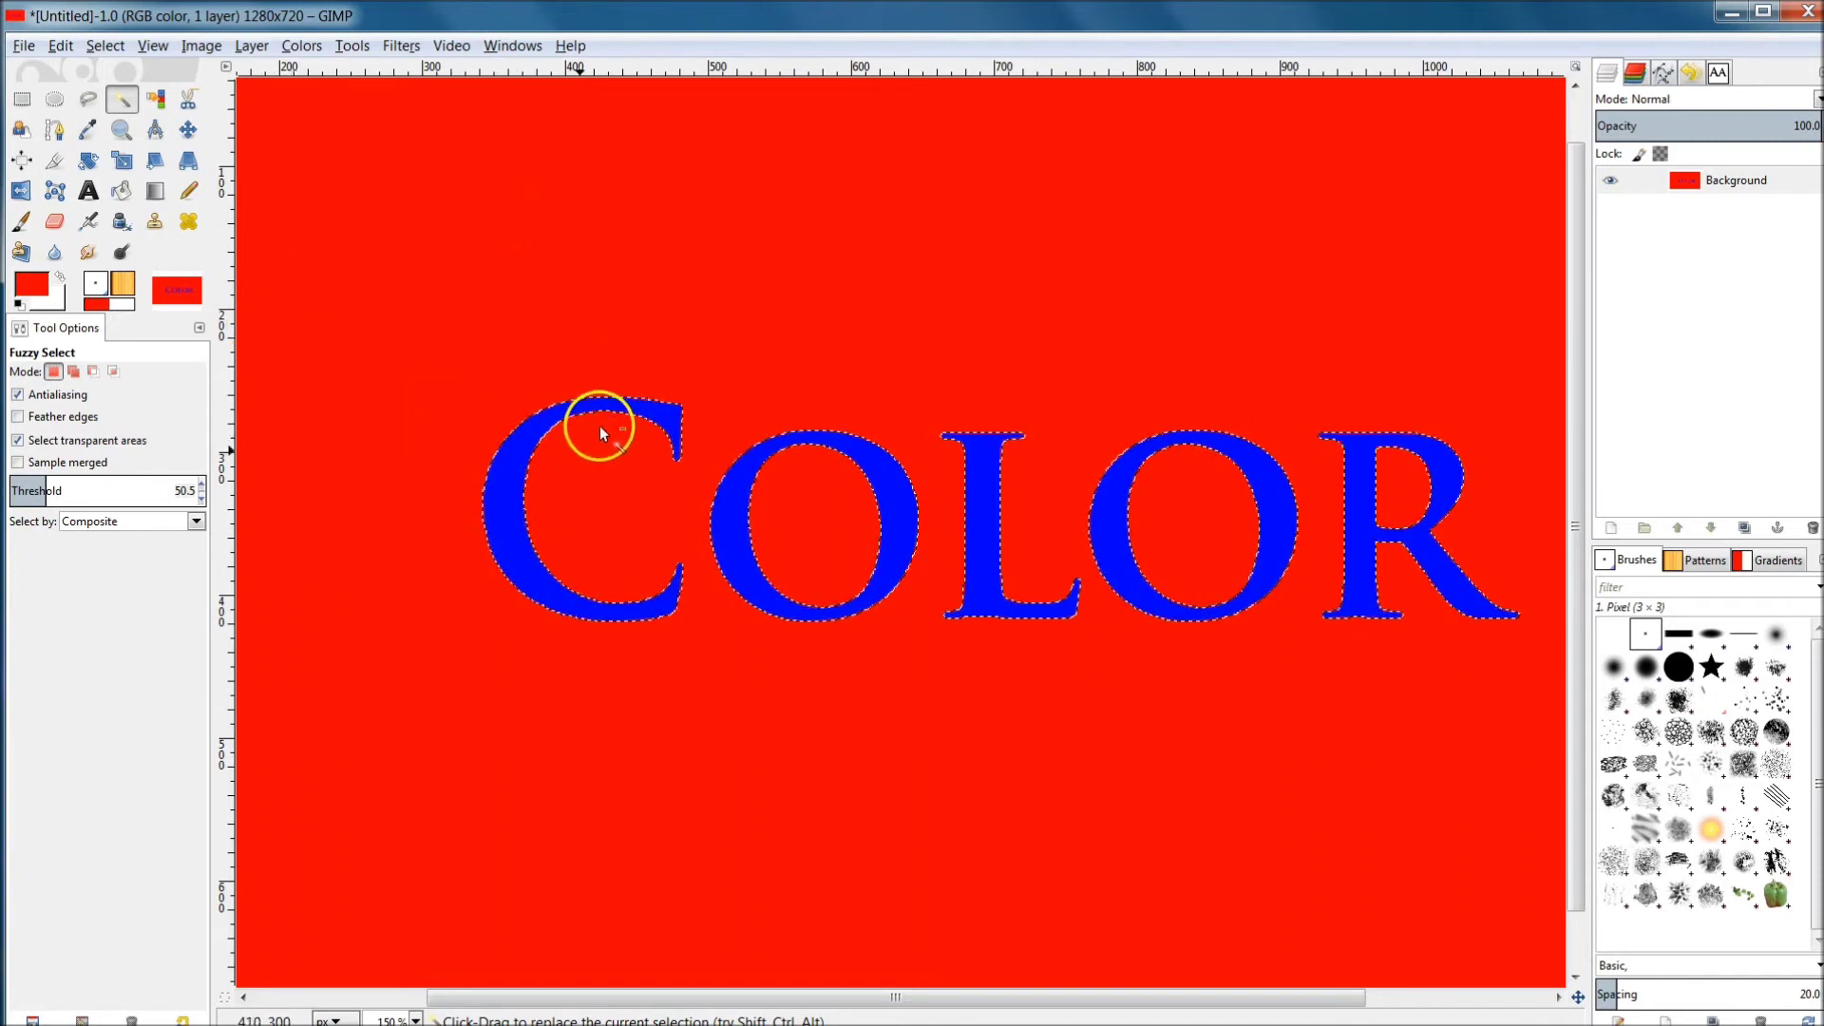
scroll(601, 426, "up", 3)
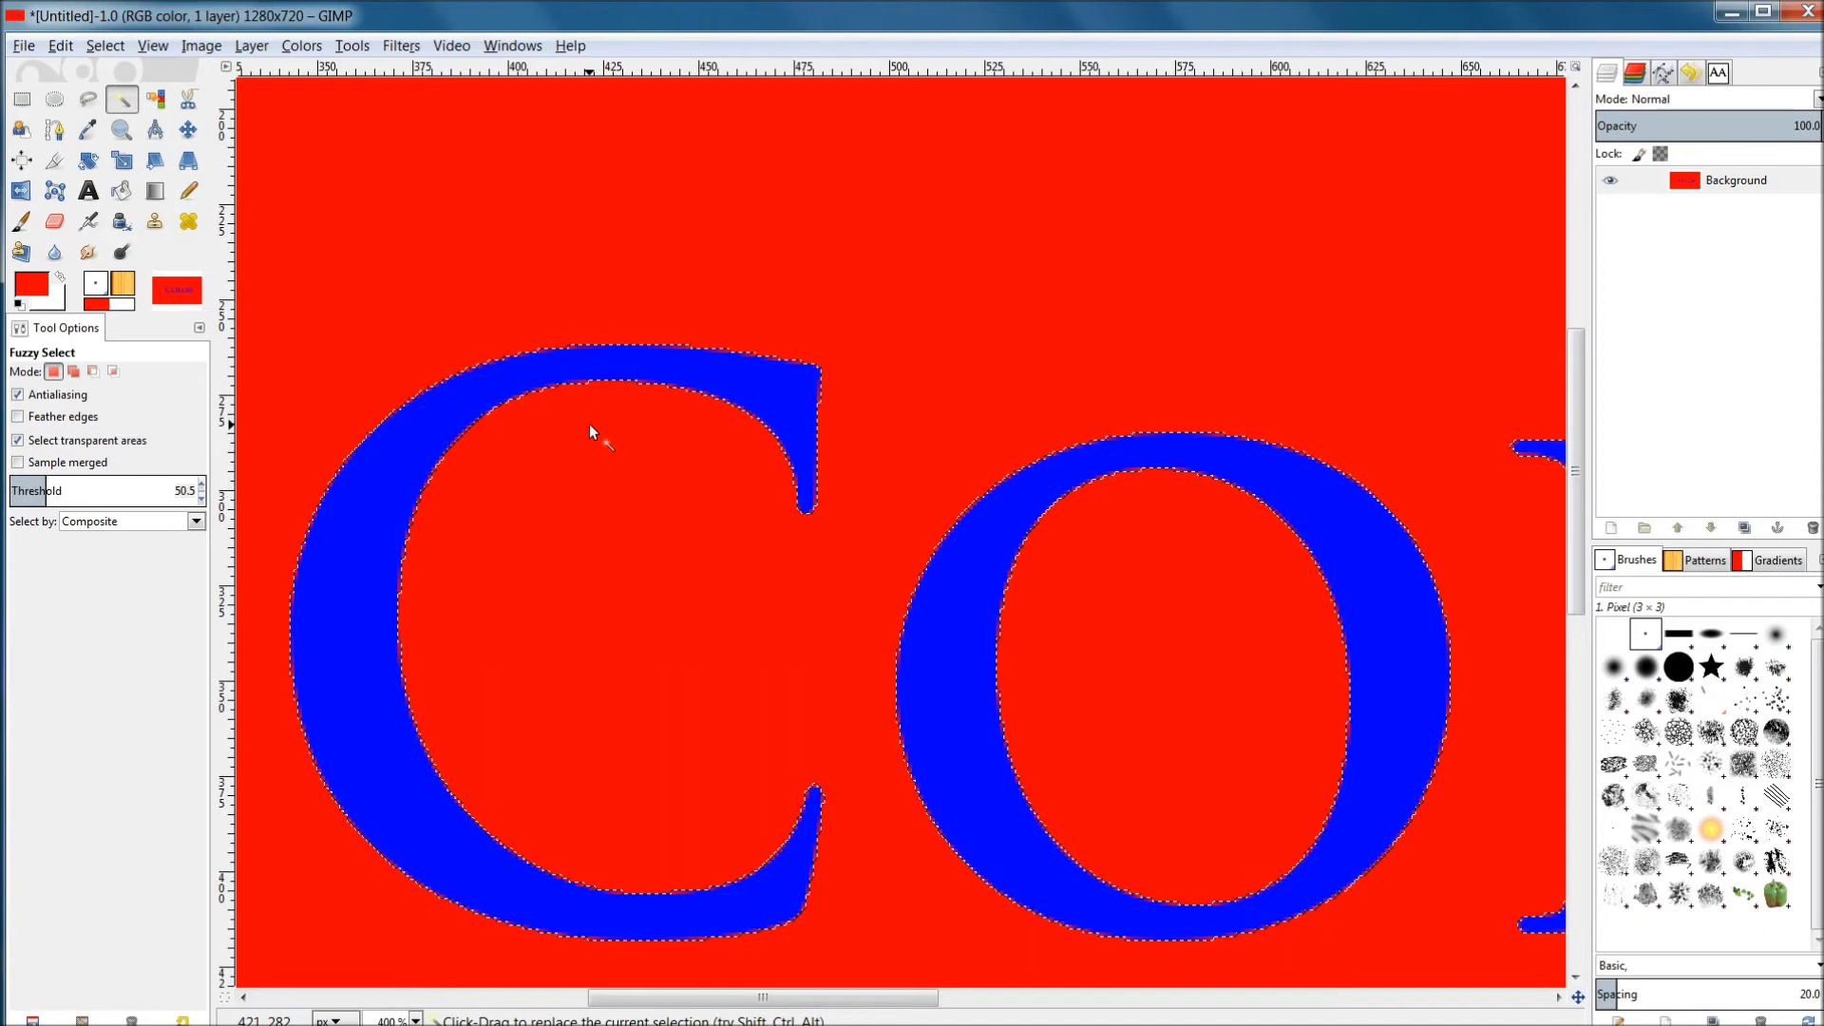
Deselect the letters, zoom out, and open Colors > Color to Alpha
left_click(578, 443)
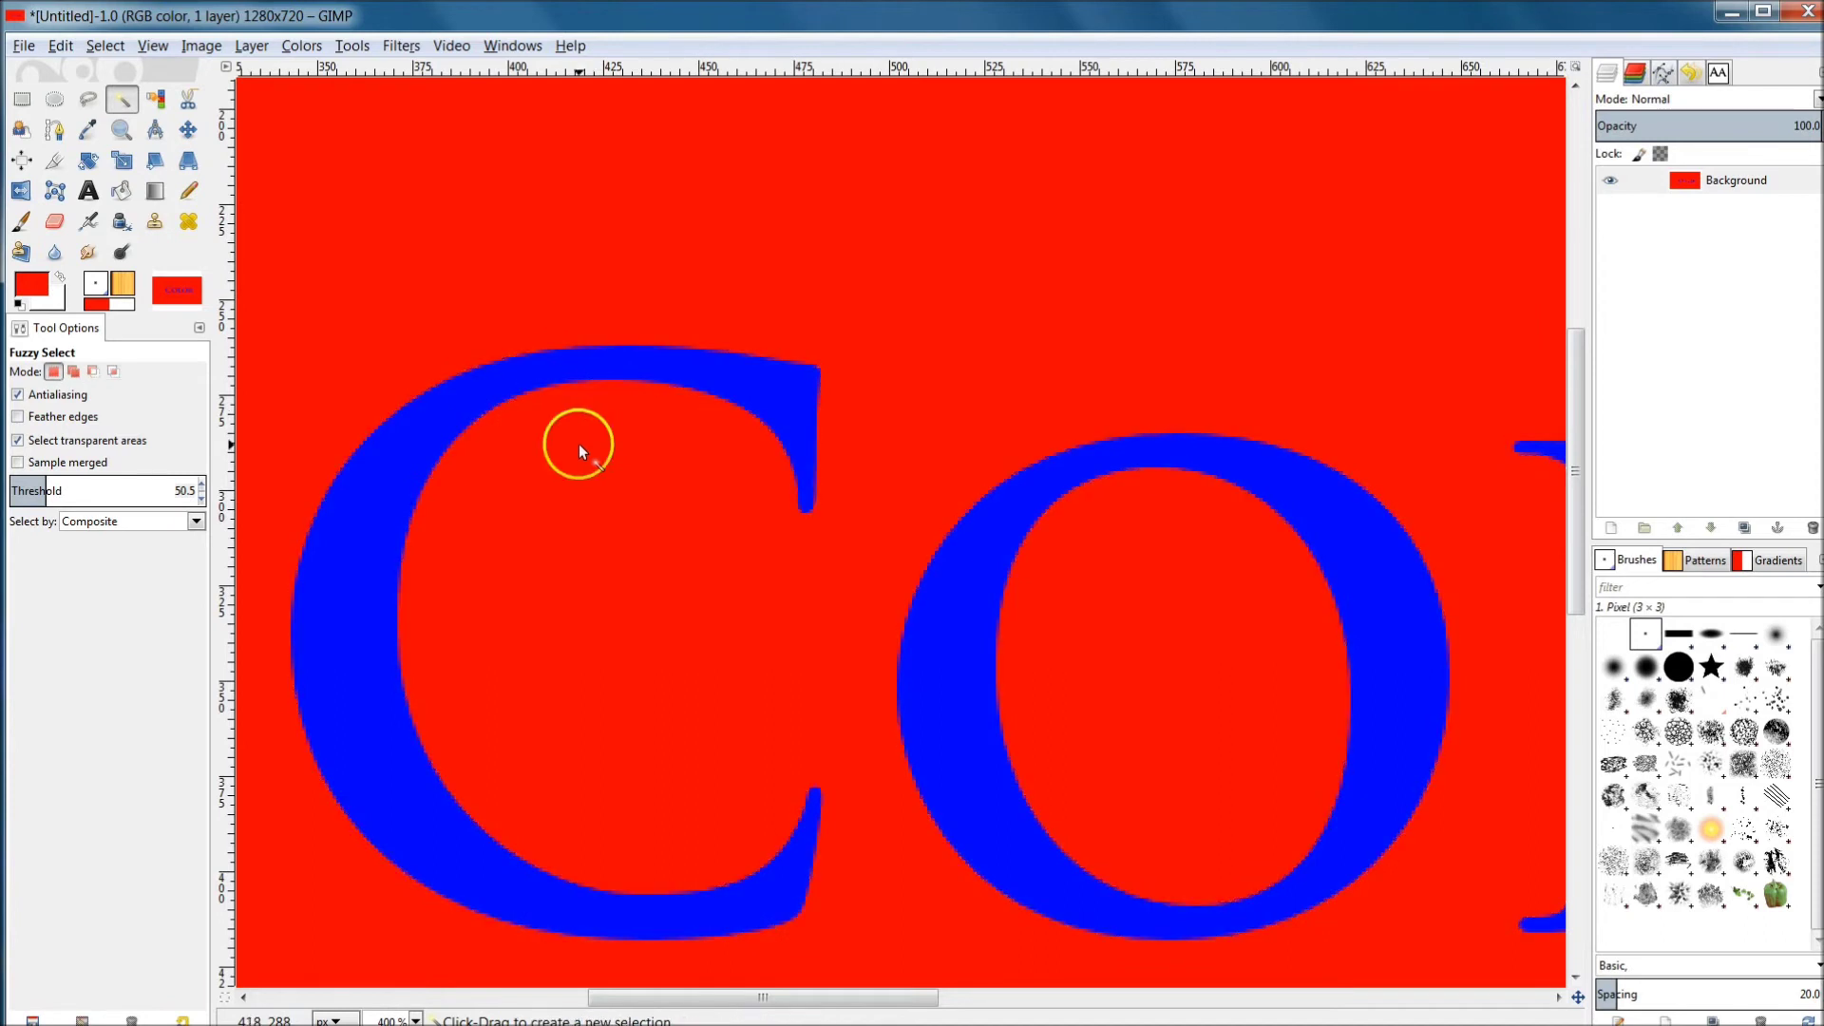
scroll(686, 440, "down", 3)
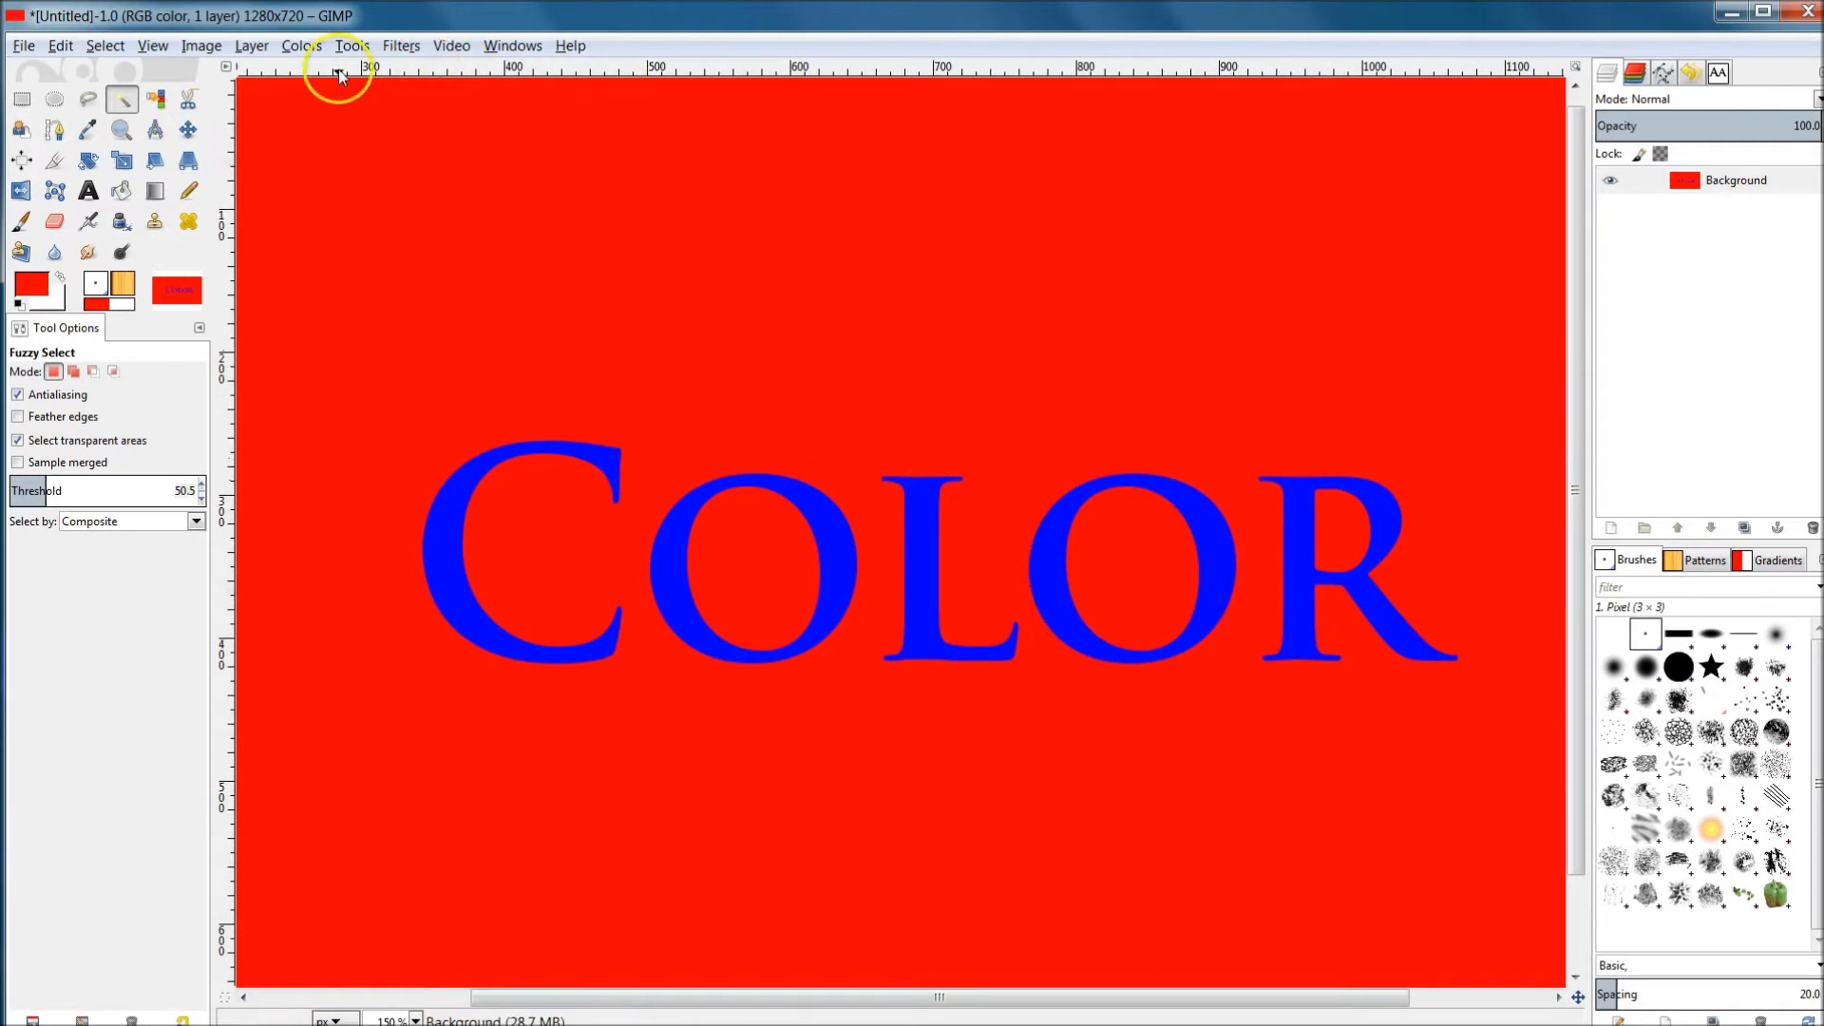
left_click(306, 47)
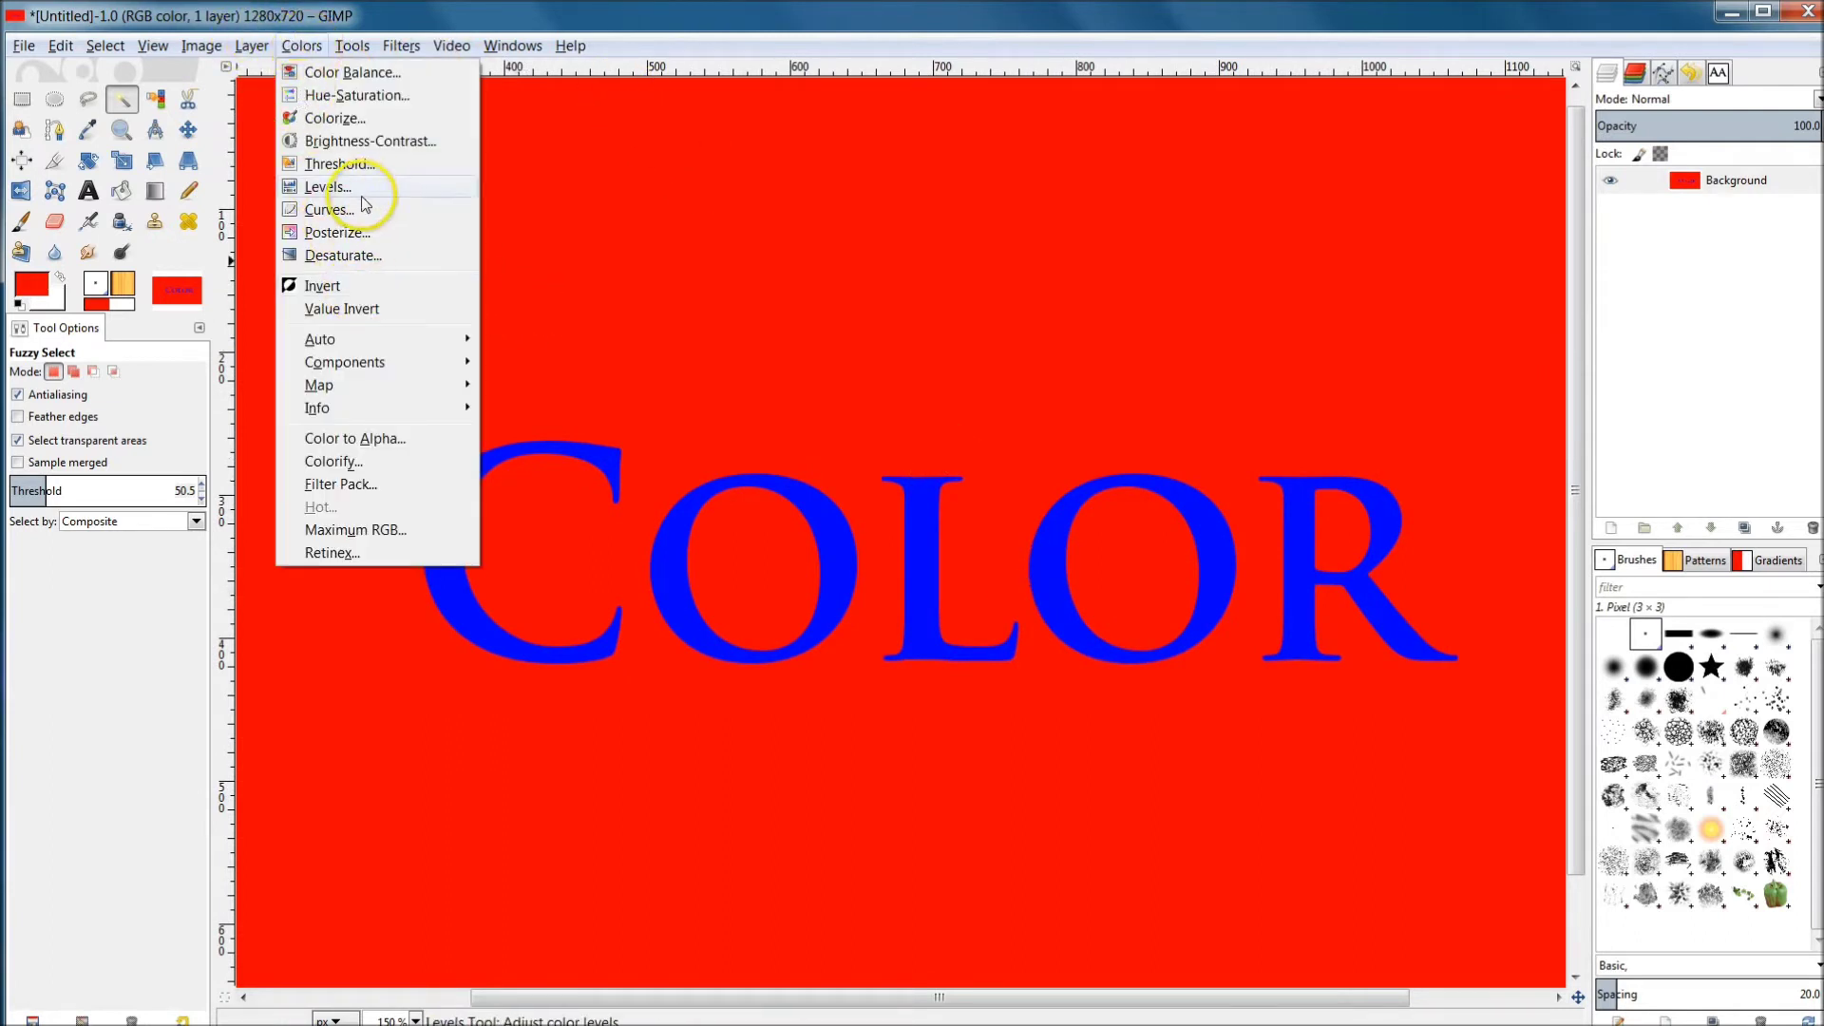
left_click(359, 442)
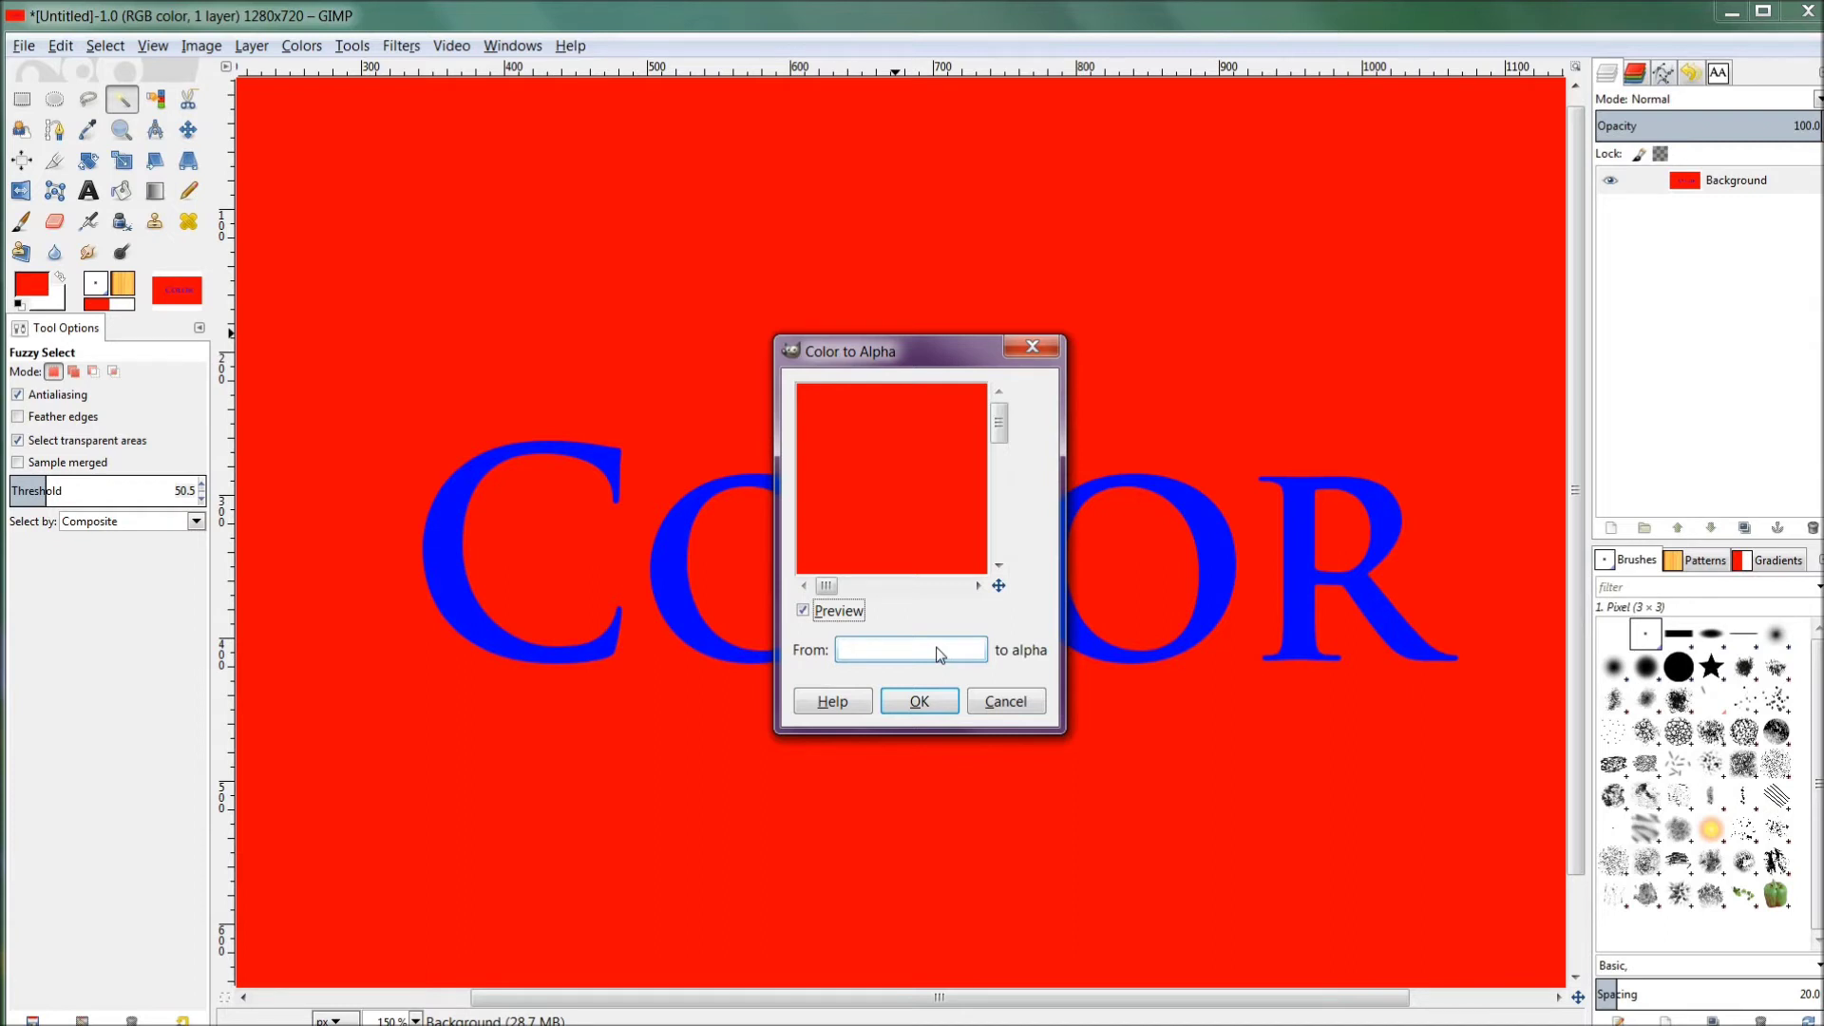
Move the Color to Alpha dialog up and left off the letters and open its colour picker
left_click(931, 650)
left_click(893, 650)
left_click_drag(924, 351, 740, 238)
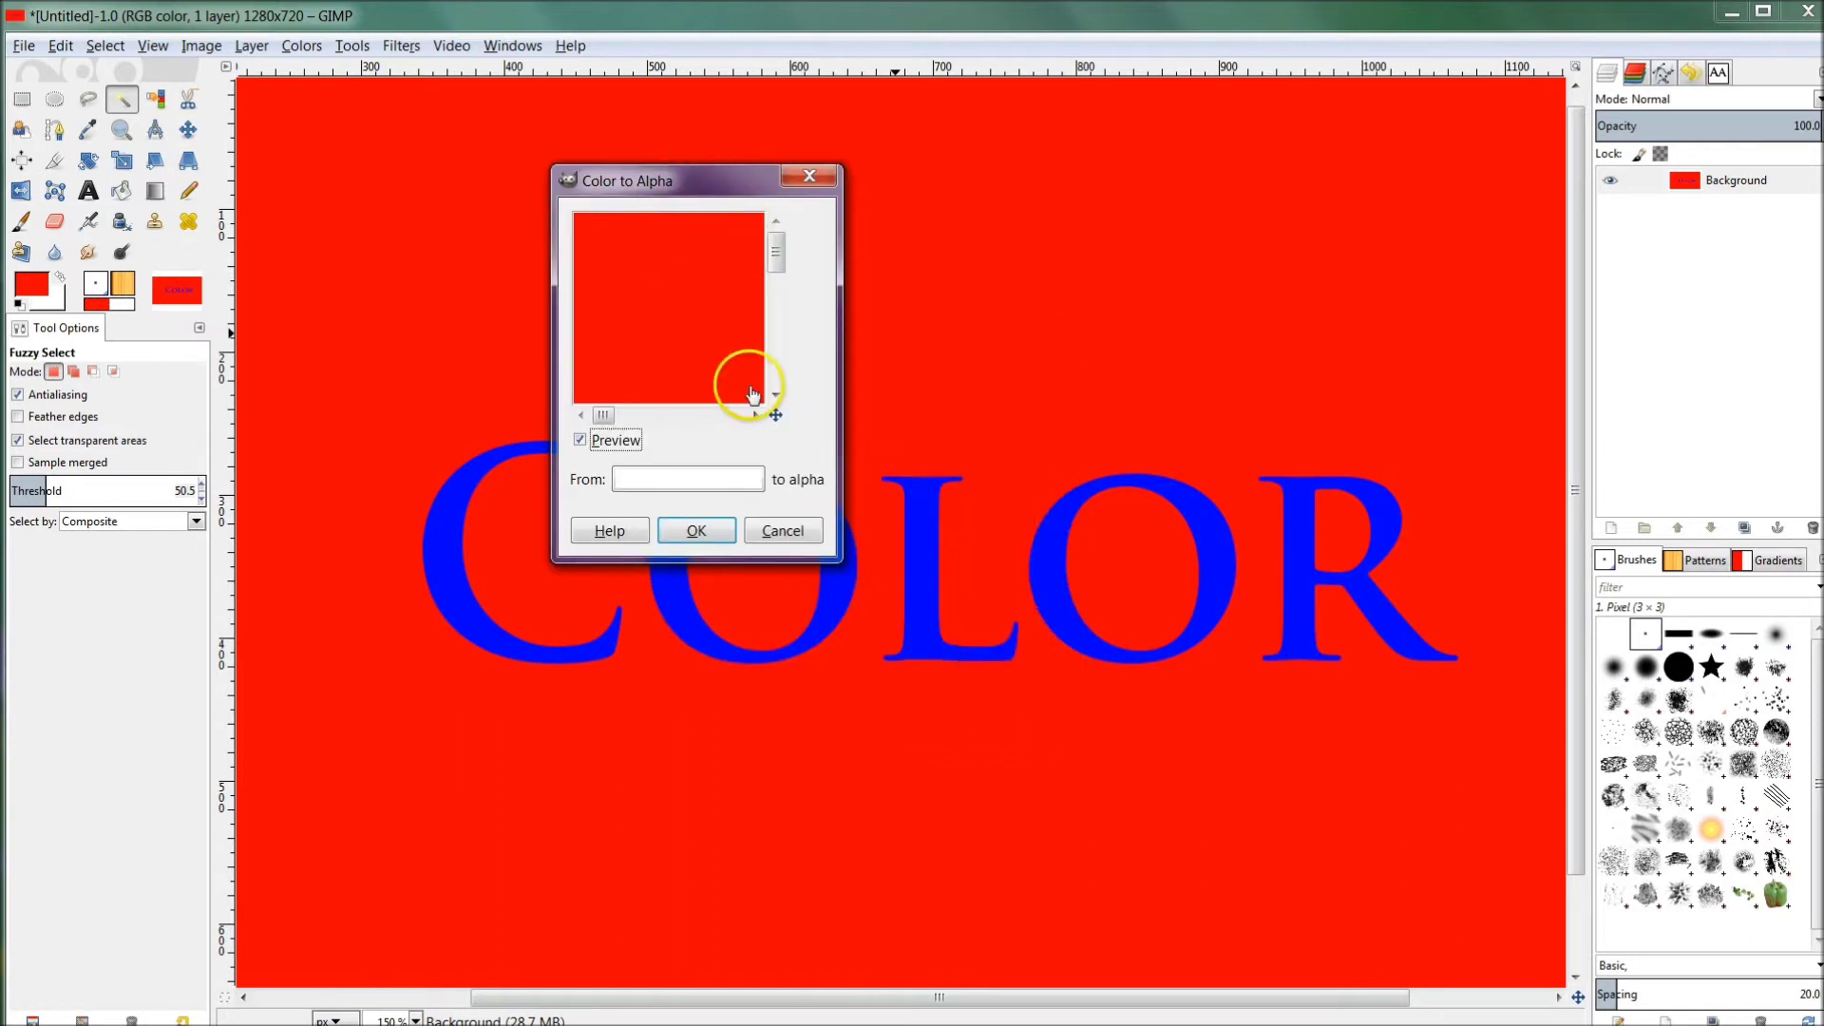
left_click(696, 482)
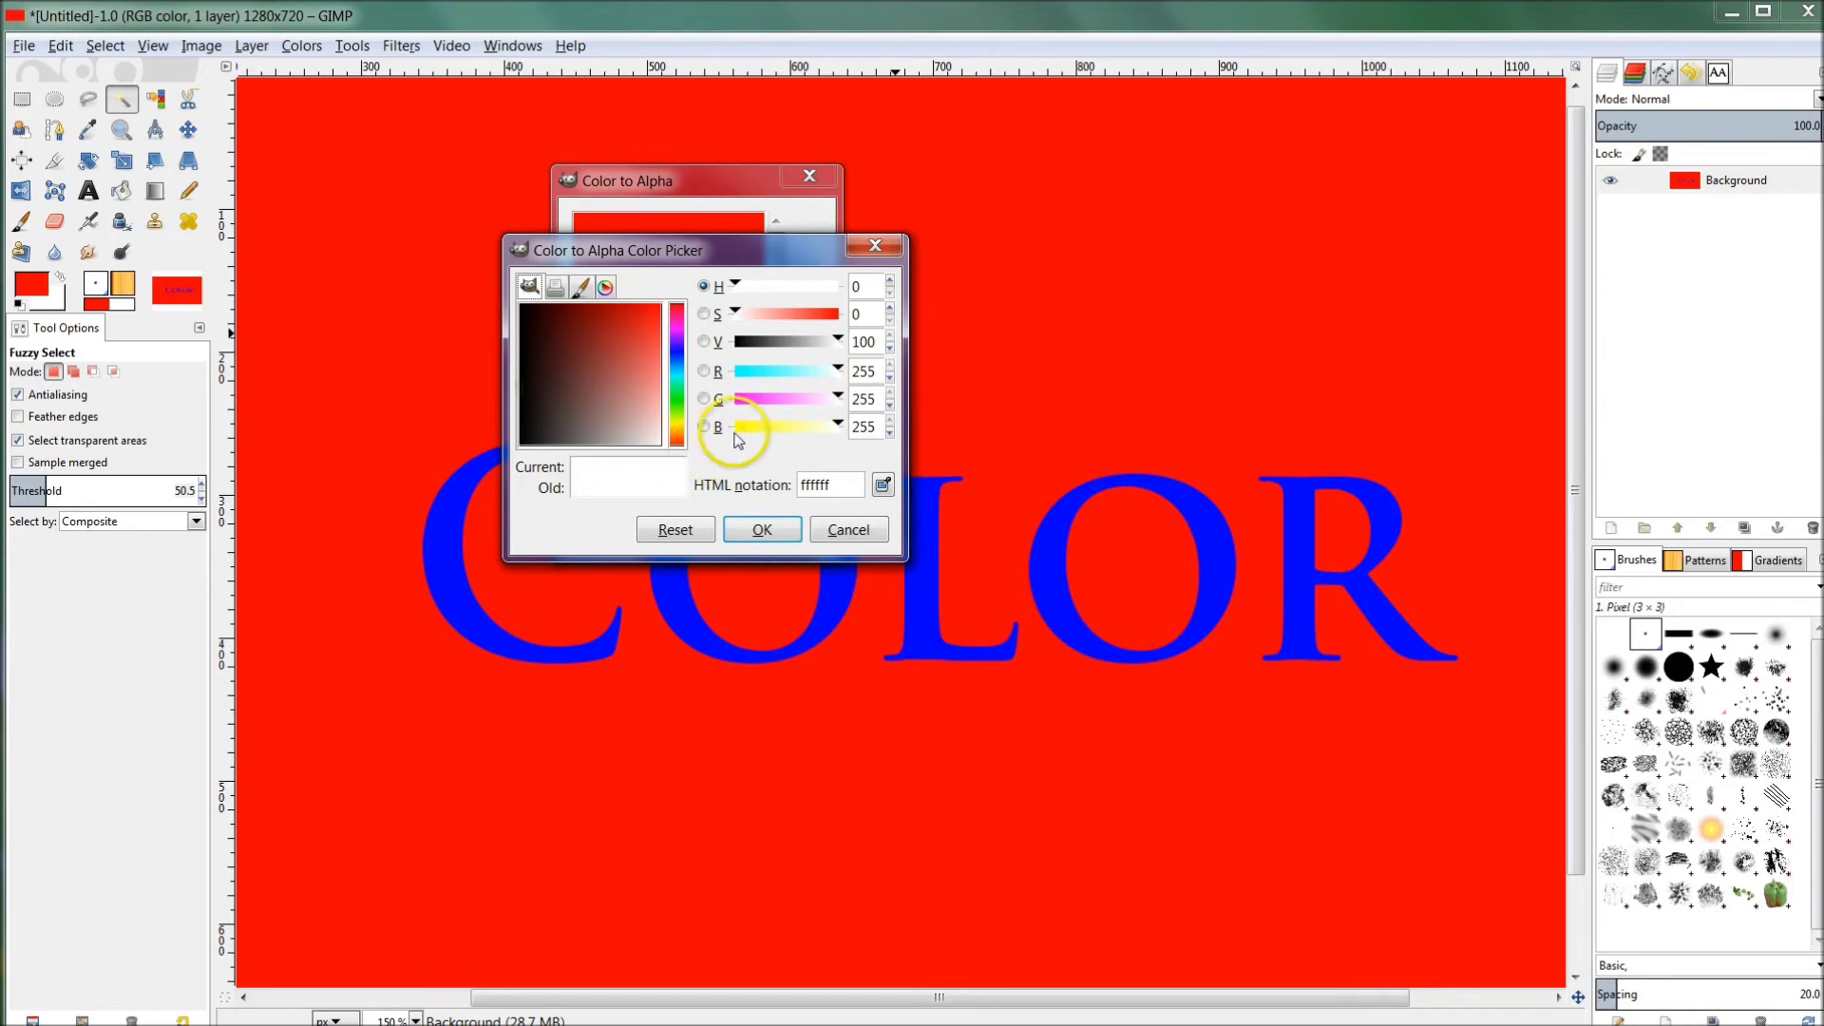
Move the colour chooser aside and sample the red background with the eyedropper
left_click_drag(664, 244, 999, 260)
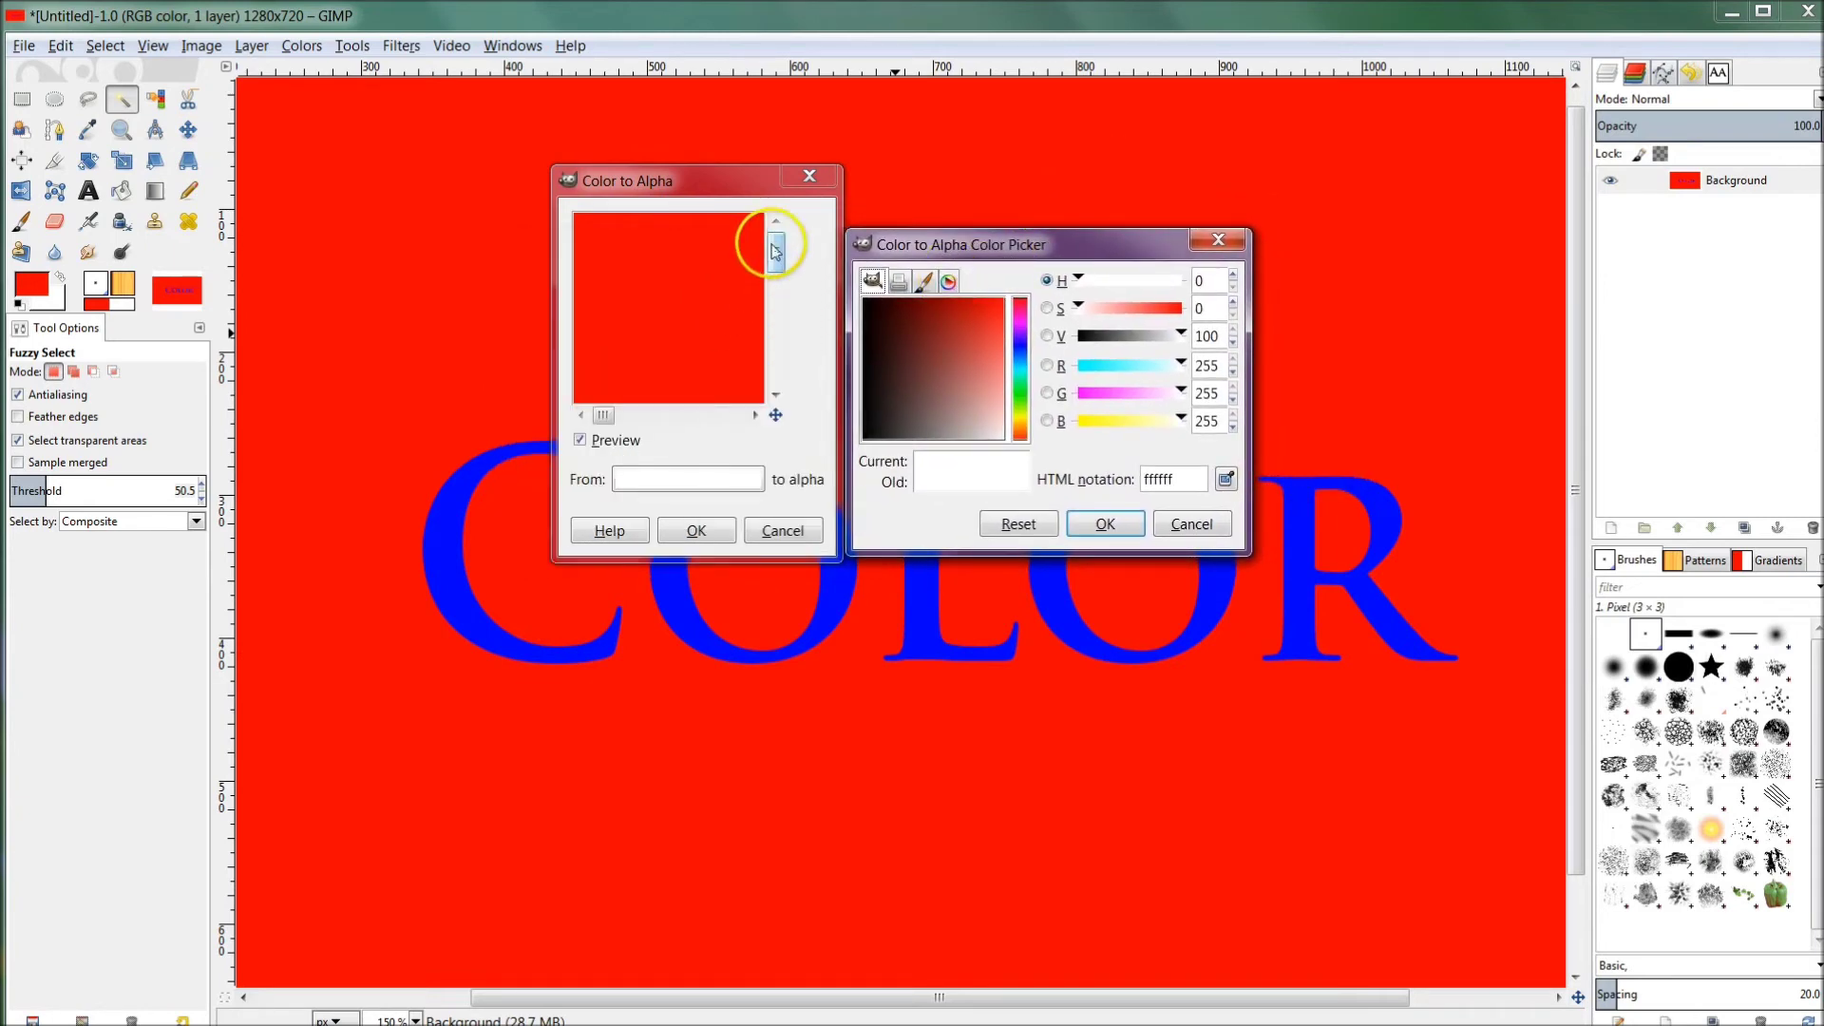
left_click_drag(767, 252, 779, 399)
left_click_drag(606, 415, 613, 418)
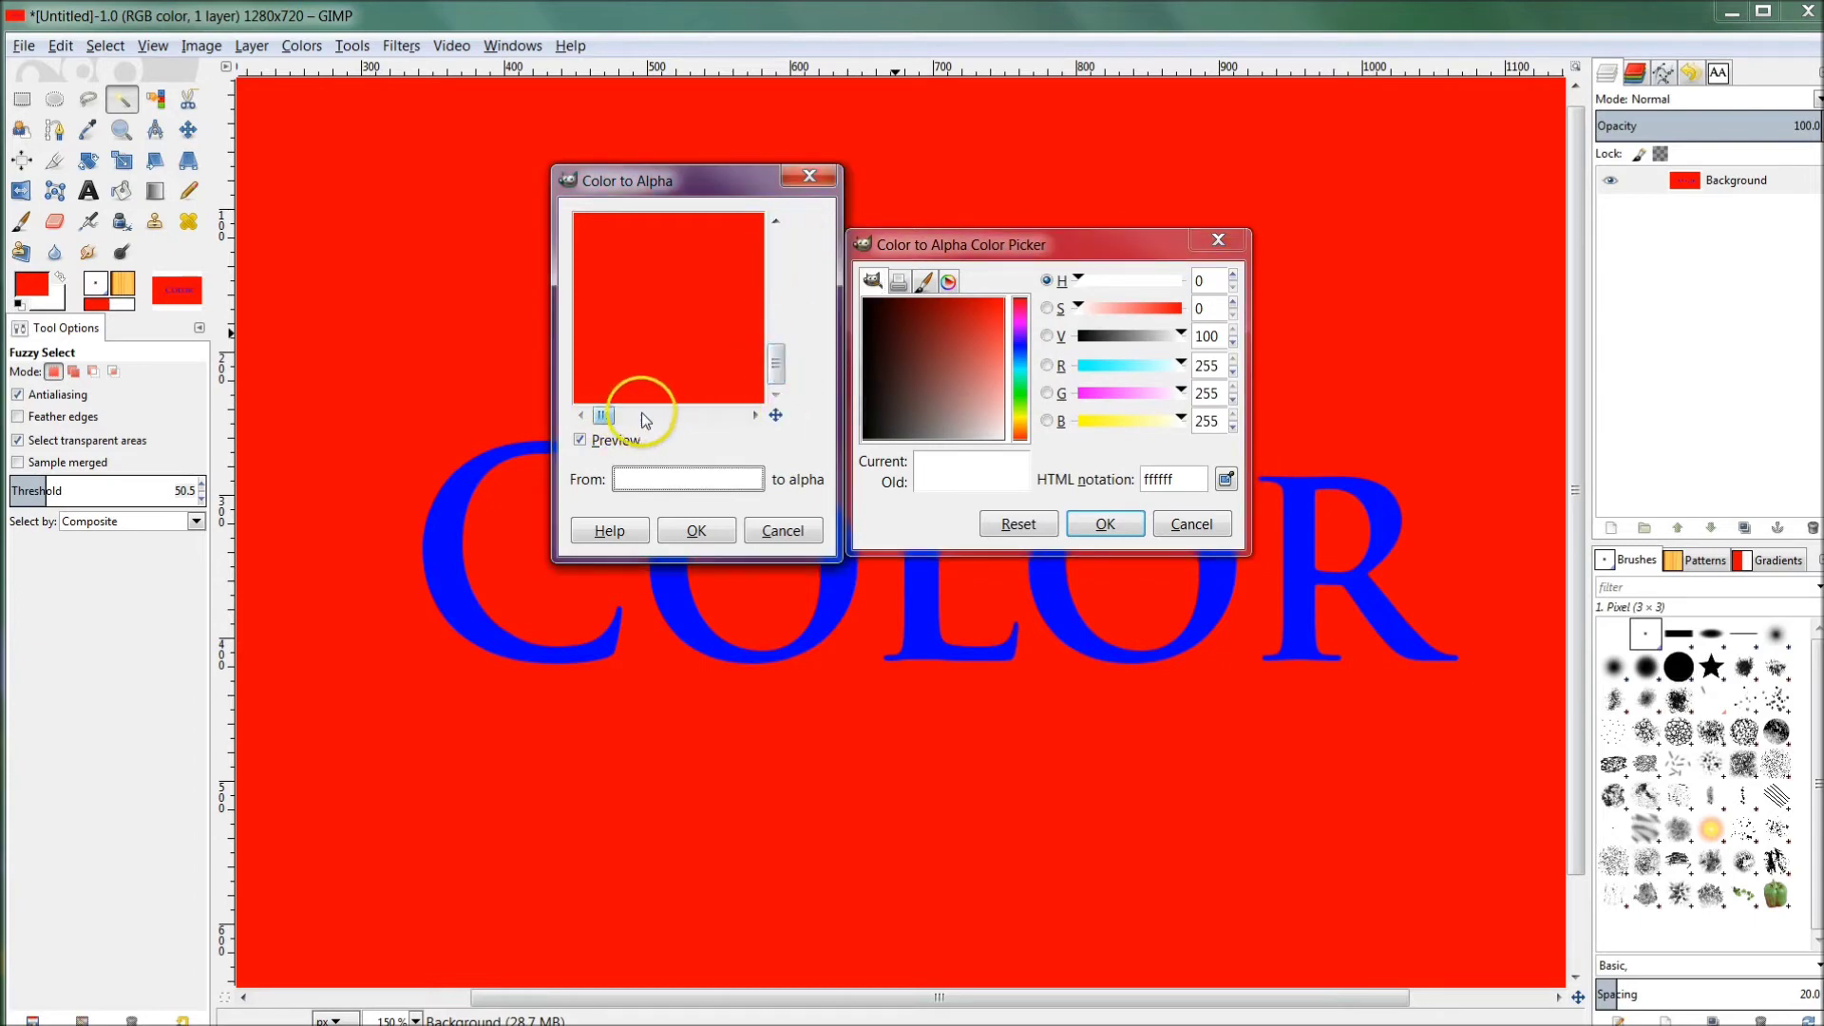
mouse_move(645, 419)
left_mouse_down()
mouse_move(741, 418)
mouse_move(679, 419)
left_mouse_up()
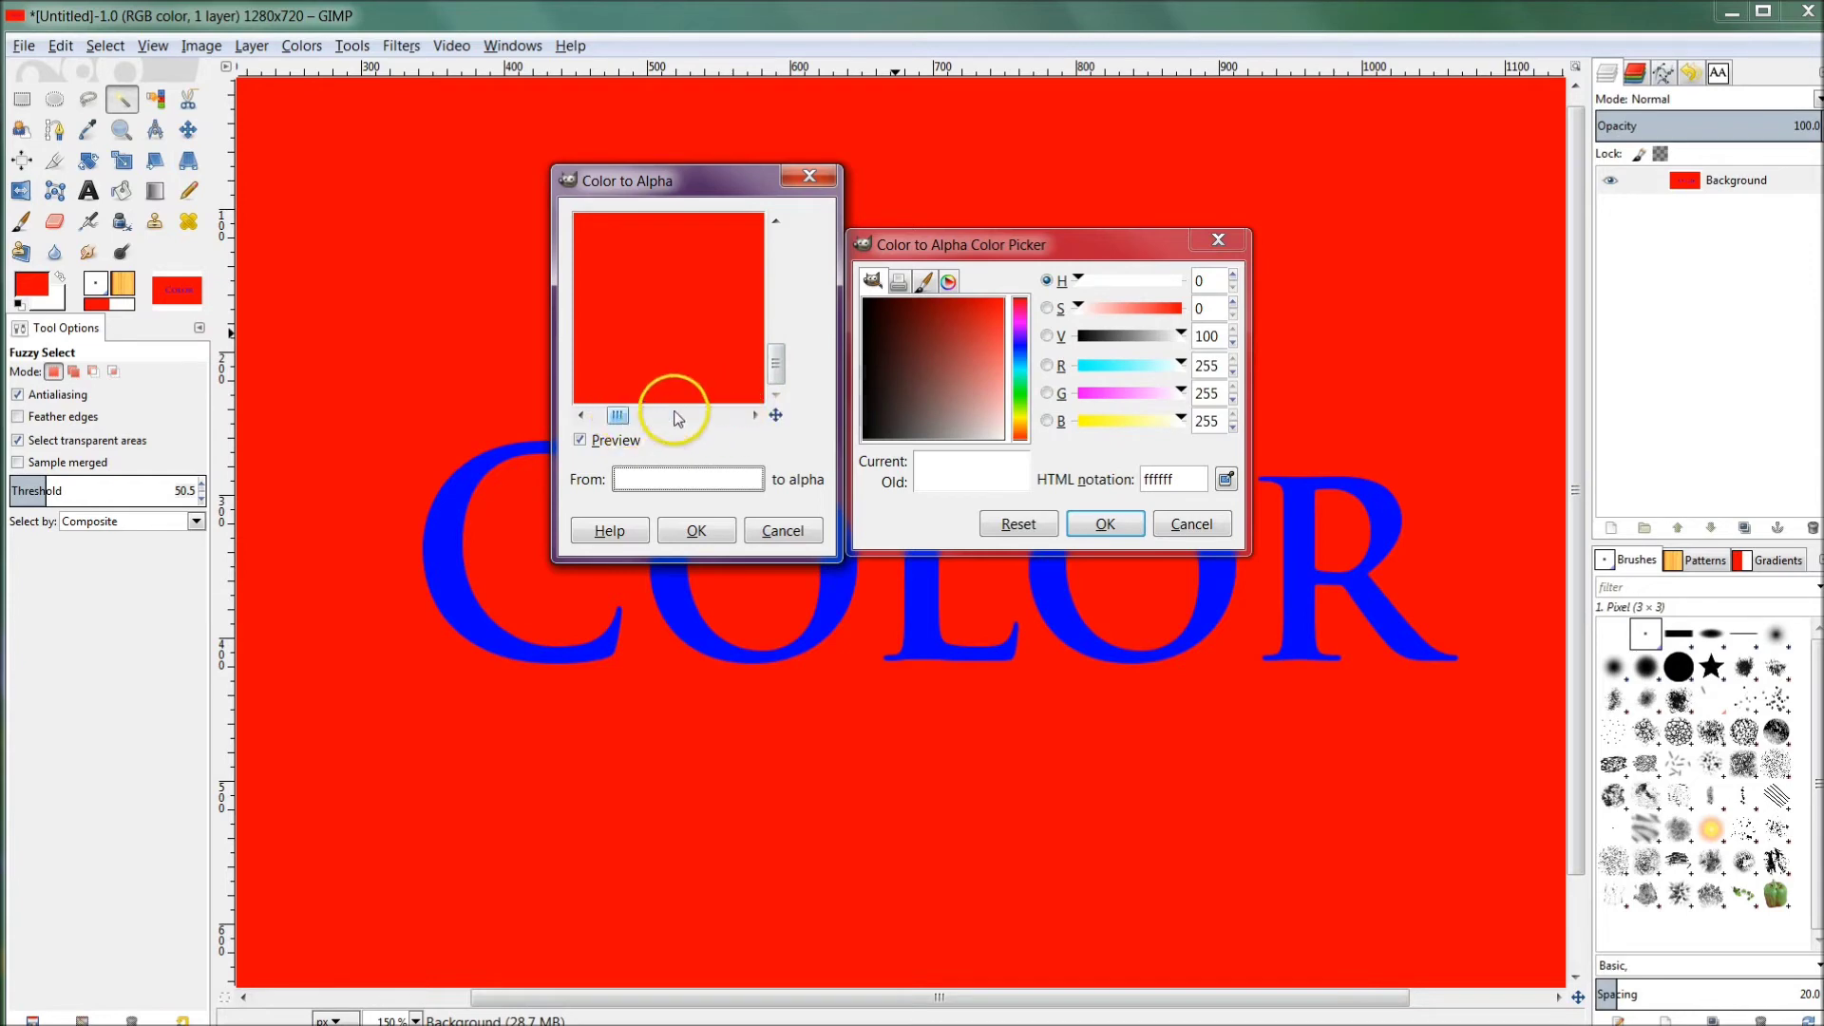
left_click_drag(776, 362, 786, 298)
left_click(686, 355)
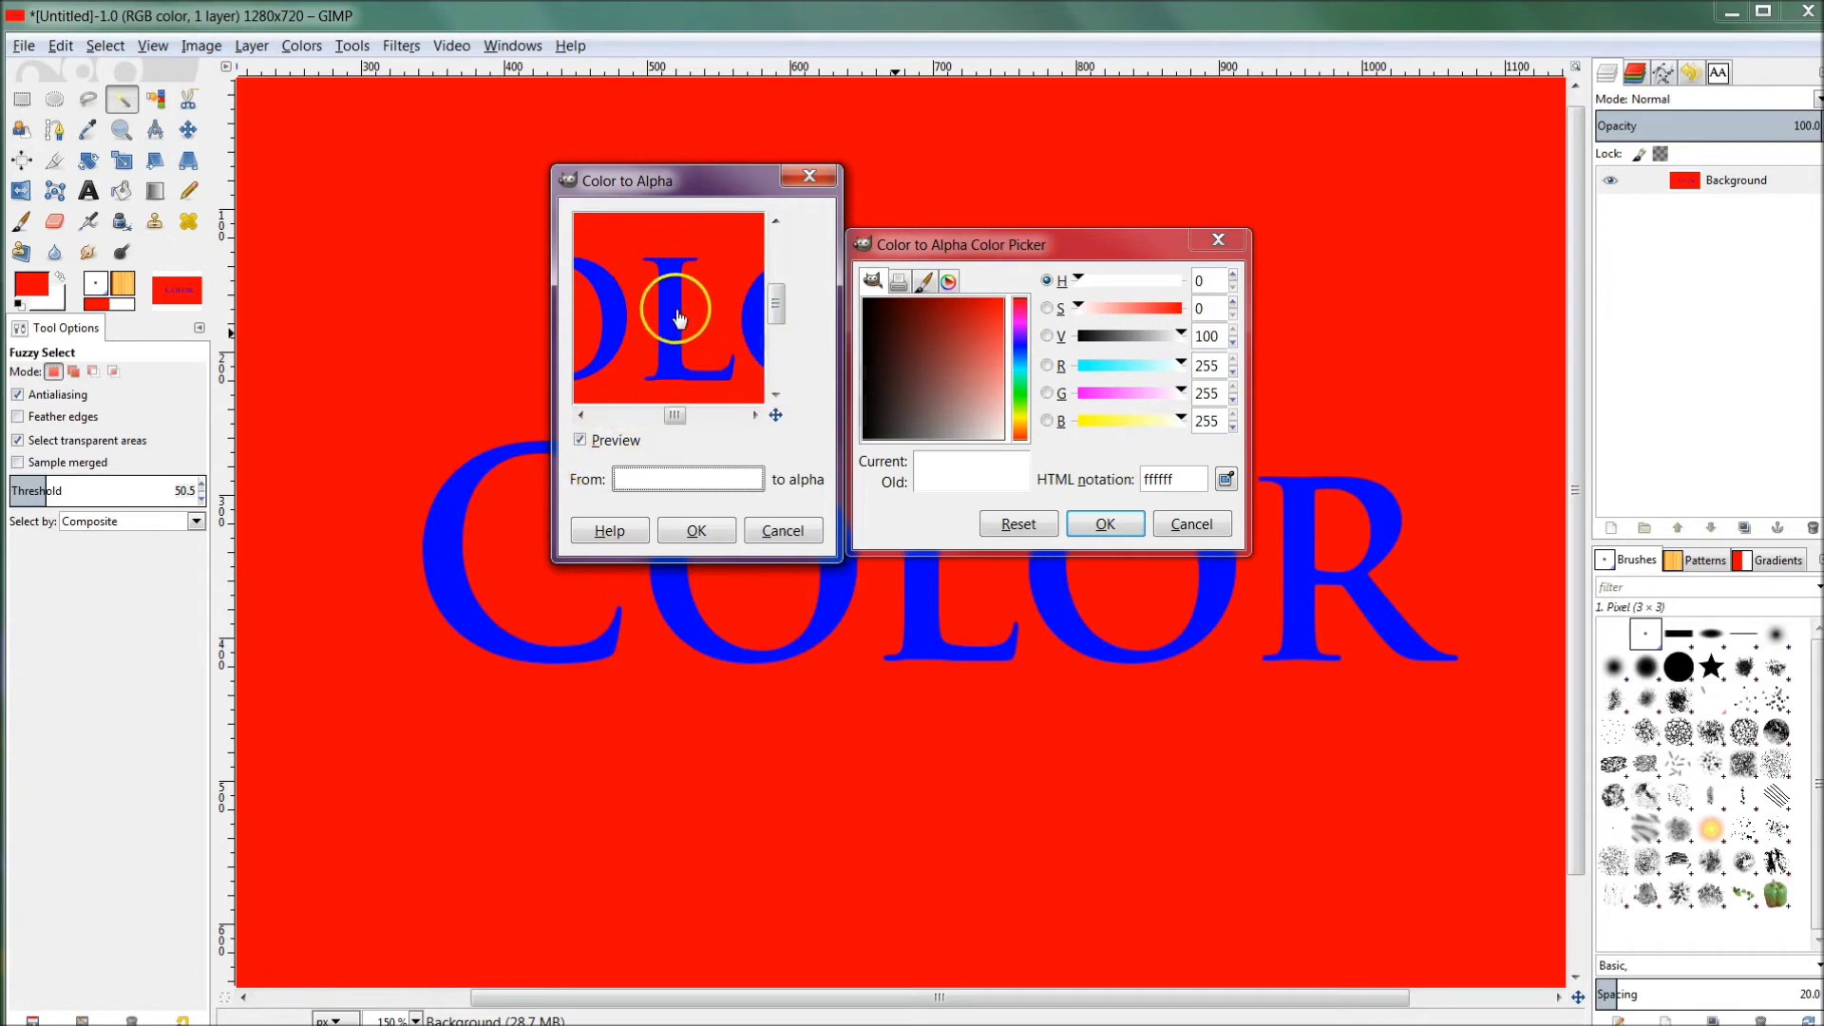
left_click(1226, 479)
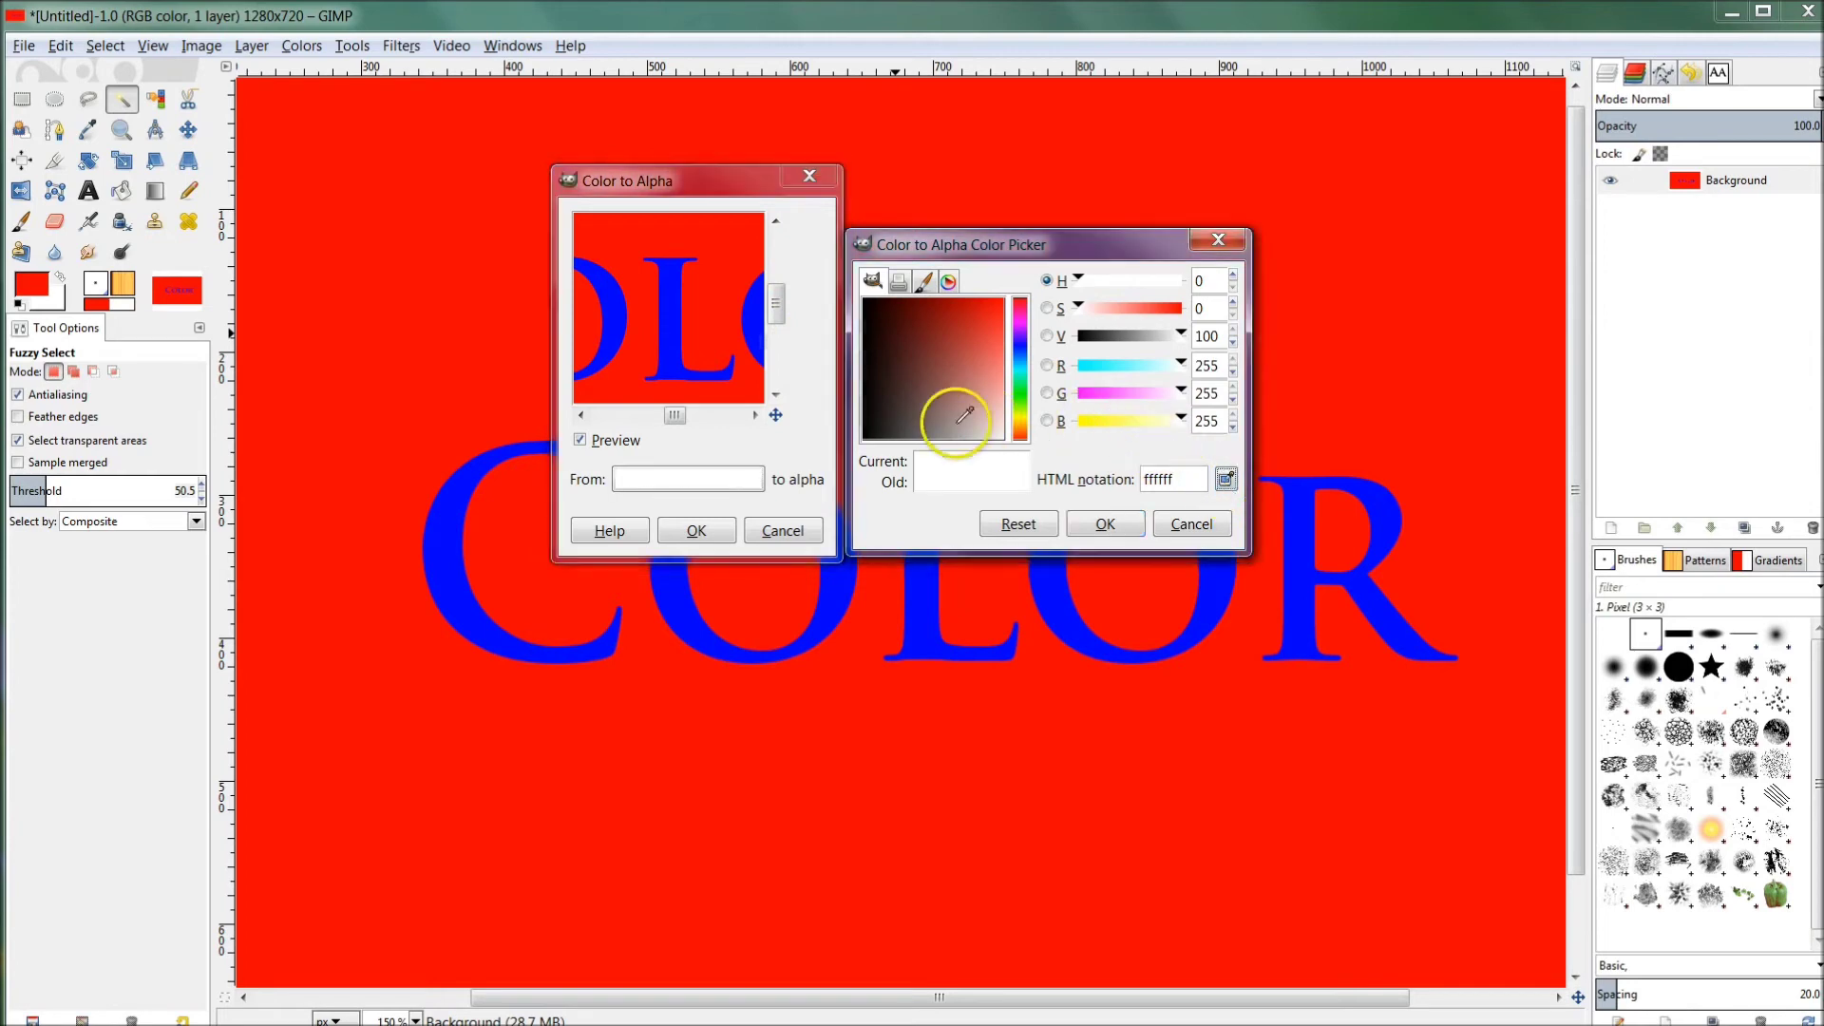
left_click(726, 267)
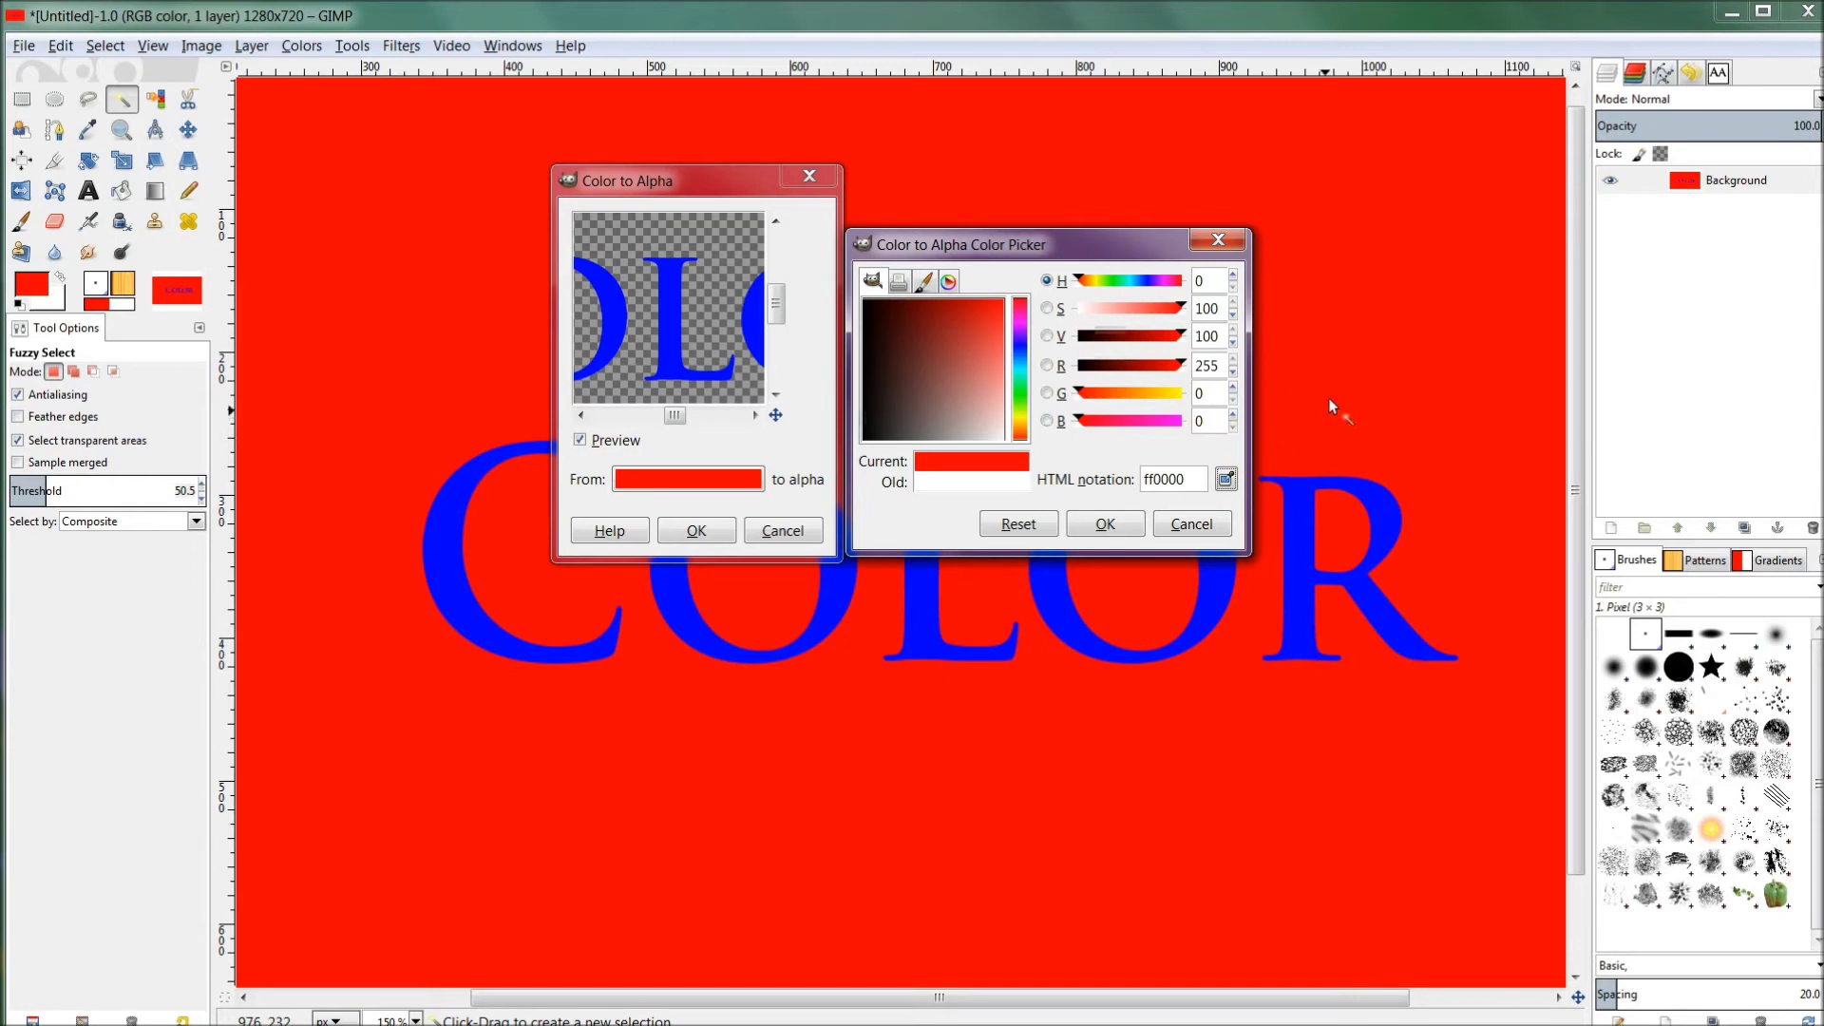
Resample red ff0000 as the colour to remove and apply Color to Alpha
left_click(1406, 298)
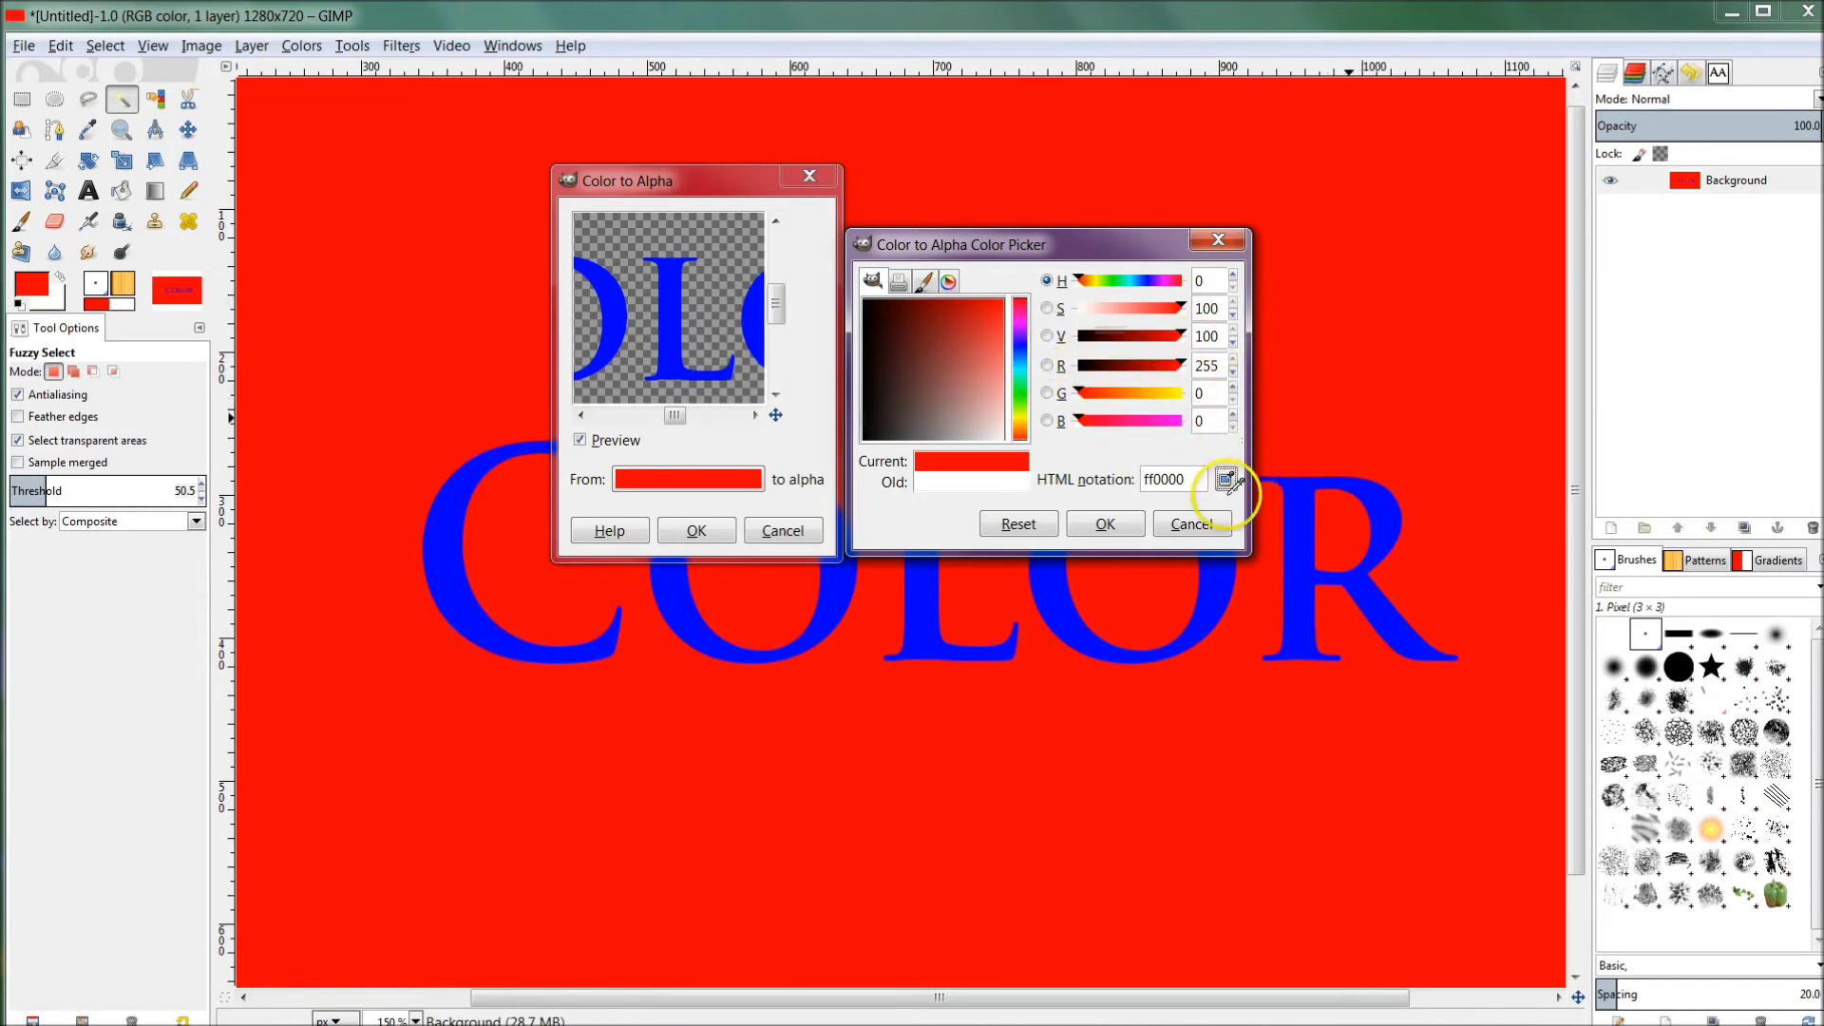
left_click(1226, 478)
left_click(1410, 358)
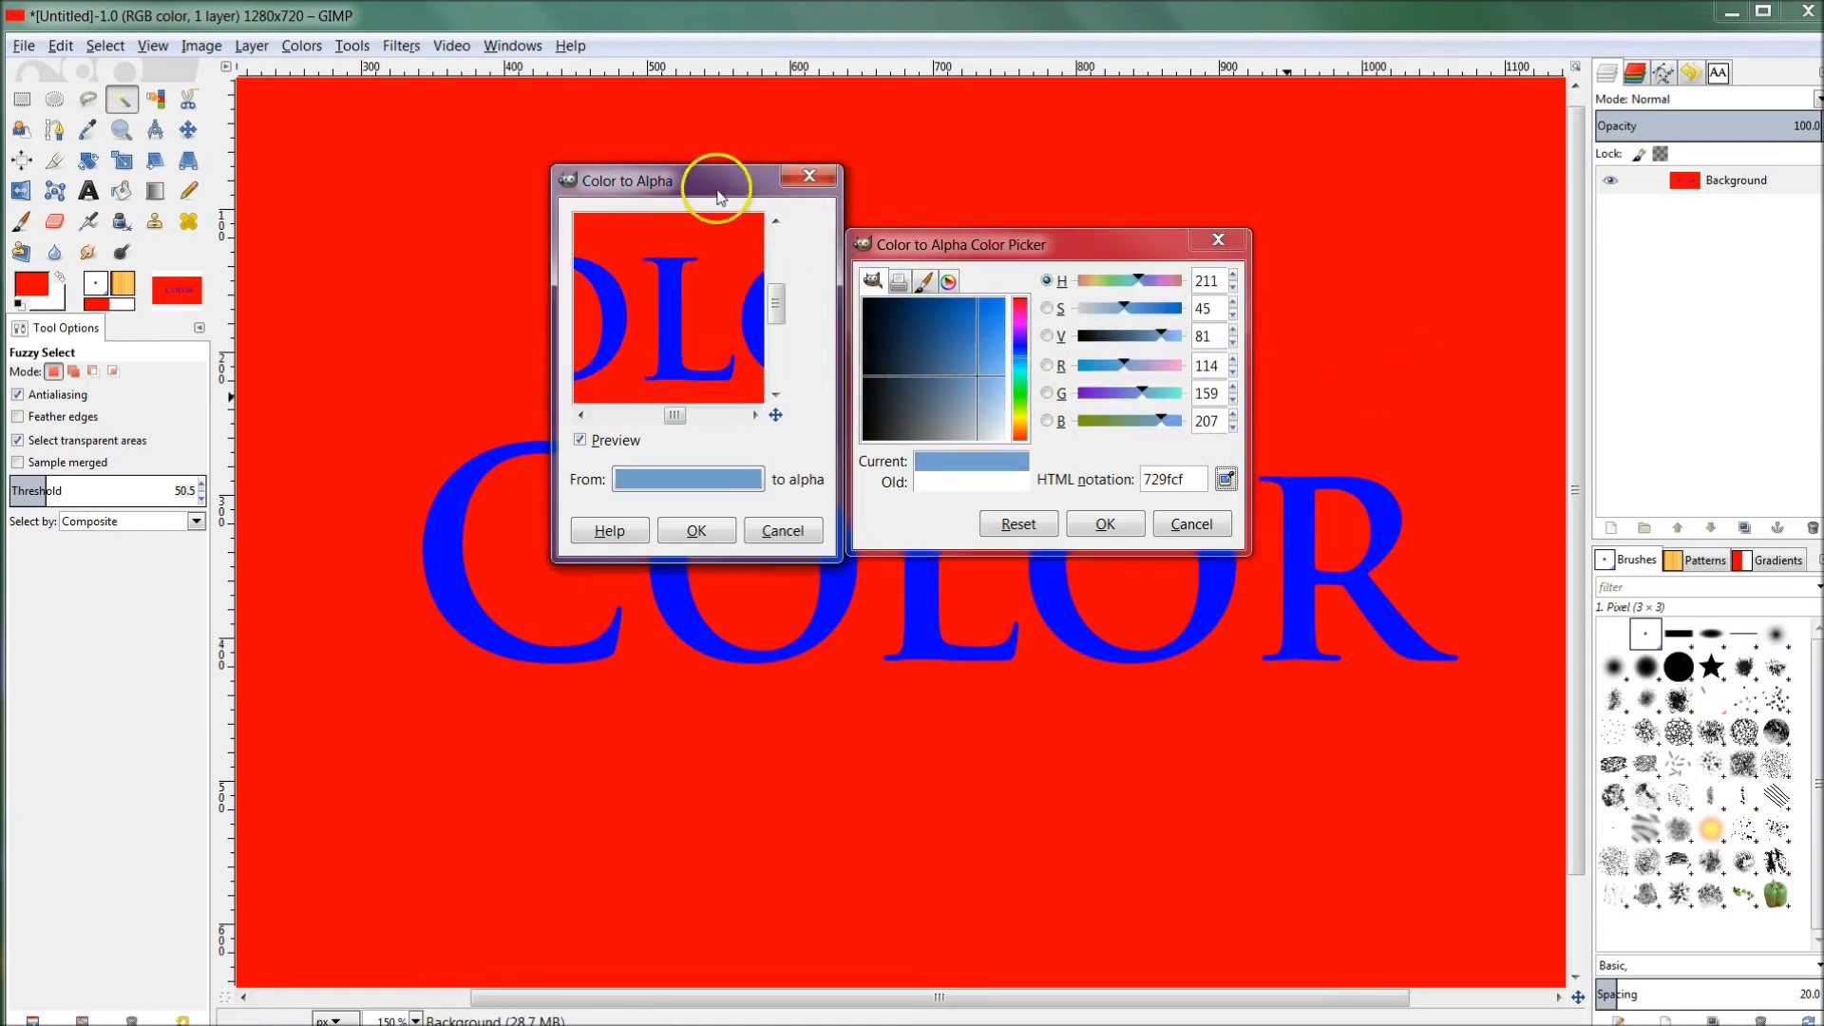
mouse_move(710, 191)
left_mouse_down()
mouse_move(731, 194)
mouse_move(715, 212)
left_mouse_up()
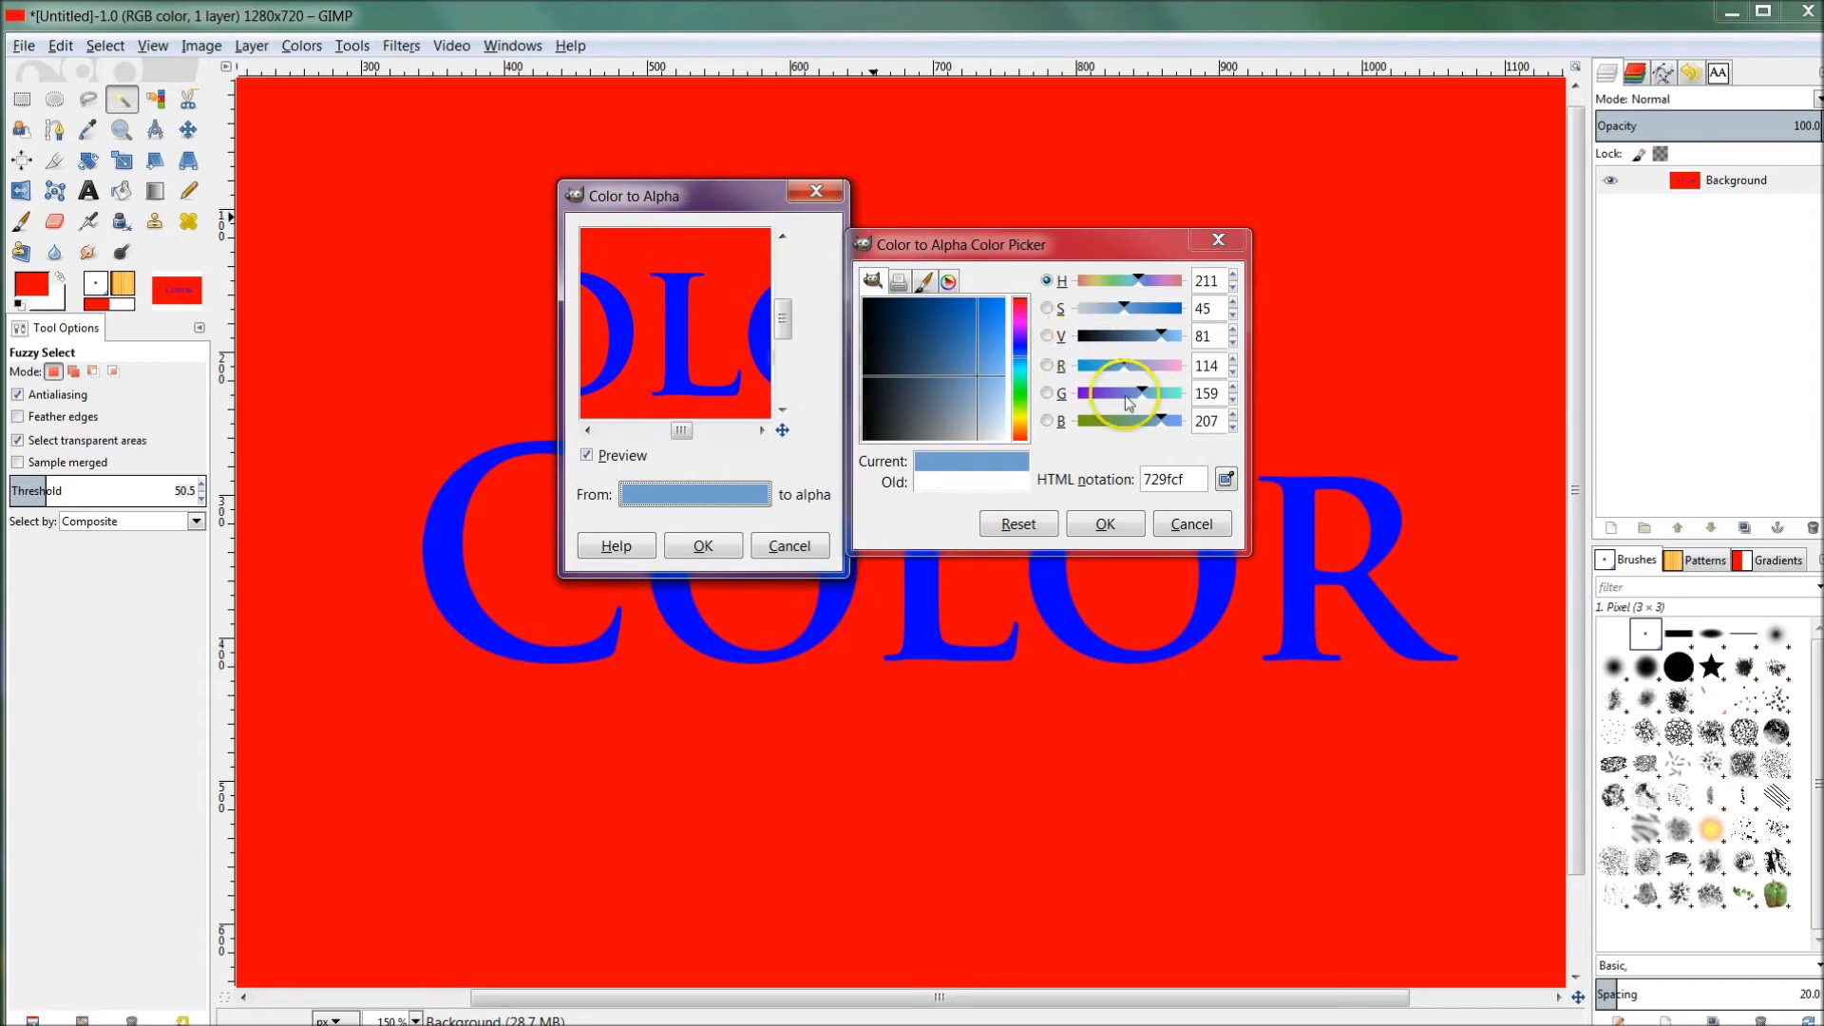
left_click(1226, 478)
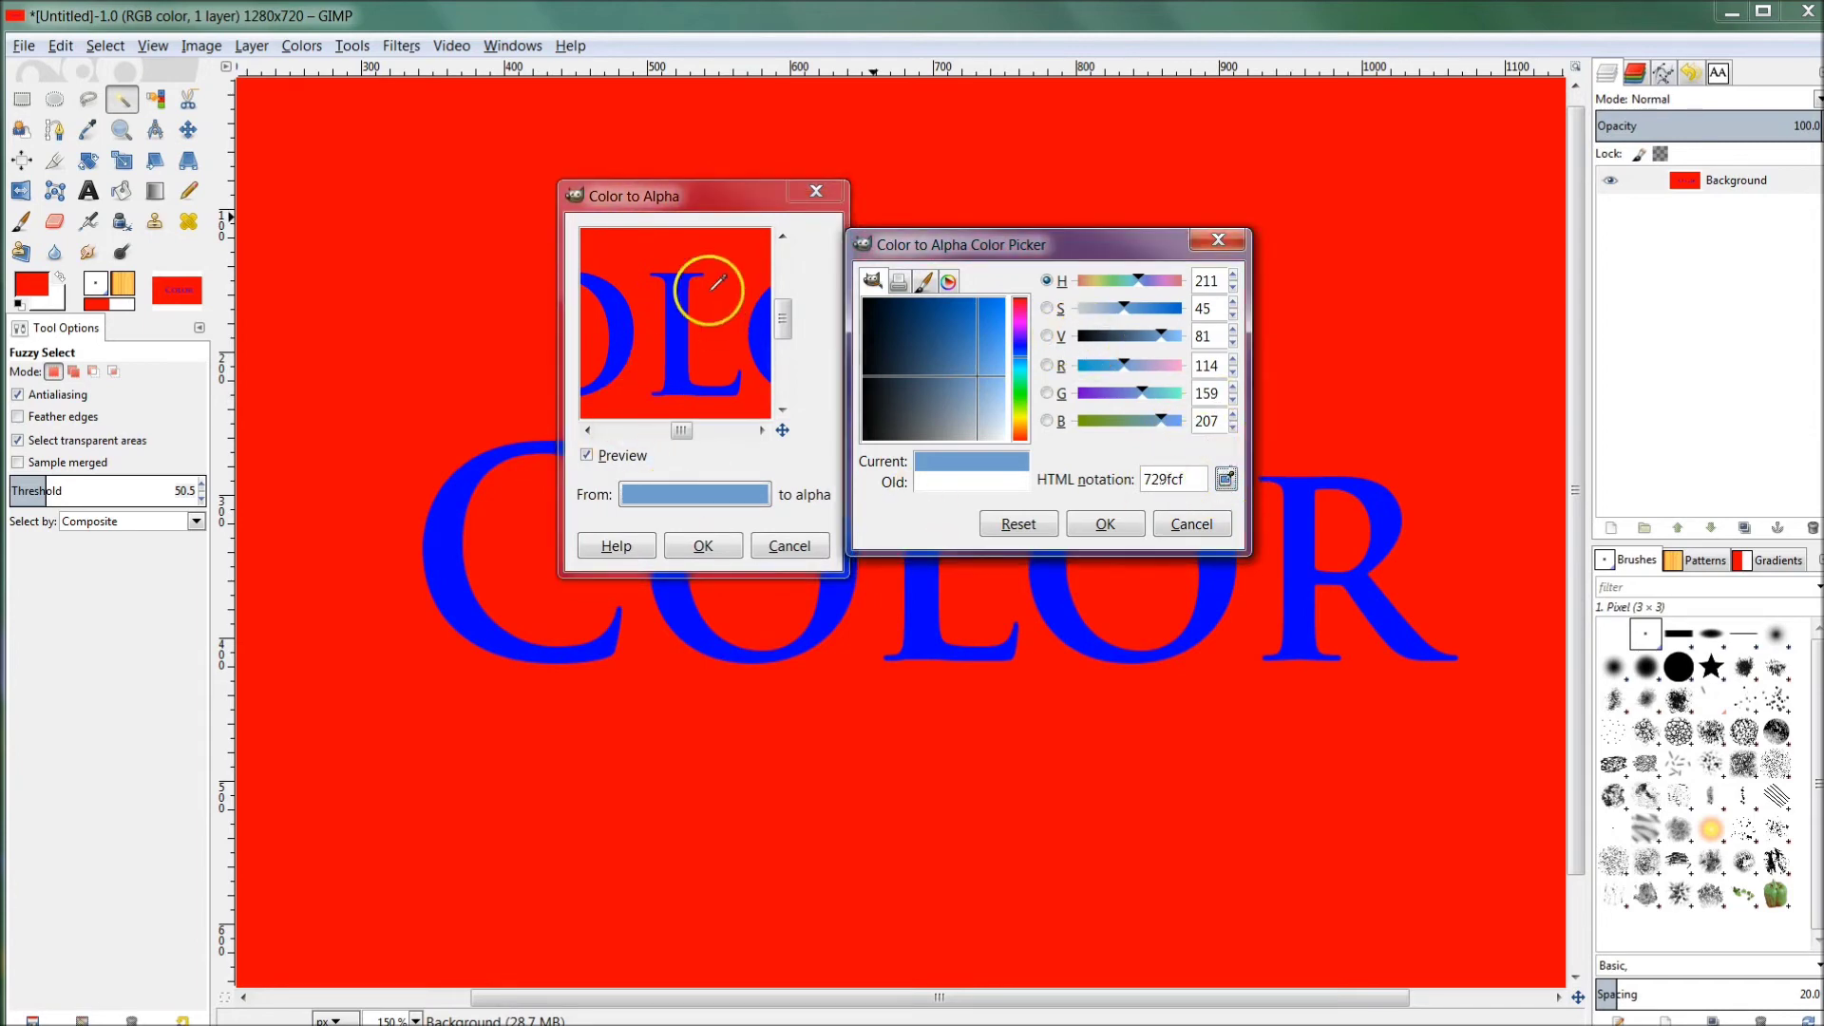
left_click(680, 309)
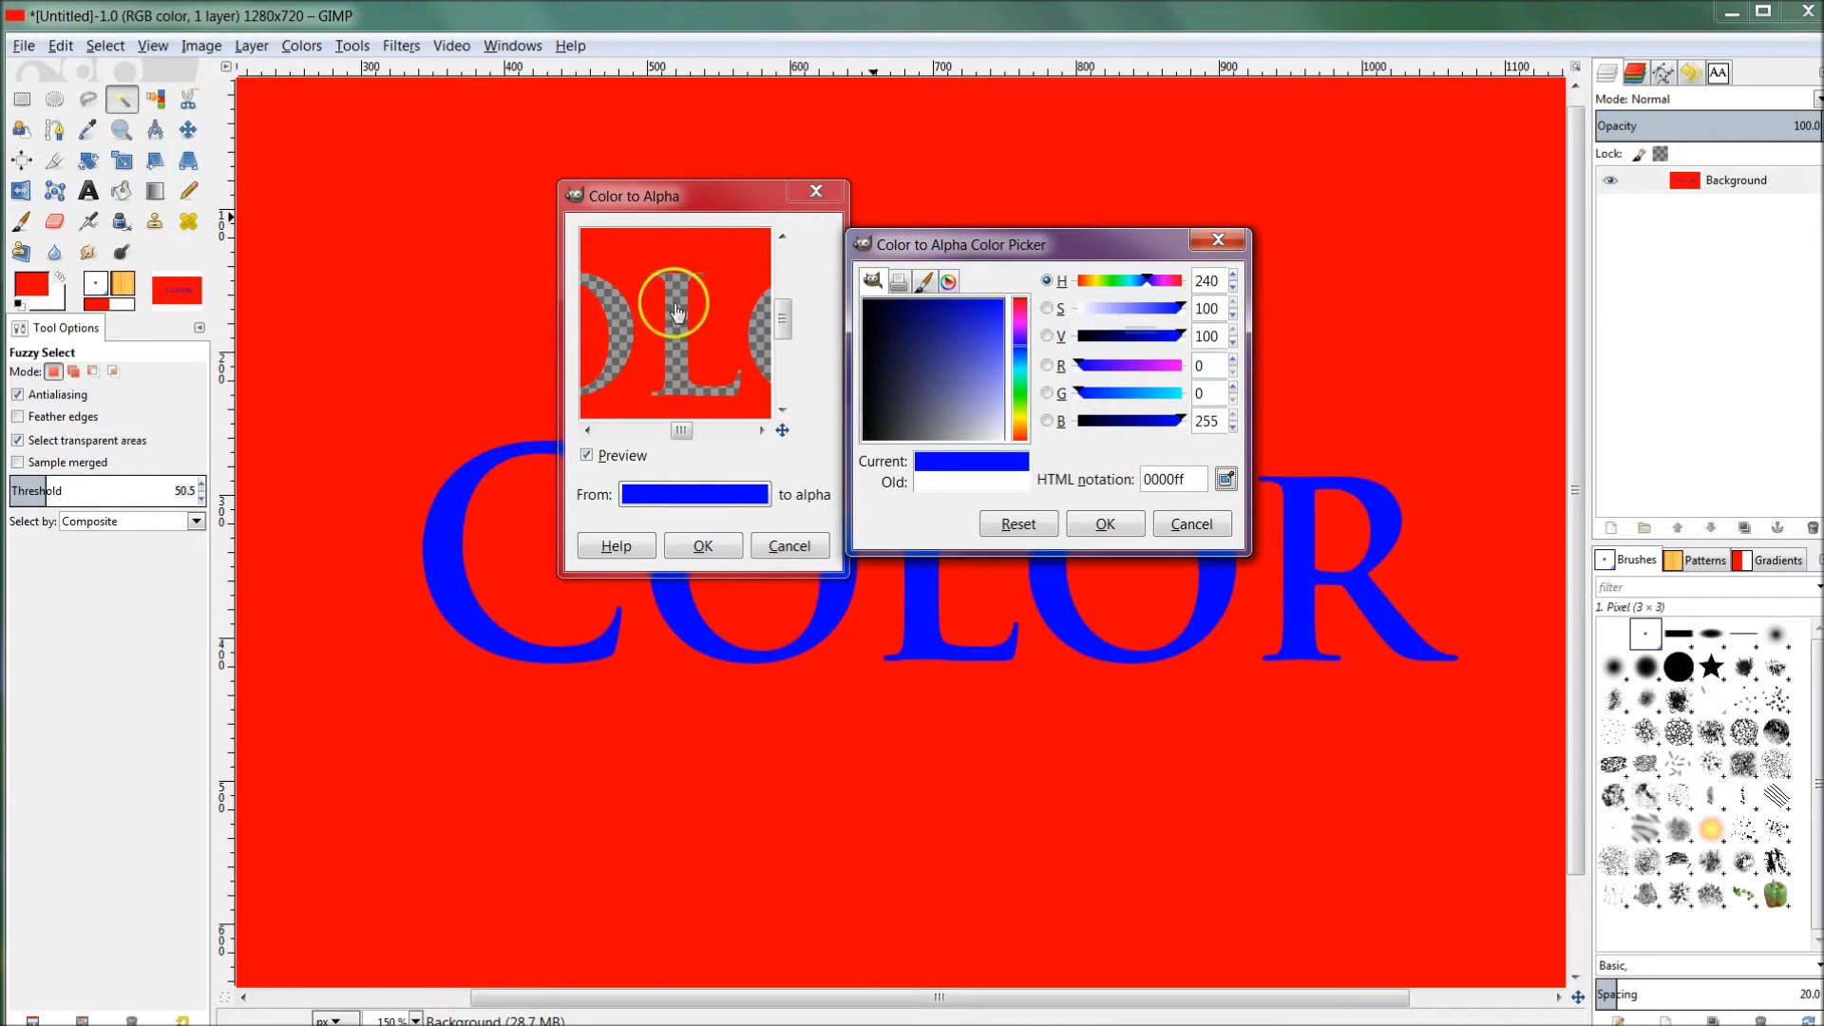
left_click(1226, 479)
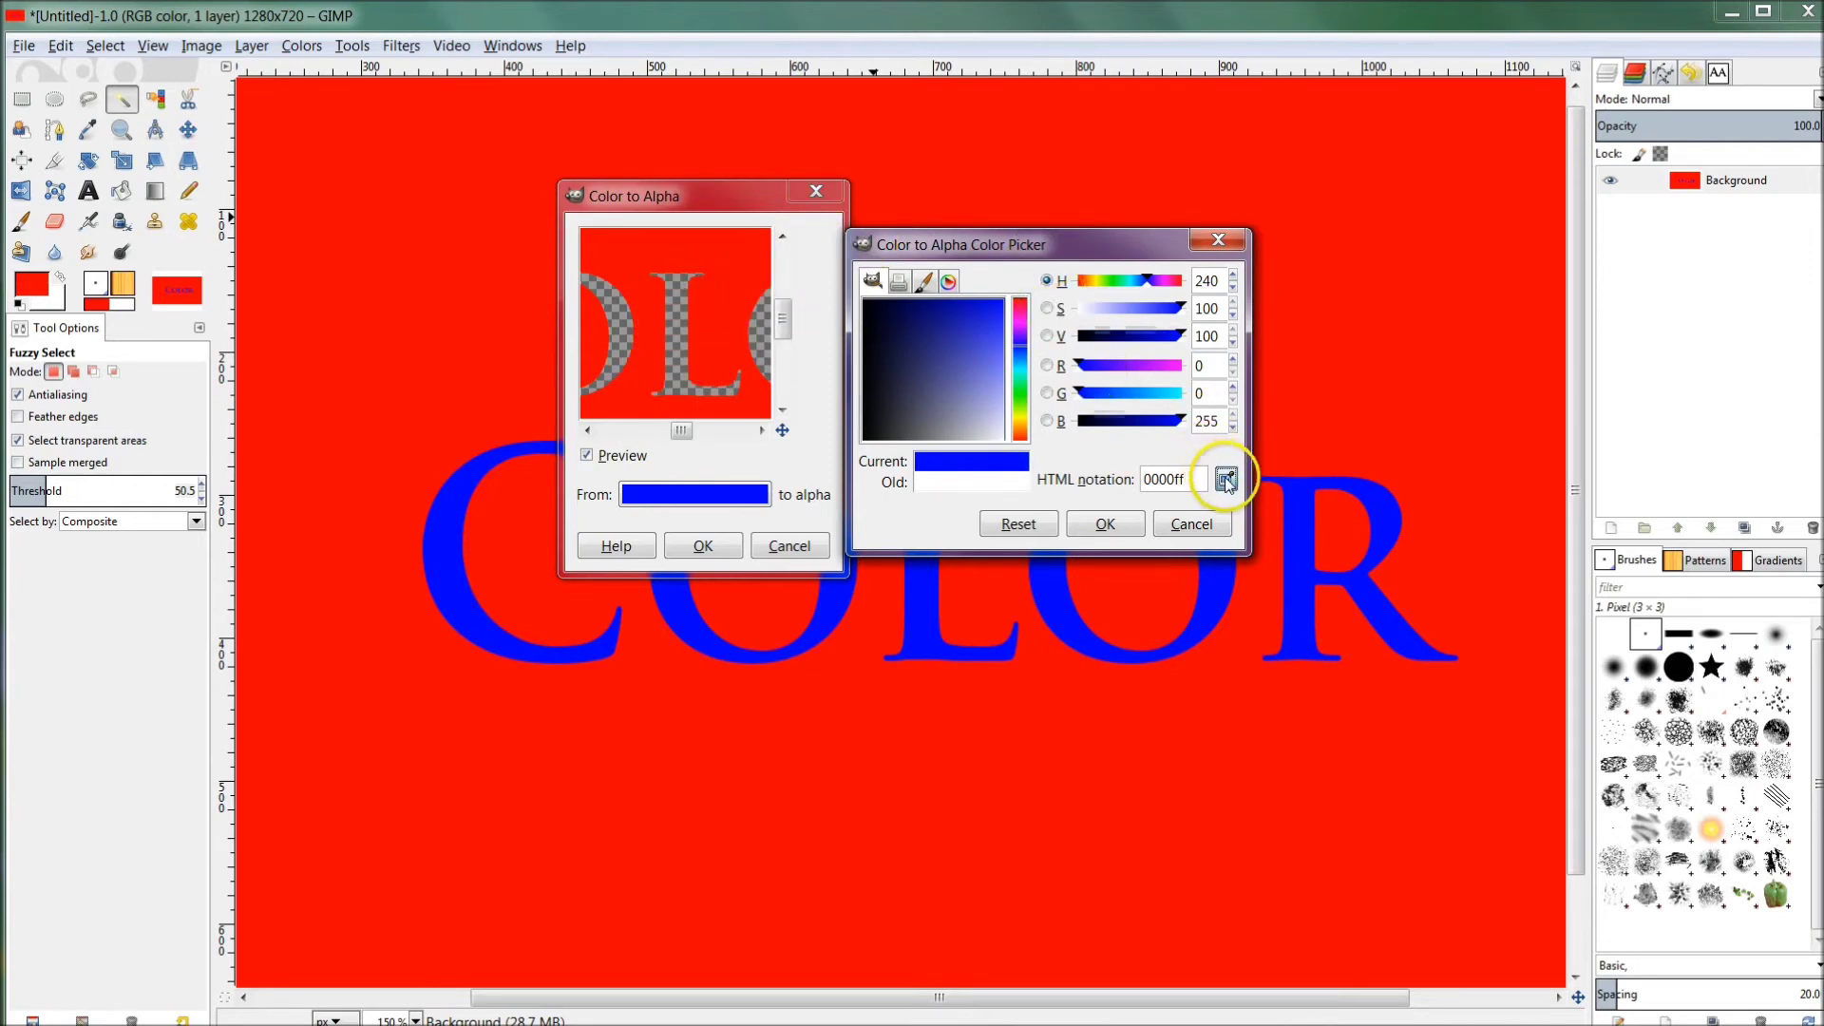
left_click(711, 239)
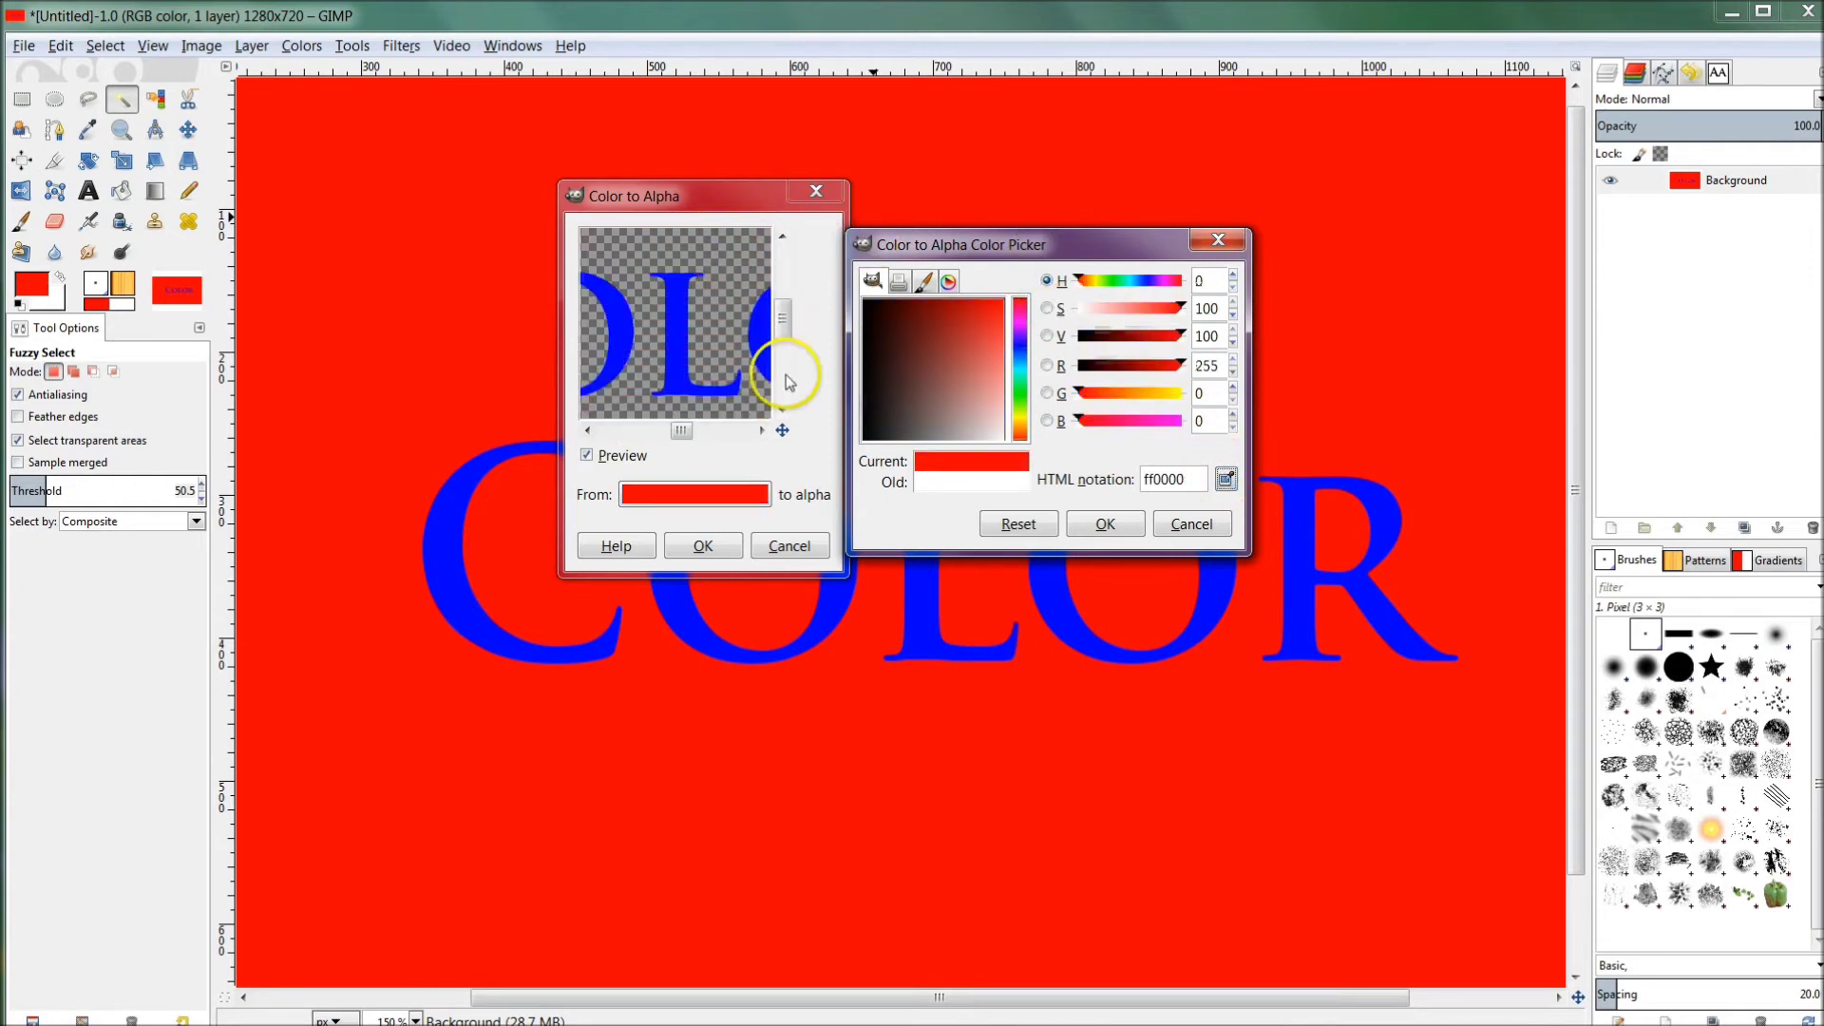
left_click(696, 544)
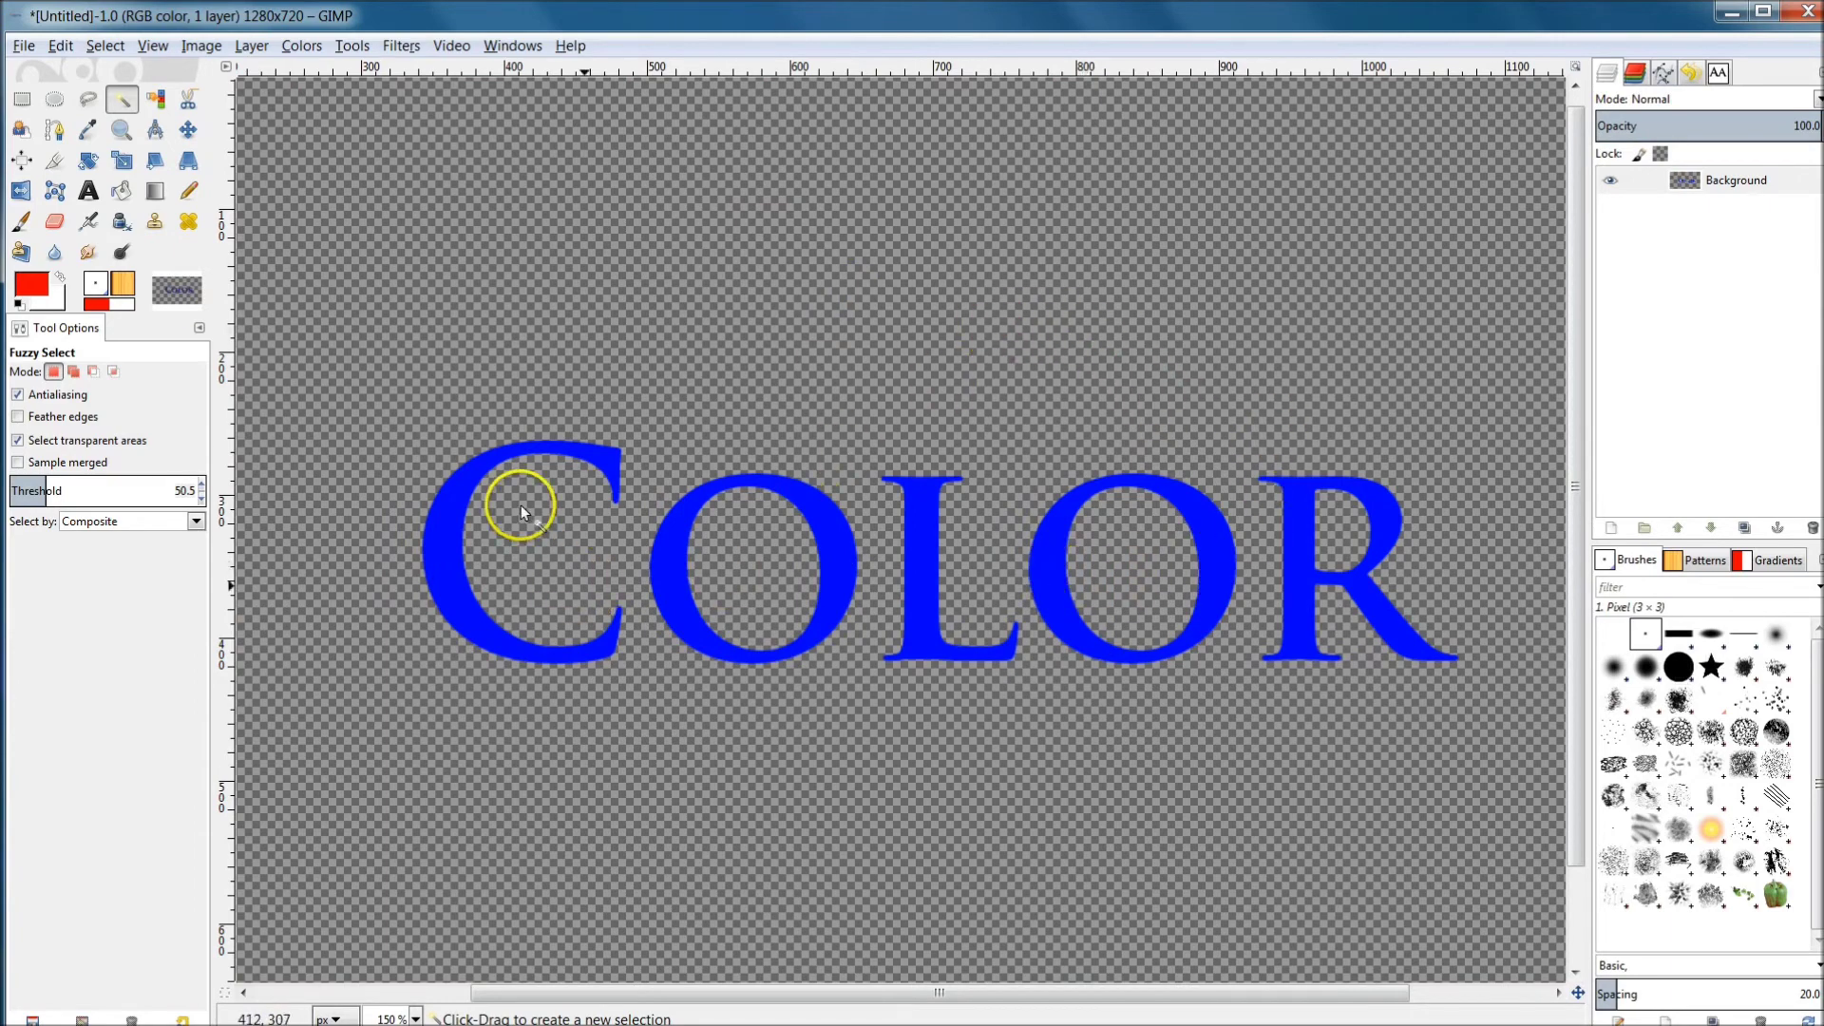
key("ctrl")
scroll(520, 485, "up", 5)
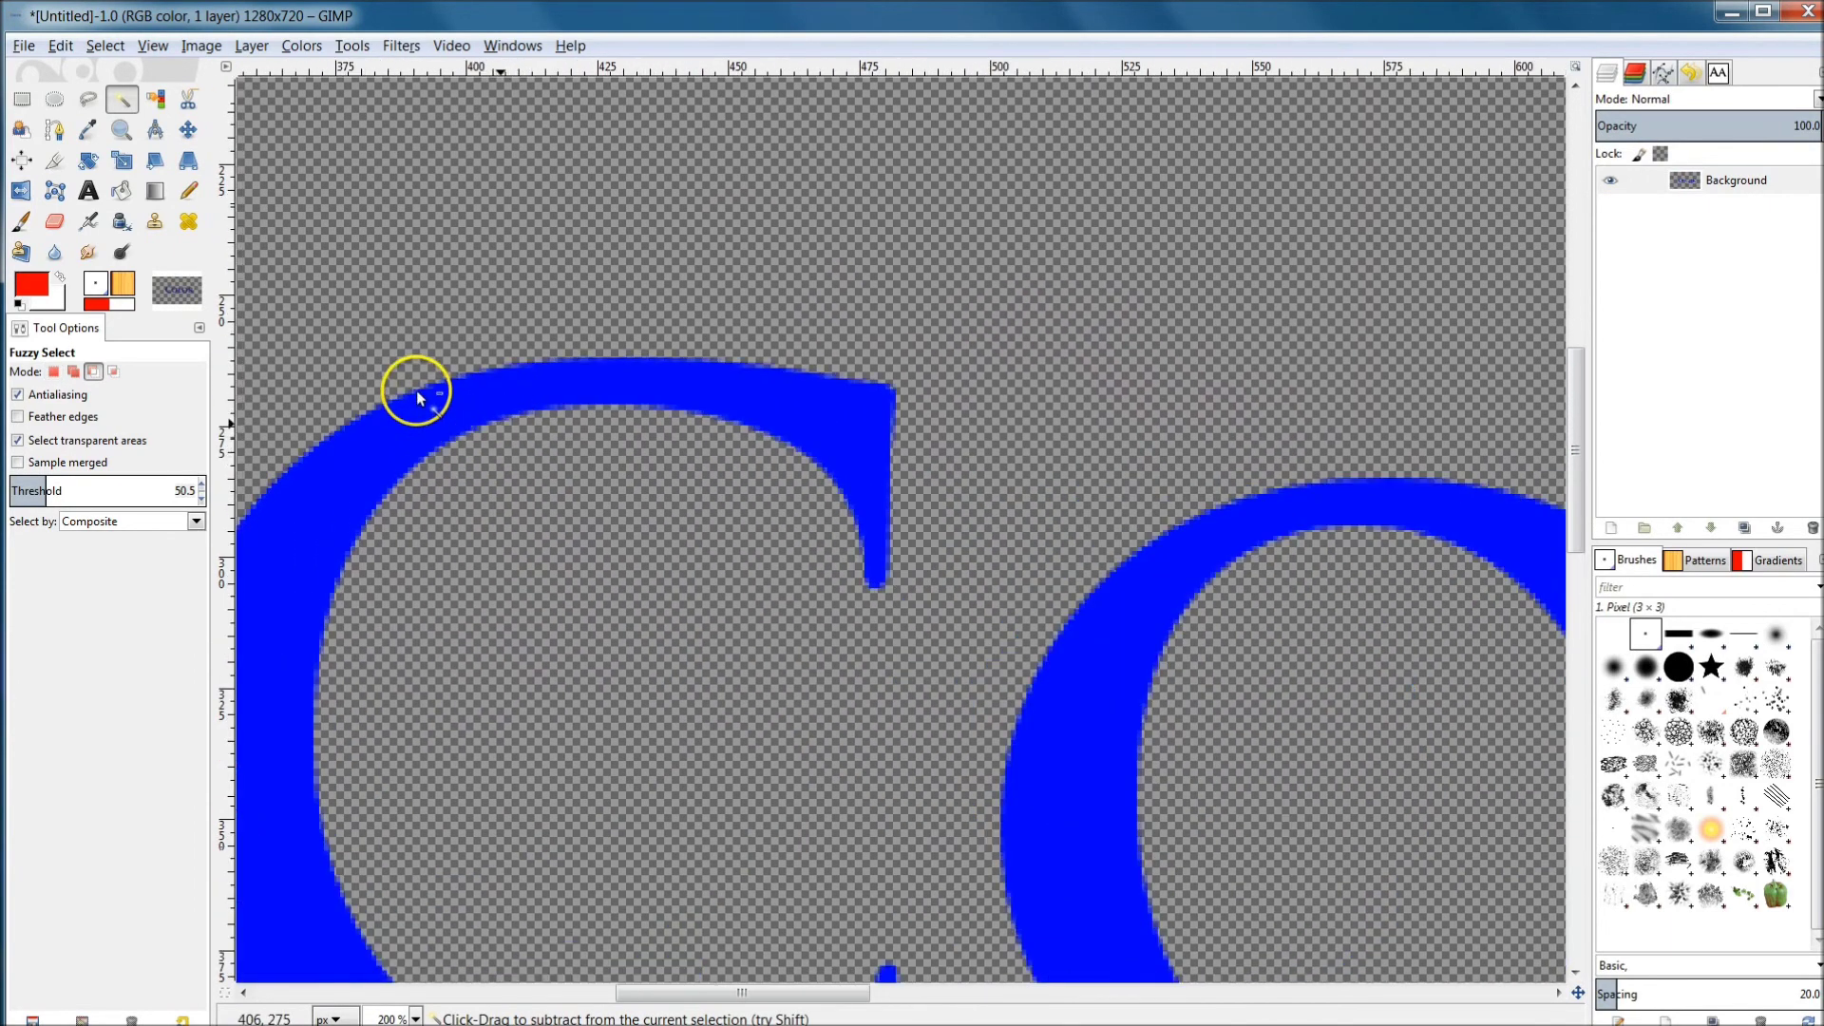
scroll(472, 379, "up", 10)
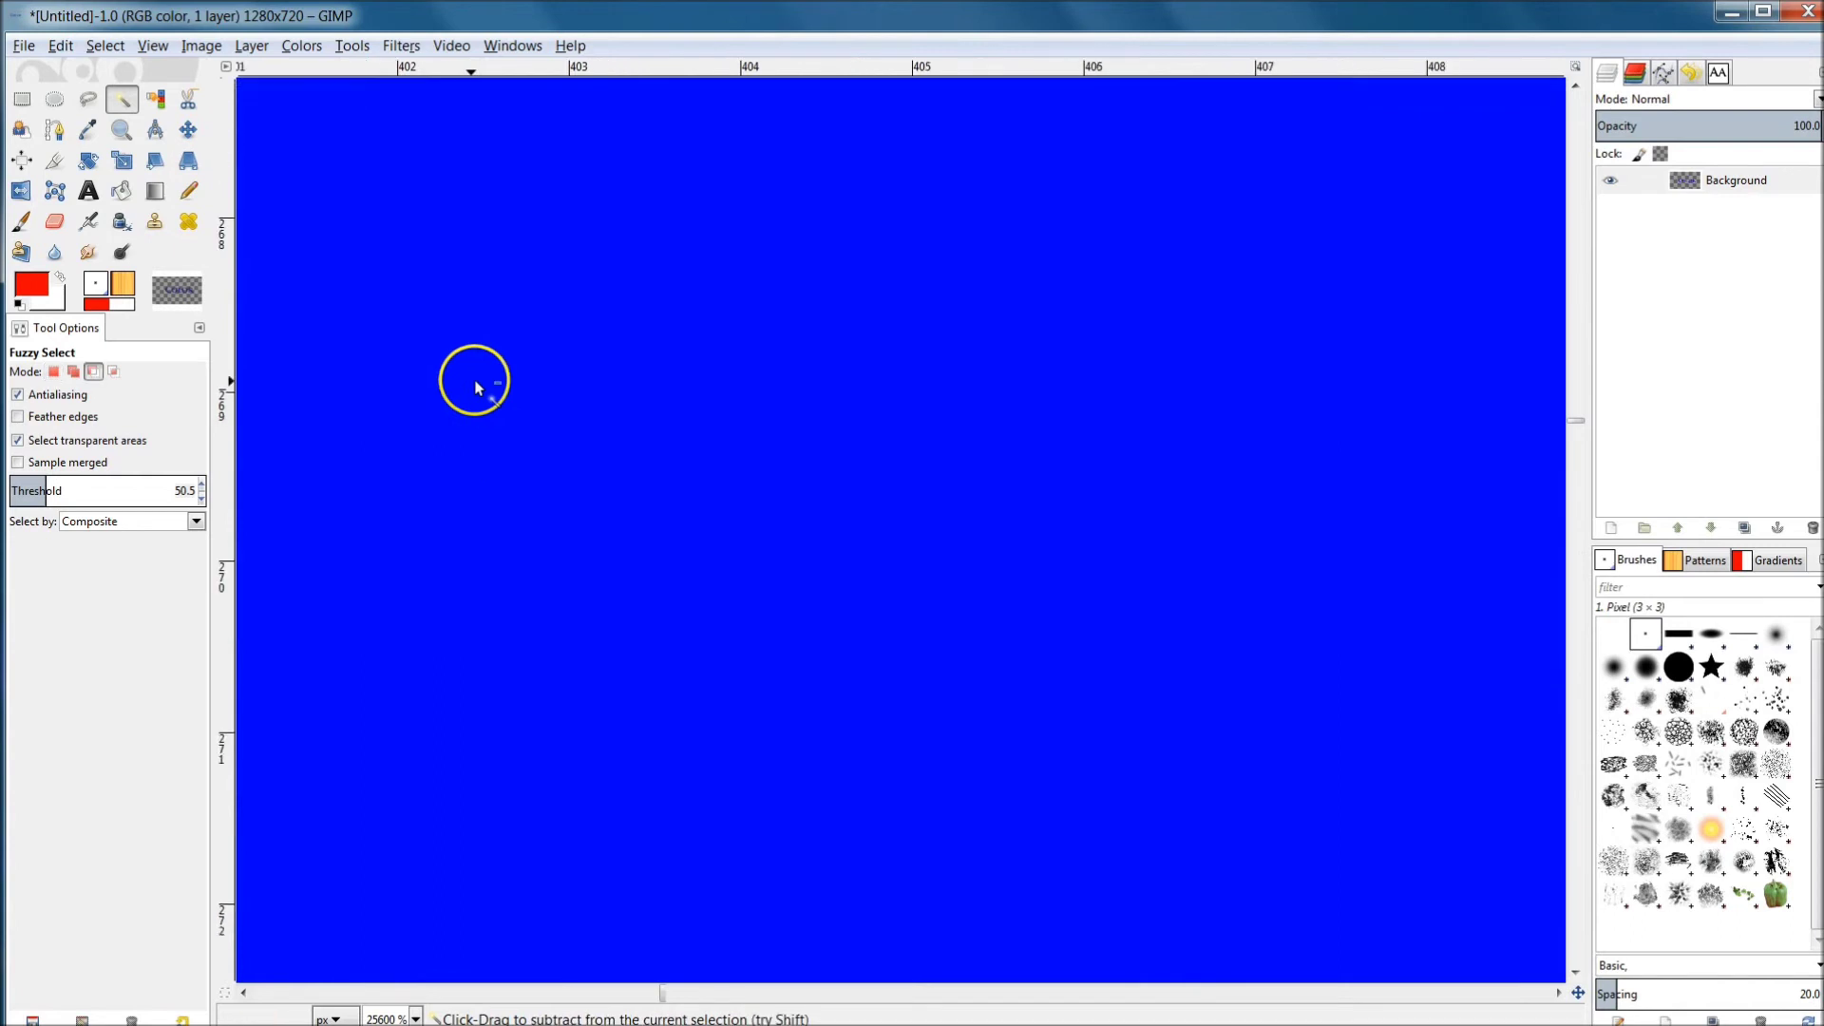
scroll(1046, 656, "down", 1)
scroll(851, 623, "right", 4)
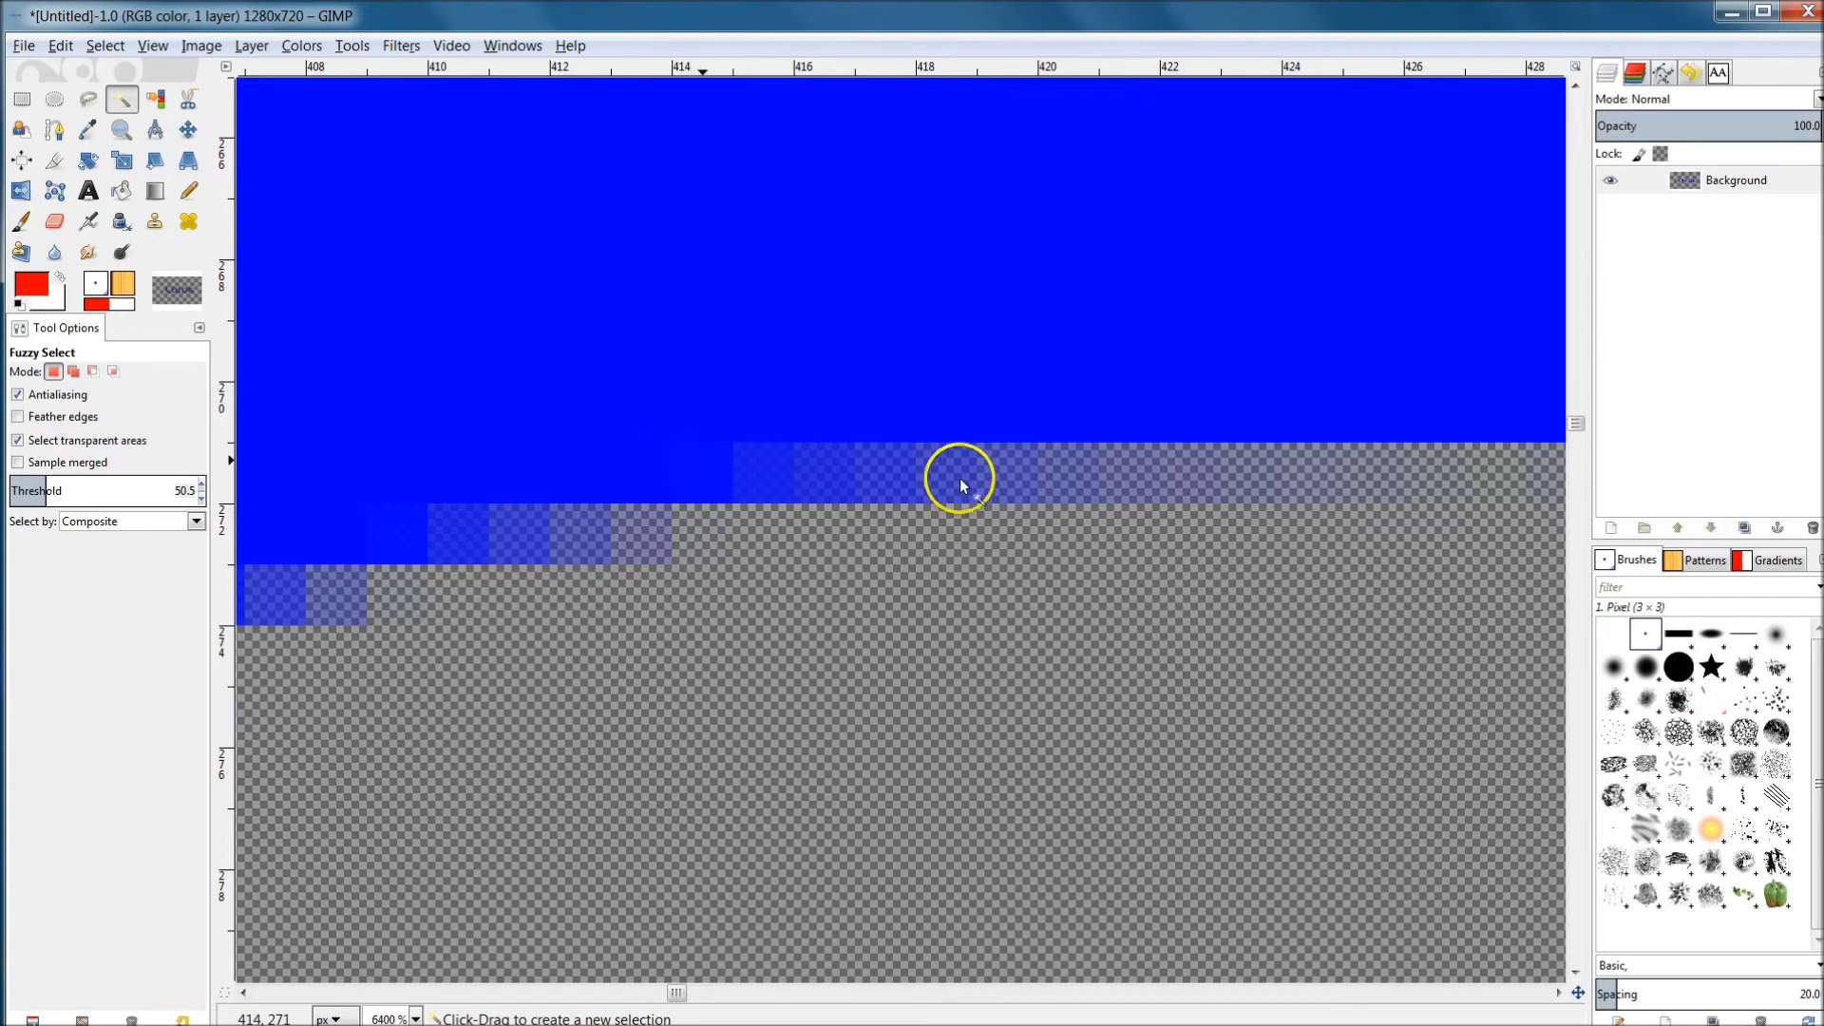
scroll(856, 665, "down", 3)
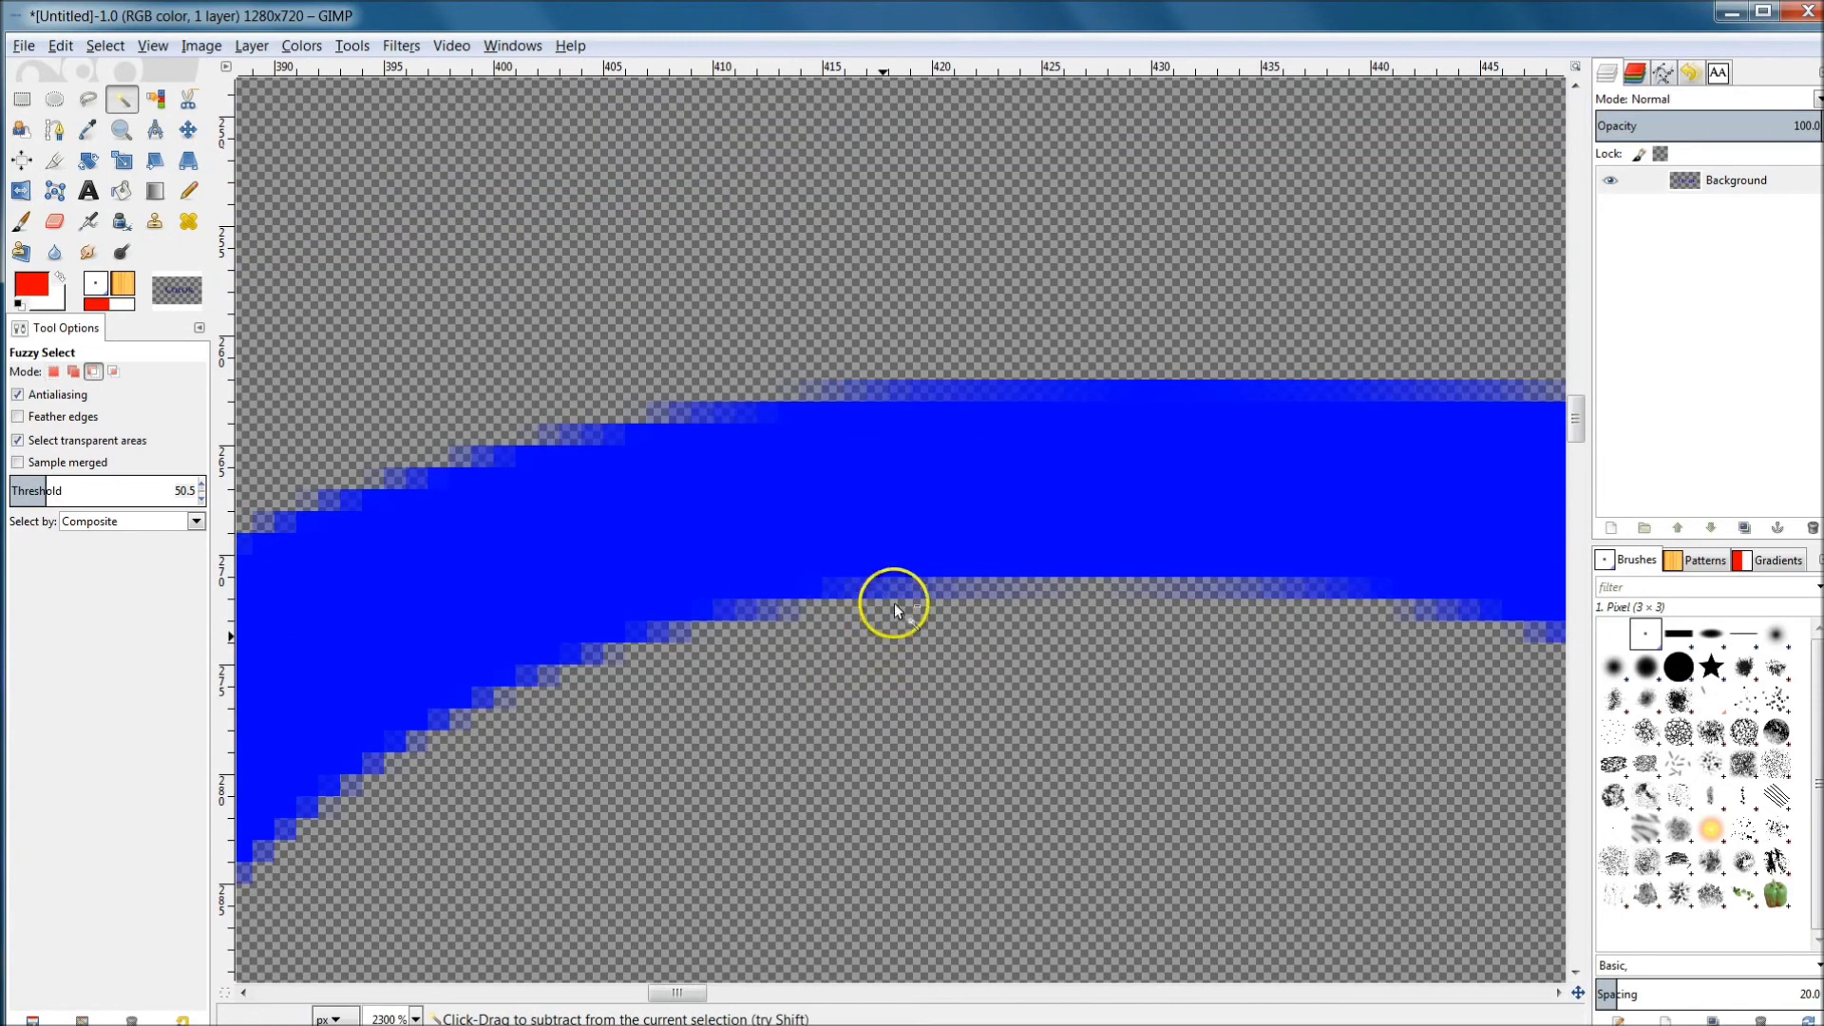
scroll(914, 572, "down", 4)
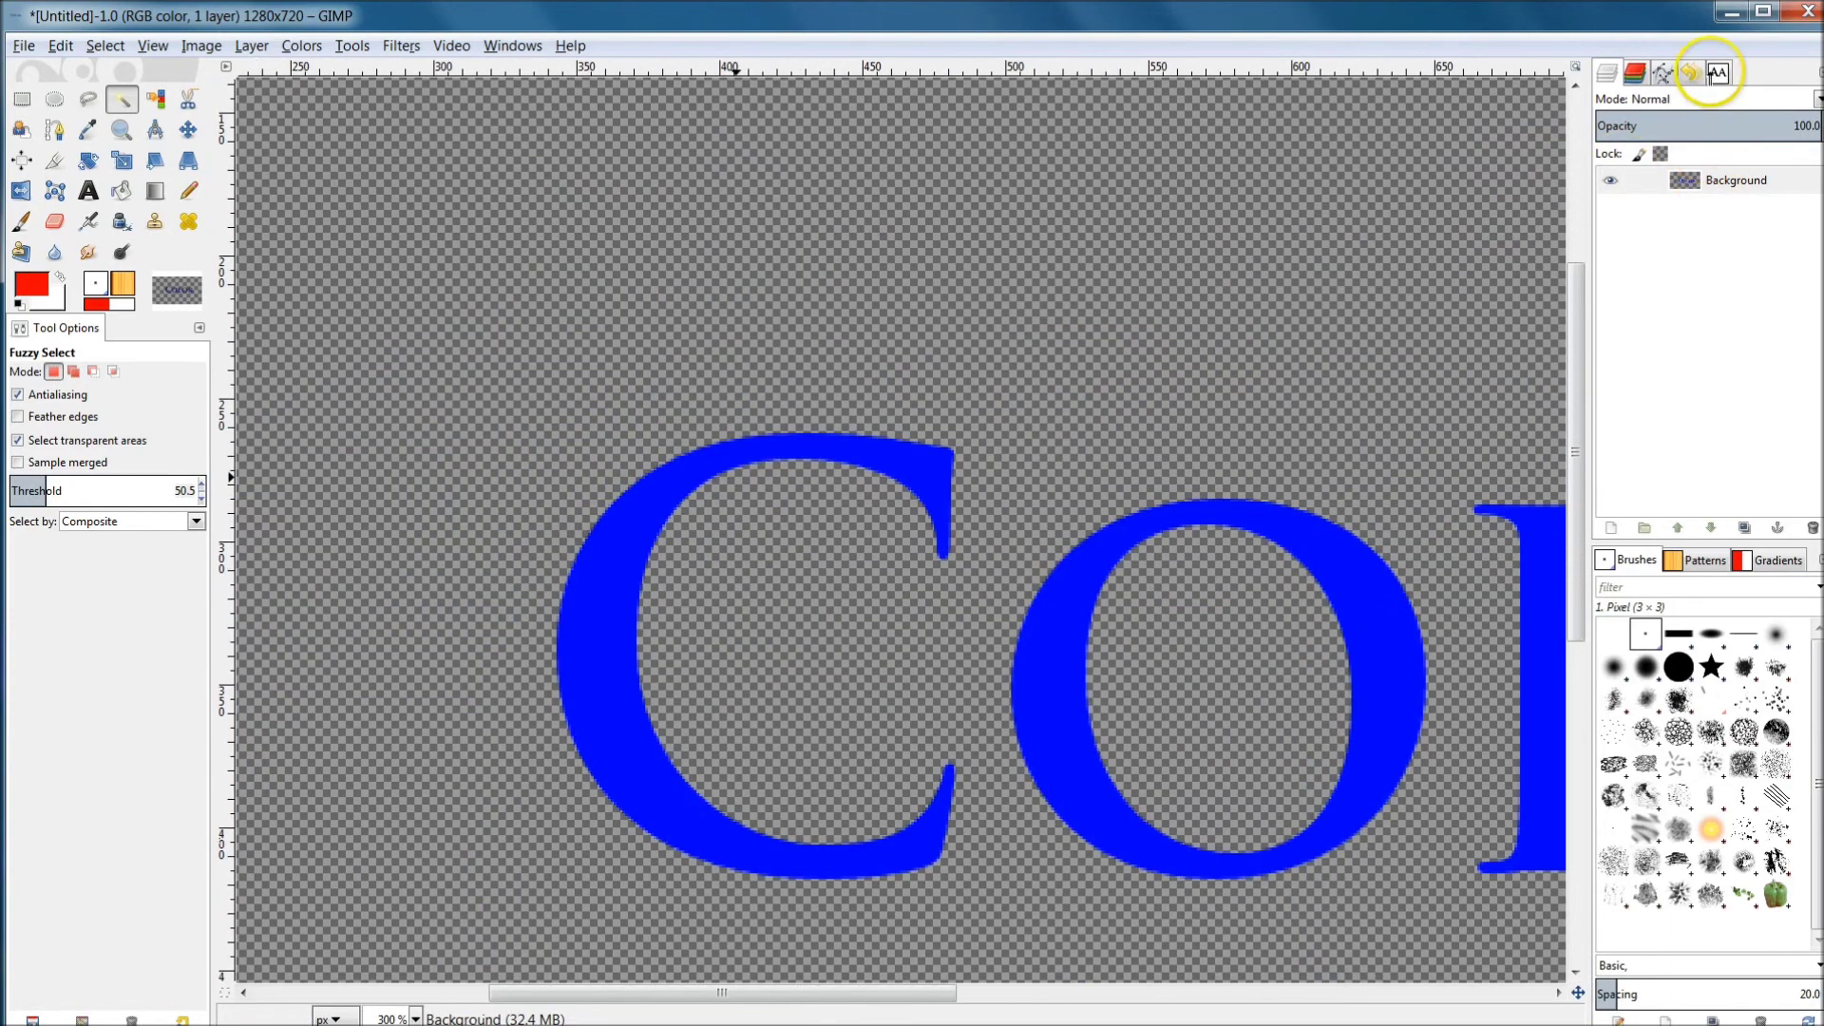
left_click(1610, 528)
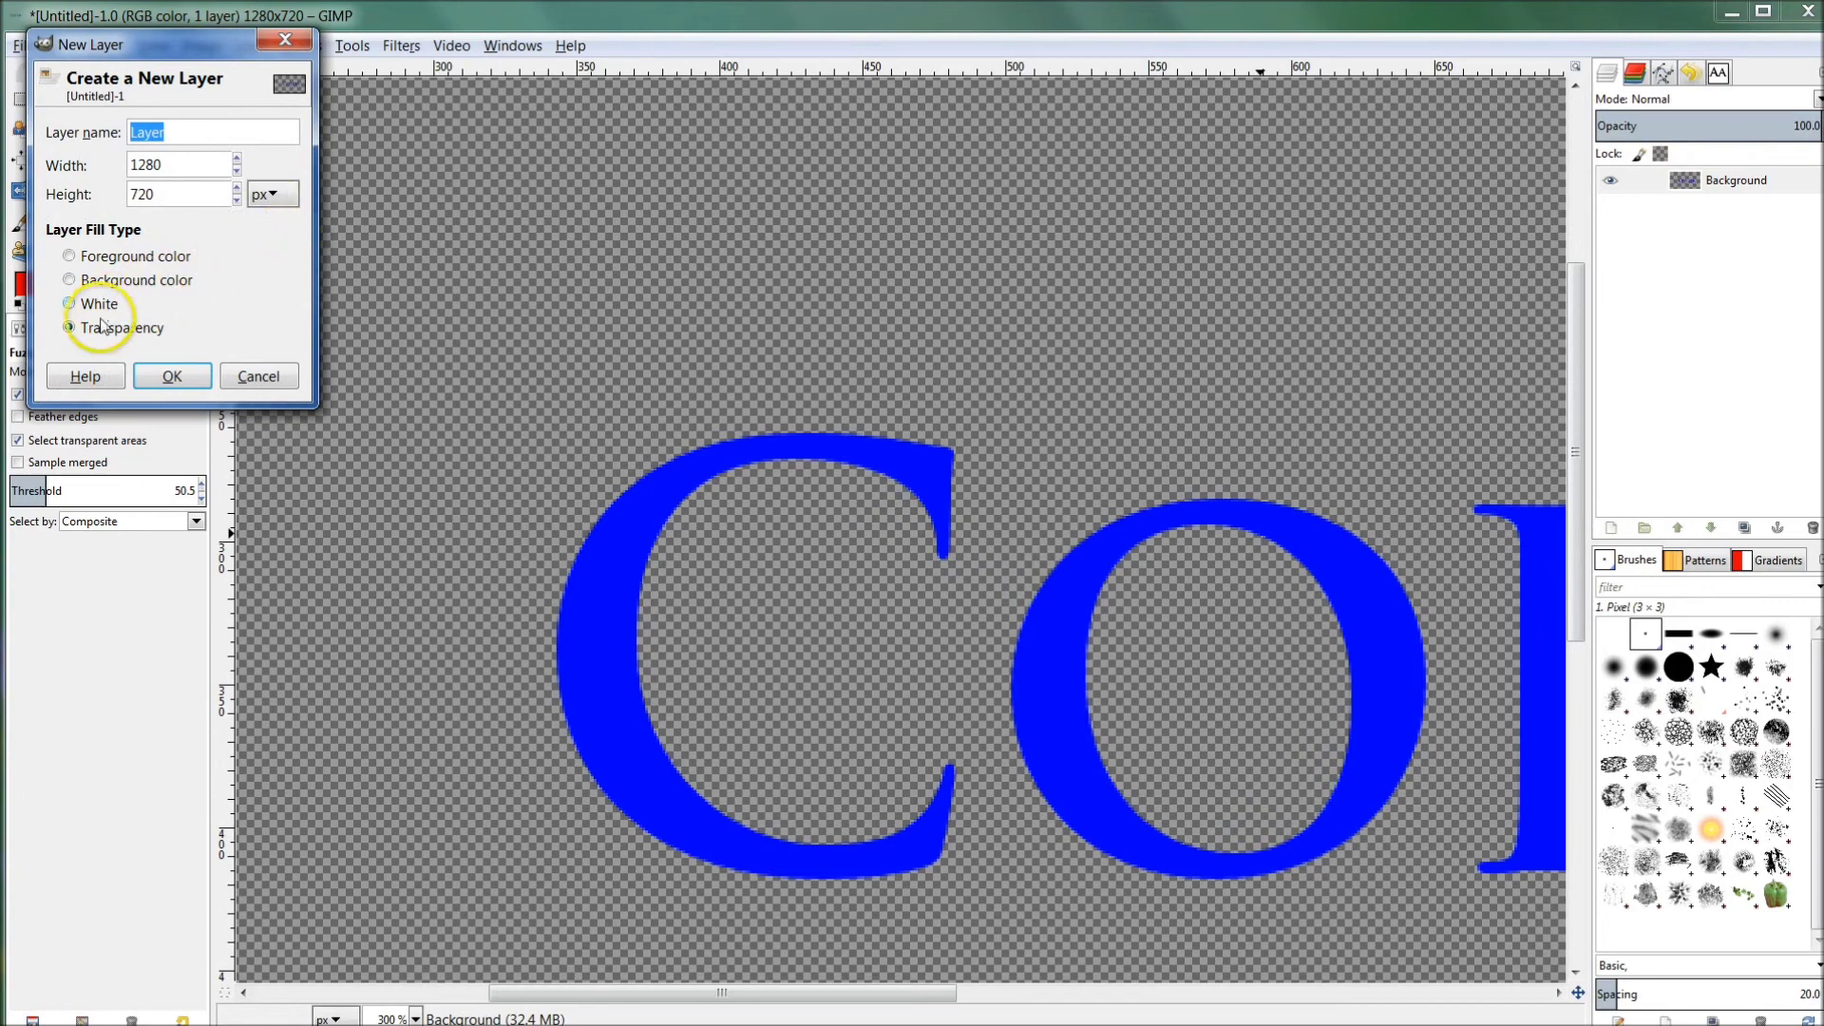
Add a transparent layer and bucket-fill it with green 009e53
left_click(176, 377)
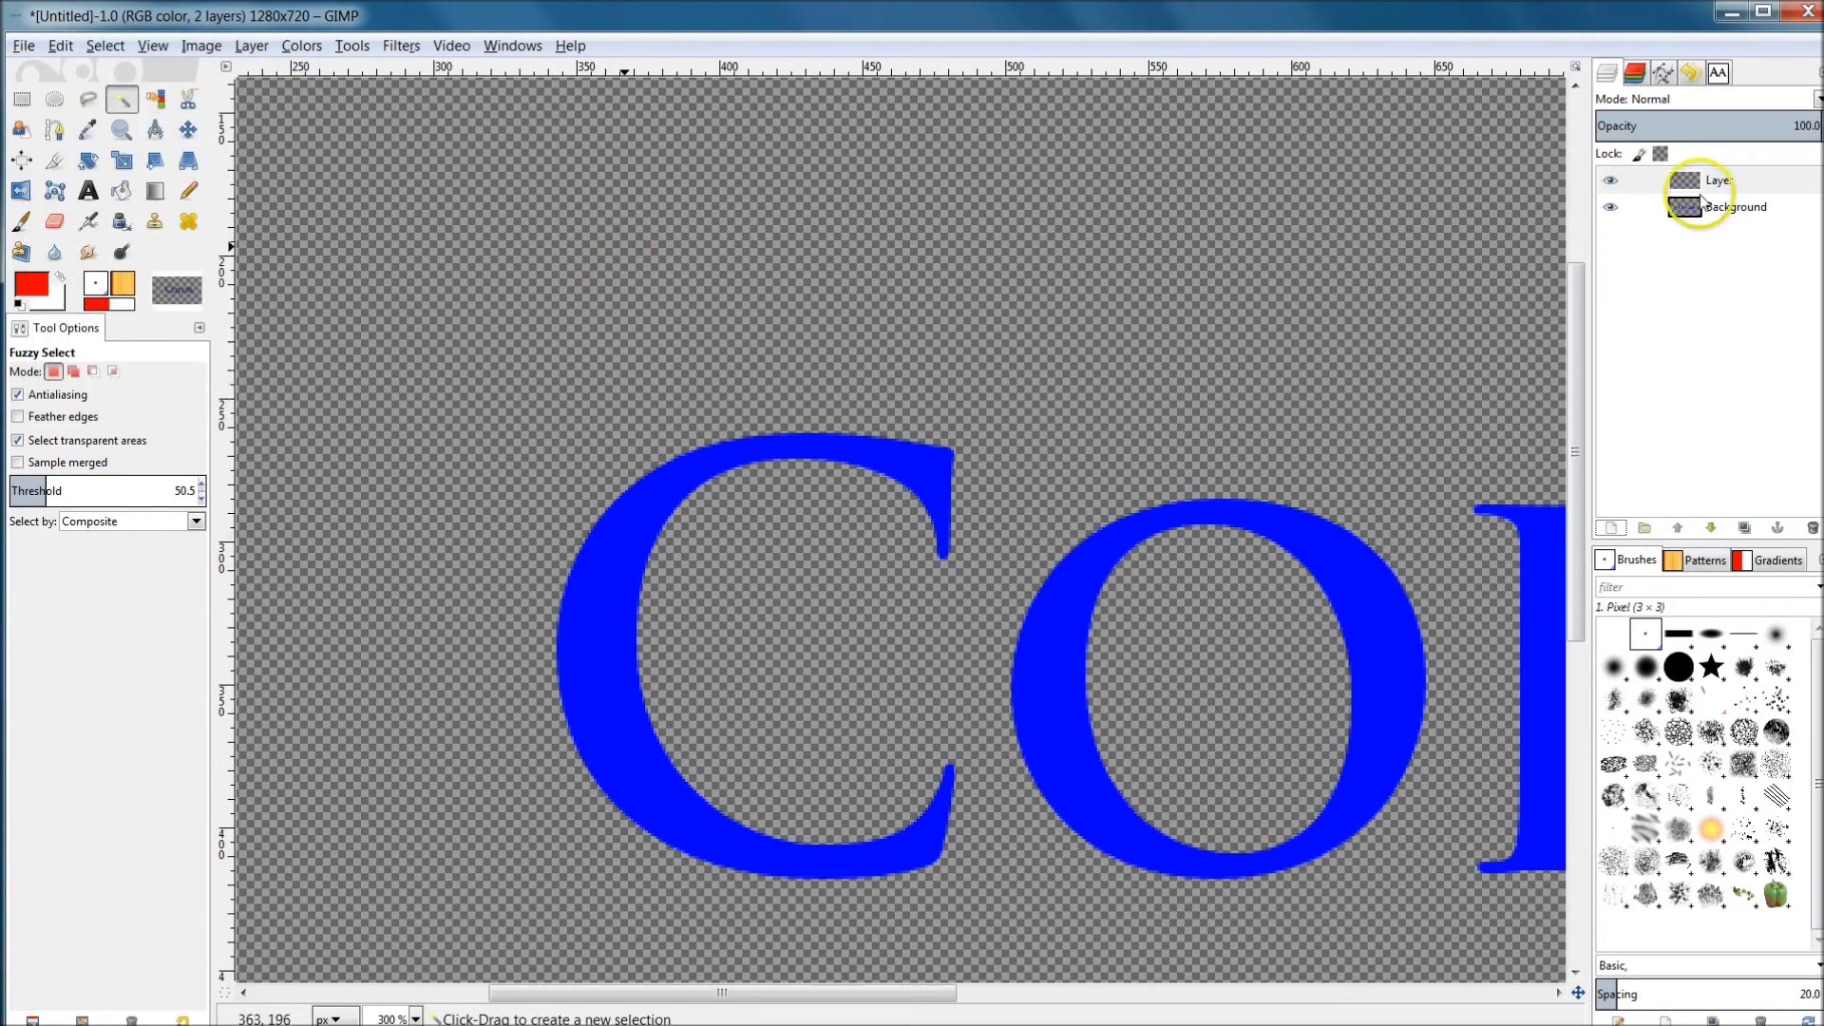
left_click(1729, 182)
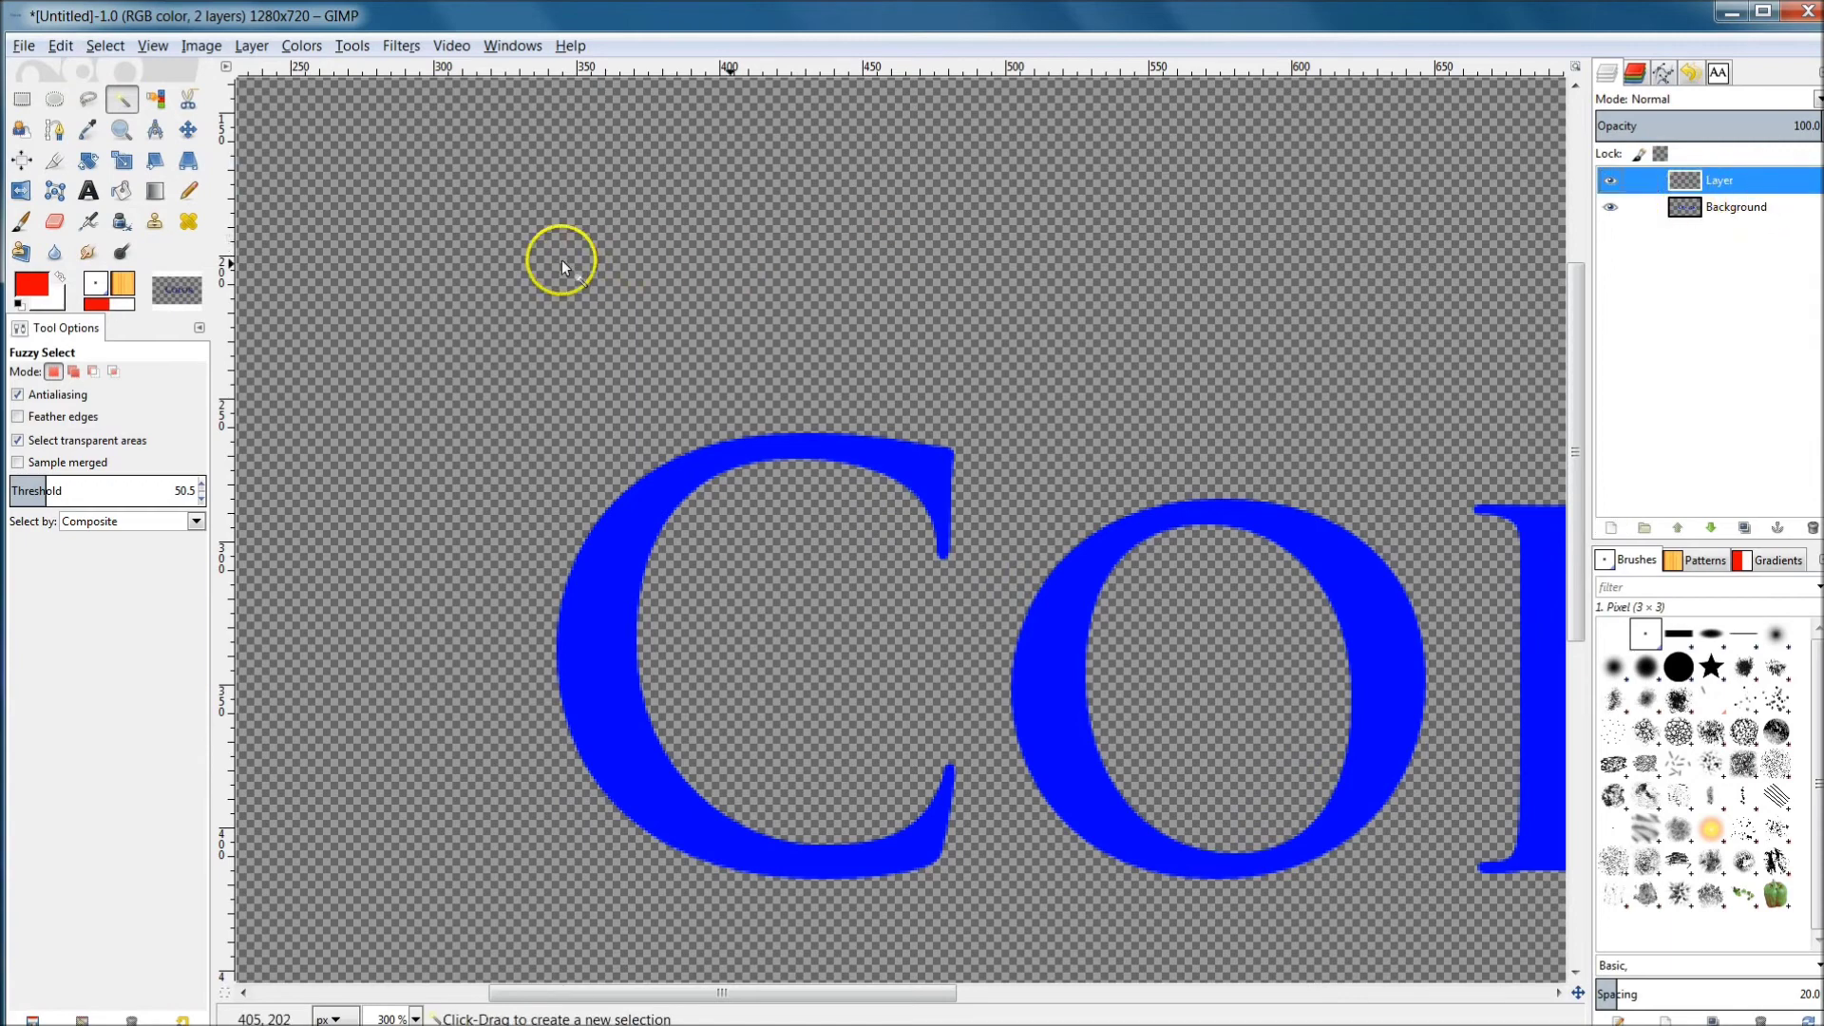
left_click(121, 191)
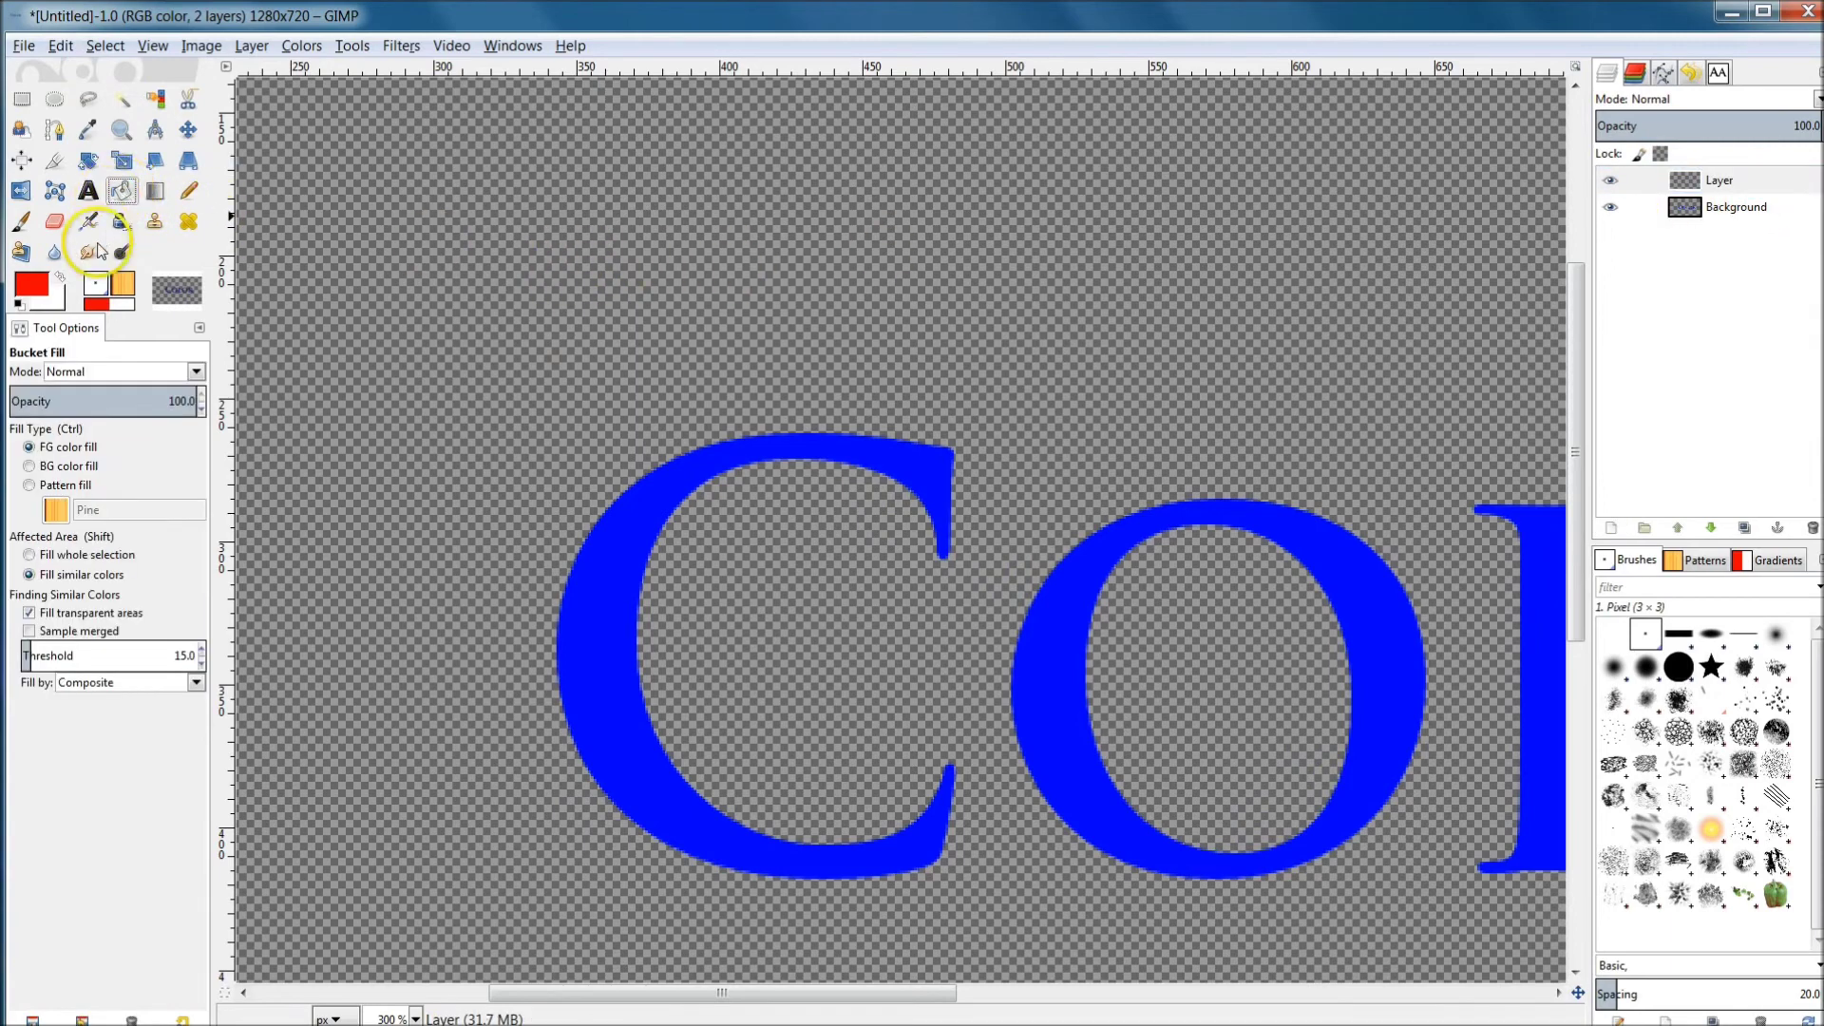
left_click(31, 283)
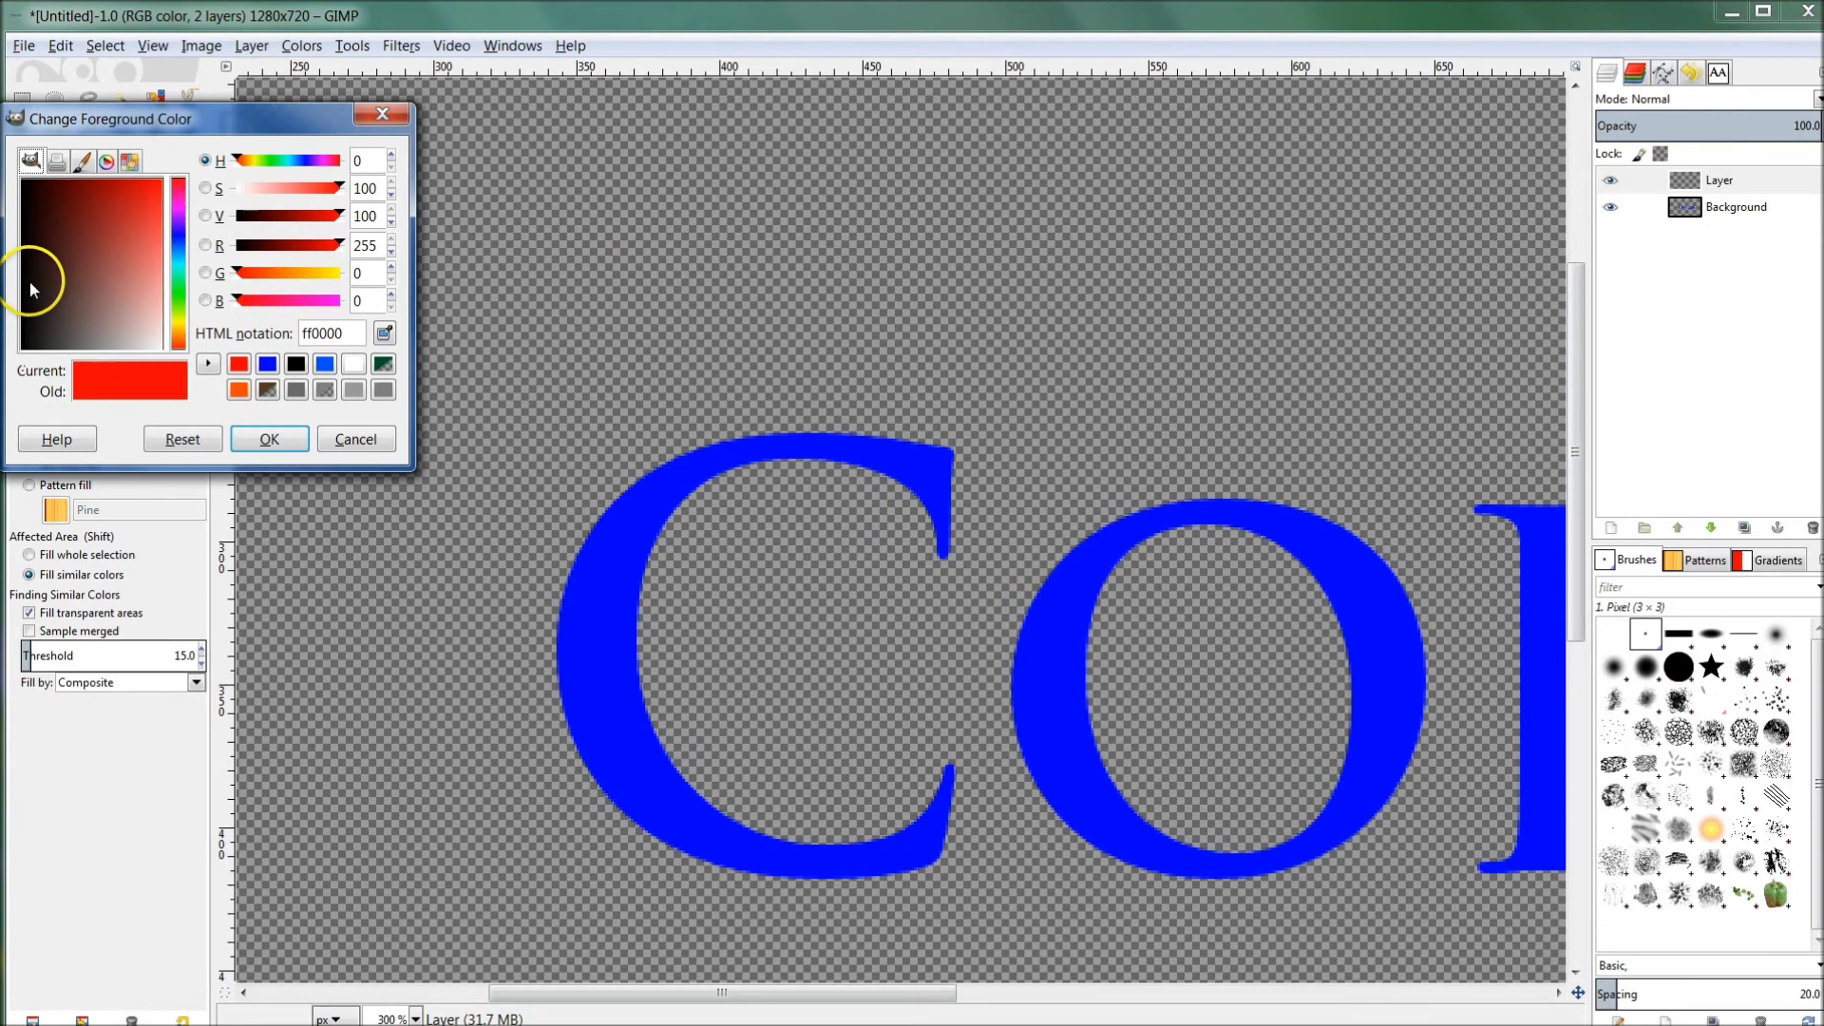
left_click(383, 364)
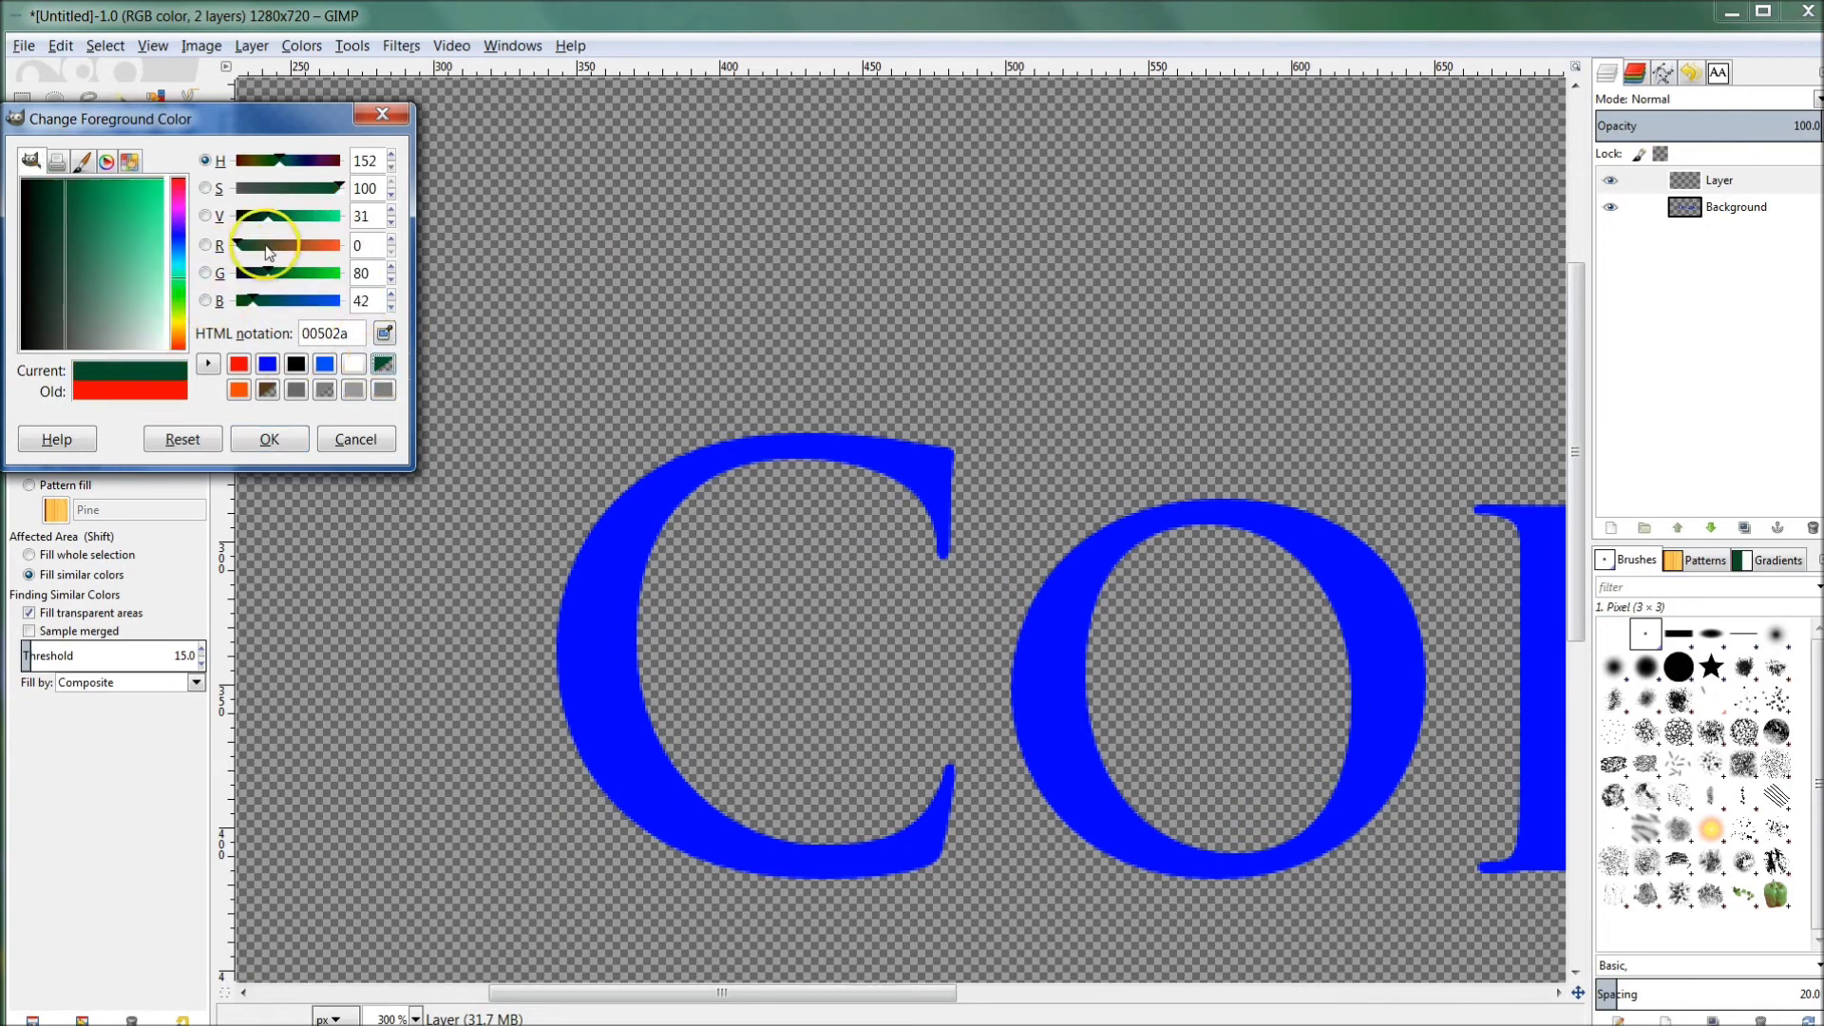
left_click(296, 218)
left_click_drag(299, 225, 305, 230)
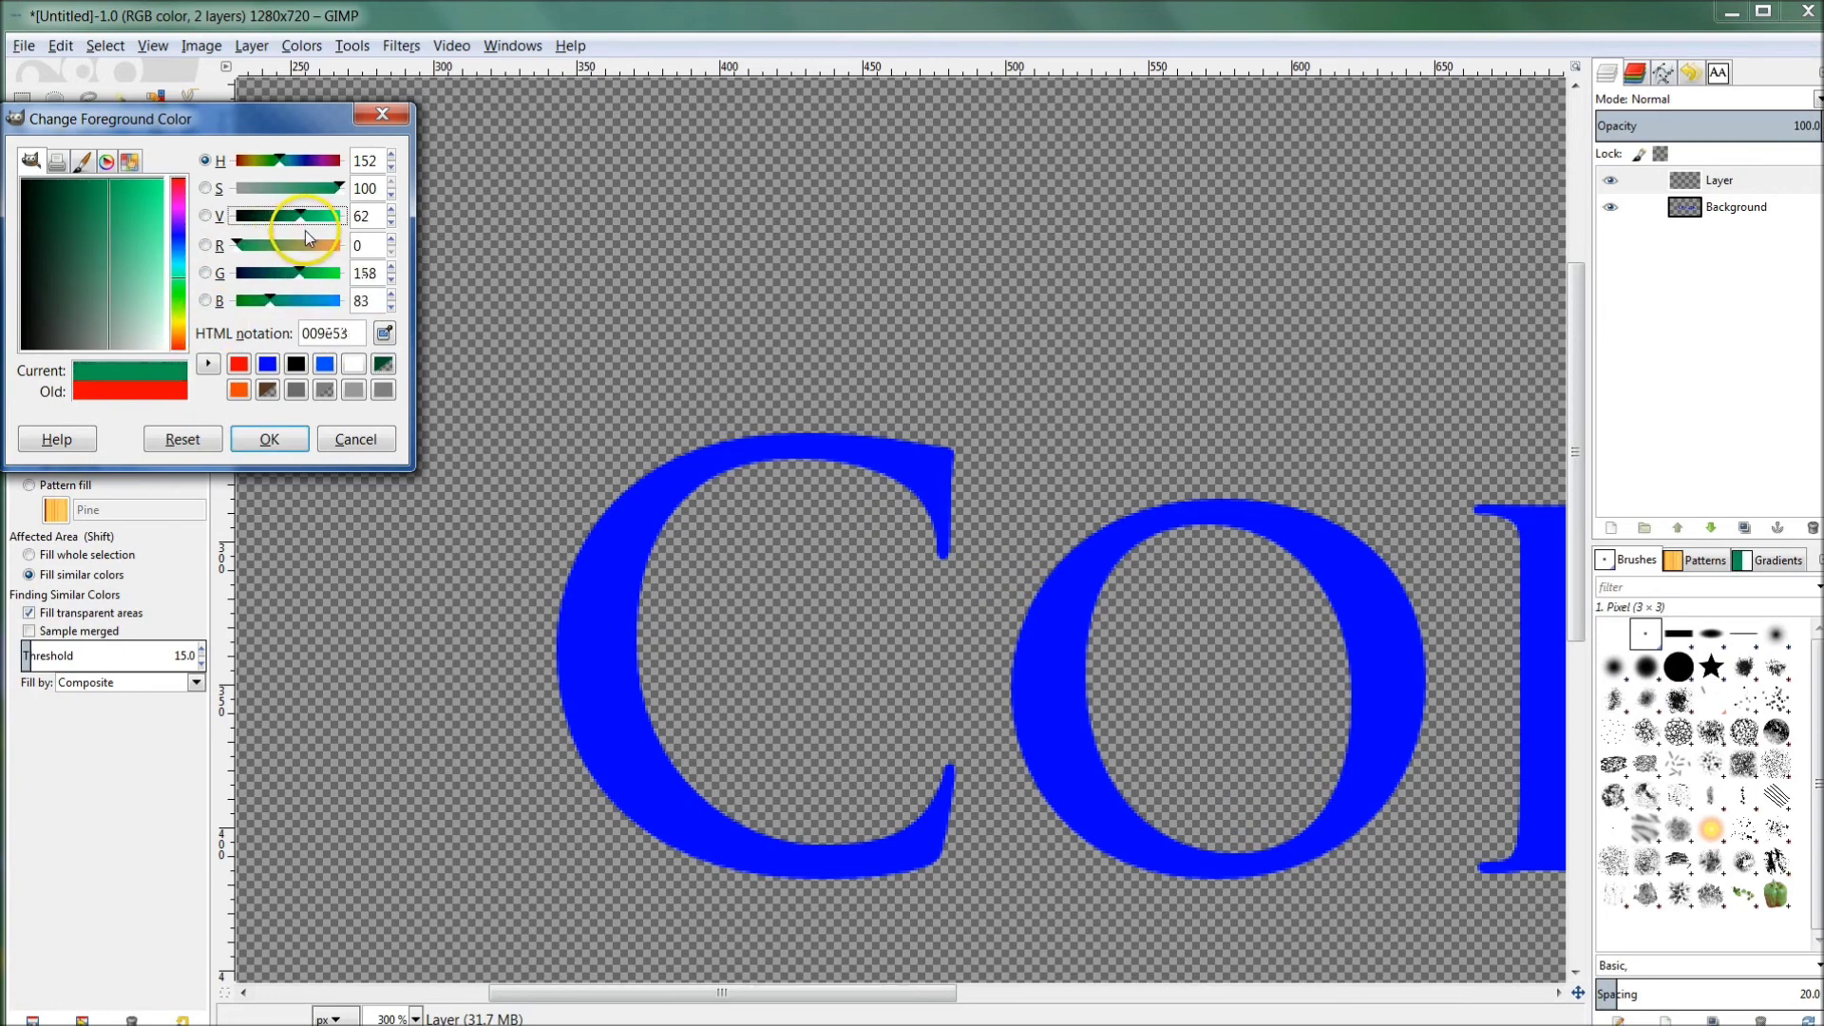
left_click(269, 442)
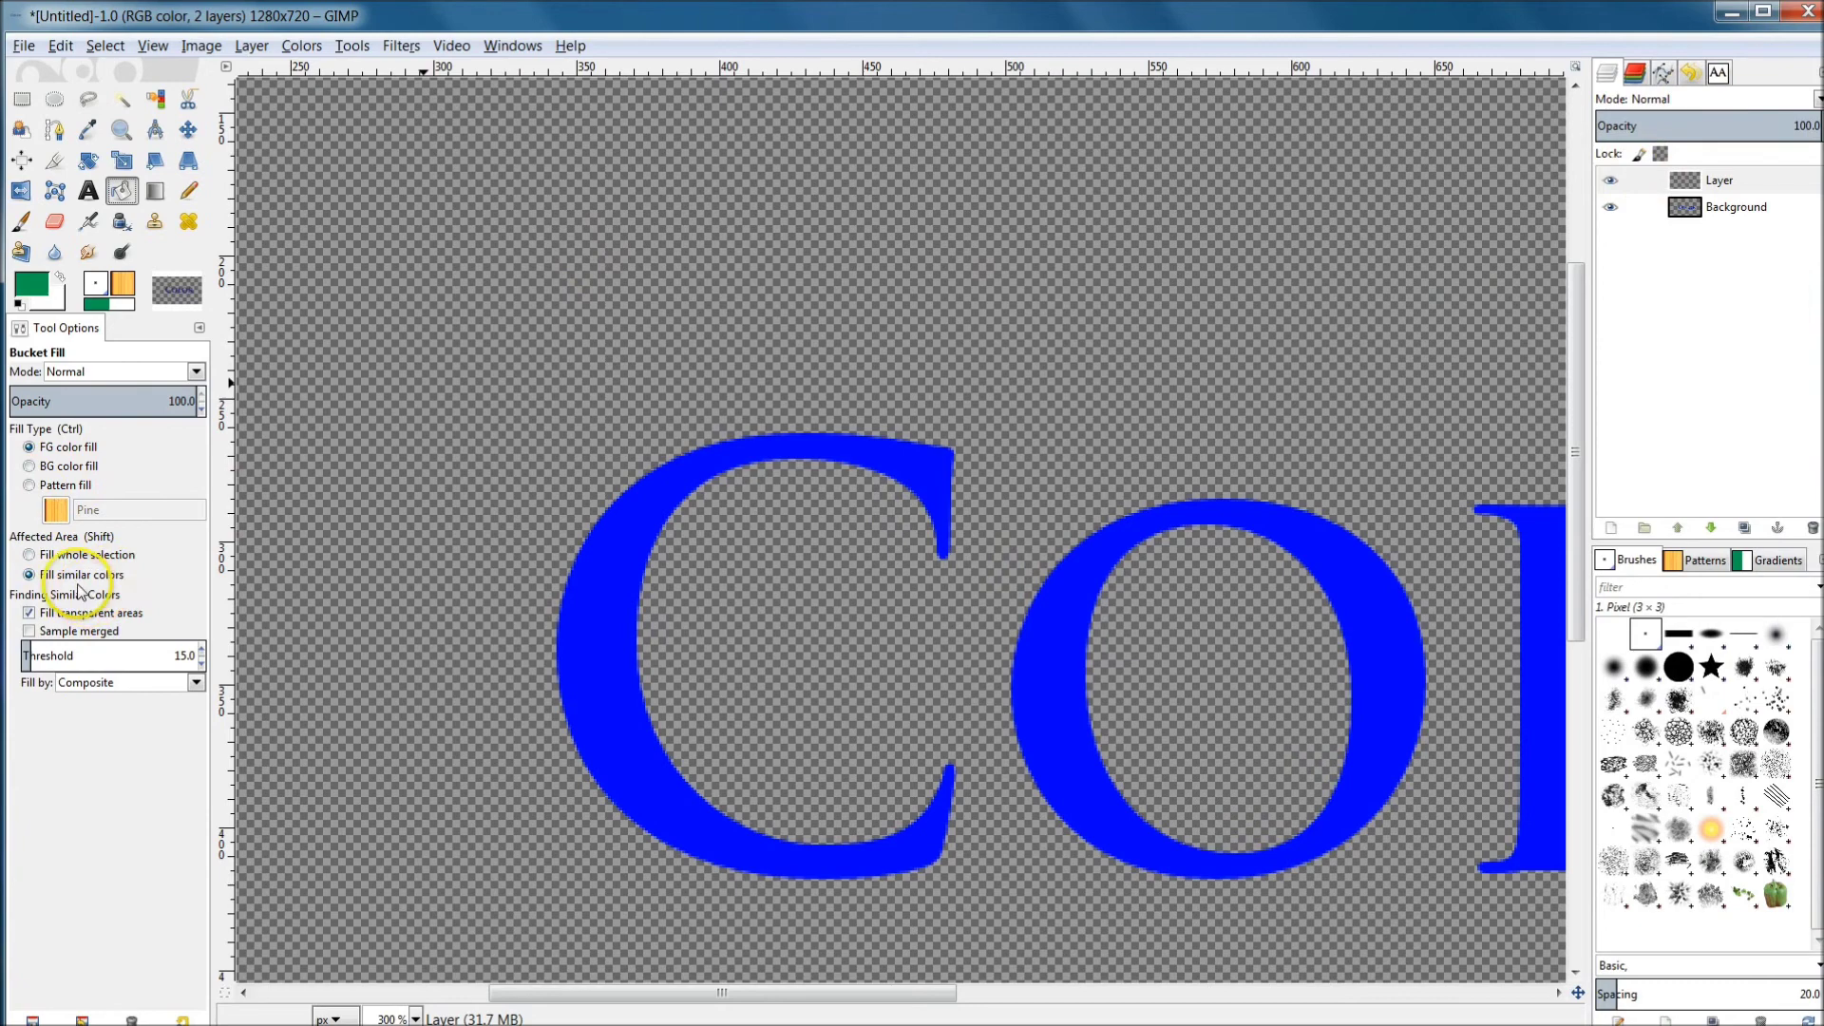
left_click(510, 460)
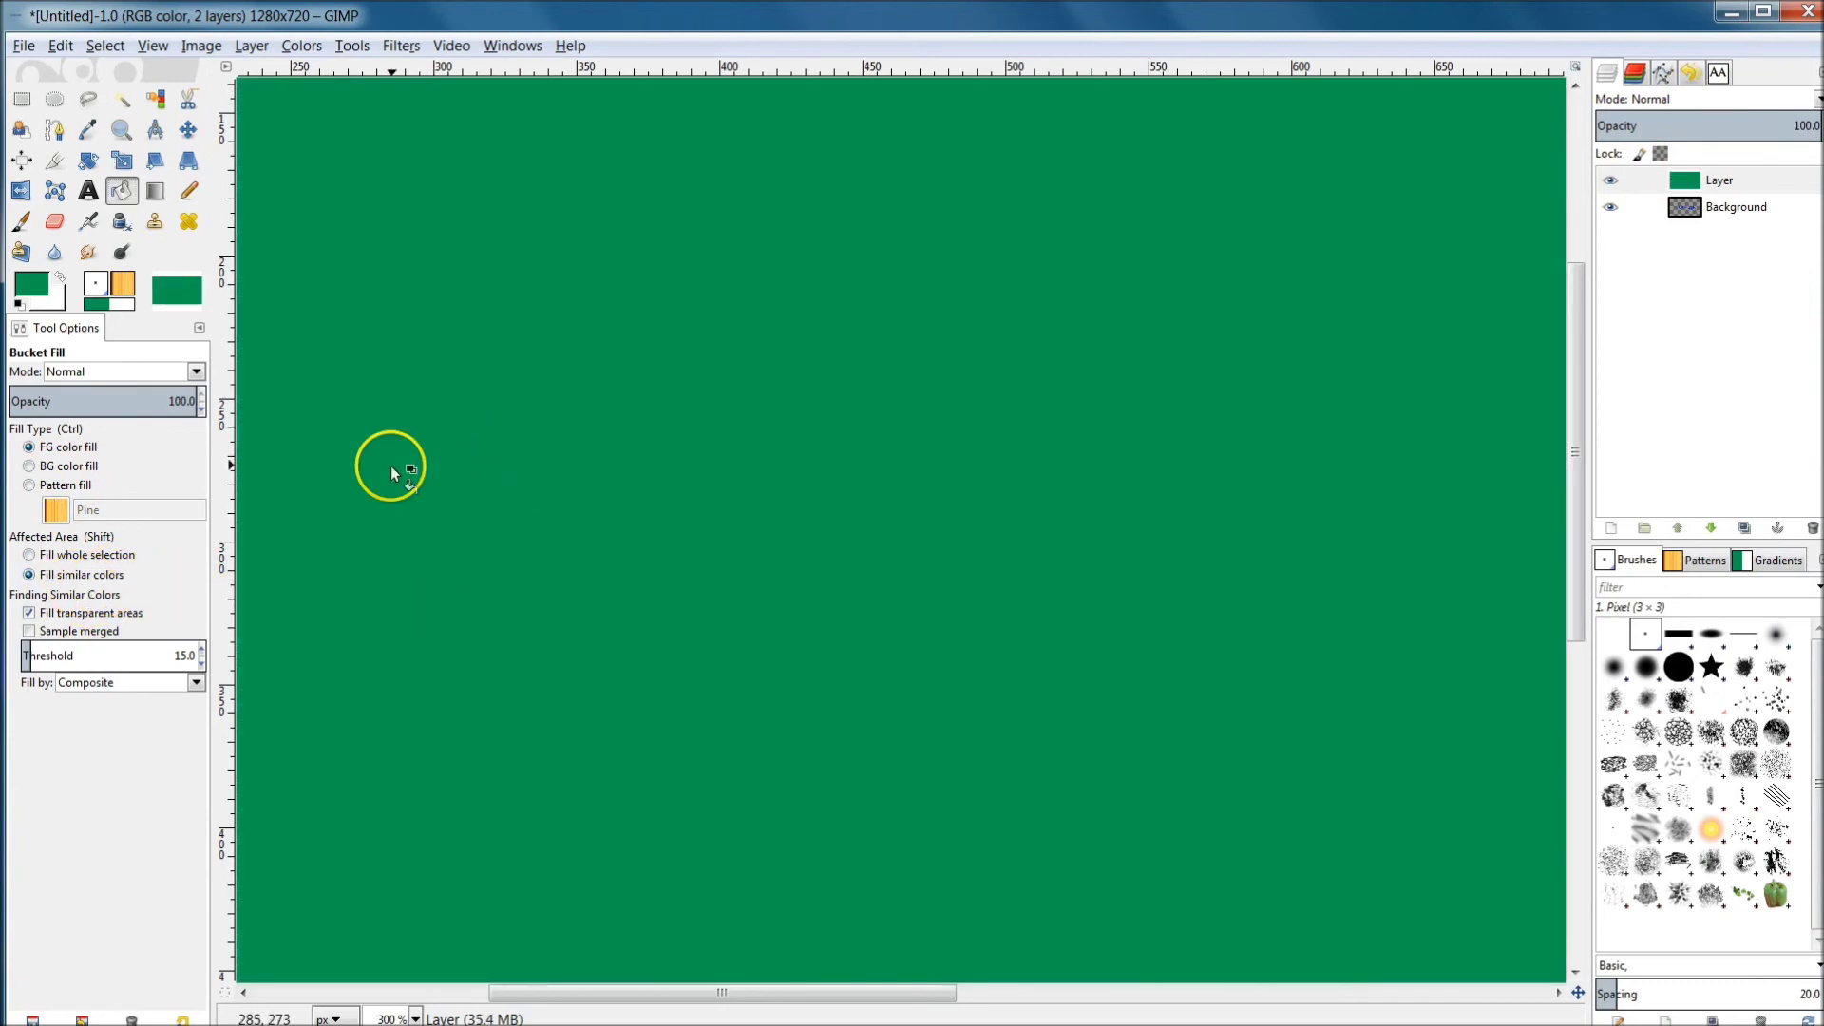
Drag the green Layer below Background in the Layers panel
scroll(715, 537, "down", 5)
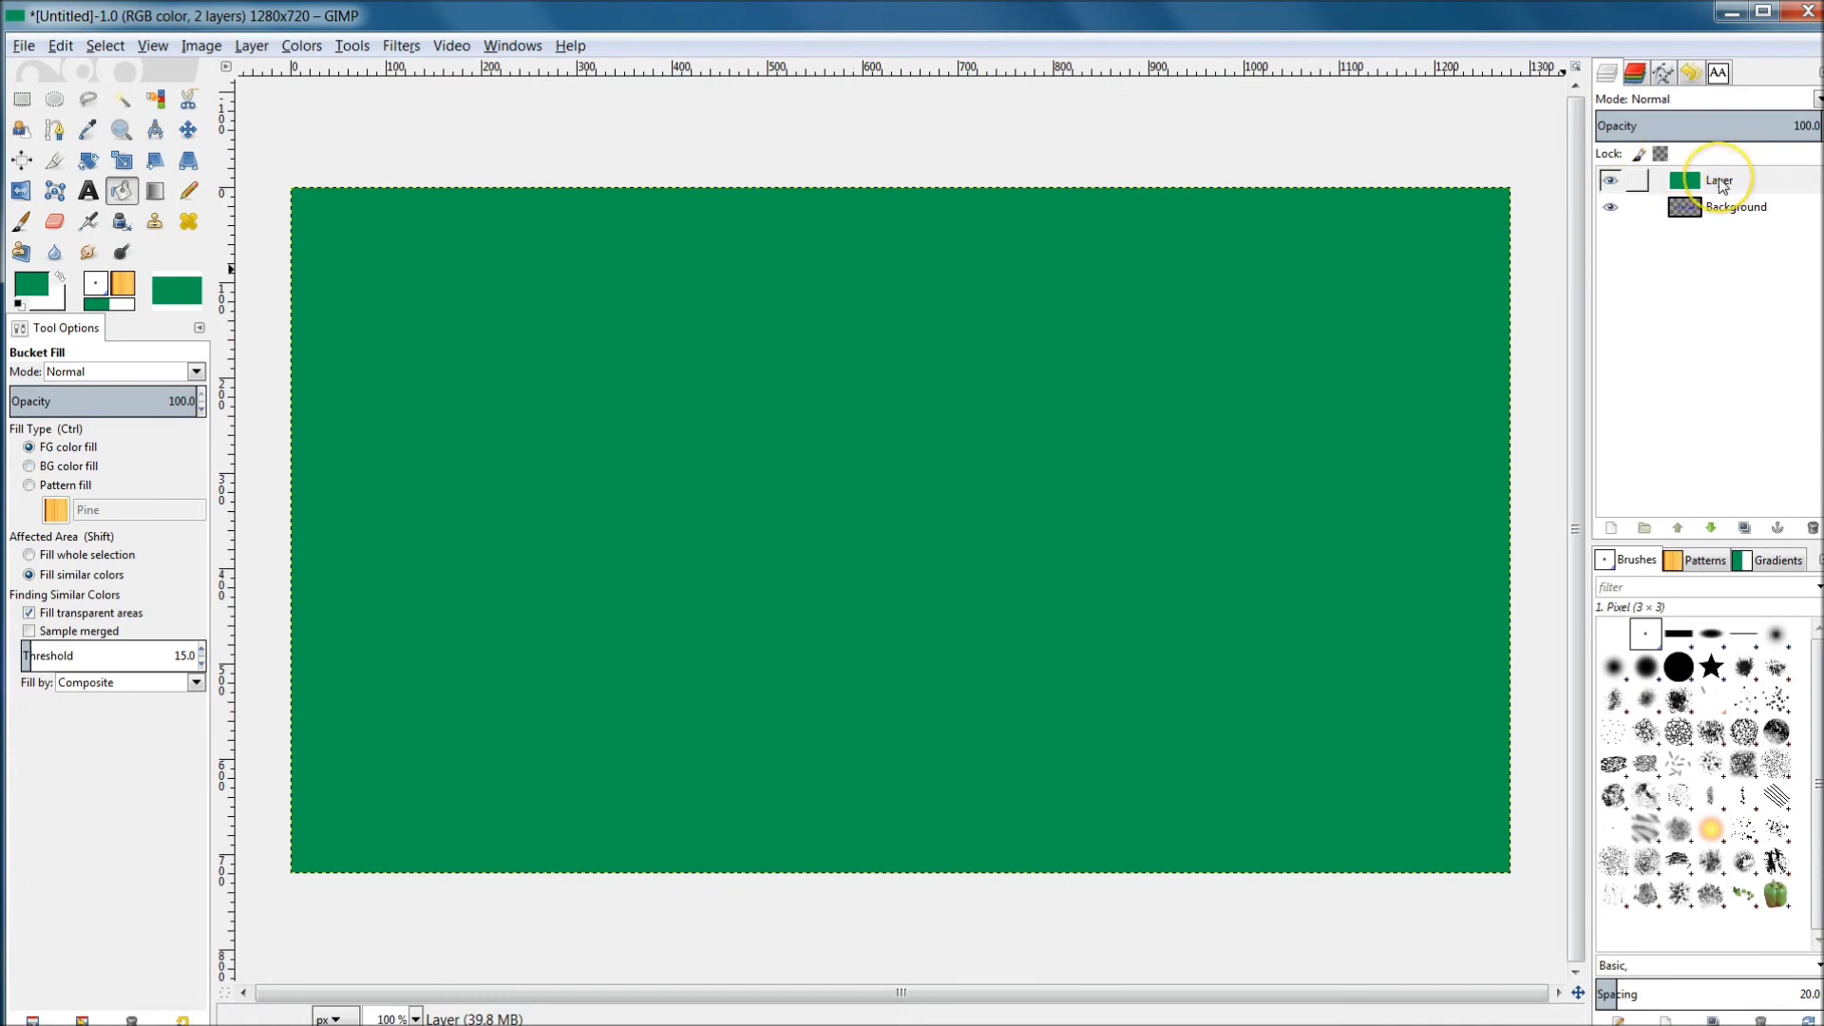
left_click(1719, 179)
left_click_drag(1718, 179, 1716, 228)
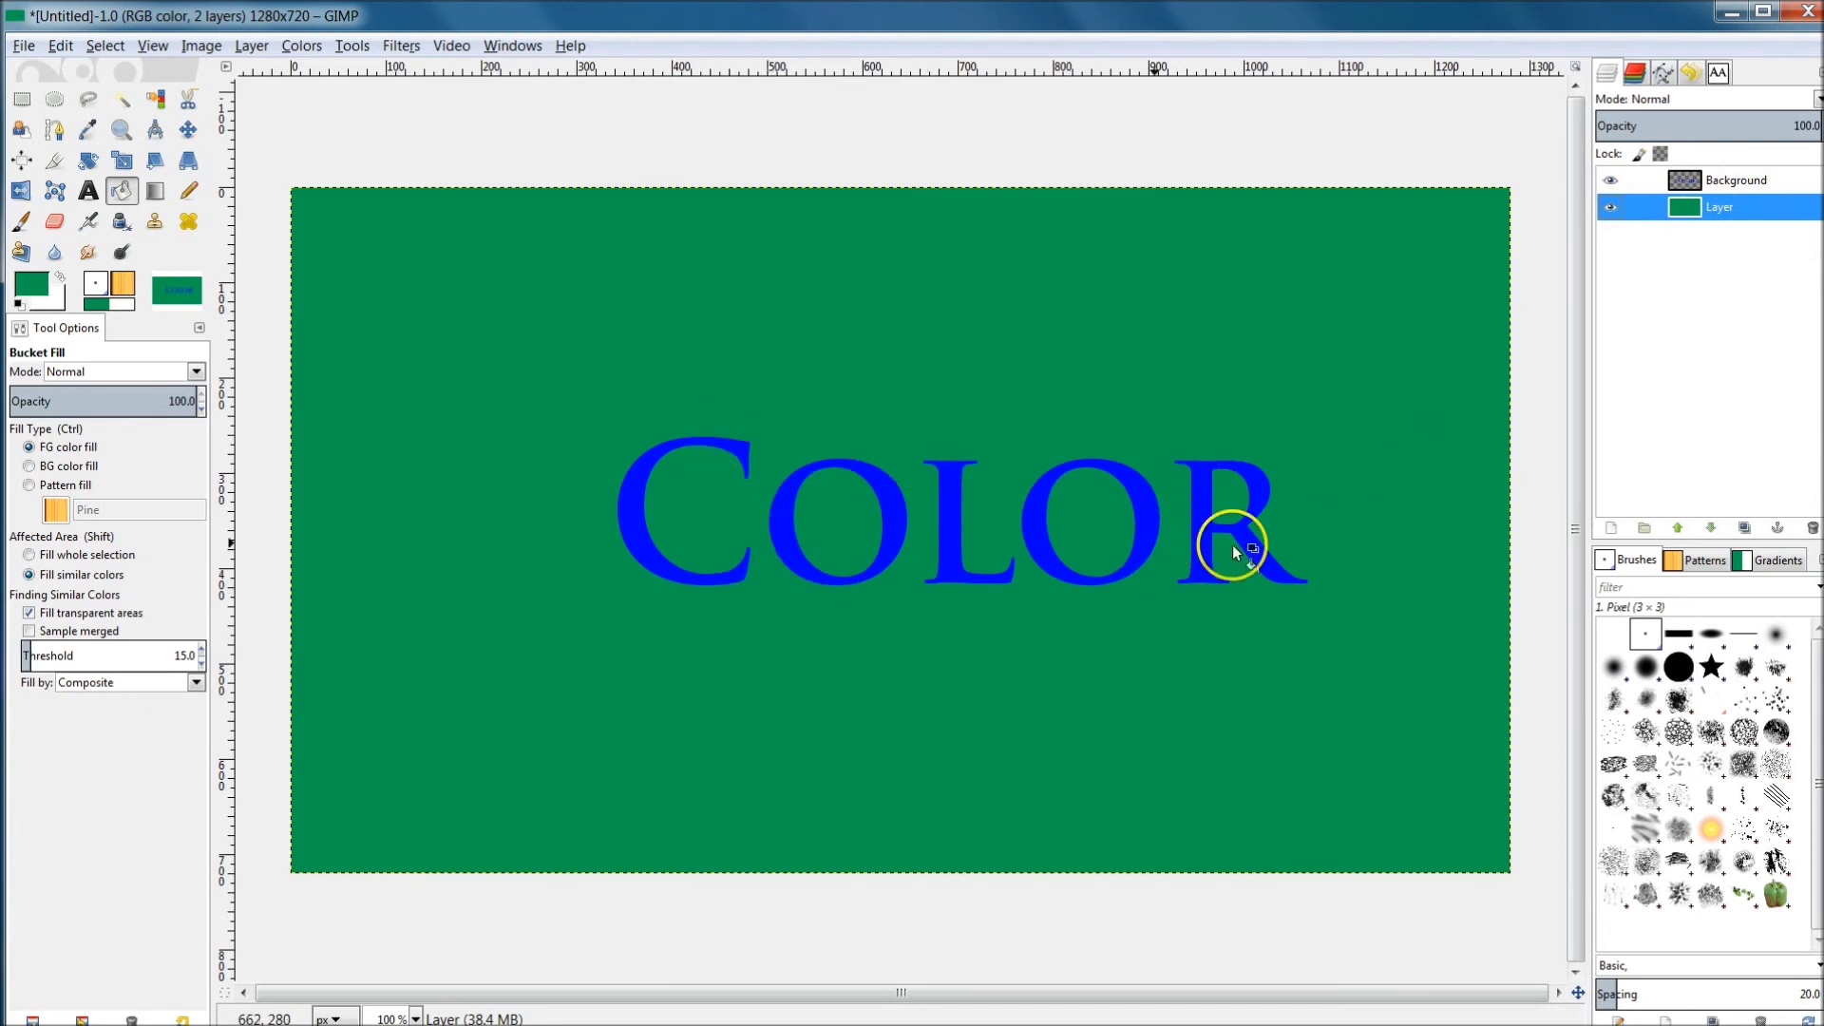
scroll(1258, 444, "up", 3)
scroll(793, 370, "up", 2)
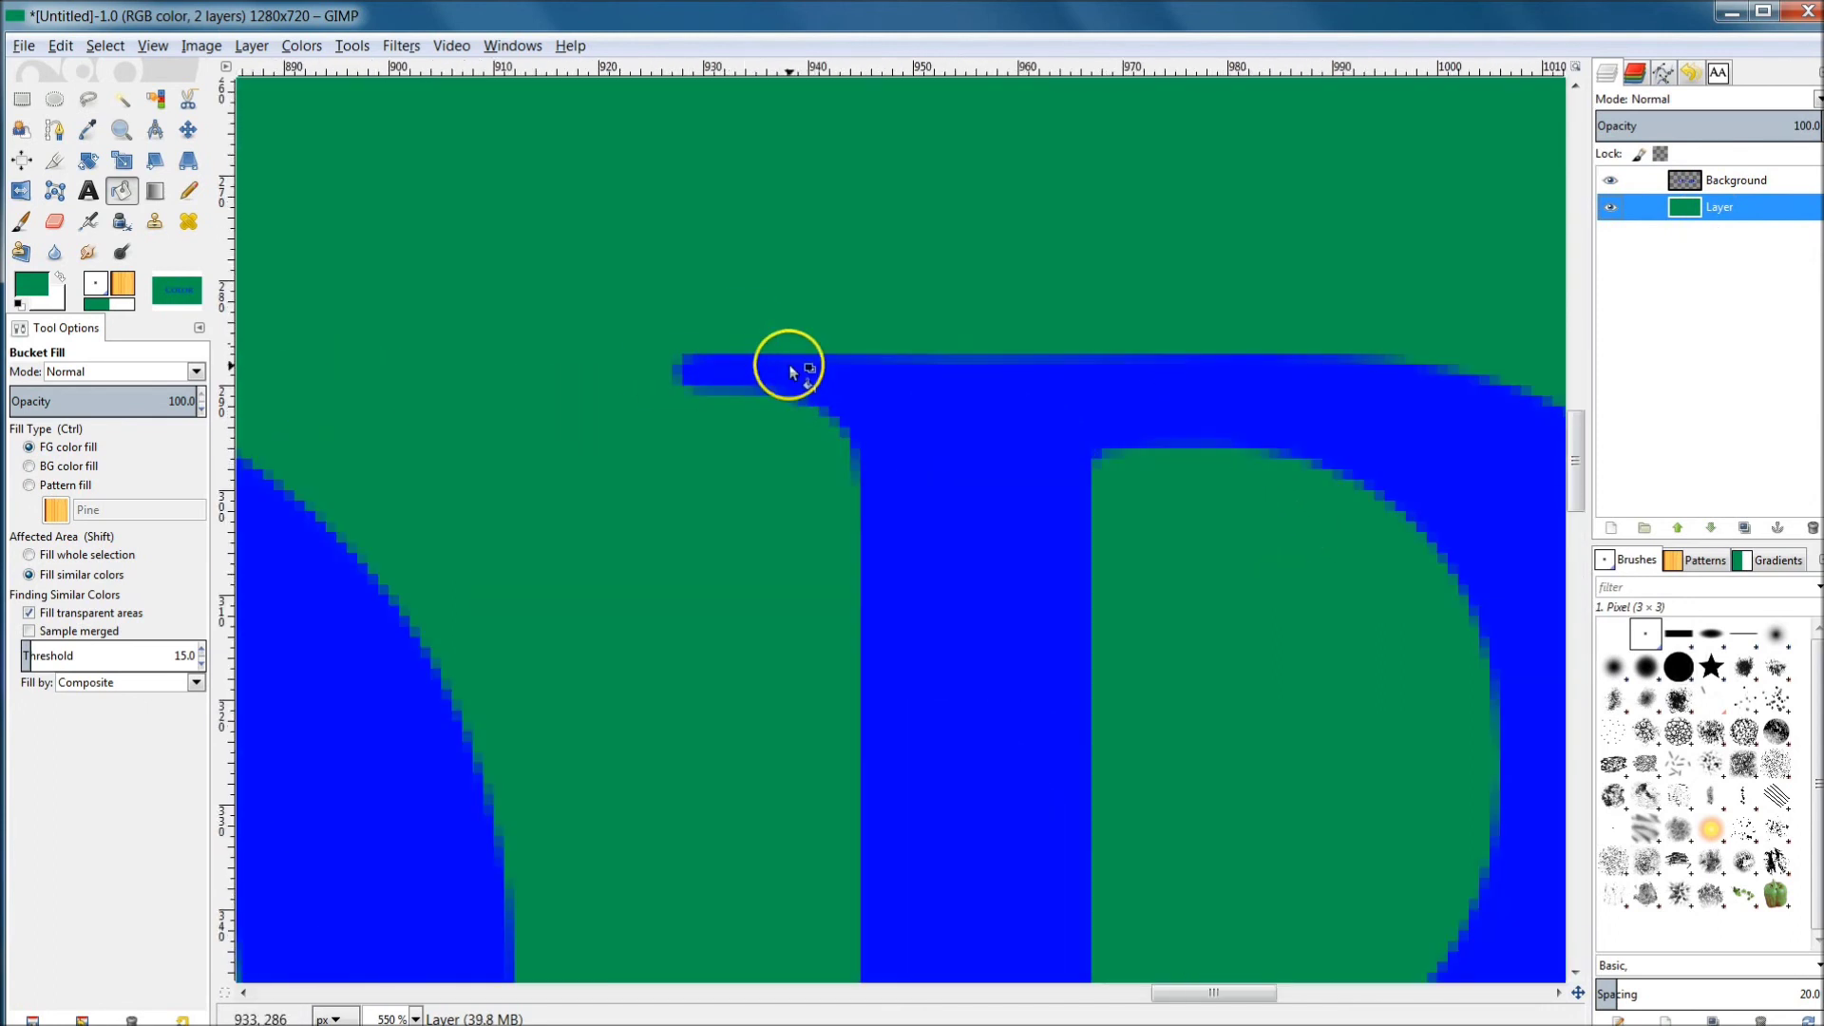
scroll(793, 370, "up", 3)
key("shift")
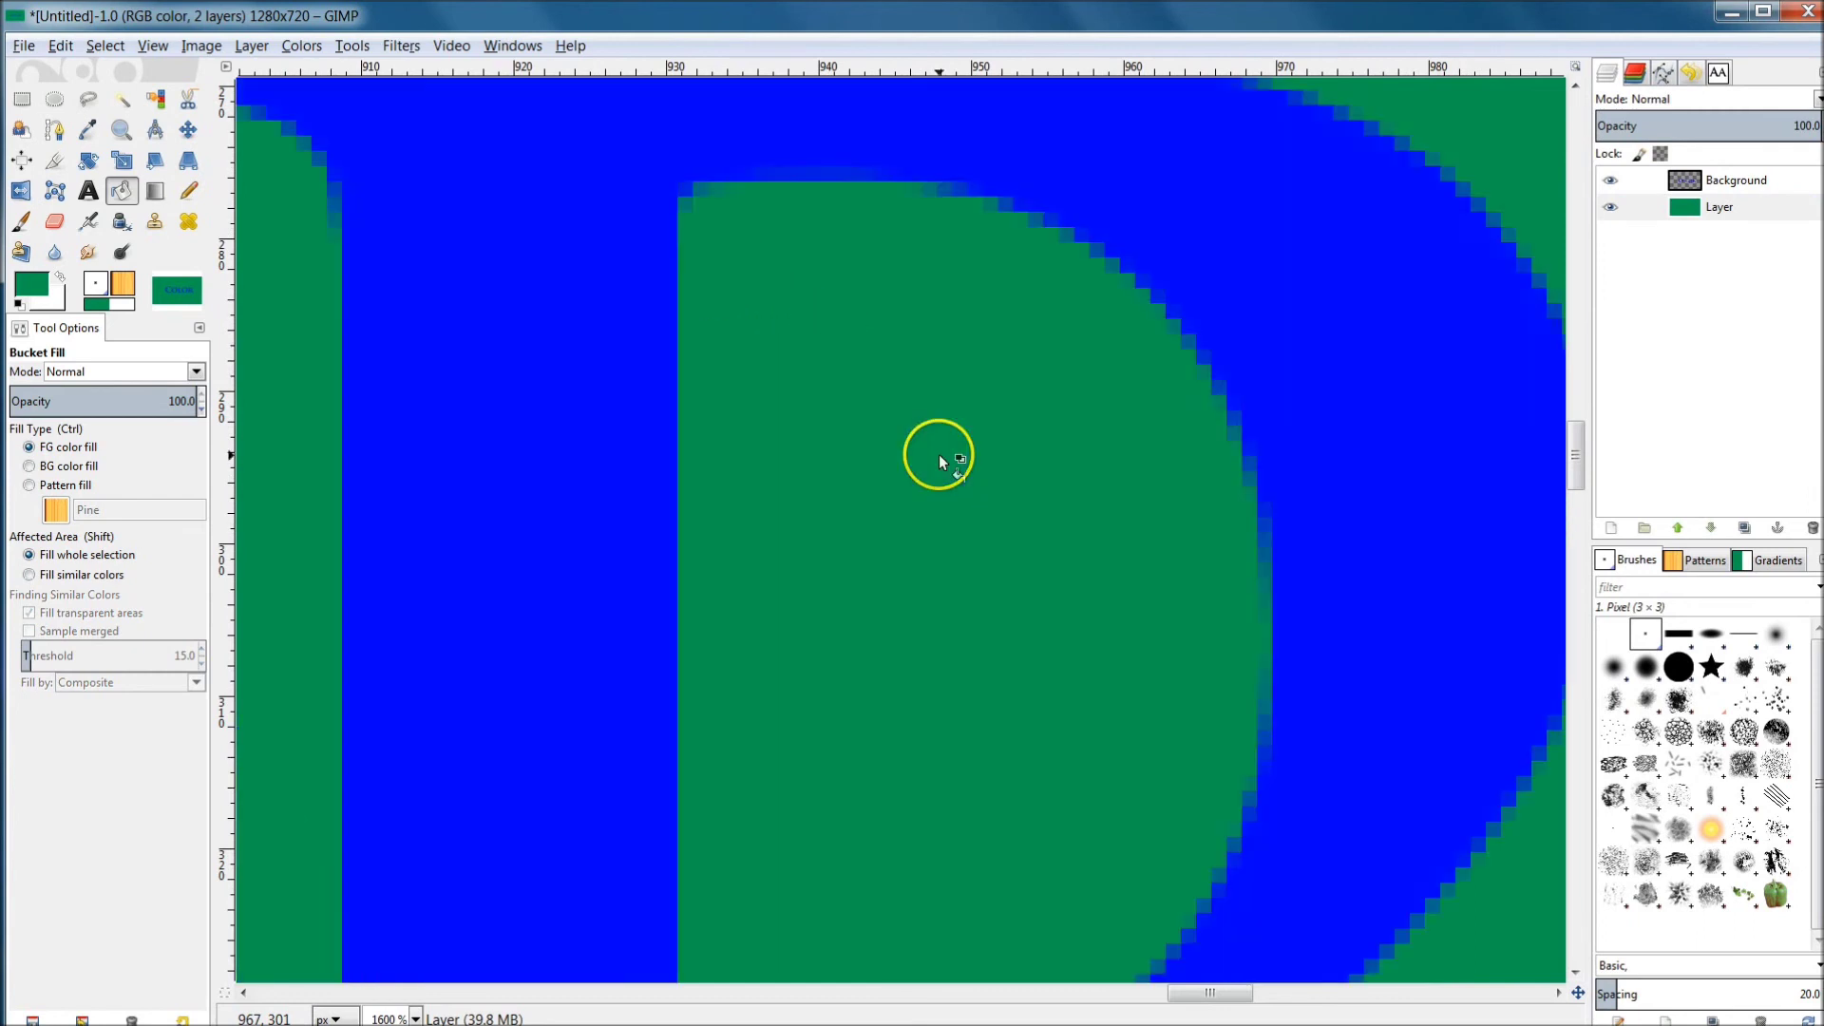
scroll(939, 454, "down", 2)
scroll(1123, 682, "up", 4)
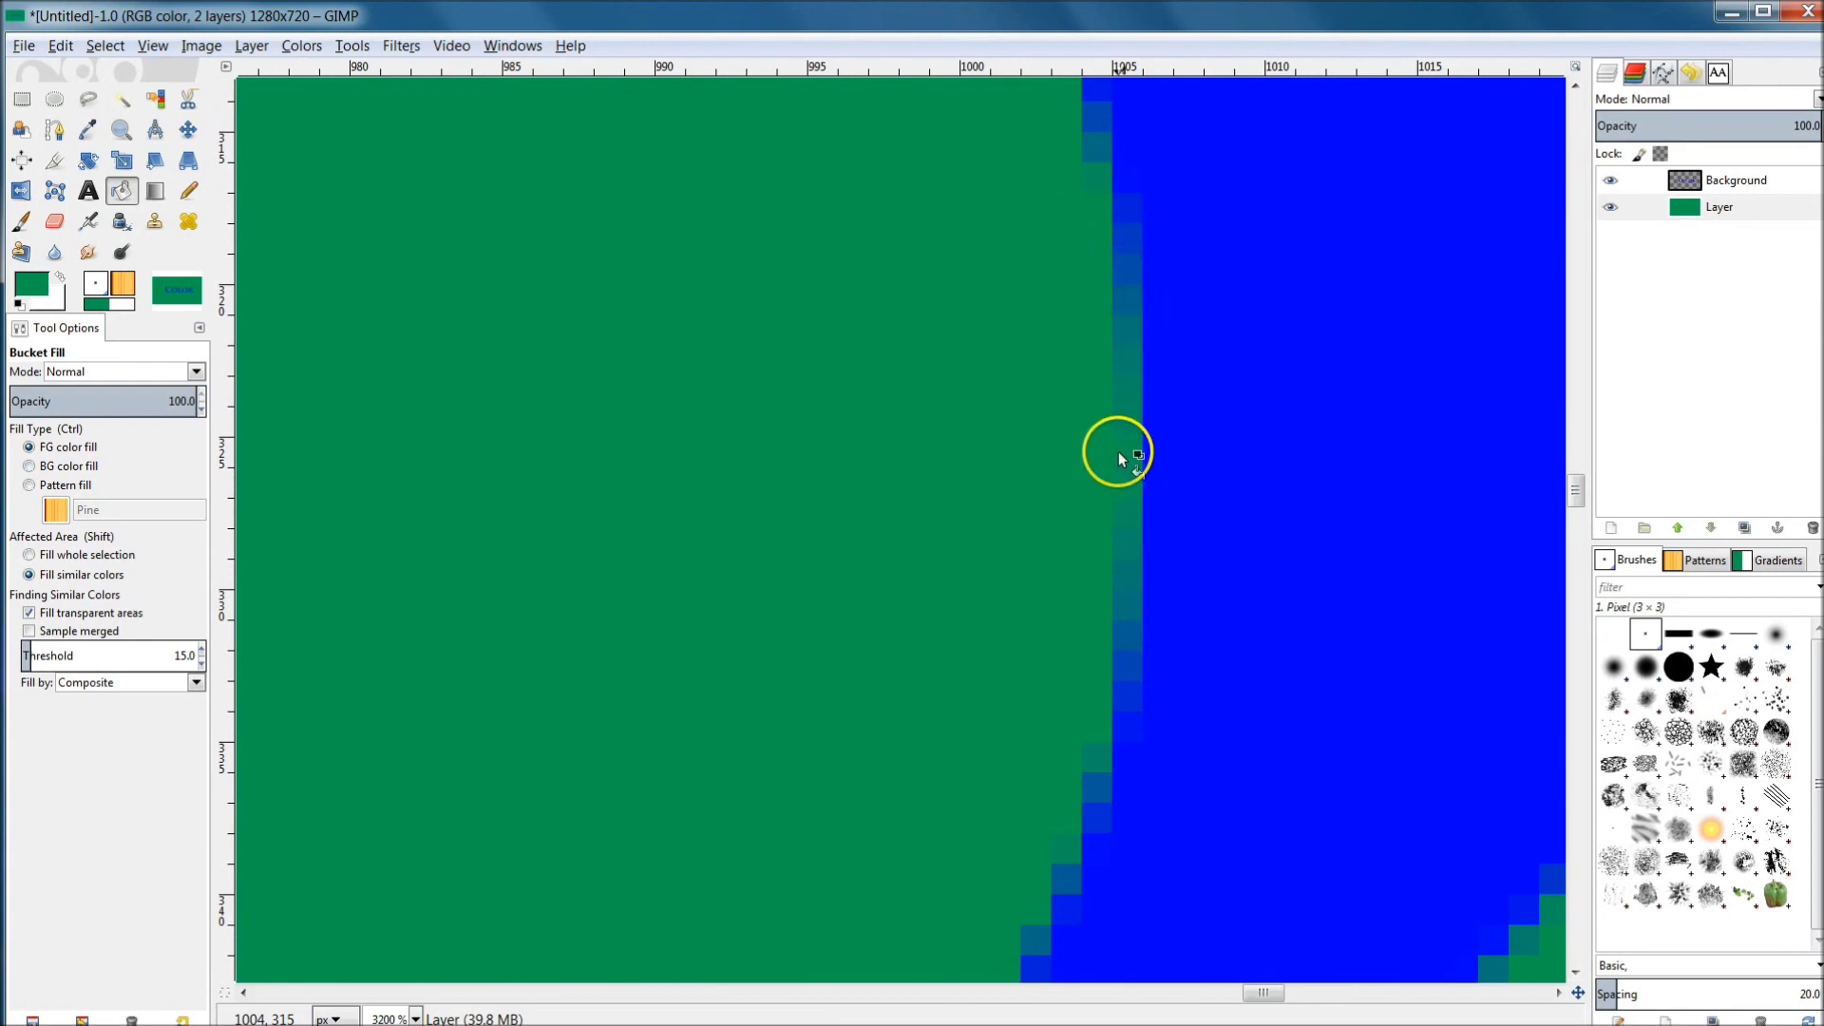
scroll(1005, 428, "down", 7)
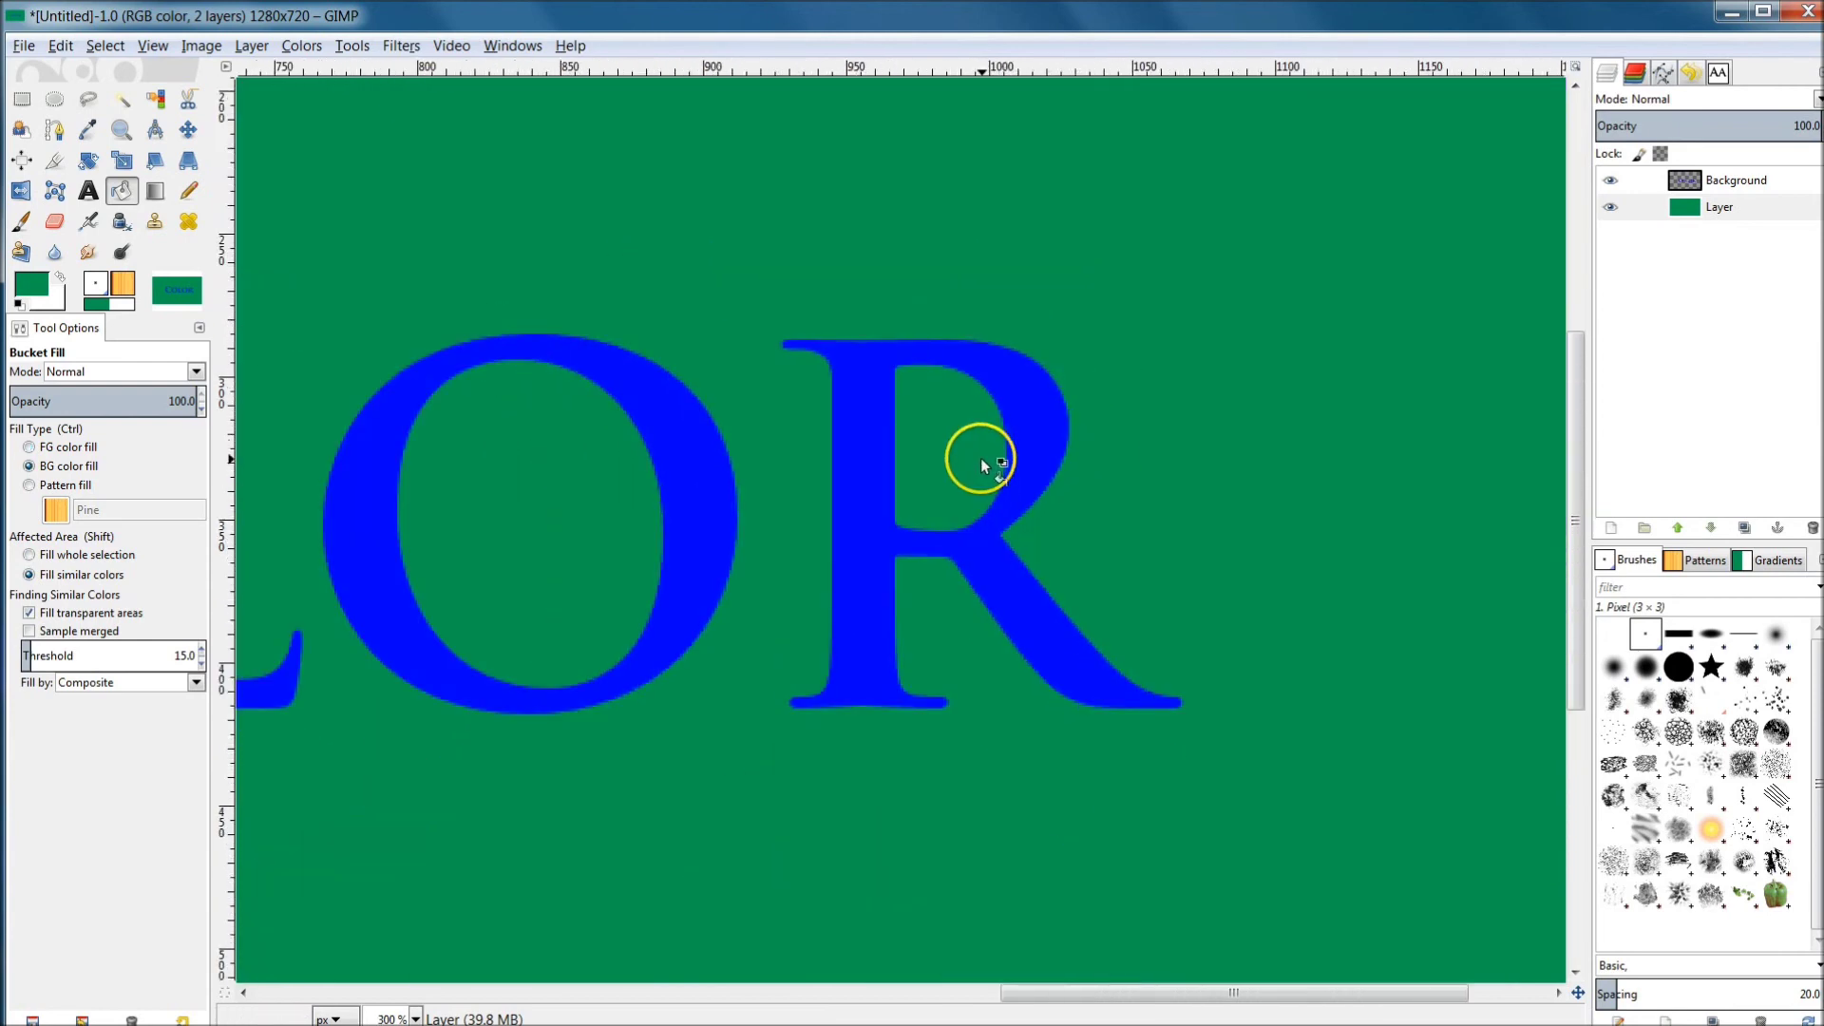
scroll(1011, 484, "down", 3)
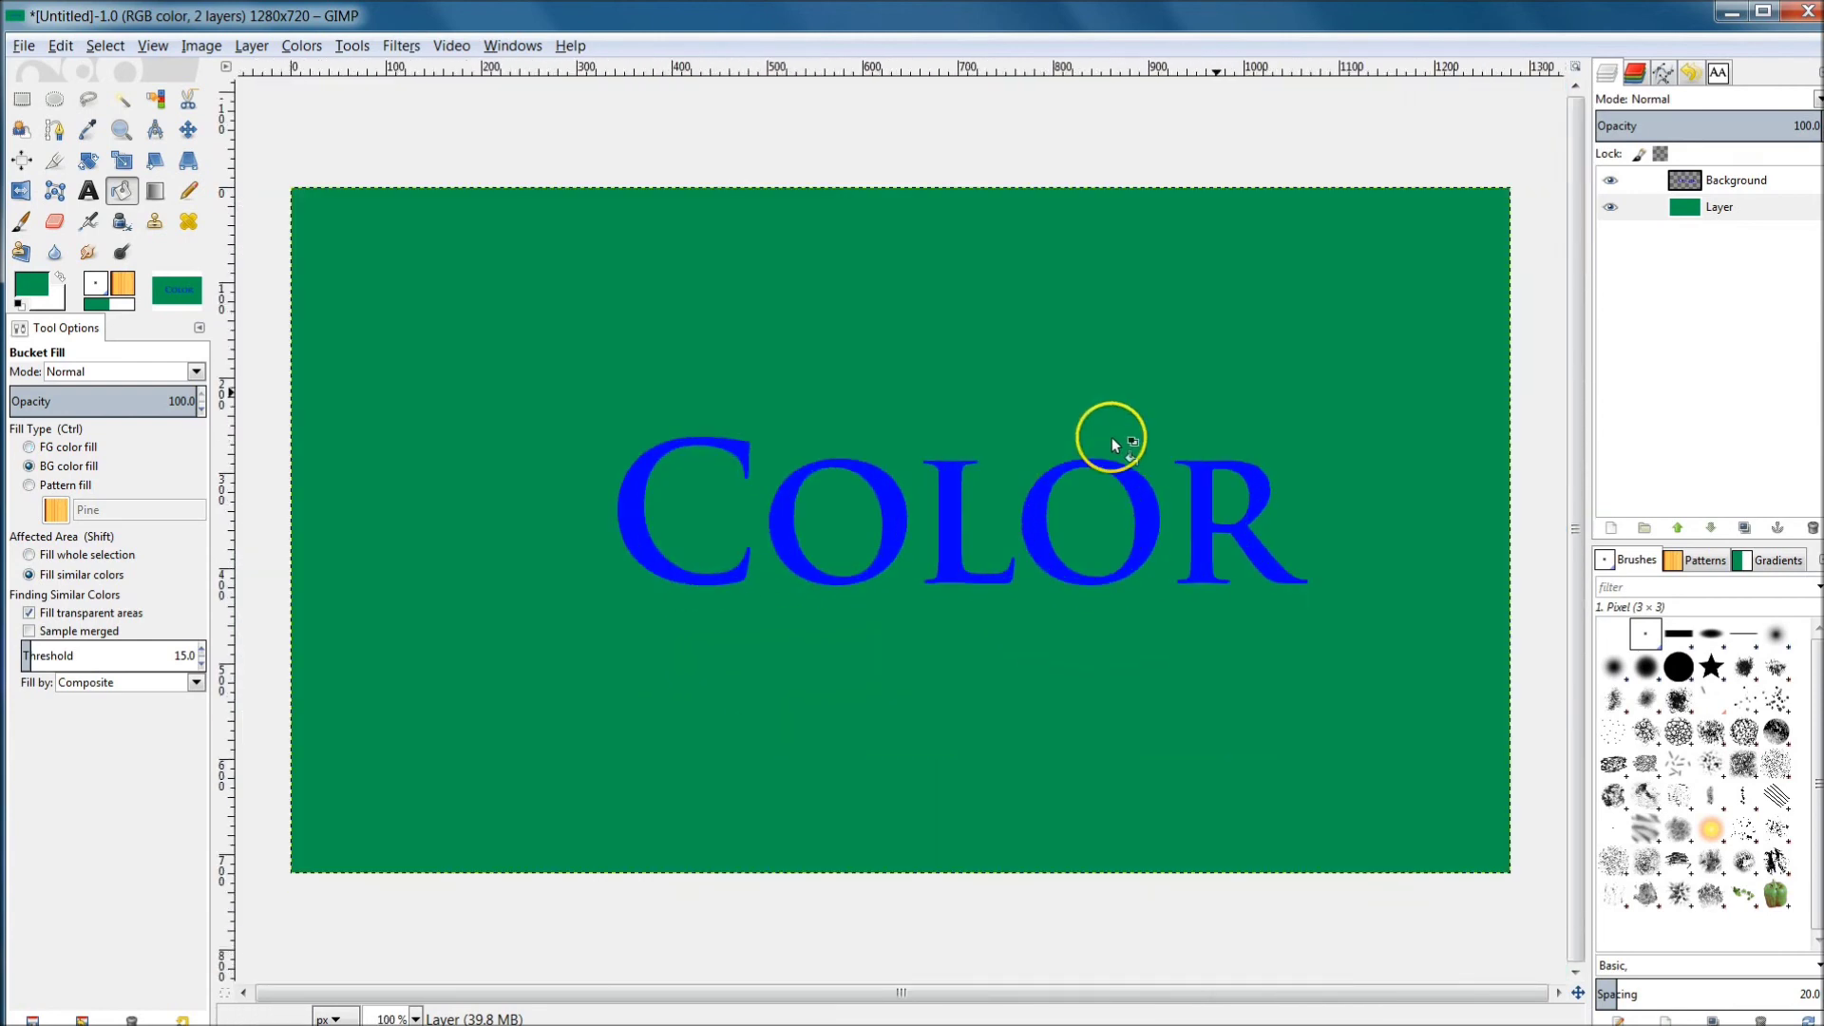